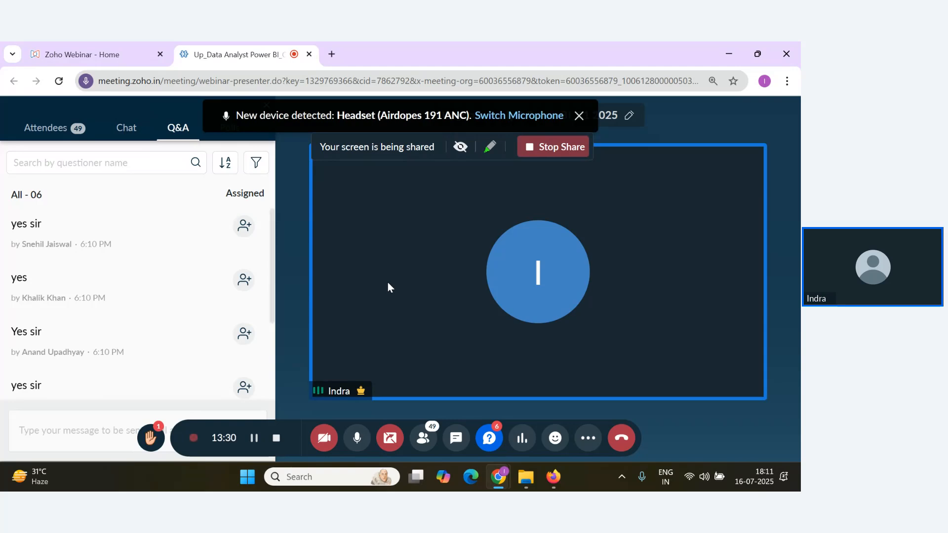
Read through the attendees' replies in the webinar Q&A about what they have created.
{"action": "scroll", "coordinate": [198, 296], "scroll_direction": "down", "scroll_amount": 3}
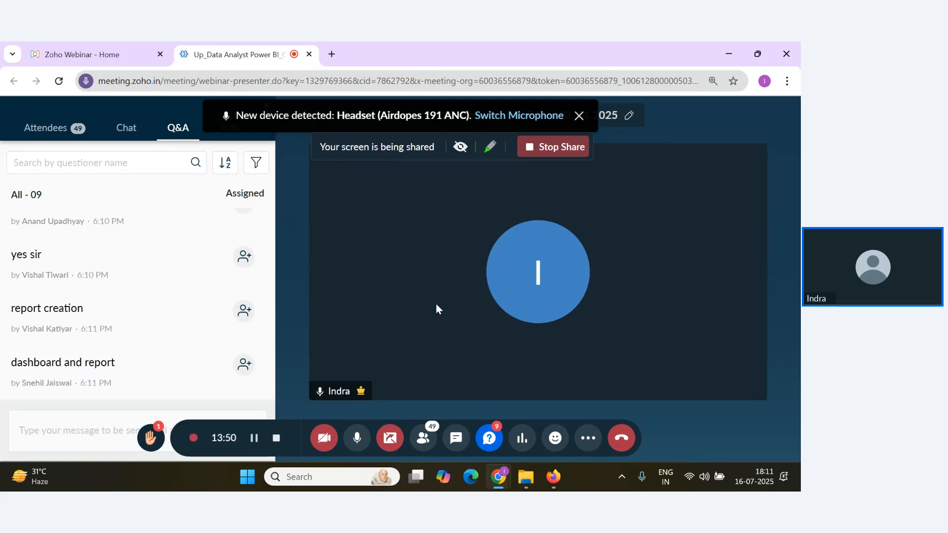
{"action": "scroll", "coordinate": [118, 316], "scroll_direction": "down", "scroll_amount": 3}
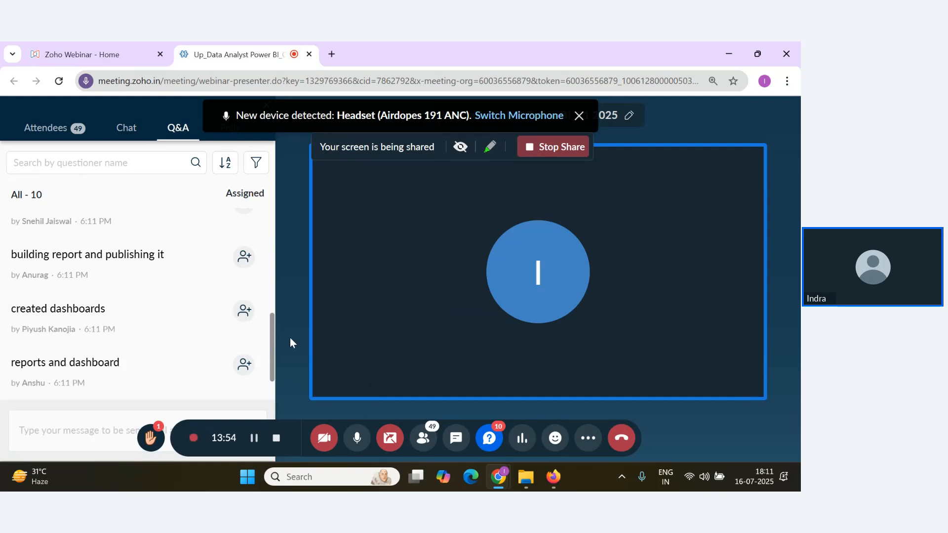
{"action": "scroll", "coordinate": [230, 324], "scroll_direction": "down", "scroll_amount": 1}
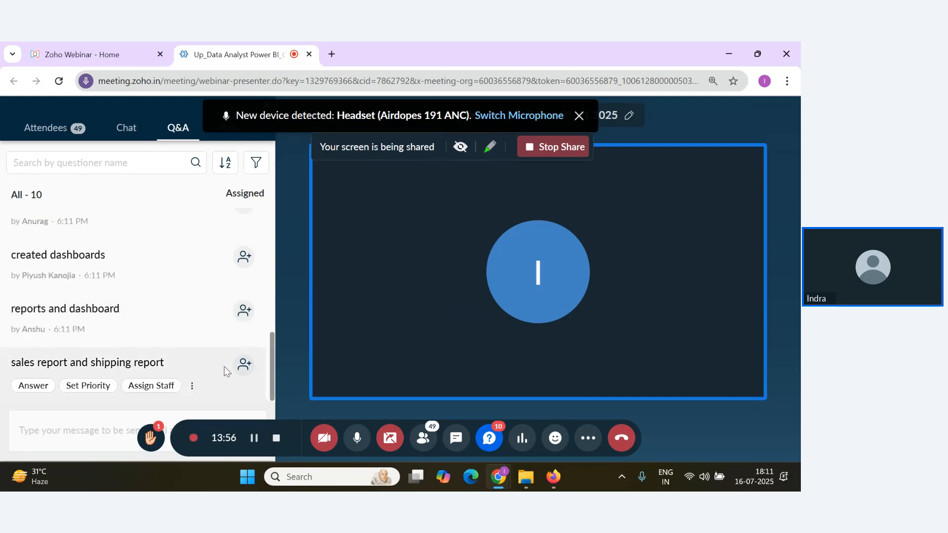
{"action": "mouse_move", "coordinate": [171, 378]}
{"action": "mouse_move", "coordinate": [196, 307]}
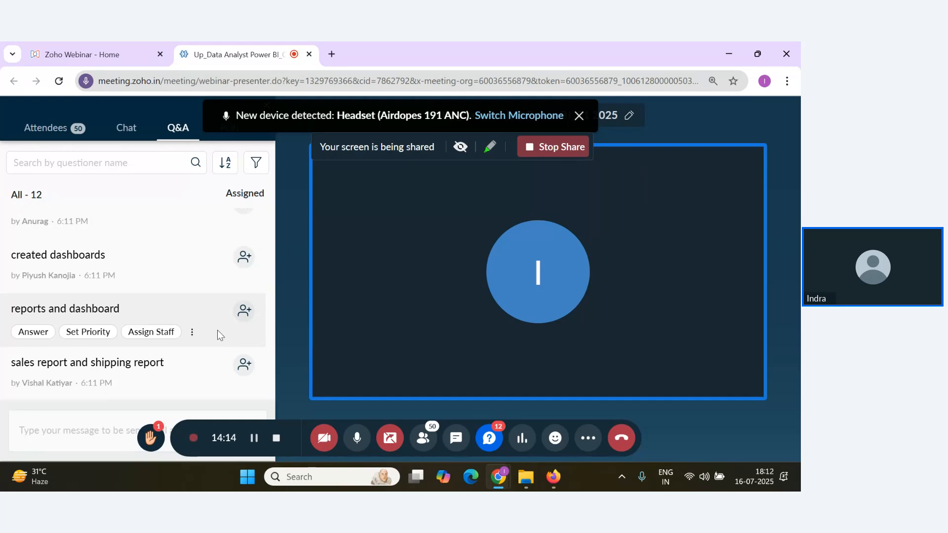
{"action": "scroll", "coordinate": [132, 309], "scroll_direction": "down", "scroll_amount": 2}
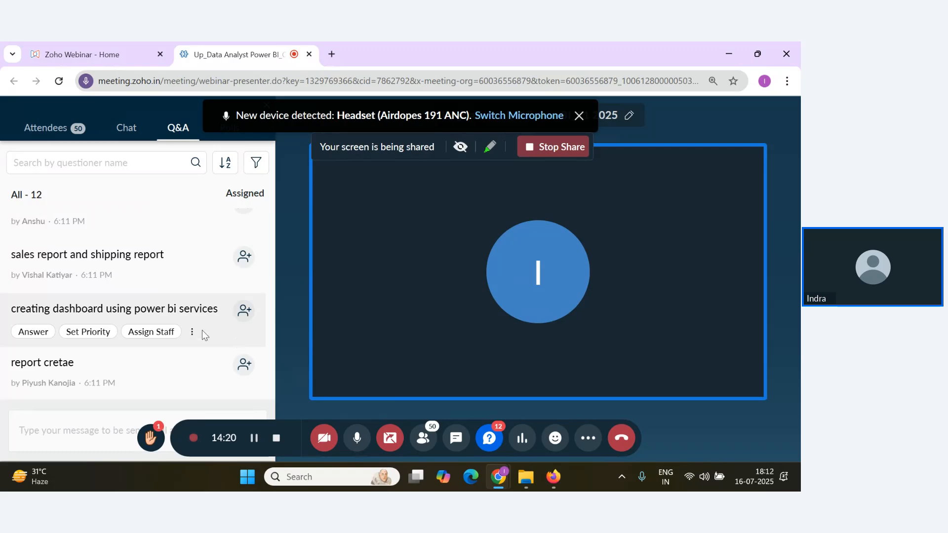
{"action": "scroll", "coordinate": [150, 340], "scroll_direction": "up", "scroll_amount": 3}
{"action": "scroll", "coordinate": [165, 355], "scroll_direction": "down", "scroll_amount": 3}
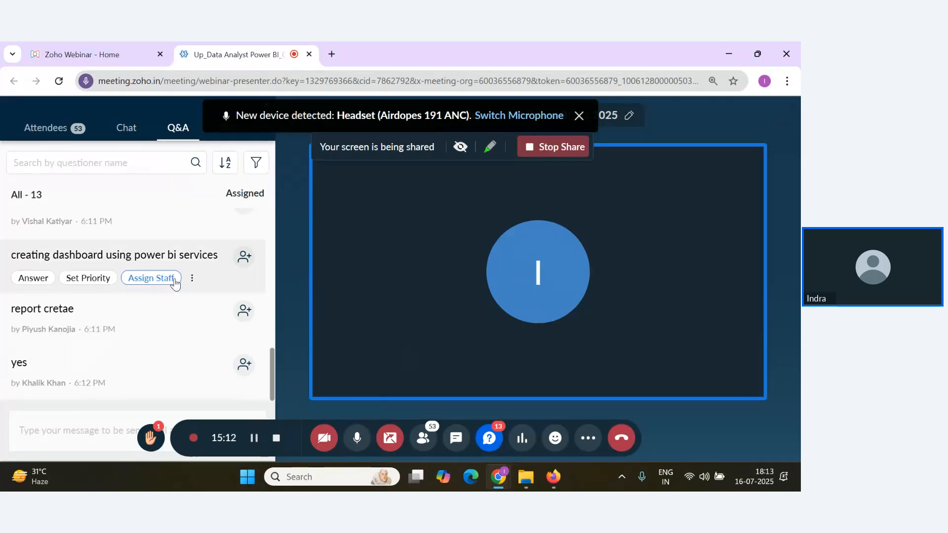
{"action": "mouse_move", "coordinate": [218, 330]}
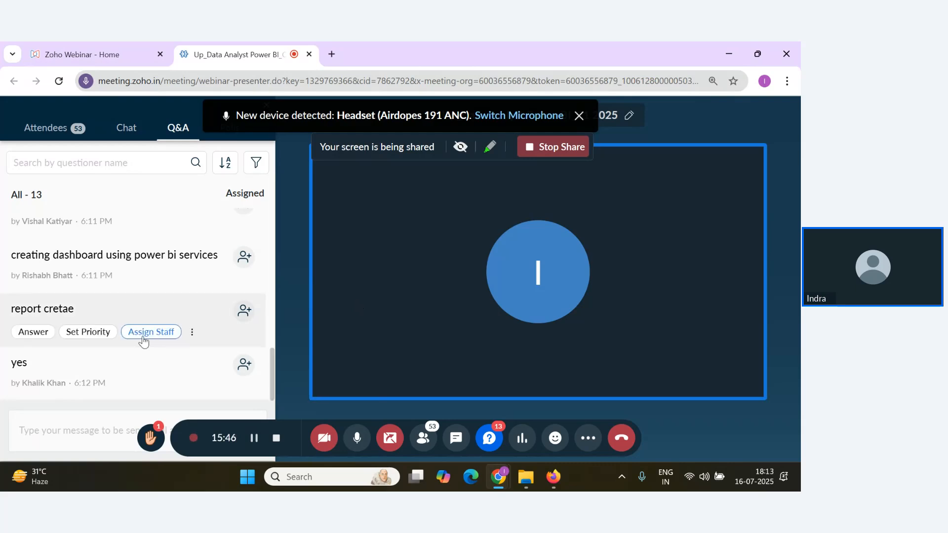
{"action": "mouse_move", "coordinate": [152, 358]}
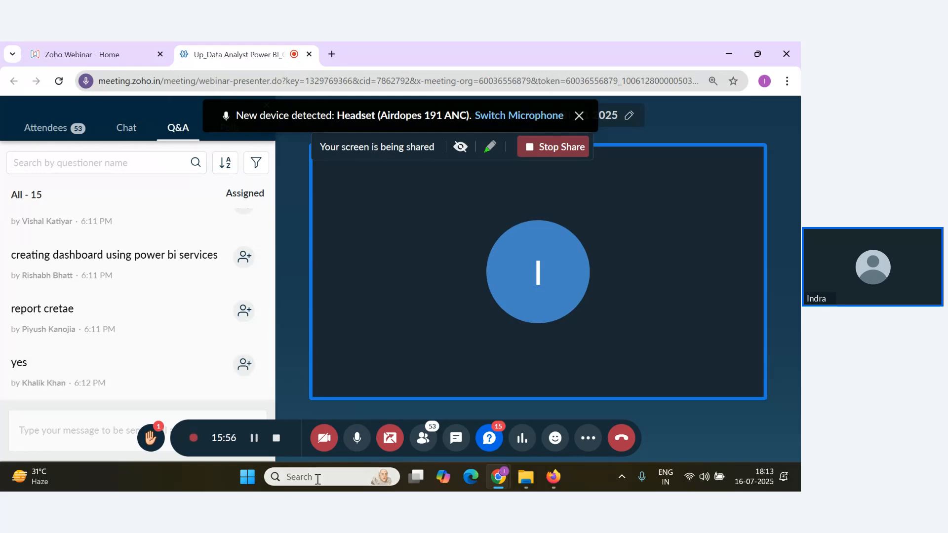
Launch Power BI Desktop and open the recent report New Visual.pbix.
{"action": "left_click", "coordinate": [291, 477]}
{"action": "type", "text": "pw"}
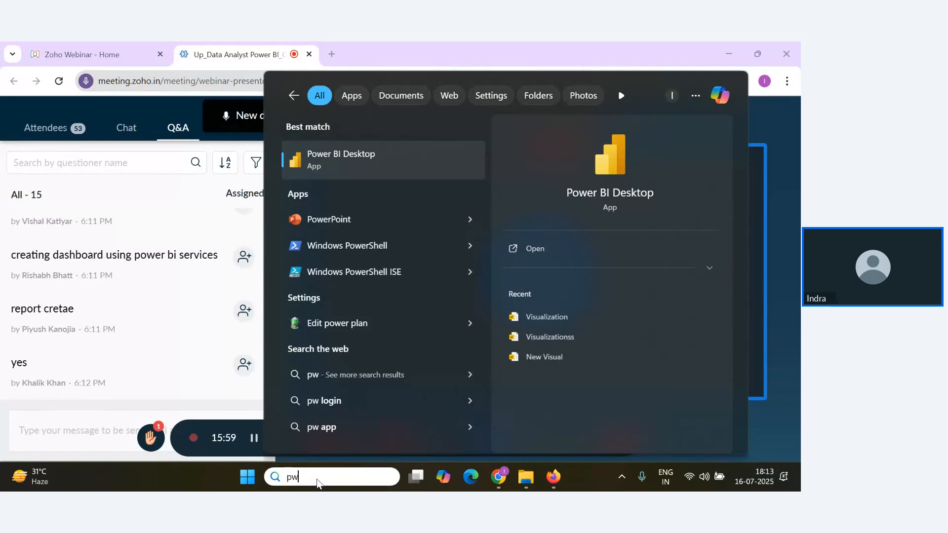
{"action": "key", "text": "Return"}
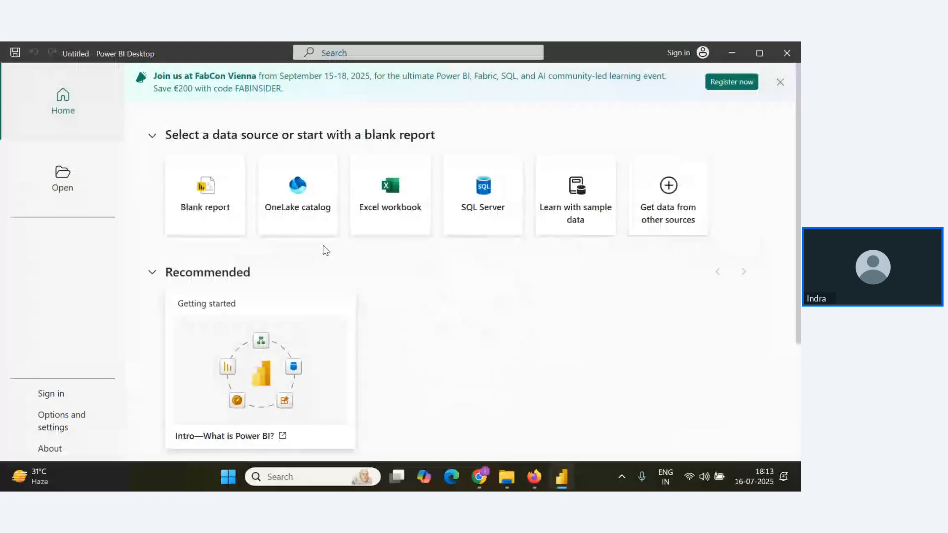
{"action": "left_click", "coordinate": [64, 178]}
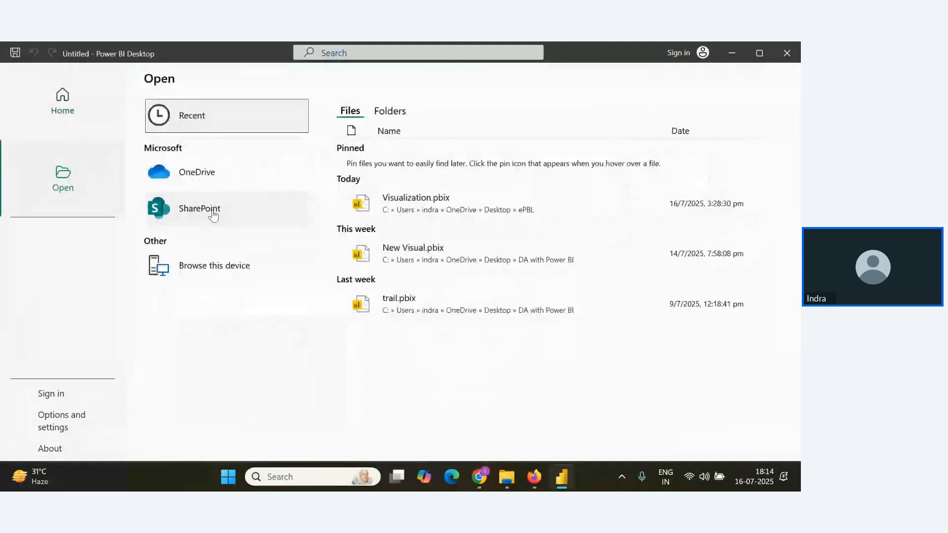
{"action": "left_click", "coordinate": [398, 251]}
Switch to the webinar in the browser and read the latest Q&A replies about reports and dashboards.
{"action": "key", "text": "alt+Tab"}
{"action": "scroll", "coordinate": [162, 358], "scroll_direction": "down", "scroll_amount": 1}
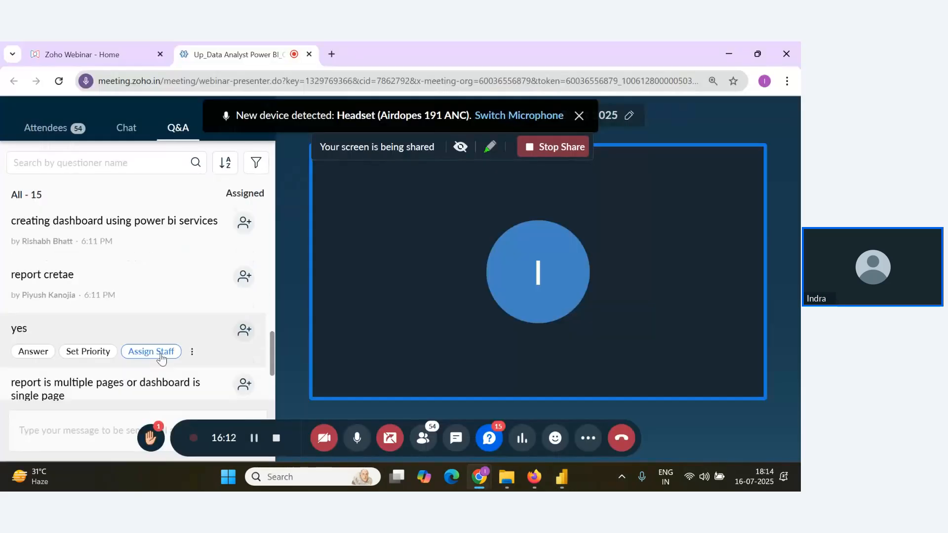
{"action": "scroll", "coordinate": [162, 358], "scroll_direction": "down", "scroll_amount": 3}
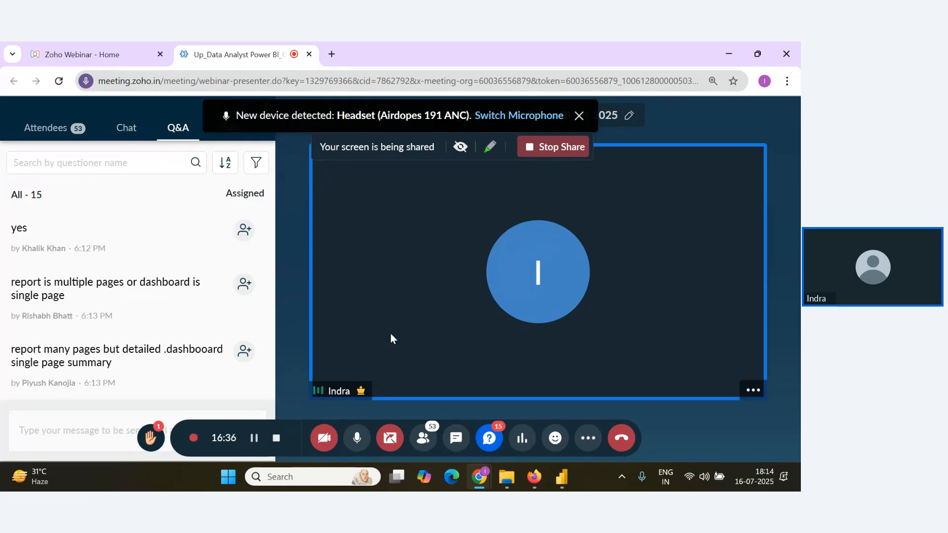
Switch to the New Visual report in Power BI Desktop, show Page 3 and add a new blank page.
{"action": "key", "text": "alt+Tab"}
{"action": "left_click", "coordinate": [530, 440]}
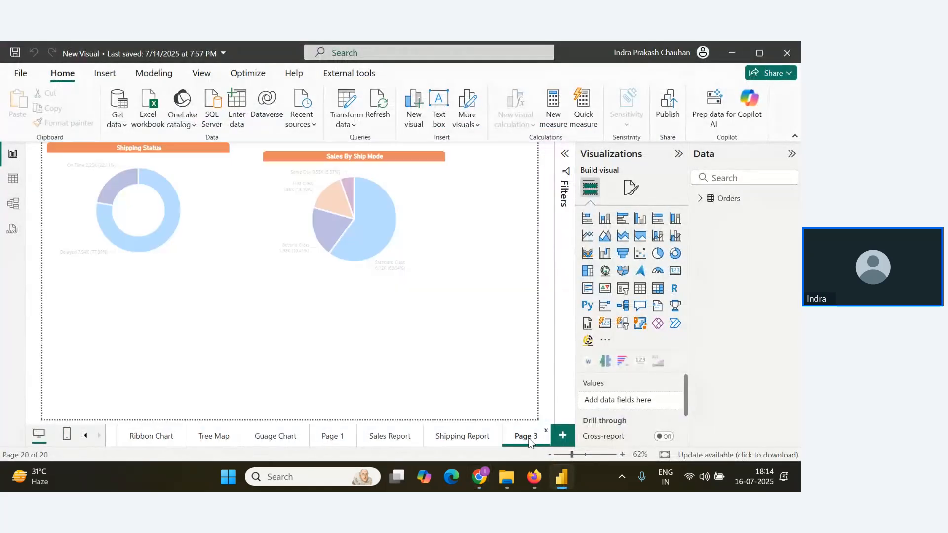
{"action": "left_click", "coordinate": [567, 444]}
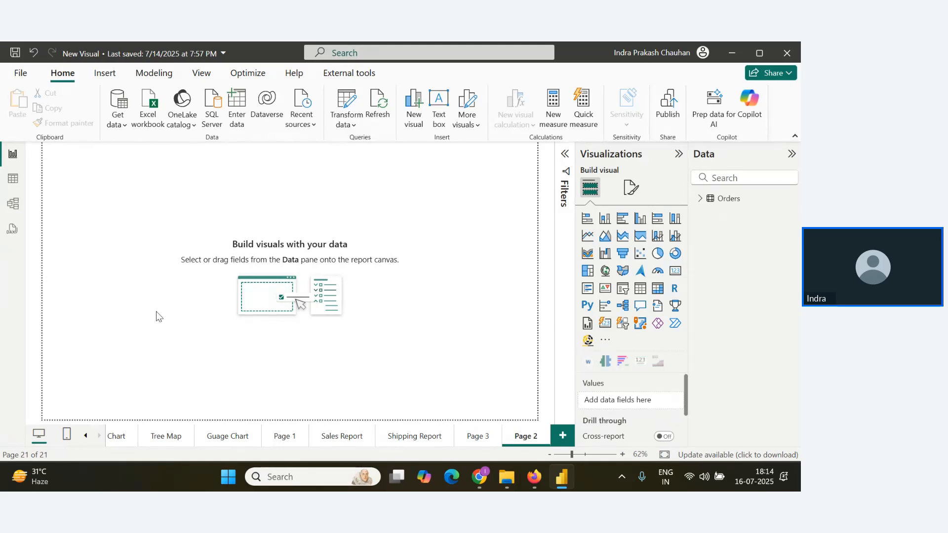
Return to the webinar Q&A in the browser and review the replies on how a report differs from a dashboard.
{"action": "key", "text": "alt+Tab"}
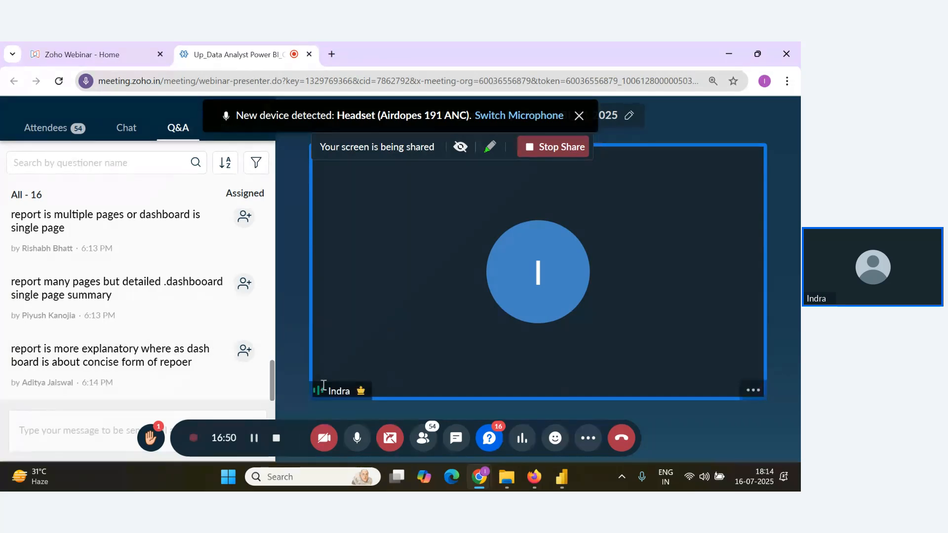
{"action": "key", "text": "alt+Tab"}
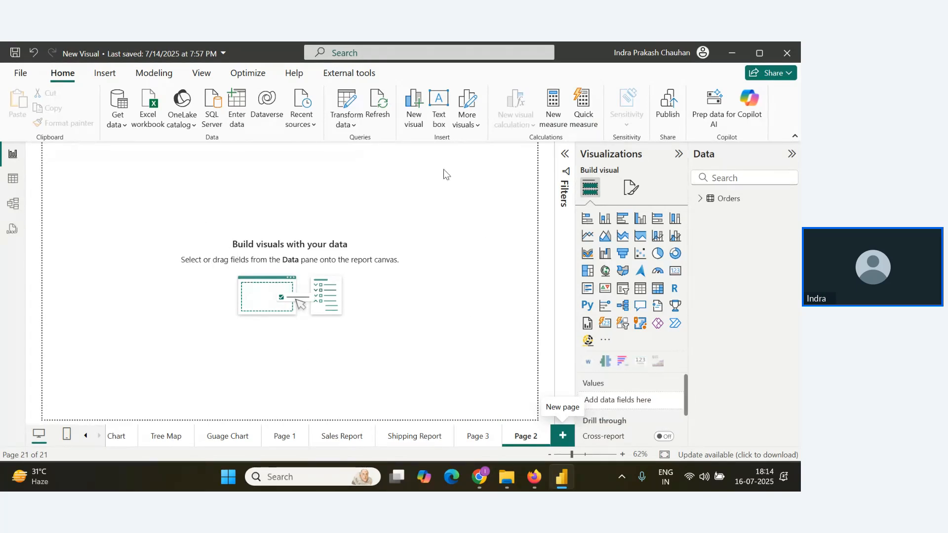
{"action": "key", "text": "alt+Tab"}
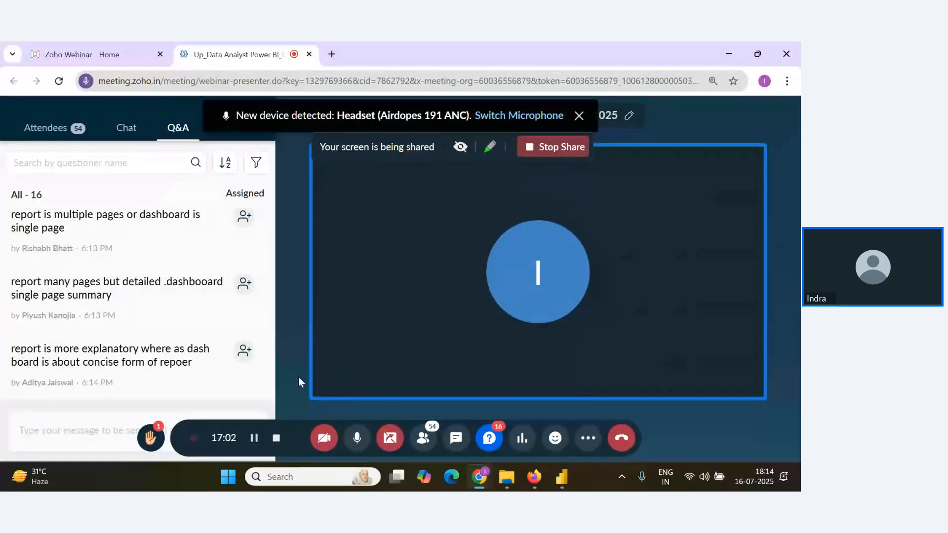
{"action": "mouse_move", "coordinate": [178, 383]}
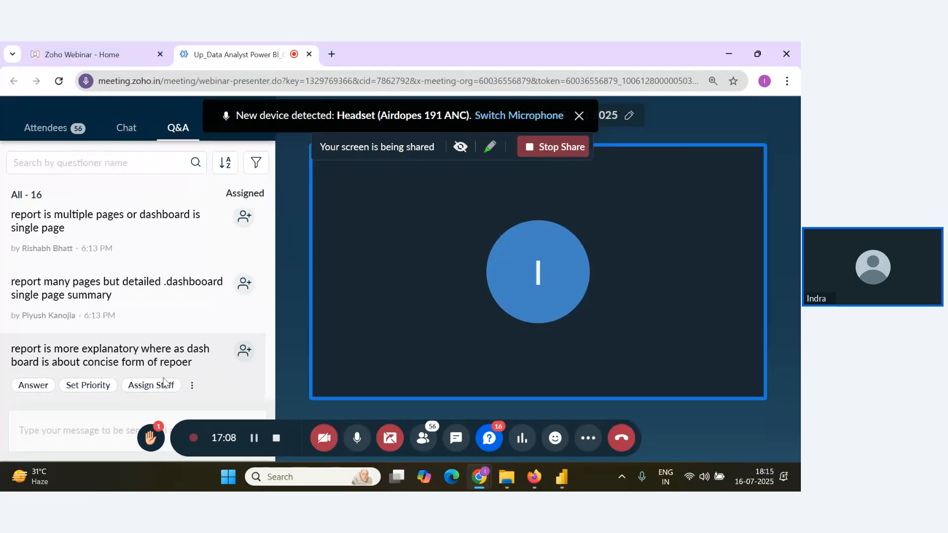
{"action": "mouse_move", "coordinate": [206, 315]}
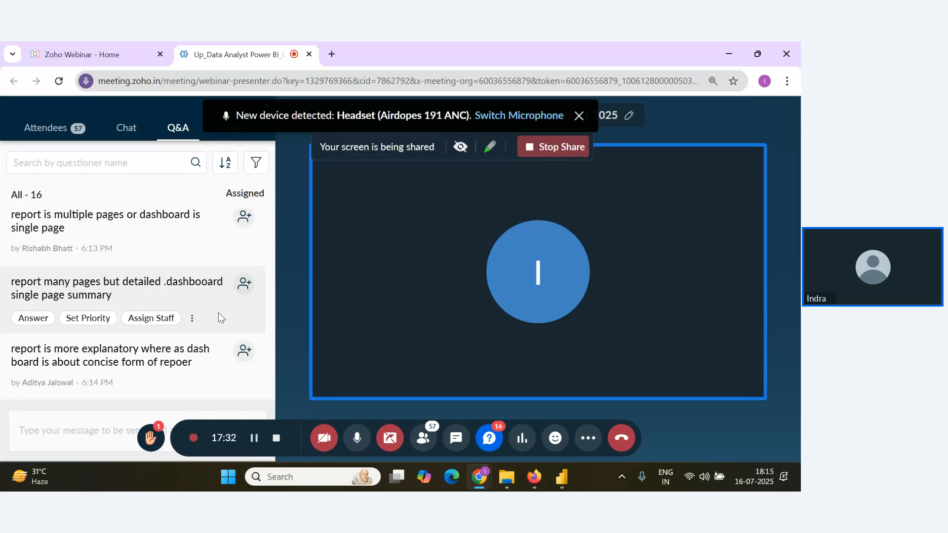
{"action": "scroll", "coordinate": [230, 368], "scroll_direction": "up", "scroll_amount": 2}
{"action": "scroll", "coordinate": [233, 373], "scroll_direction": "down", "scroll_amount": 3}
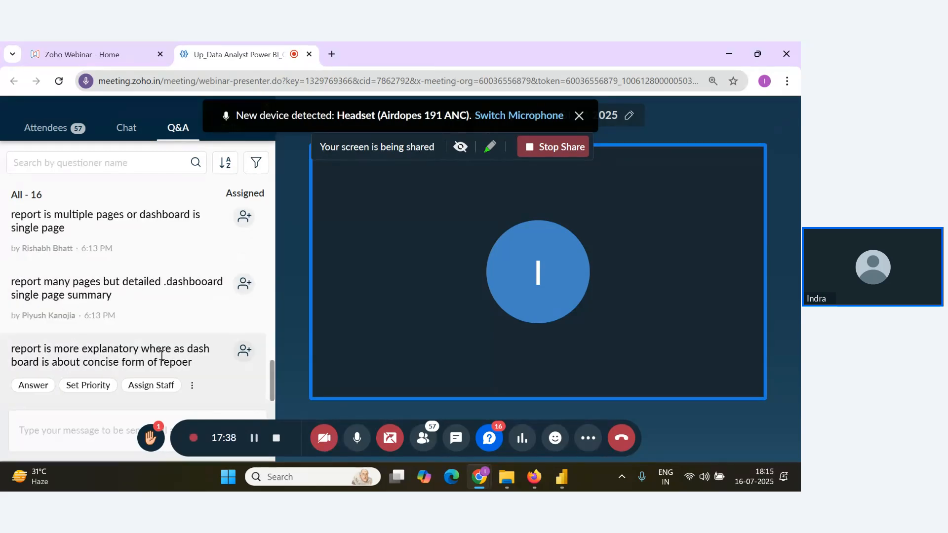
{"action": "scroll", "coordinate": [187, 341], "scroll_direction": "up", "scroll_amount": 2}
{"action": "scroll", "coordinate": [168, 341], "scroll_direction": "down", "scroll_amount": 2}
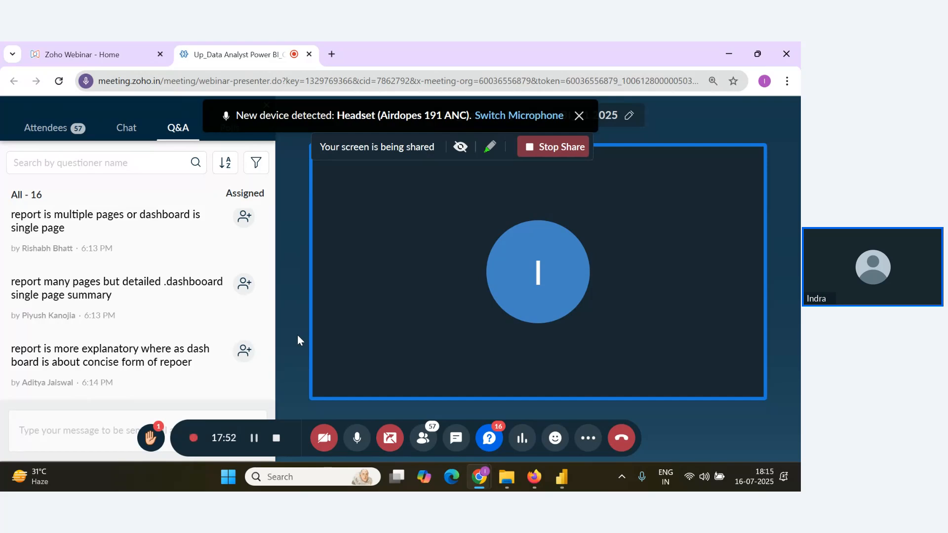
{"action": "mouse_move", "coordinate": [112, 303]}
{"action": "scroll", "coordinate": [144, 356], "scroll_direction": "up", "scroll_amount": 2}
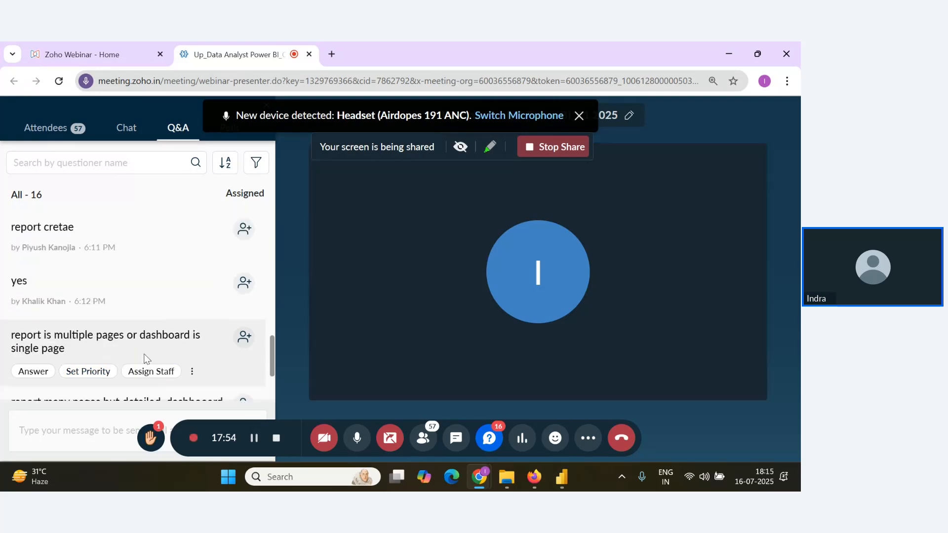
{"action": "scroll", "coordinate": [148, 356], "scroll_direction": "down", "scroll_amount": 3}
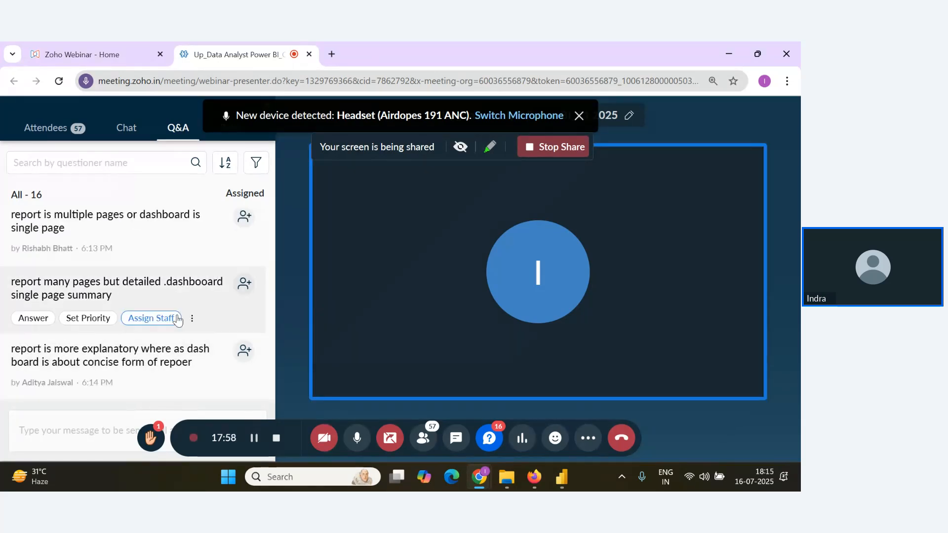
Check the newest attendee replies as they arrive at the end of the Q&A list.
{"action": "scroll", "coordinate": [173, 319], "scroll_direction": "down", "scroll_amount": 2}
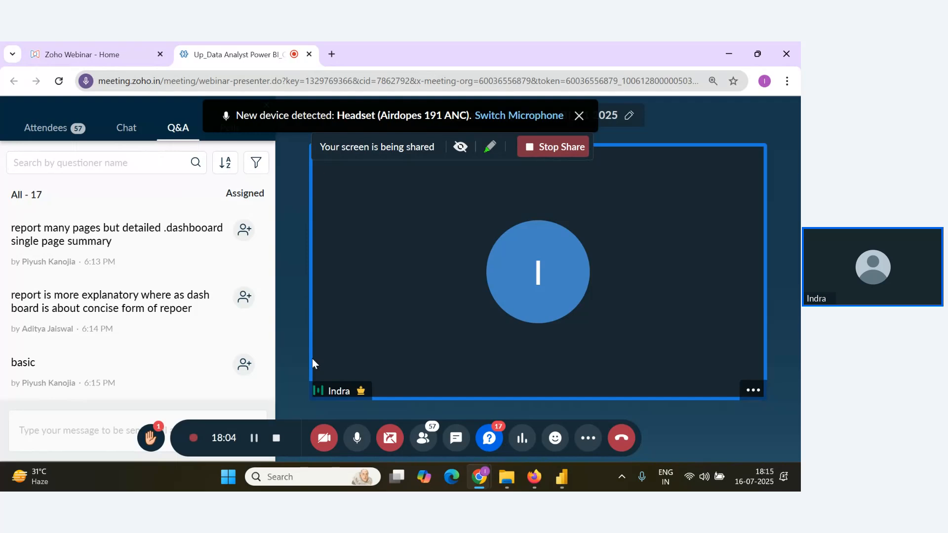
{"action": "mouse_move", "coordinate": [250, 336]}
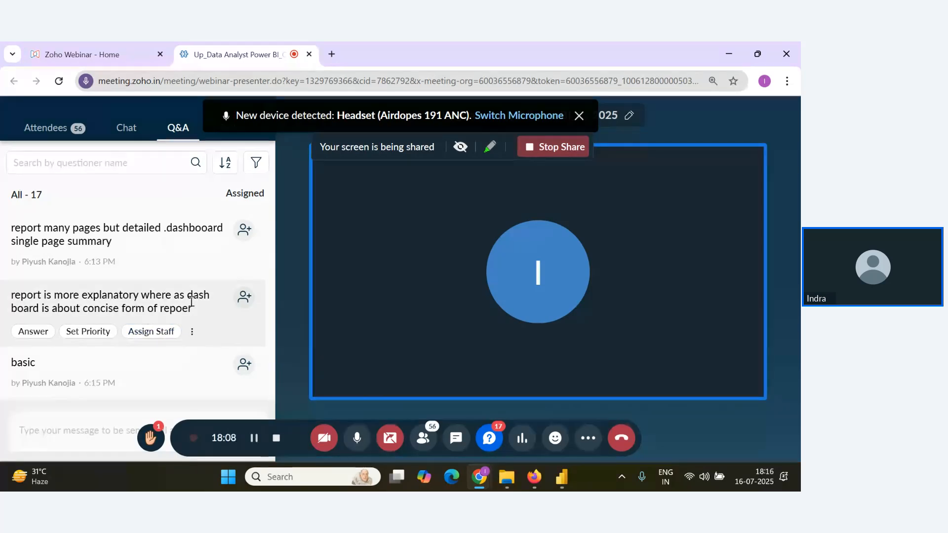
{"action": "scroll", "coordinate": [209, 342], "scroll_direction": "up", "scroll_amount": 4}
{"action": "scroll", "coordinate": [209, 342], "scroll_direction": "down", "scroll_amount": 5}
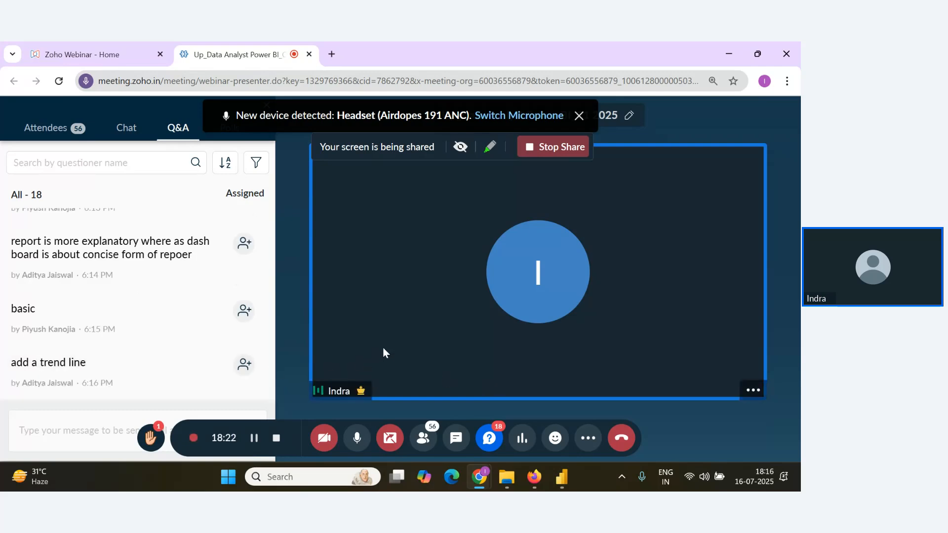
{"action": "mouse_move", "coordinate": [261, 380]}
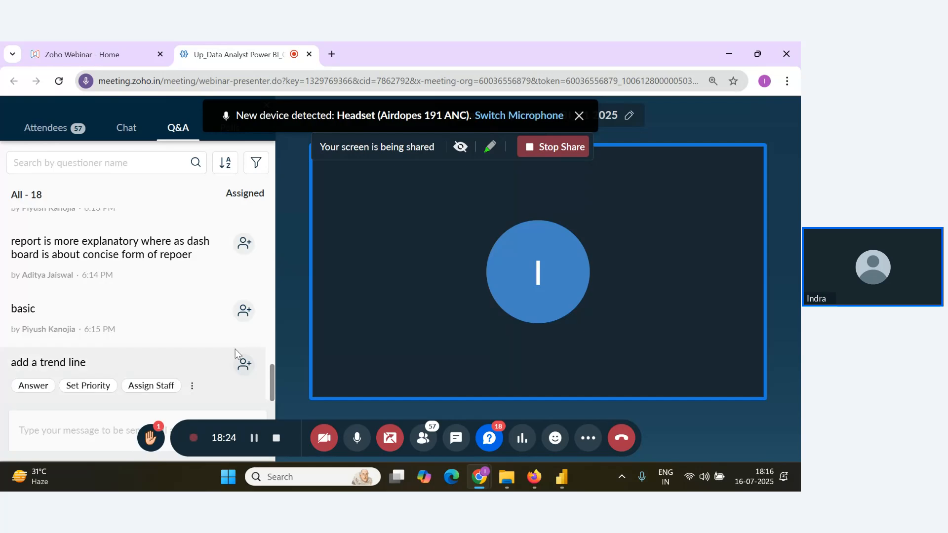
{"action": "scroll", "coordinate": [236, 370], "scroll_direction": "up", "scroll_amount": 1}
{"action": "scroll", "coordinate": [238, 373], "scroll_direction": "down", "scroll_amount": 1}
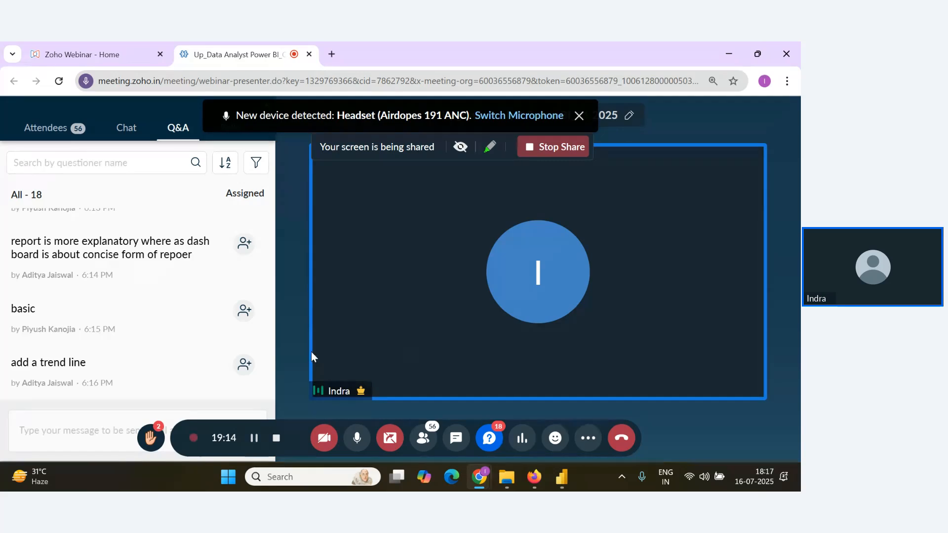
{"action": "mouse_move", "coordinate": [181, 340]}
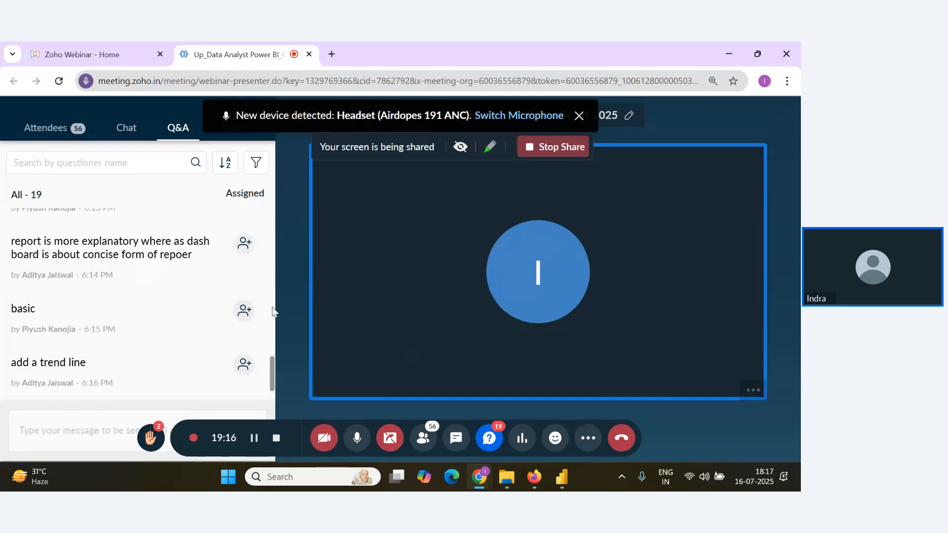
{"action": "scroll", "coordinate": [217, 311], "scroll_direction": "down", "scroll_amount": 1}
{"action": "mouse_move", "coordinate": [260, 317]}
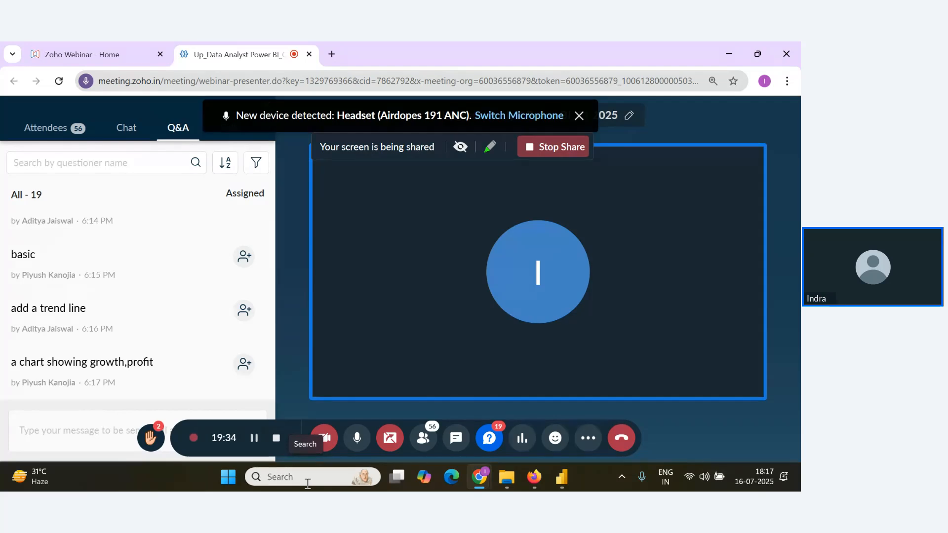
{"action": "mouse_move", "coordinate": [243, 356]}
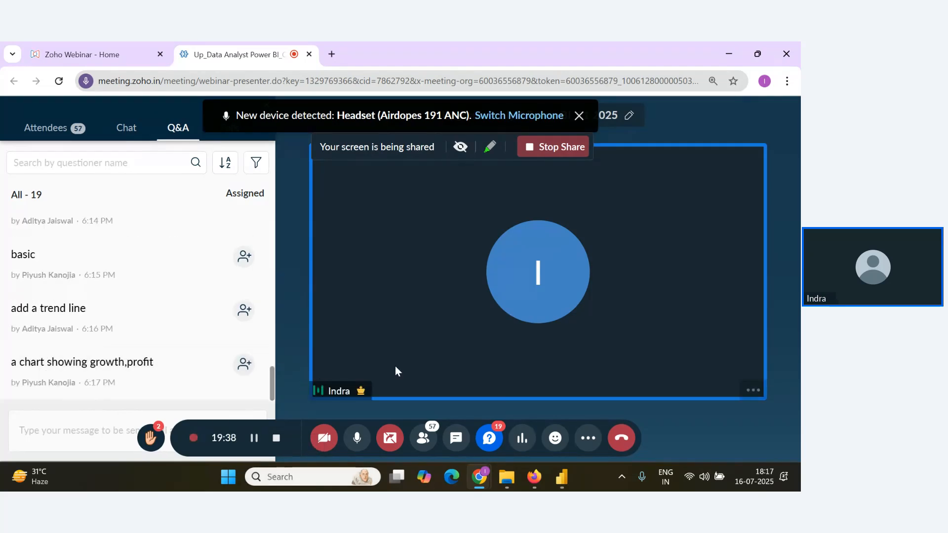
Switch to the New Visual report in Power BI Desktop and insert a Q&A visual on the blank Page 2.
{"action": "key", "text": "alt+Tab"}
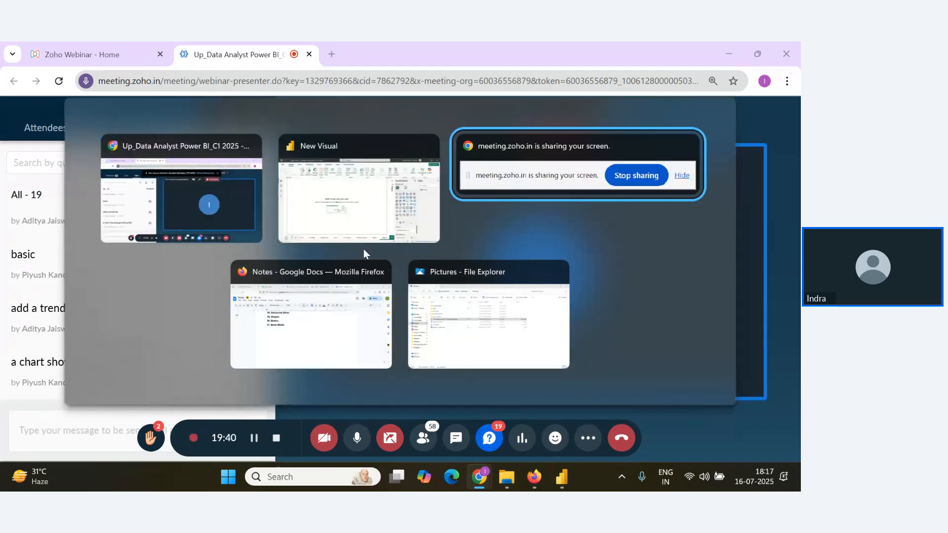
{"action": "left_click", "coordinate": [354, 215]}
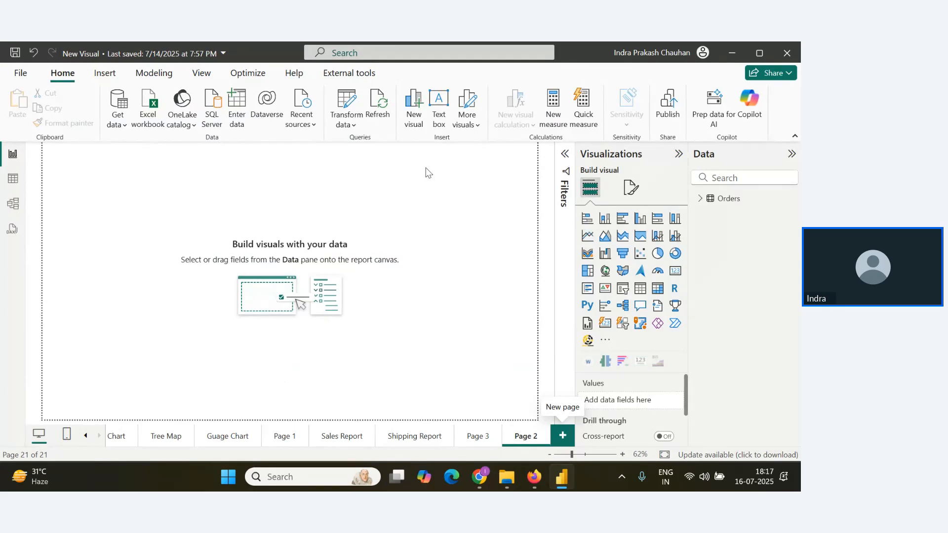
{"action": "double_click", "coordinate": [429, 208]}
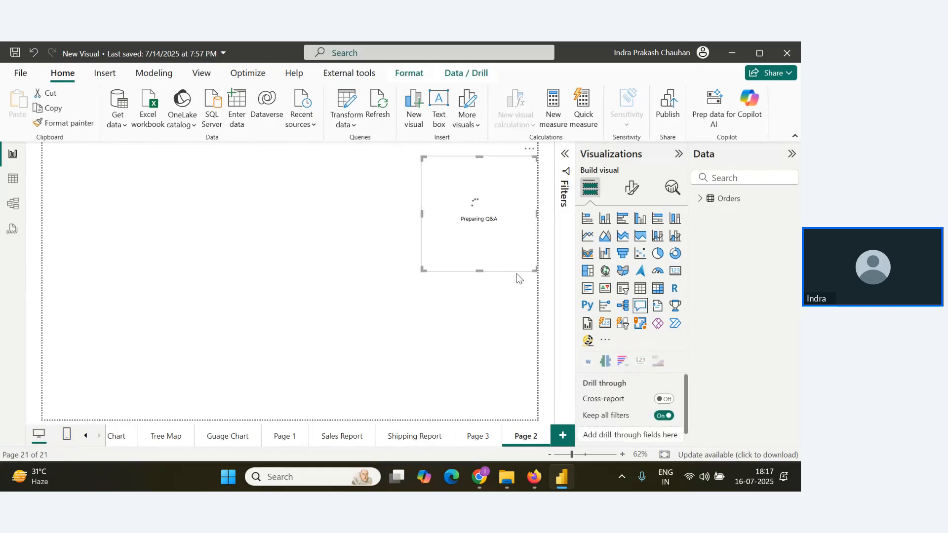
Undo the insertion of the Q&A visual and open the canvas background settings for Page 2.
{"action": "key", "text": "ctrl+z"}
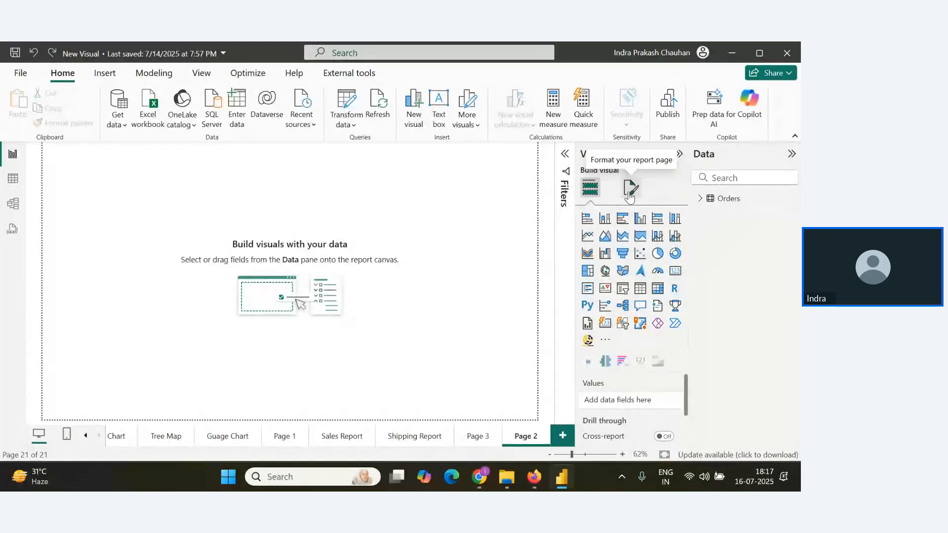
{"action": "left_click", "coordinate": [629, 197]}
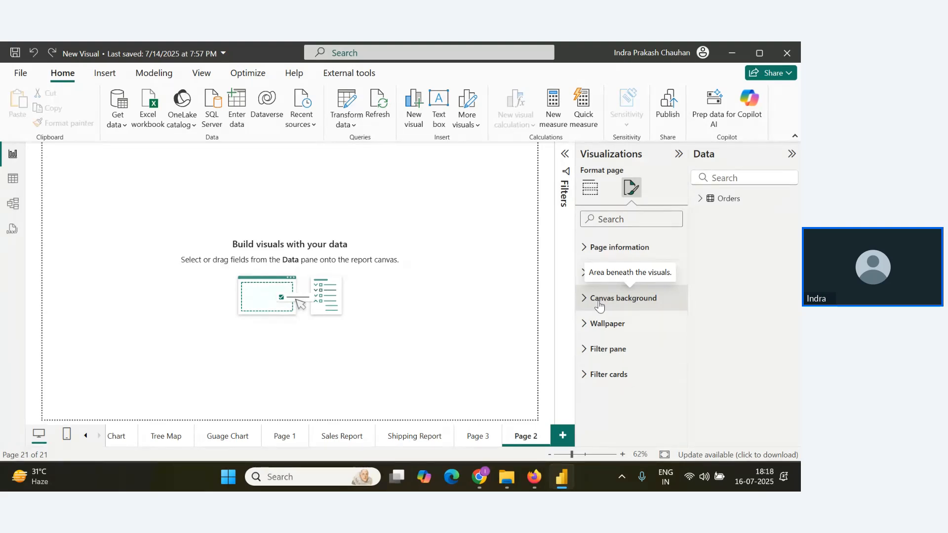
{"action": "left_click", "coordinate": [599, 302]}
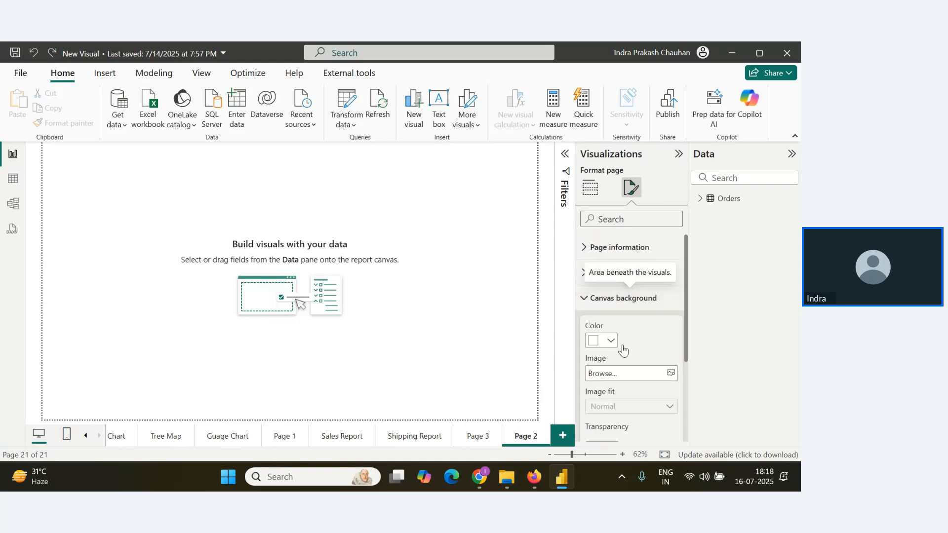
{"action": "scroll", "coordinate": [637, 354], "scroll_direction": "down", "scroll_amount": 2}
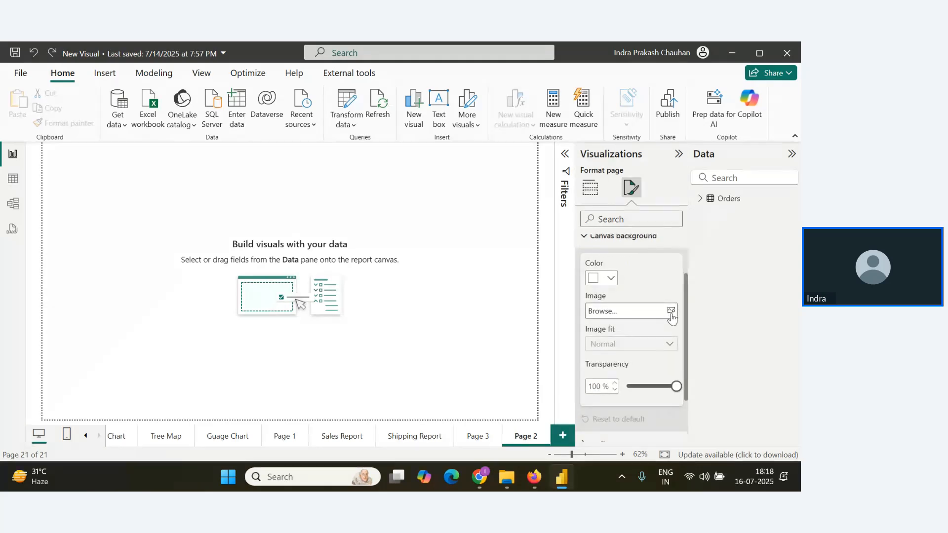
Set the canvas background image to the back picture from the ePBL folder on the Desktop.
{"action": "left_click", "coordinate": [670, 312]}
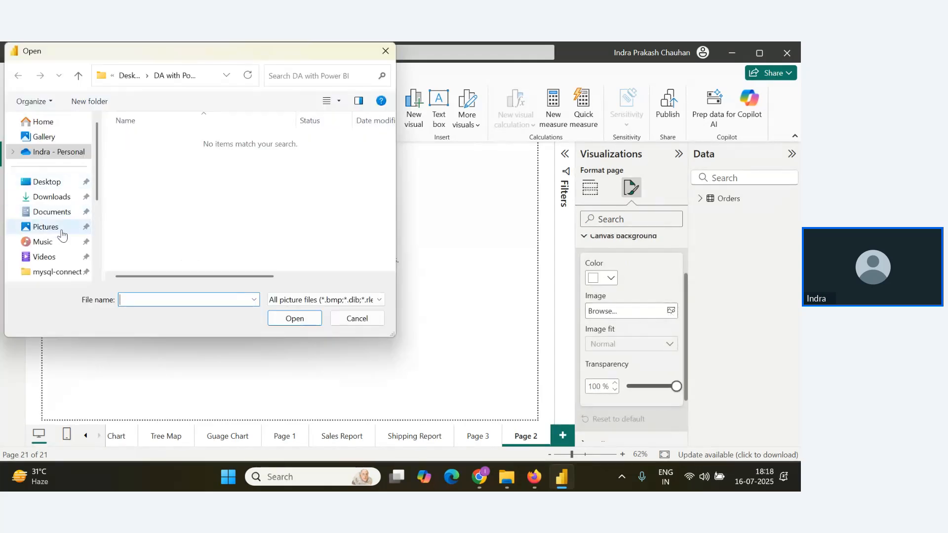
{"action": "scroll", "coordinate": [62, 236], "scroll_direction": "down", "scroll_amount": 3}
{"action": "left_click", "coordinate": [42, 239]}
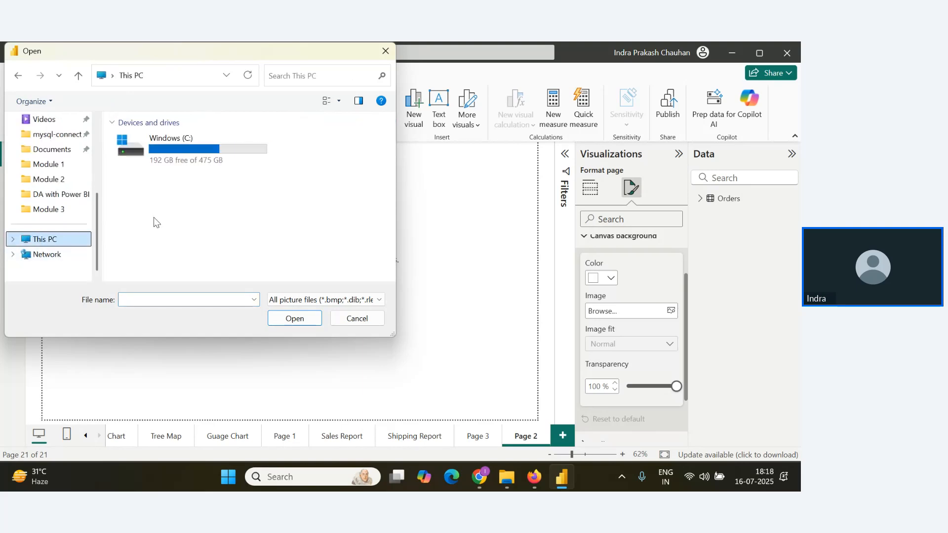
{"action": "scroll", "coordinate": [55, 195], "scroll_direction": "up", "scroll_amount": 3}
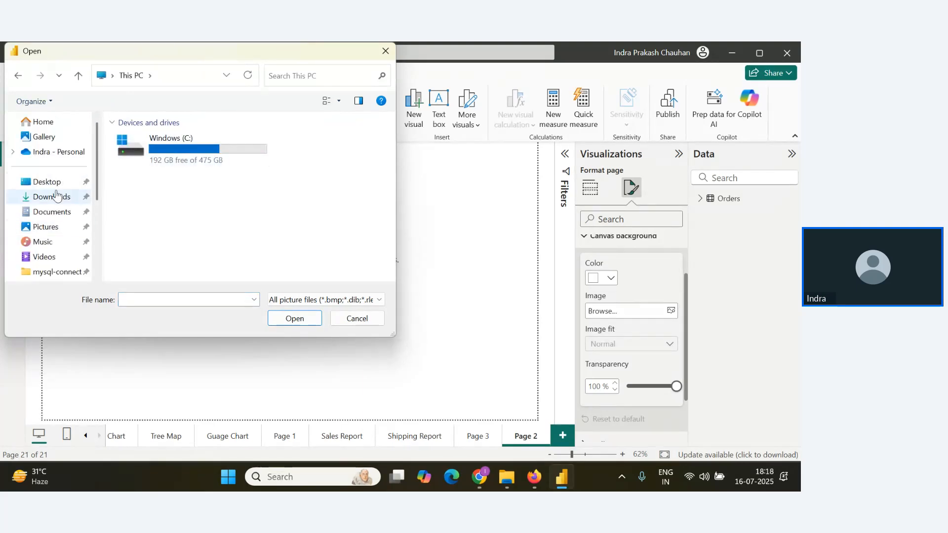
{"action": "left_click", "coordinate": [53, 182]}
{"action": "scroll", "coordinate": [158, 217], "scroll_direction": "down", "scroll_amount": 2}
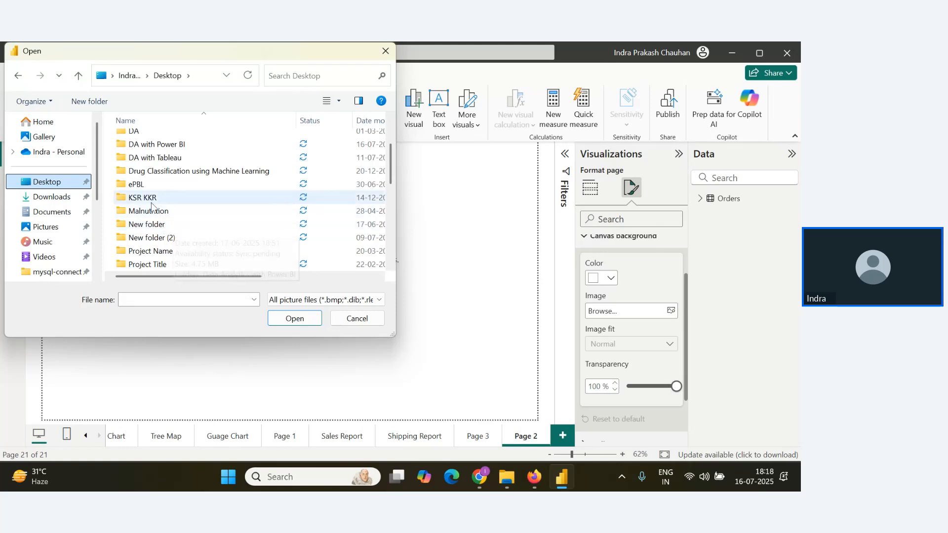
{"action": "double_click", "coordinate": [148, 184]}
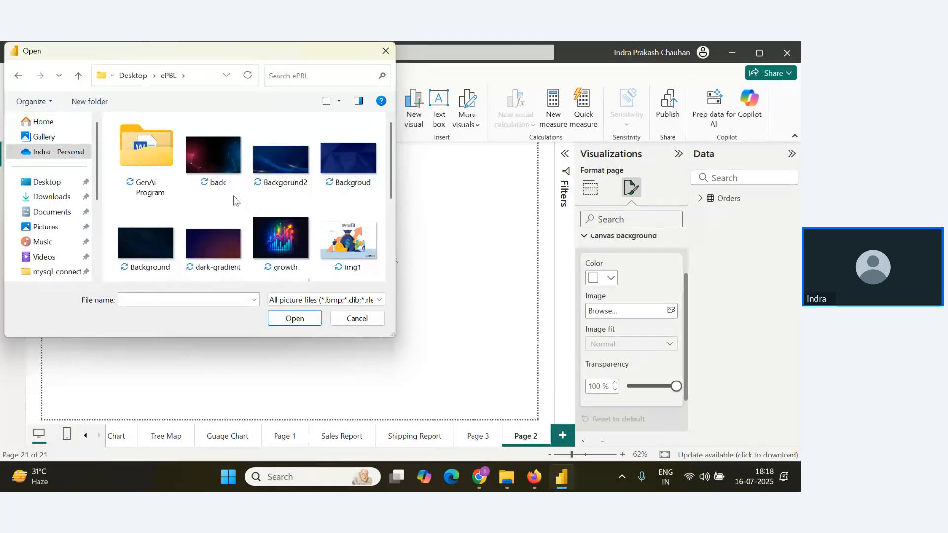
{"action": "left_click", "coordinate": [233, 195]}
{"action": "left_click", "coordinate": [294, 319]}
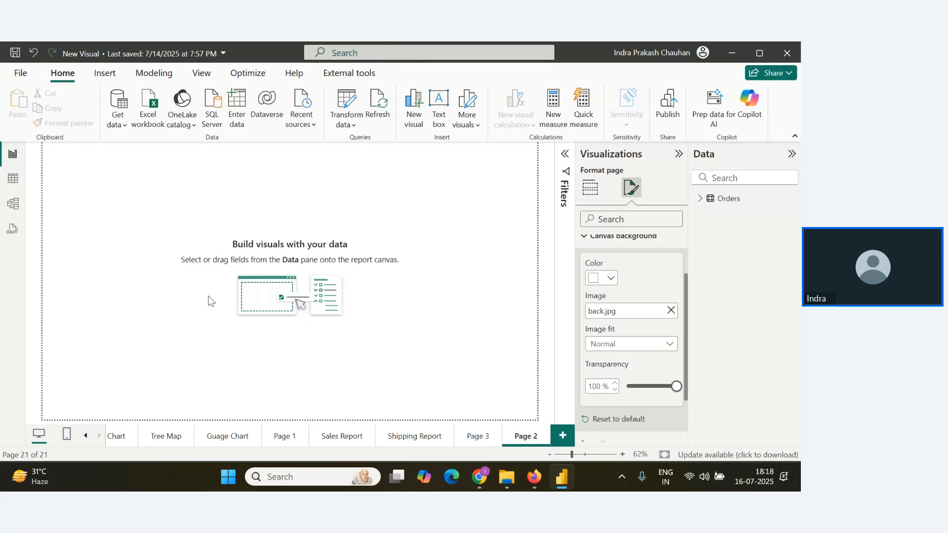
Switch to the webinar Q&A in the browser and check the newest attendee replies, glancing back at the report page.
{"action": "key", "text": "alt+Tab"}
{"action": "key", "text": "alt+Tab"}
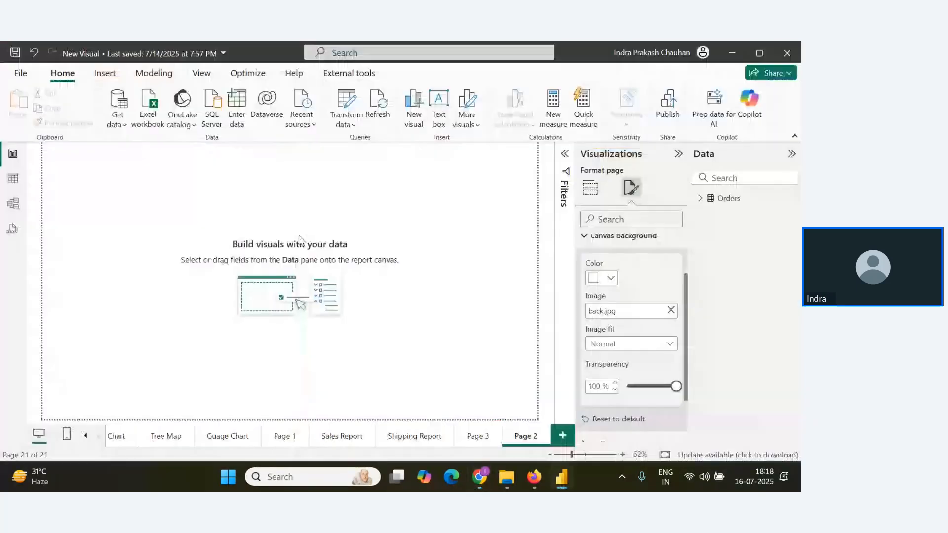
{"action": "key", "text": "alt+Tab"}
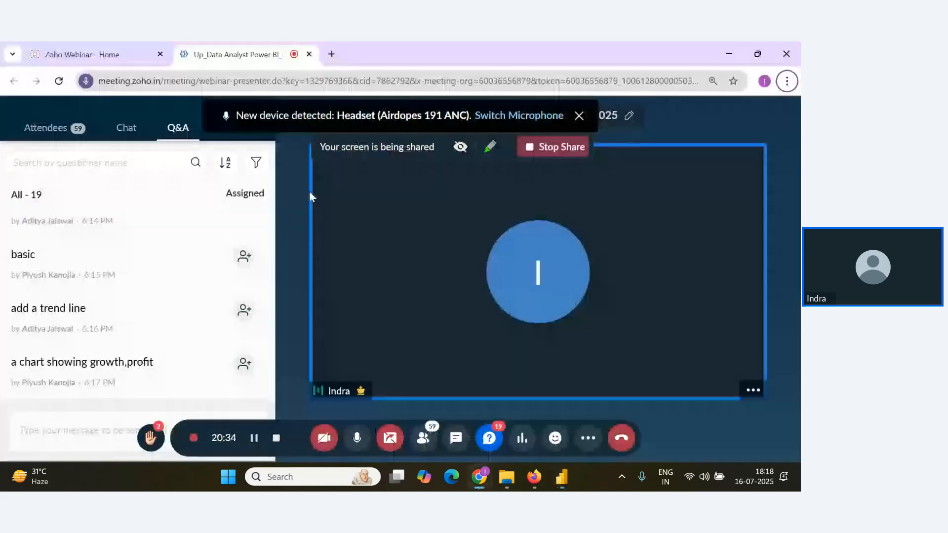
{"action": "mouse_move", "coordinate": [71, 313]}
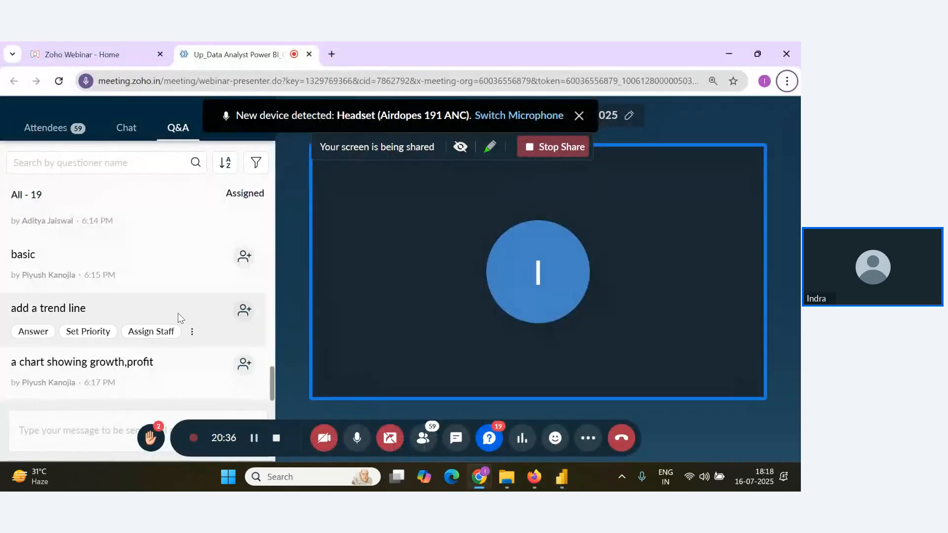
{"action": "key", "text": "alt+Tab"}
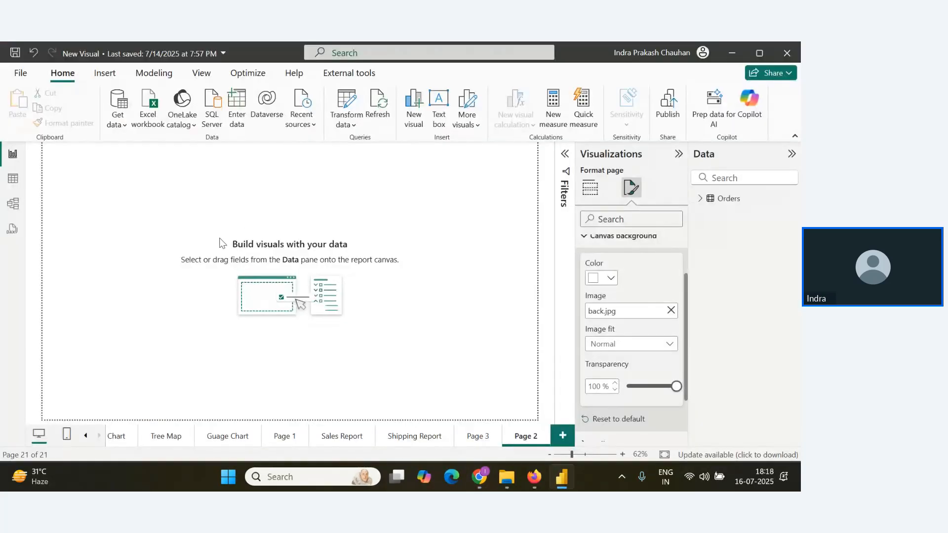
{"action": "key", "text": "alt+Tab"}
{"action": "mouse_move", "coordinate": [219, 354]}
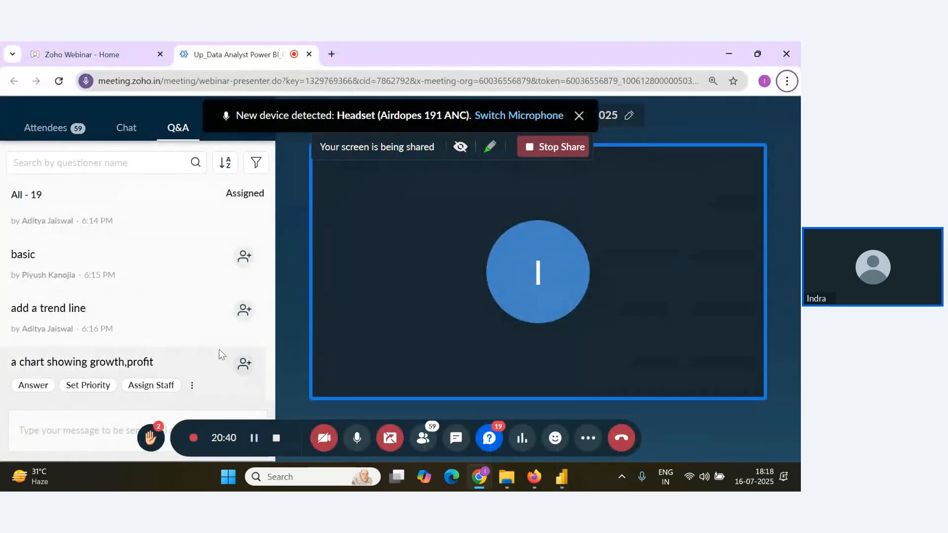
{"action": "key", "text": "alt+Tab"}
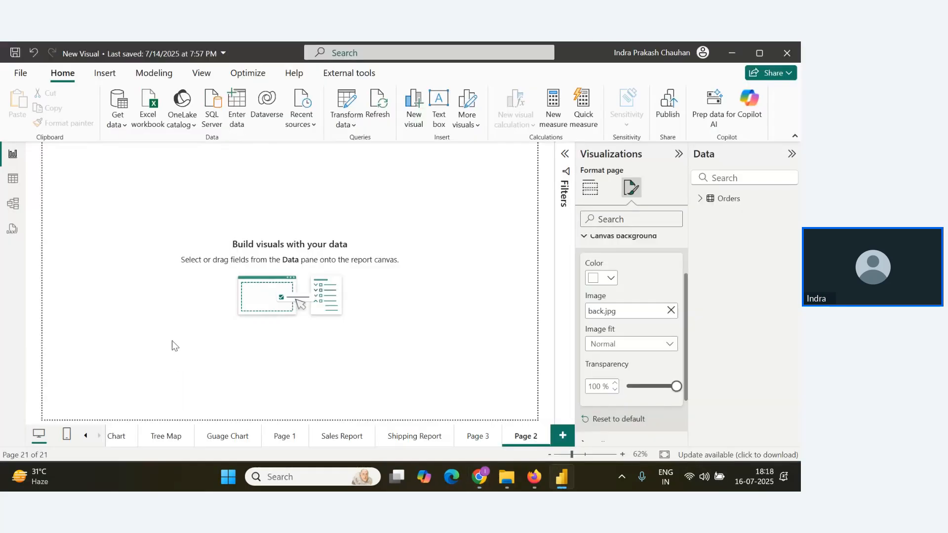
{"action": "key", "text": "alt+Tab"}
{"action": "scroll", "coordinate": [188, 360], "scroll_direction": "down", "scroll_amount": 1}
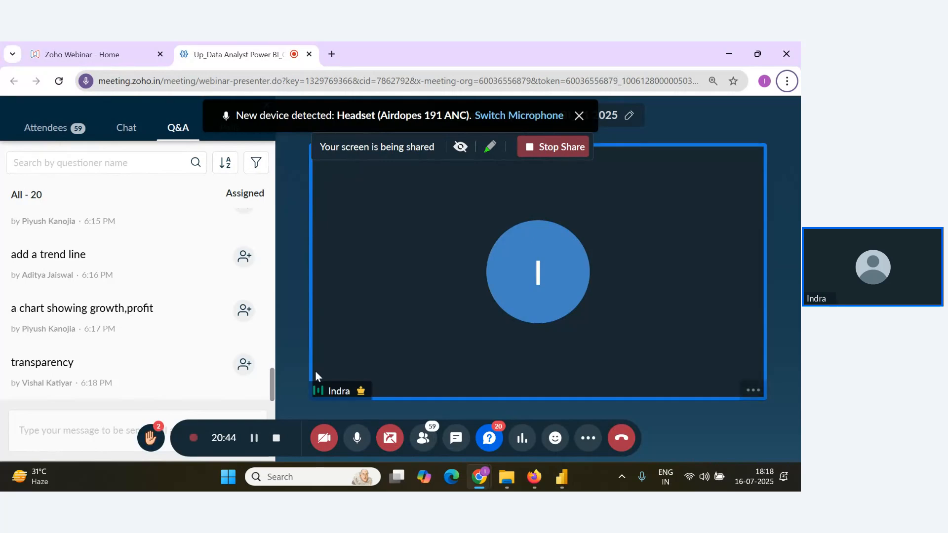
Return to Power BI Desktop and lower the canvas background image's transparency to 0%.
{"action": "key", "text": "alt+Tab"}
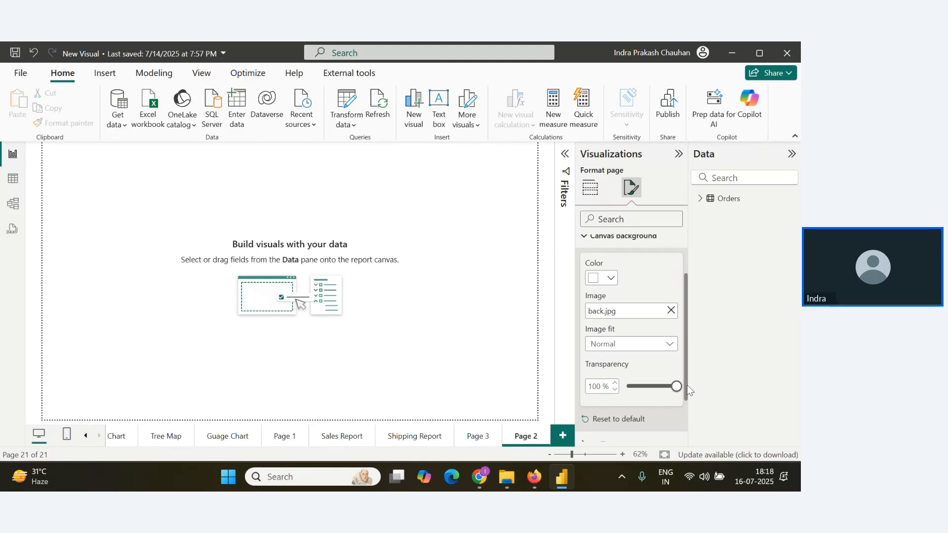
{"action": "left_click_drag", "start_coordinate": [676, 386], "coordinate": [624, 390]}
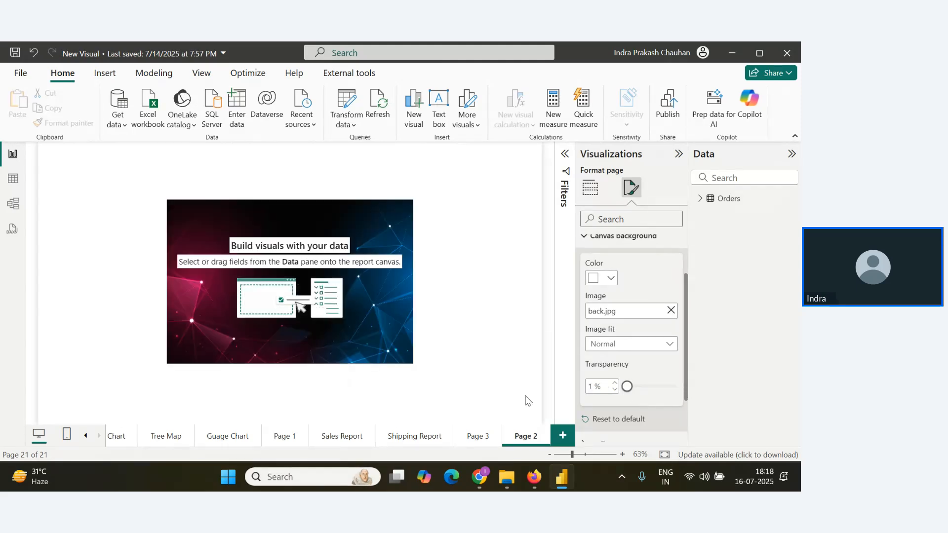
Switch to the webinar Q&A in the browser and look through the latest attendee replies.
{"action": "key", "text": "alt+Tab"}
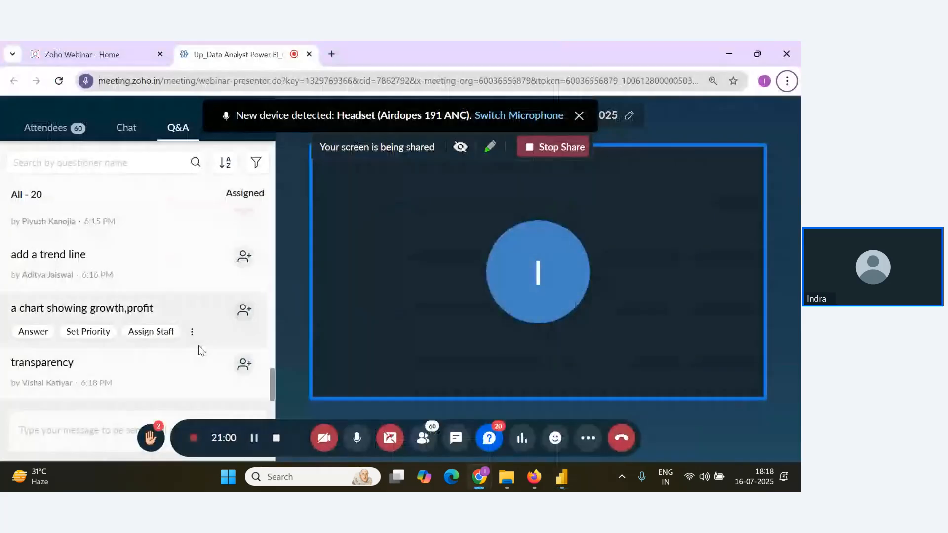
{"action": "scroll", "coordinate": [198, 355], "scroll_direction": "up", "scroll_amount": 3}
{"action": "scroll", "coordinate": [211, 355], "scroll_direction": "down", "scroll_amount": 3}
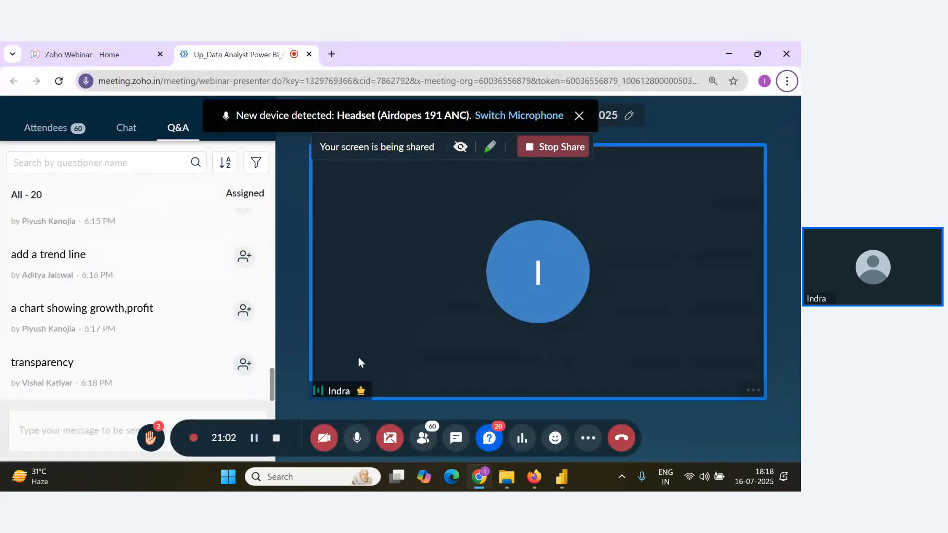
Return to Power BI Desktop, try the Fill image fit on the canvas background and set it to Fit.
{"action": "key", "text": "alt+Tab"}
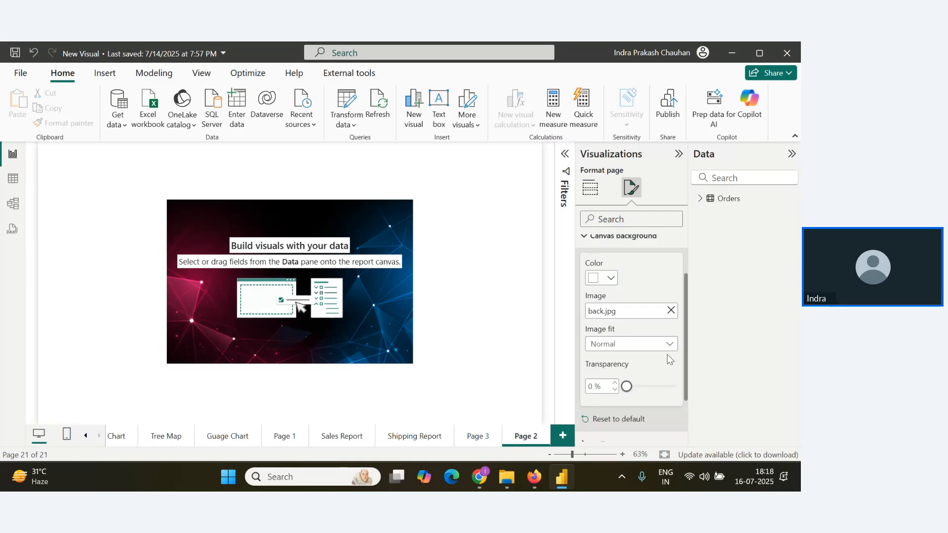
{"action": "left_click", "coordinate": [670, 345]}
{"action": "left_click", "coordinate": [626, 385]}
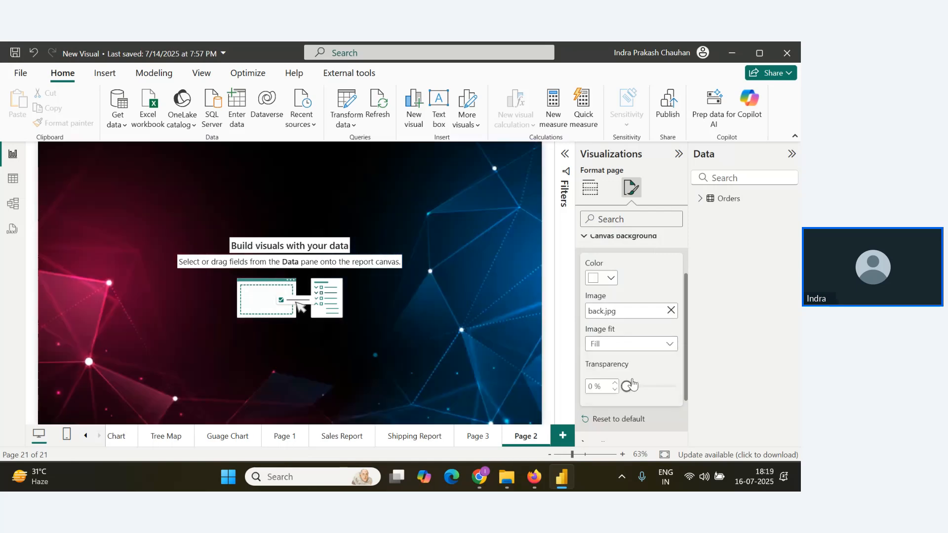
{"action": "left_click", "coordinate": [671, 344]}
{"action": "left_click", "coordinate": [636, 374]}
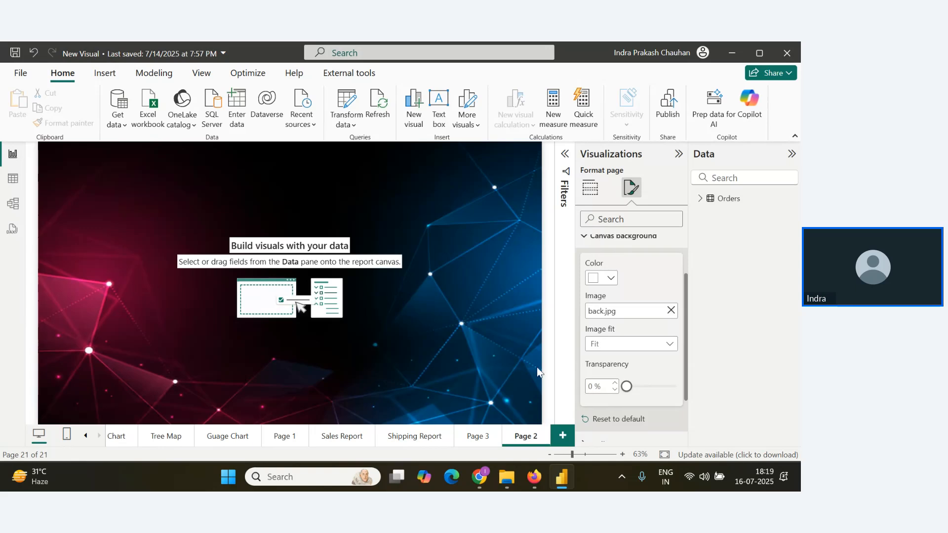
{"action": "key", "text": "alt+Tab"}
{"action": "key", "text": "alt+Tab"}
Open the canvas settings for Page 2 and change the canvas type to Custom.
{"action": "scroll", "coordinate": [653, 302], "scroll_direction": "up", "scroll_amount": 2}
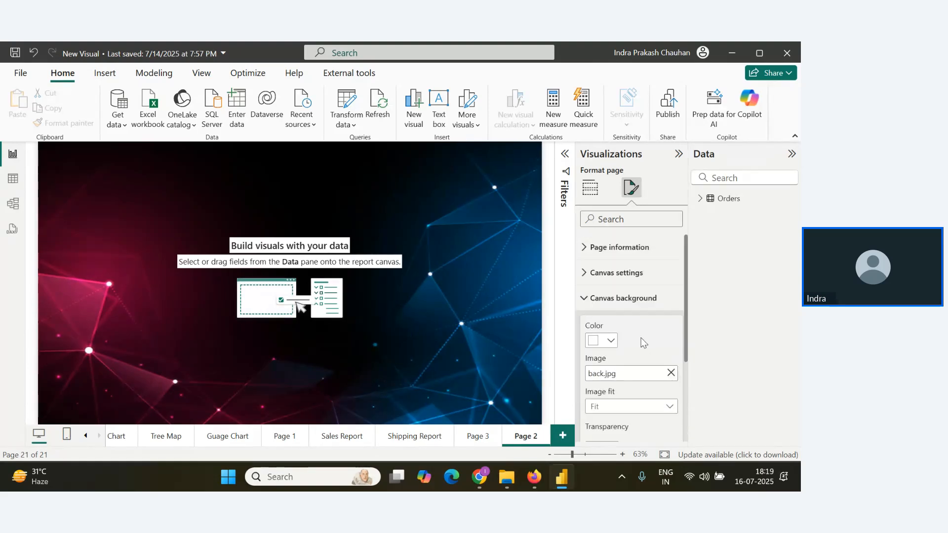
{"action": "left_click", "coordinate": [588, 277]}
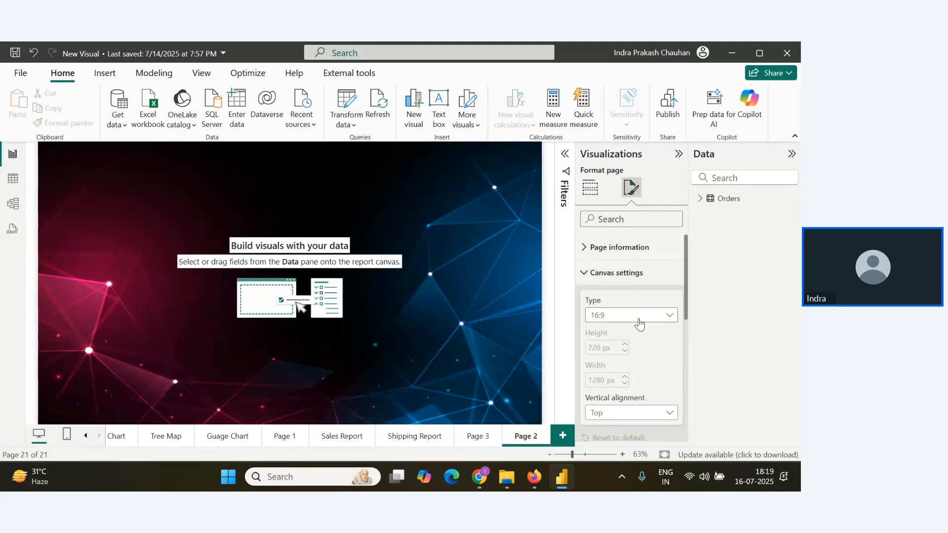
{"action": "scroll", "coordinate": [642, 322], "scroll_direction": "down", "scroll_amount": 2}
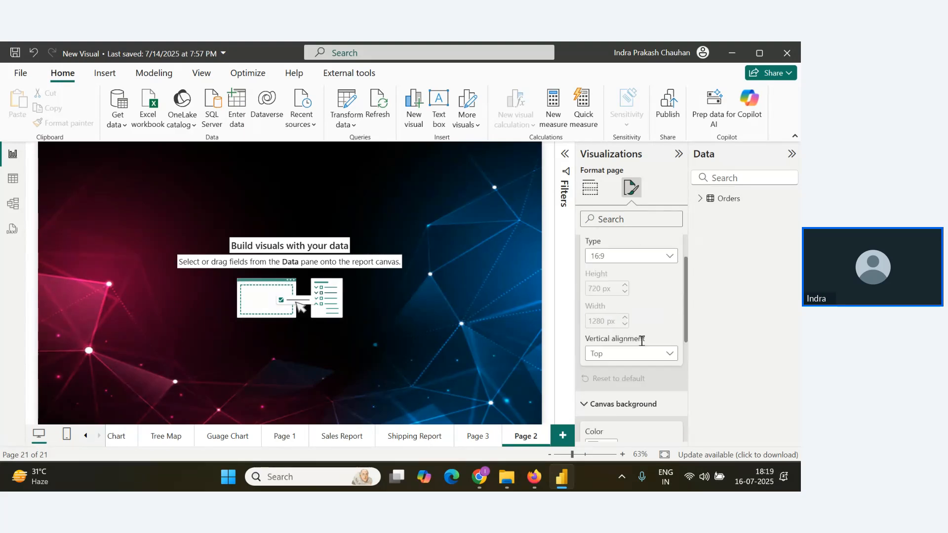
{"action": "left_click", "coordinate": [669, 253]}
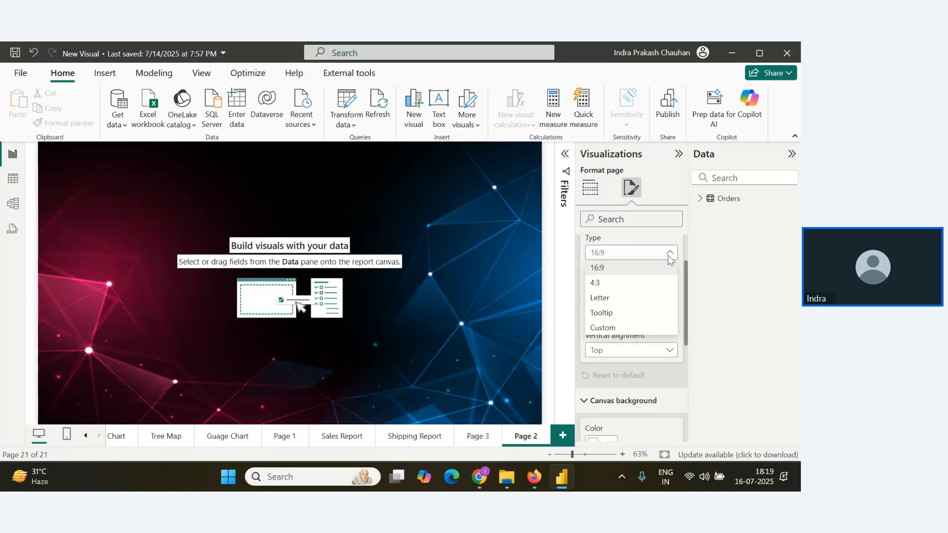
{"action": "left_click", "coordinate": [620, 328]}
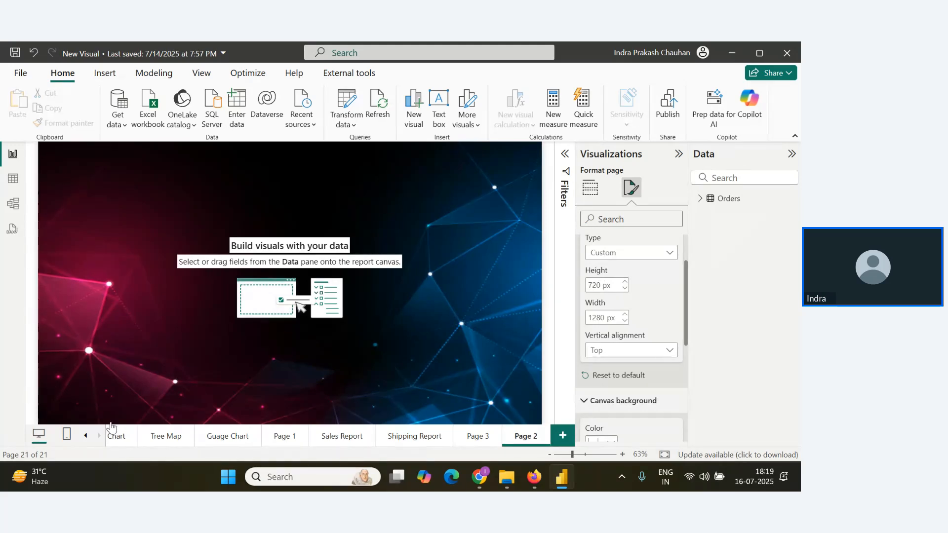
Set the custom canvas height to 800 px and its width to 1400 px.
{"action": "double_click", "coordinate": [595, 285]}
{"action": "key", "text": "BackSpace"}
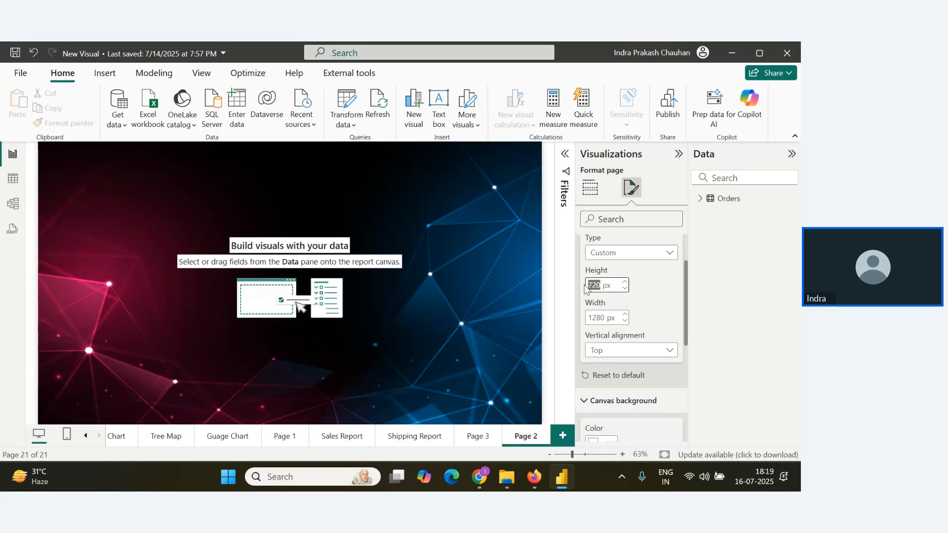
{"action": "type", "text": "800"}
{"action": "key", "text": "Return"}
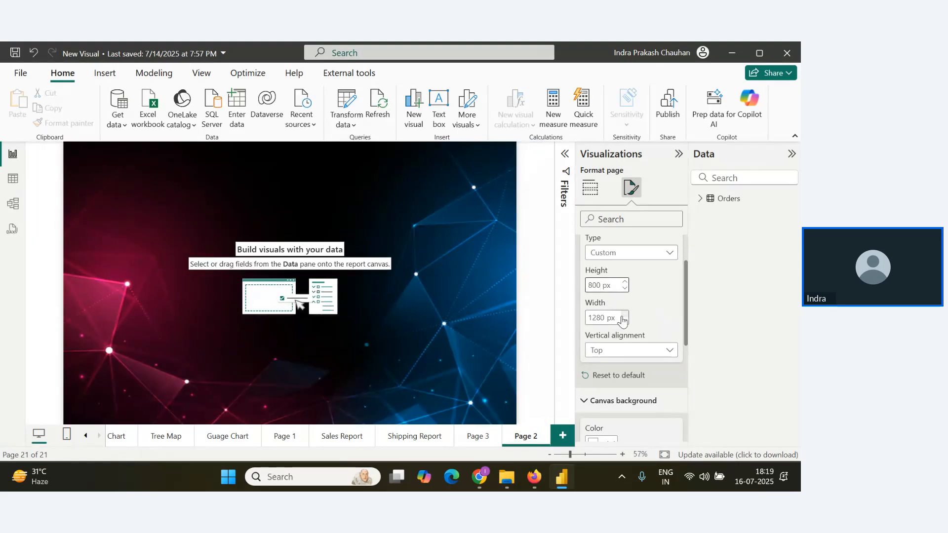
{"action": "double_click", "coordinate": [602, 318]}
{"action": "type", "text": "1400"}
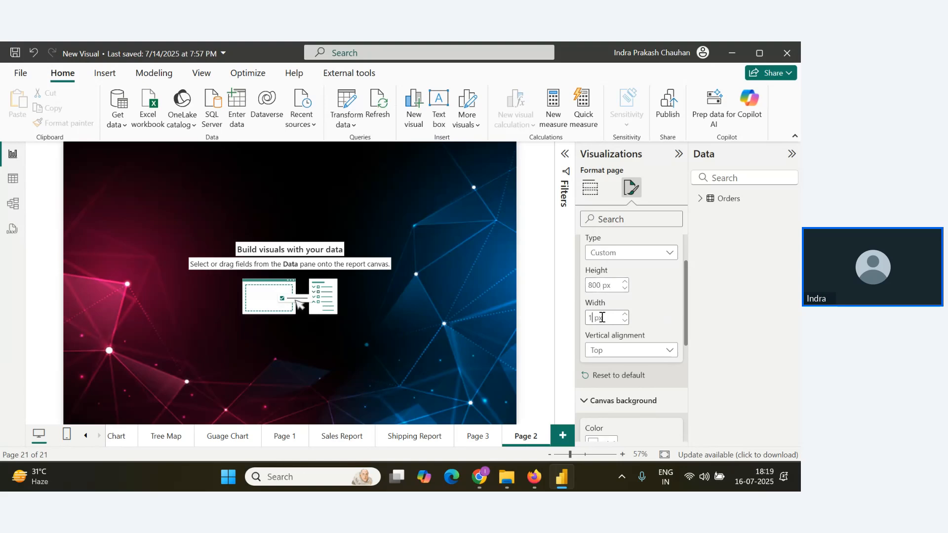
{"action": "key", "text": "Return"}
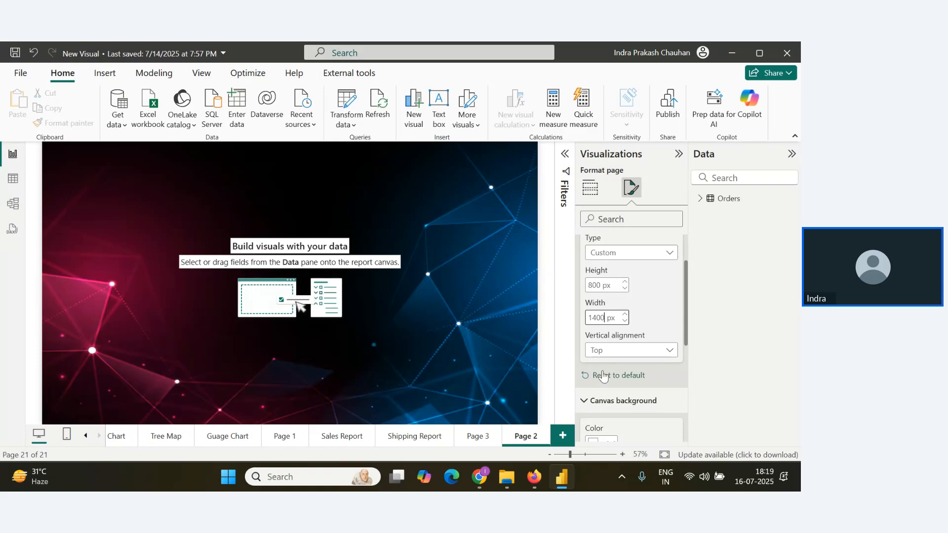
Return to the canvas background settings, and switch to the browser to check the webinar Q&A for new replies.
{"action": "scroll", "coordinate": [624, 380], "scroll_direction": "down", "scroll_amount": 4}
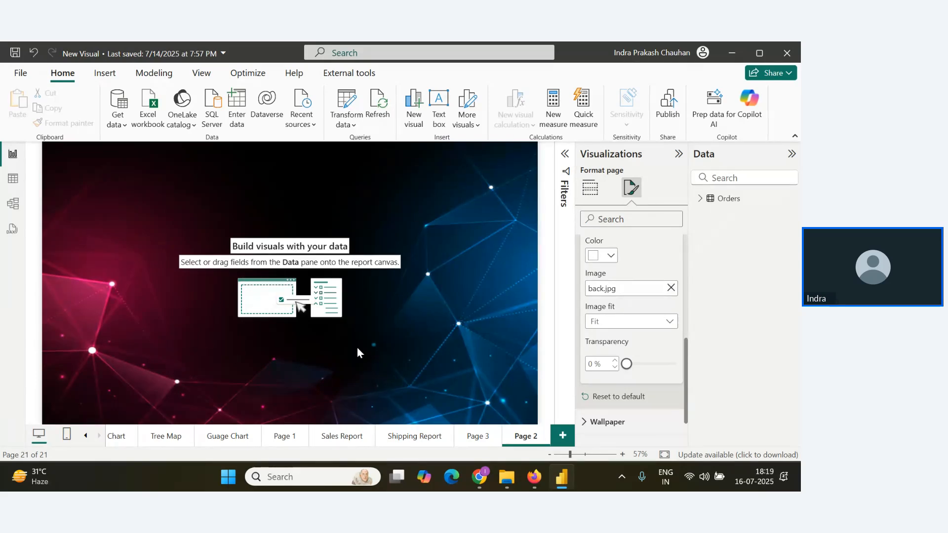
{"action": "key", "text": "alt+Tab"}
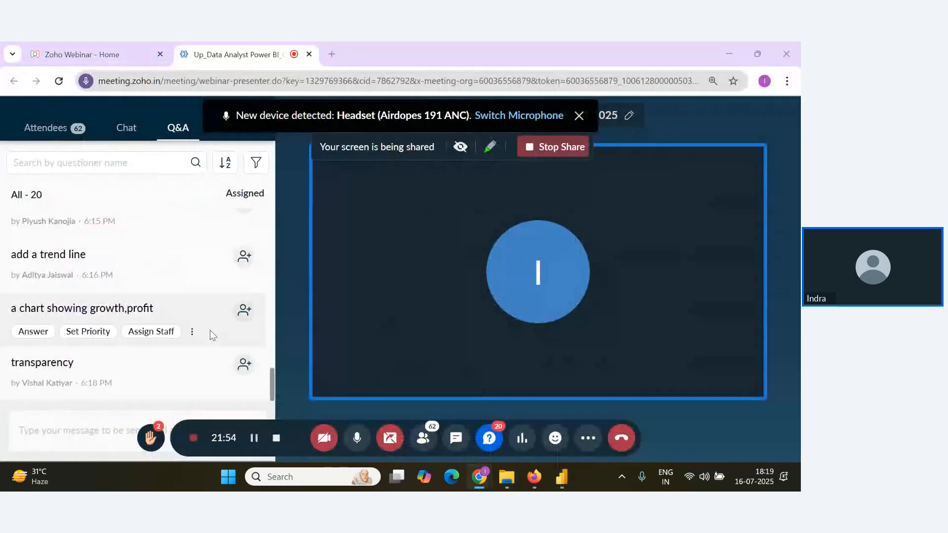
Check the webinar Q&A in the browser for the latest replies, and return to Page 2's canvas settings in Power BI Desktop.
{"action": "key", "text": "alt+Tab"}
{"action": "key", "text": "alt+Tab"}
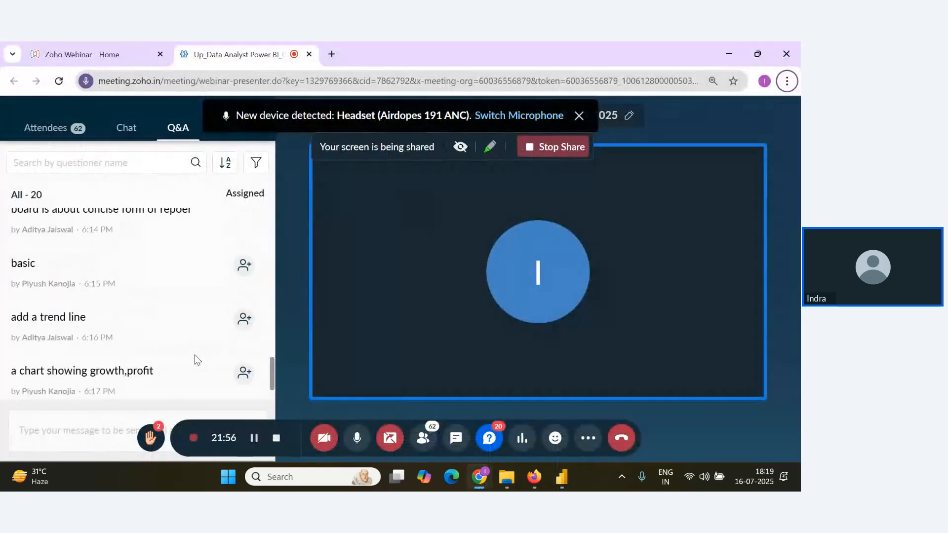
{"action": "key", "text": "alt+Tab"}
{"action": "key", "text": "alt+Tab"}
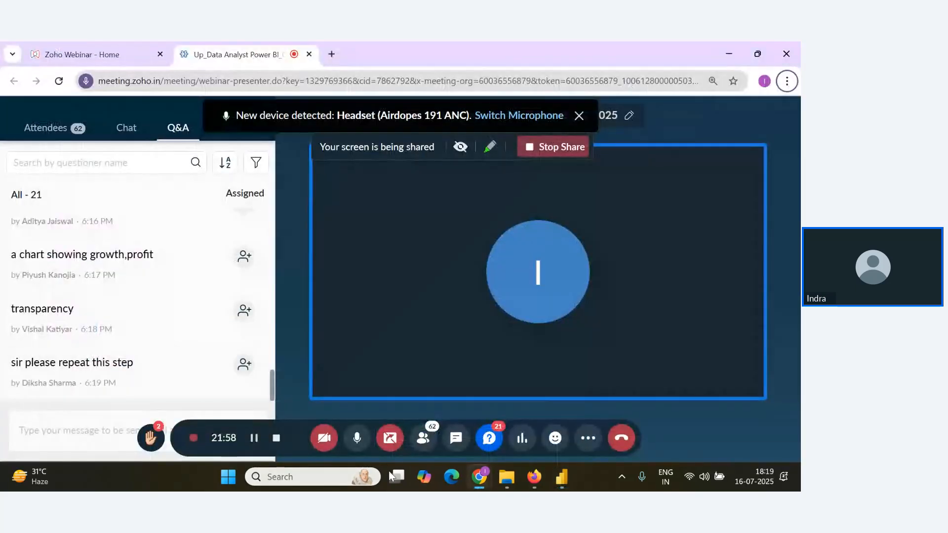
{"action": "key", "text": "alt+Tab"}
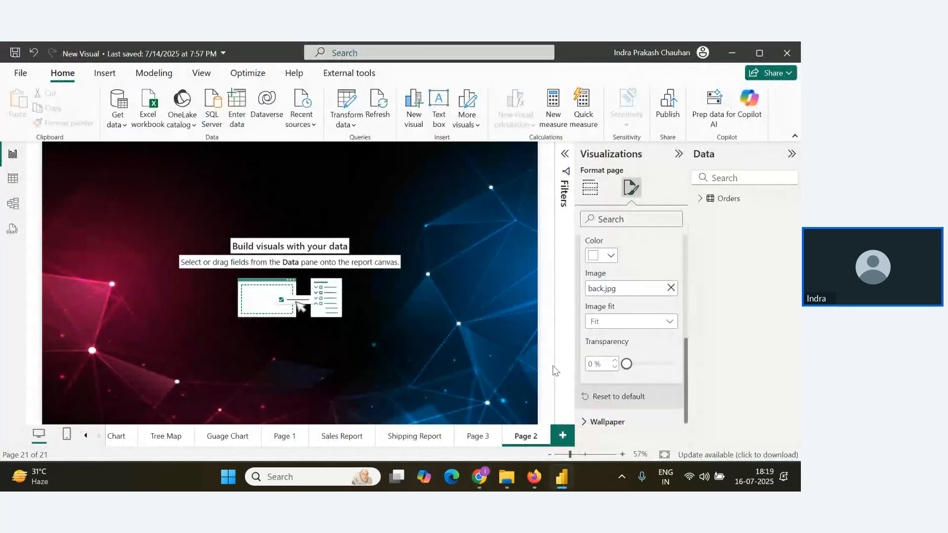
{"action": "scroll", "coordinate": [624, 364], "scroll_direction": "up", "scroll_amount": 5}
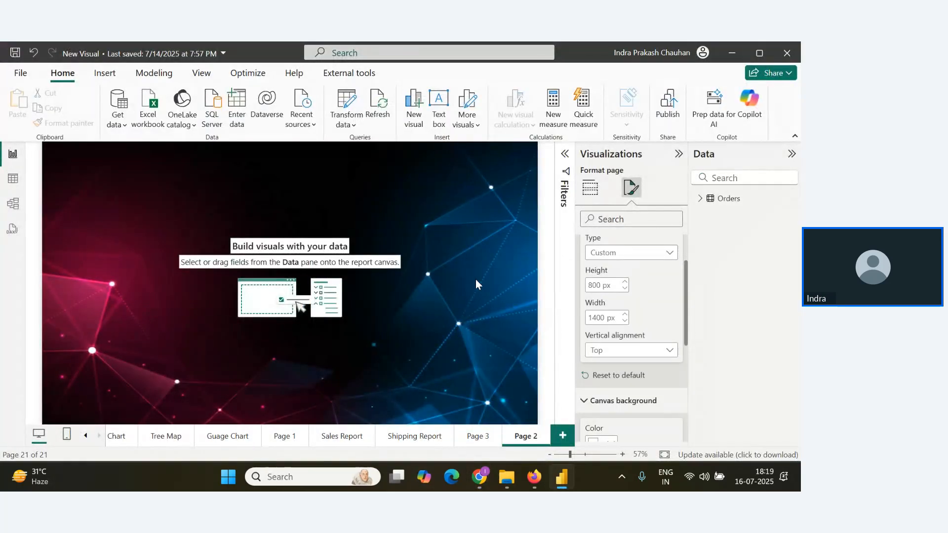
{"action": "scroll", "coordinate": [607, 336], "scroll_direction": "up", "scroll_amount": 2}
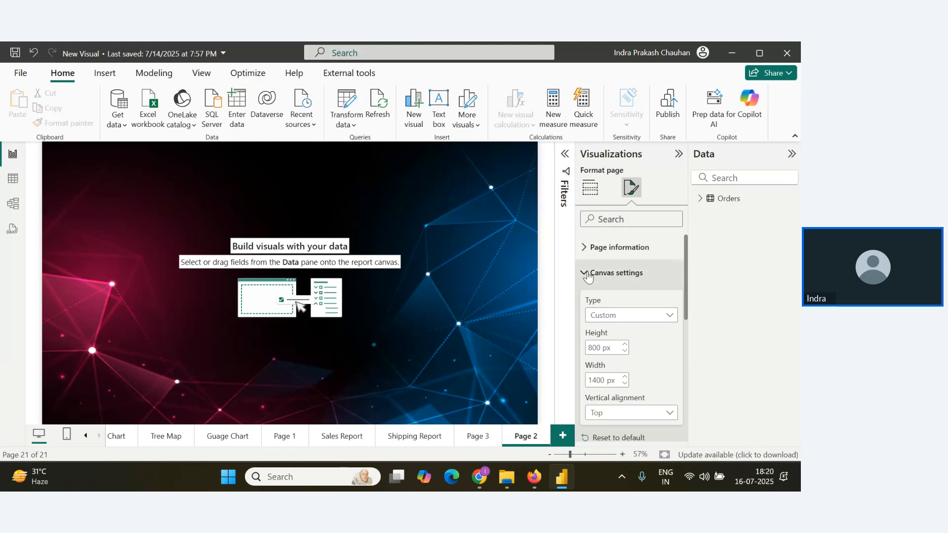
Reopen the page formatting's canvas settings and review the available canvas types, keeping Custom.
{"action": "left_click", "coordinate": [421, 194]}
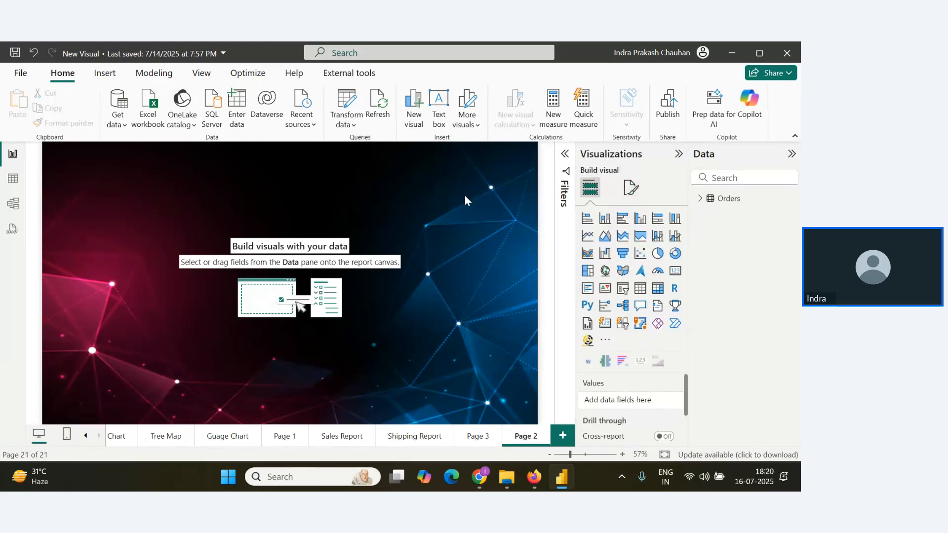
{"action": "left_click", "coordinate": [630, 193]}
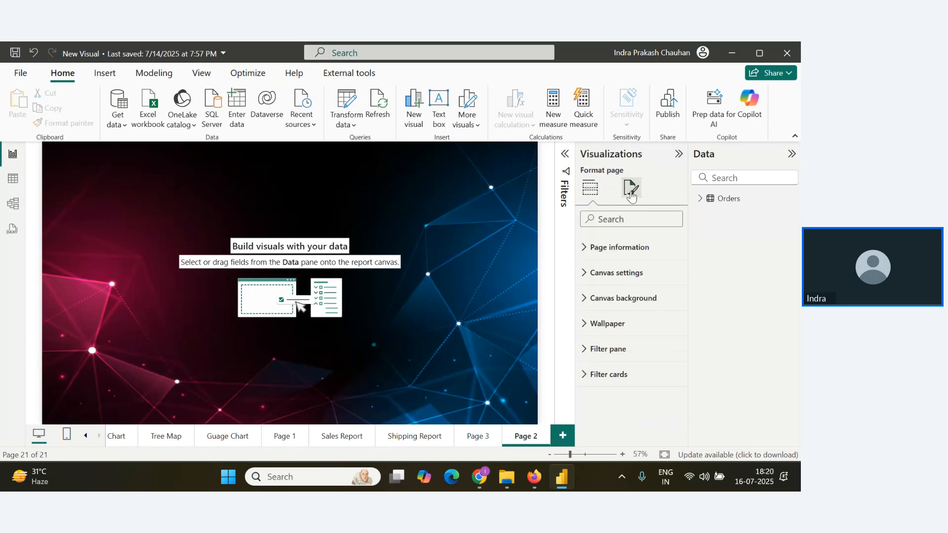
{"action": "left_click", "coordinate": [584, 279]}
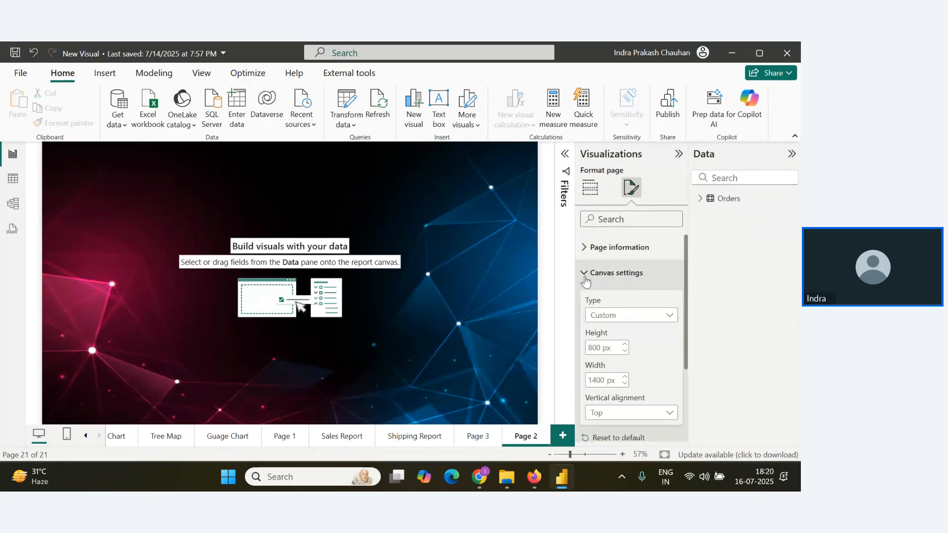
{"action": "left_click", "coordinate": [637, 318]}
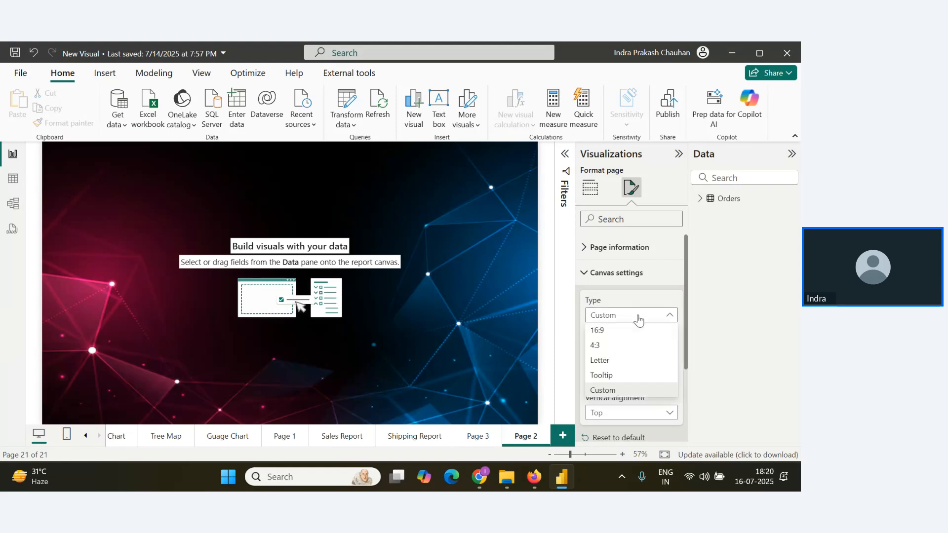
{"action": "left_click", "coordinate": [611, 391]}
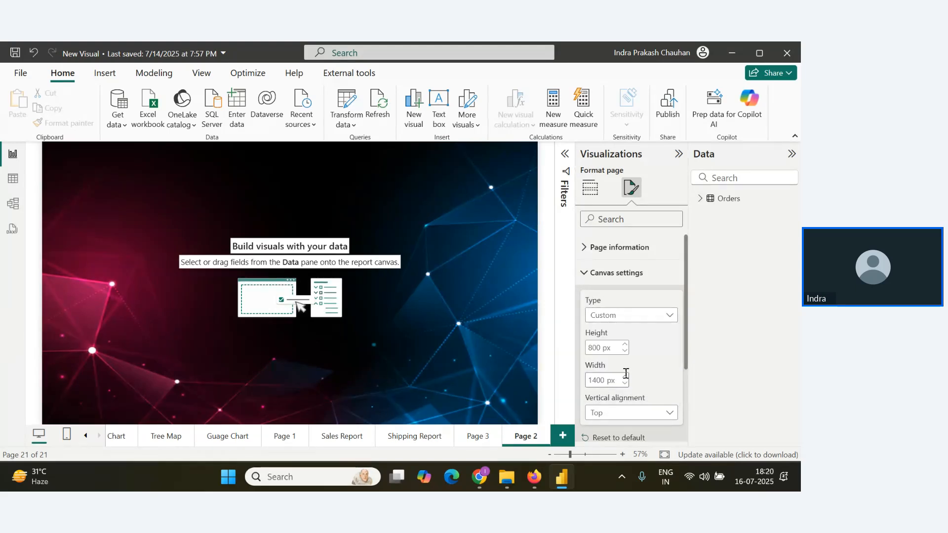
Try the 16:9 and Tooltip canvas types on Page 2.
{"action": "left_click", "coordinate": [658, 316]}
{"action": "left_click", "coordinate": [620, 330]}
{"action": "left_click", "coordinate": [632, 317]}
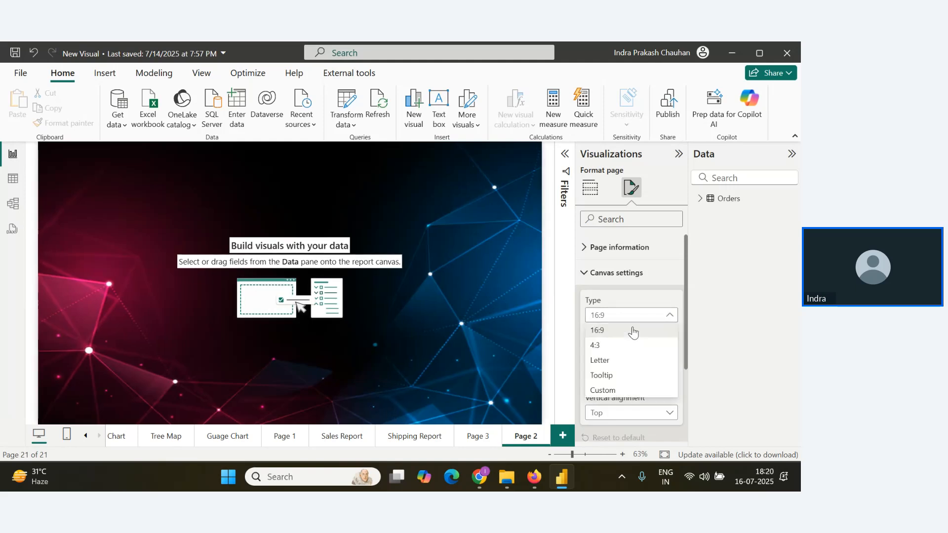
{"action": "left_click", "coordinate": [625, 360]}
{"action": "left_click", "coordinate": [623, 376]}
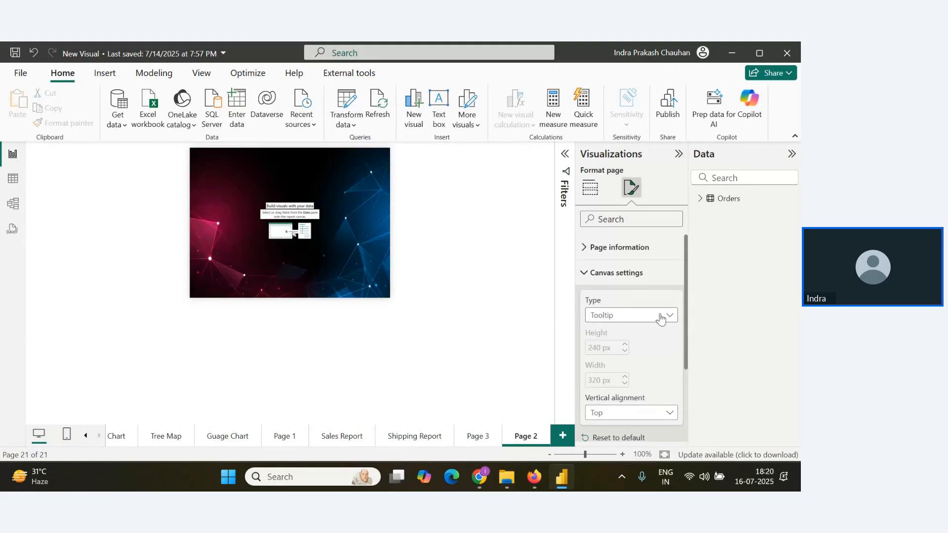
Set Page 2's canvas type to Custom with a height of 800 px and a width of 1400 px.
{"action": "left_click", "coordinate": [657, 317]}
{"action": "left_click", "coordinate": [618, 391]}
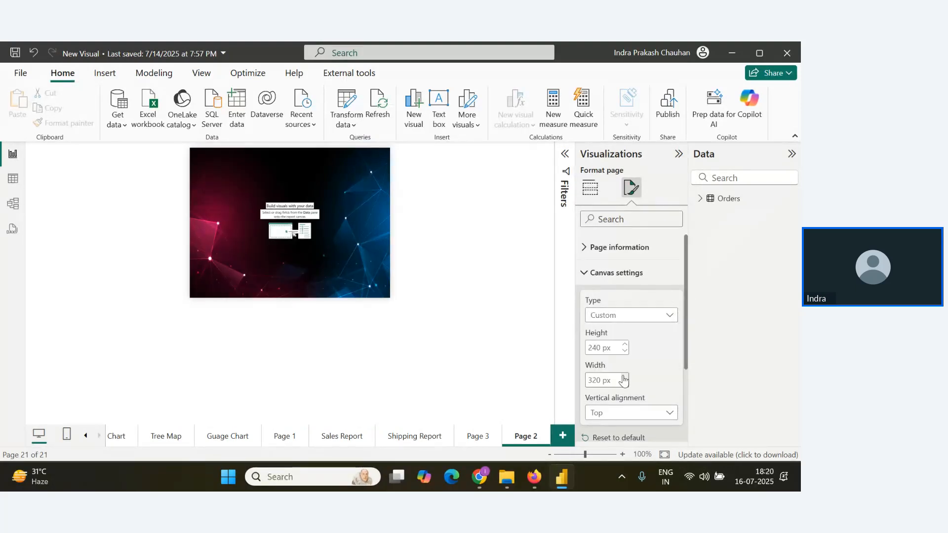
{"action": "double_click", "coordinate": [600, 349]}
{"action": "type", "text": "800"}
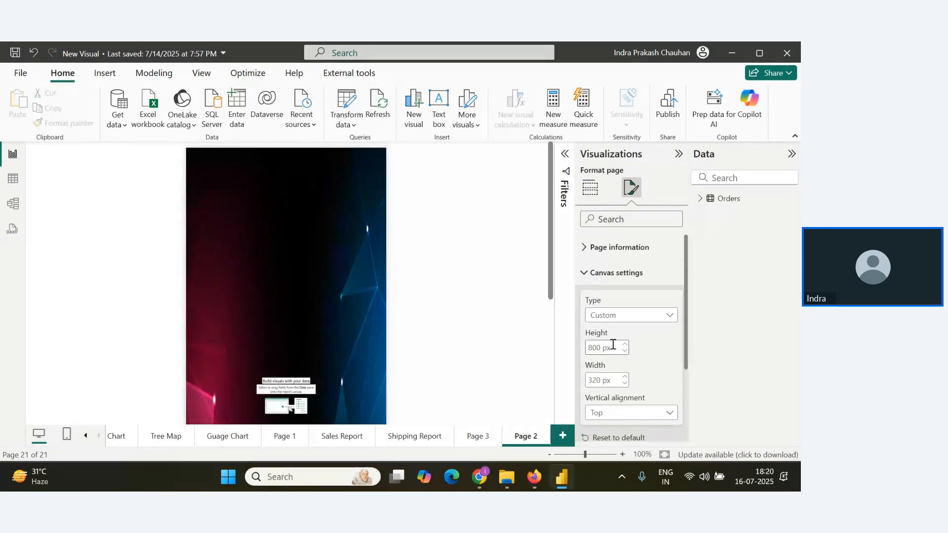
{"action": "double_click", "coordinate": [599, 381]}
{"action": "type", "text": "1400"}
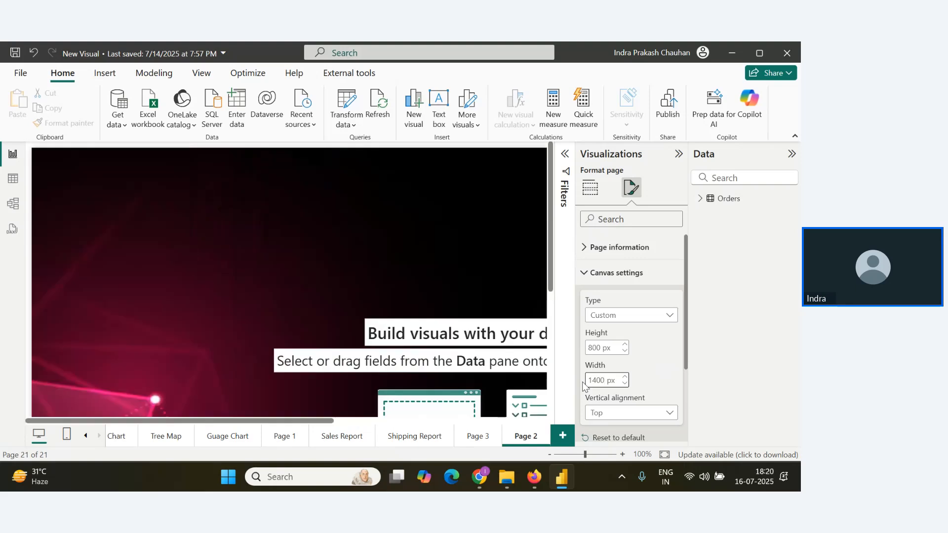
{"action": "scroll", "coordinate": [612, 382], "scroll_direction": "down", "scroll_amount": 2}
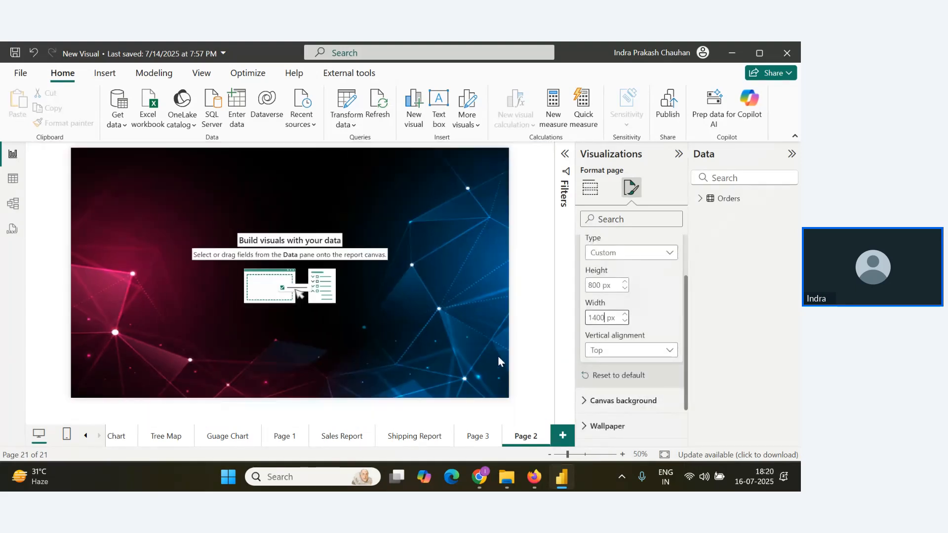
{"action": "left_click", "coordinate": [449, 347]}
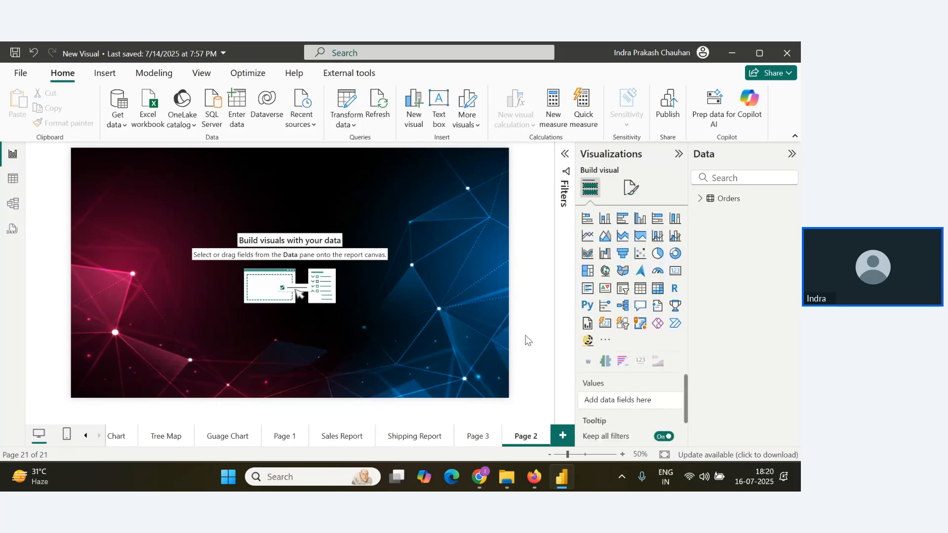
Switch to the browser to look through the webinar Q&A, and return to Power BI Desktop.
{"action": "key", "text": "alt+Tab"}
{"action": "scroll", "coordinate": [120, 373], "scroll_direction": "up", "scroll_amount": 4}
{"action": "scroll", "coordinate": [121, 377], "scroll_direction": "down", "scroll_amount": 4}
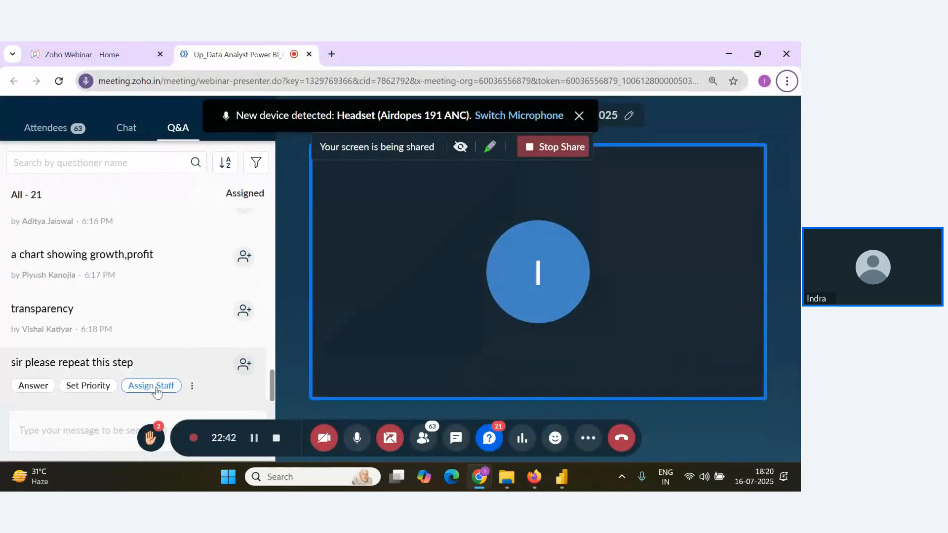
{"action": "key", "text": "alt+Tab"}
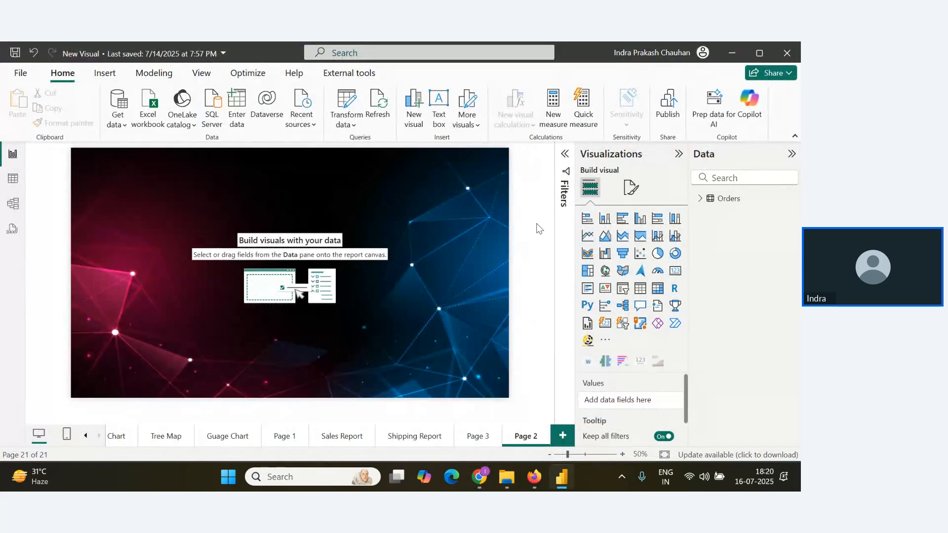
Open the canvas settings in the page formatting once more and inspect the resized canvas of Page 2.
{"action": "left_click", "coordinate": [630, 193]}
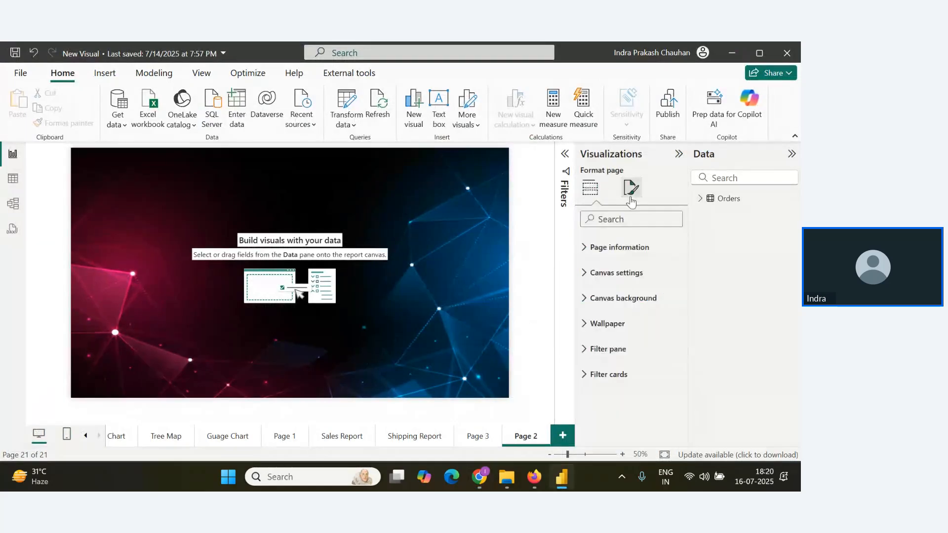
{"action": "left_click", "coordinate": [612, 272]}
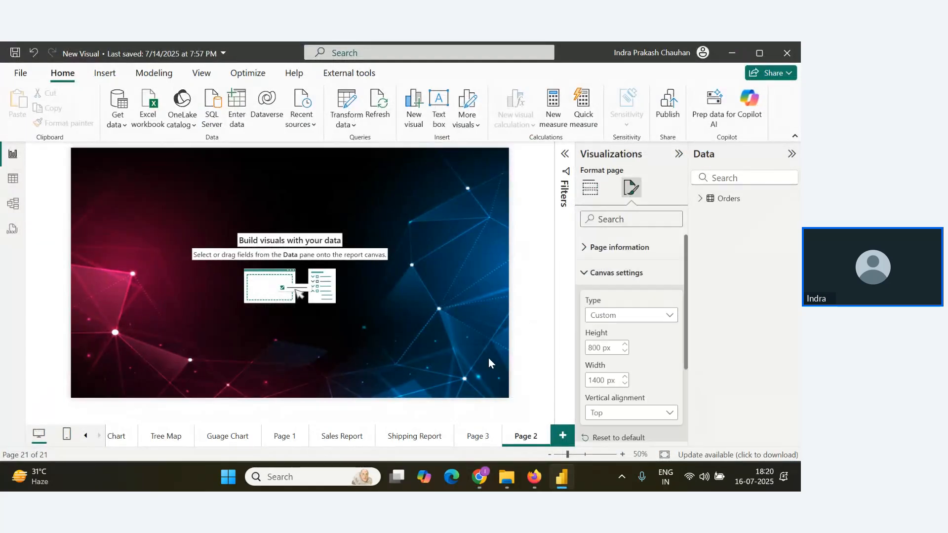
{"action": "scroll", "coordinate": [489, 363], "scroll_direction": "up", "scroll_amount": 1}
{"action": "left_click", "coordinate": [419, 352]}
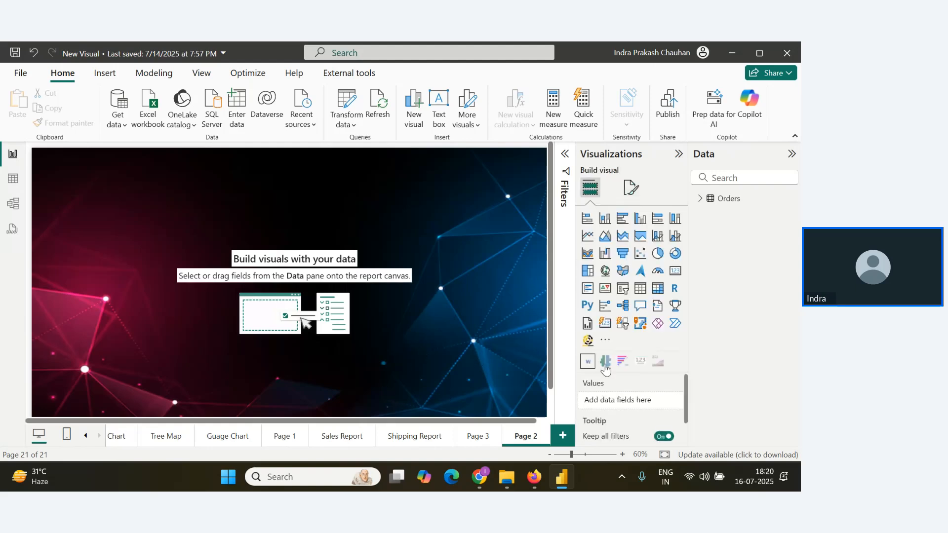
{"action": "scroll", "coordinate": [481, 371], "scroll_direction": "down", "scroll_amount": 1}
{"action": "scroll", "coordinate": [452, 363], "scroll_direction": "down", "scroll_amount": 1}
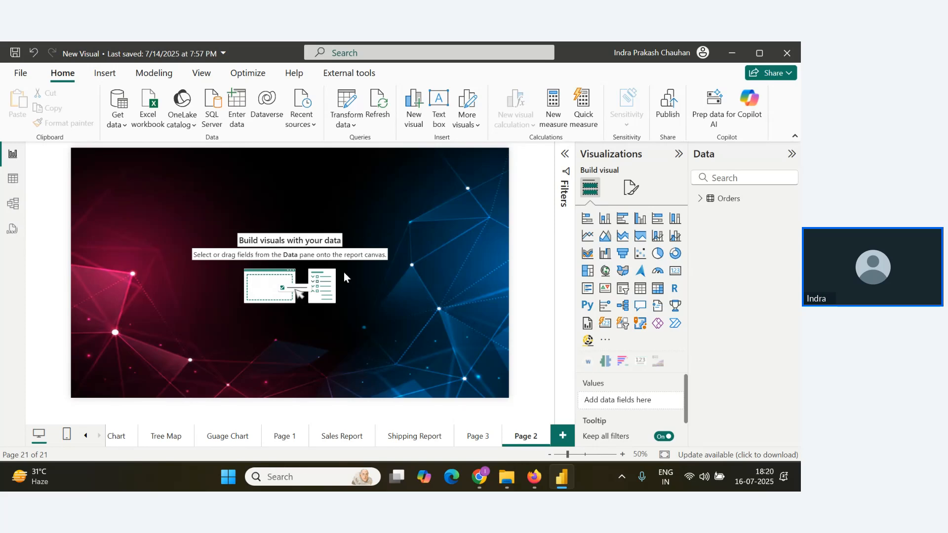
Read the newest attendee reply in the browser's webinar Q&A and go back to the Power BI Desktop report.
{"action": "key", "text": "alt+Tab"}
{"action": "scroll", "coordinate": [132, 321], "scroll_direction": "down", "scroll_amount": 1}
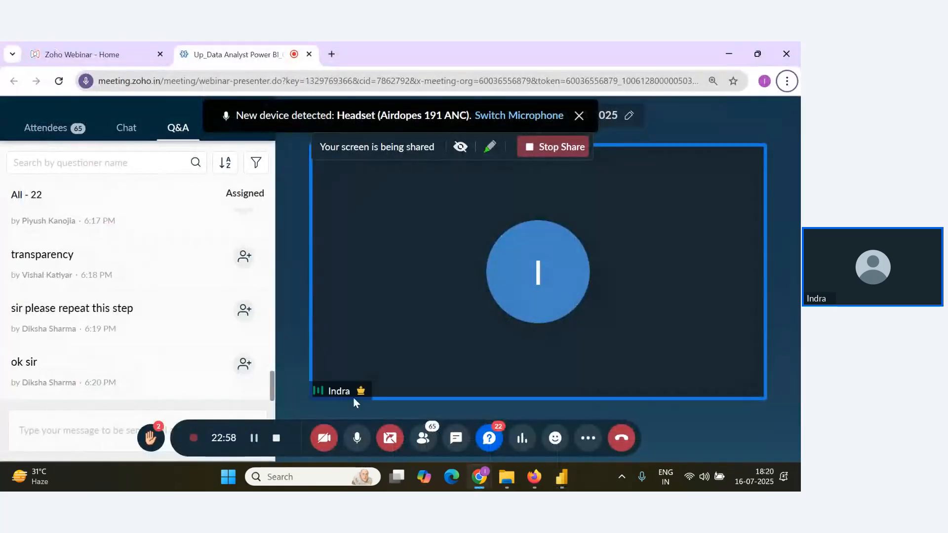
{"action": "key", "text": "alt+Tab"}
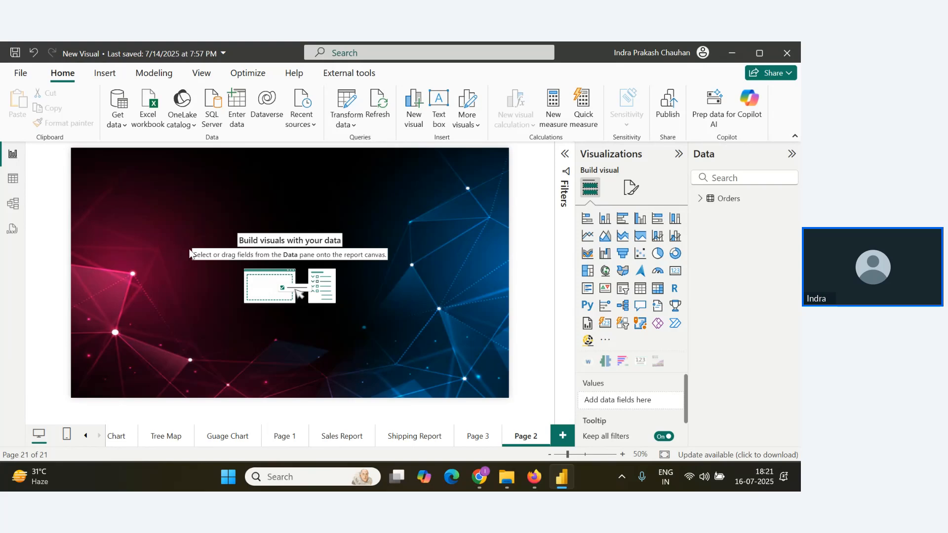
Add a text box to Page 2's upper-left corner, reduce its height to about half and place the cursor in it.
{"action": "left_click", "coordinate": [438, 104]}
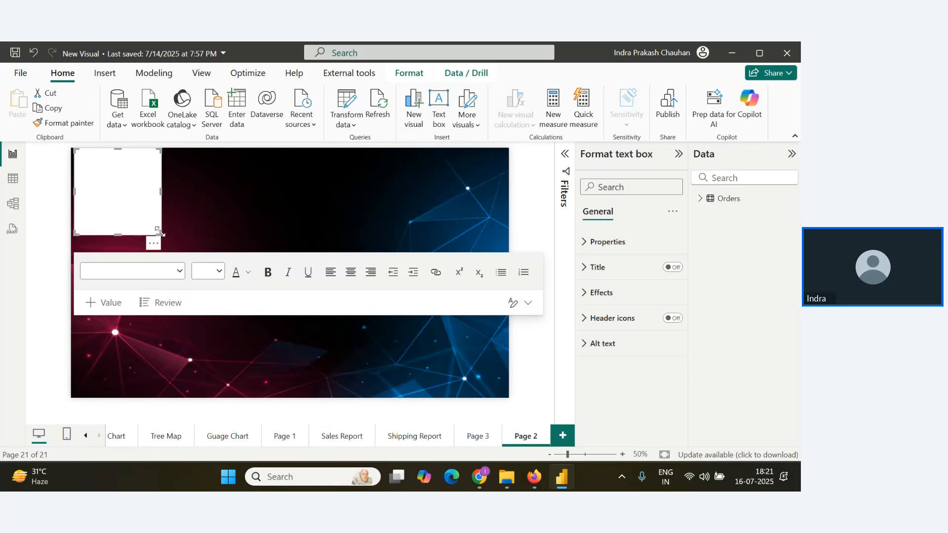
{"action": "left_click_drag", "start_coordinate": [160, 247], "coordinate": [159, 195]}
{"action": "left_click", "coordinate": [132, 173]}
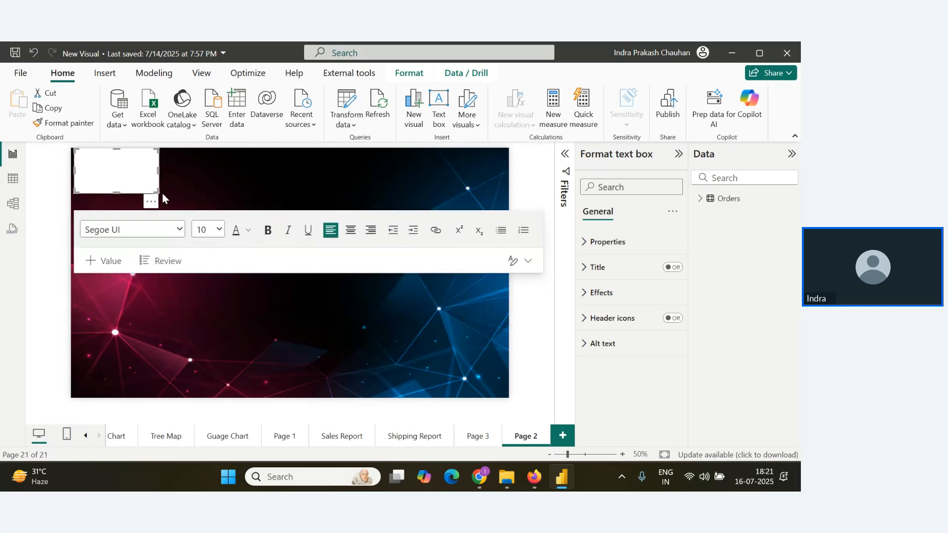
Switch to the browser, search for chatgpt in a new tab and open the ChatGPT site.
{"action": "key", "text": "alt+Tab"}
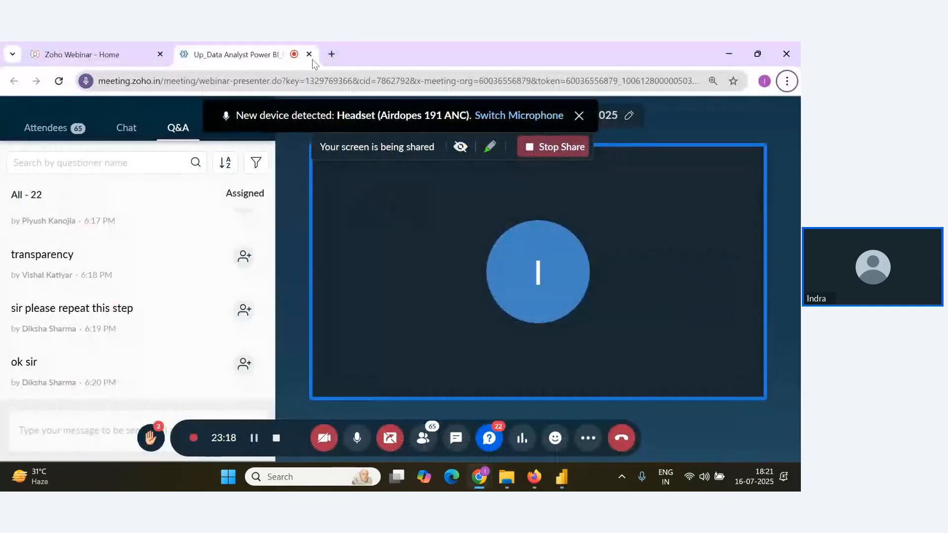
{"action": "left_click", "coordinate": [329, 54]}
{"action": "type", "text": "c"}
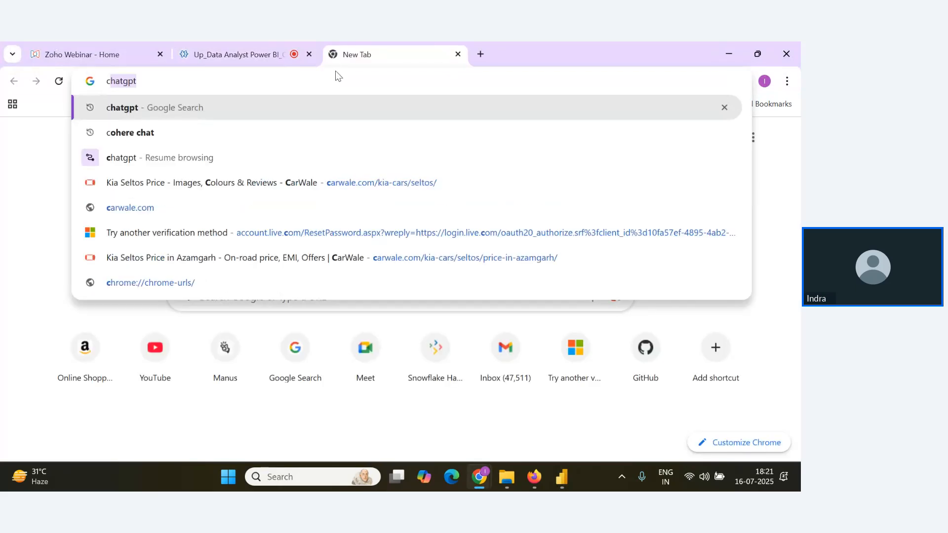
{"action": "key", "text": "Return"}
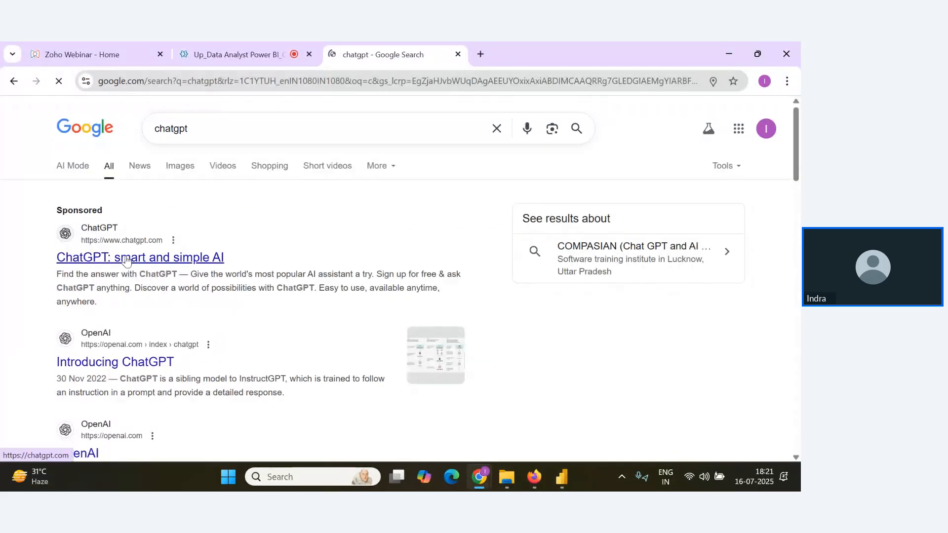
{"action": "left_click", "coordinate": [125, 258]}
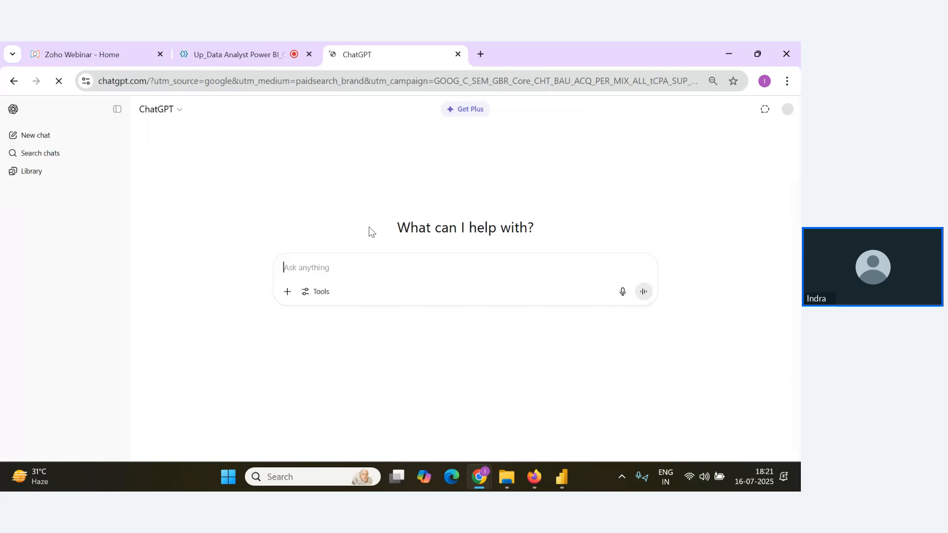
Ask ChatGPT "give me fancy title on Superstore Dashboard".
{"action": "type", "text": "gi"}
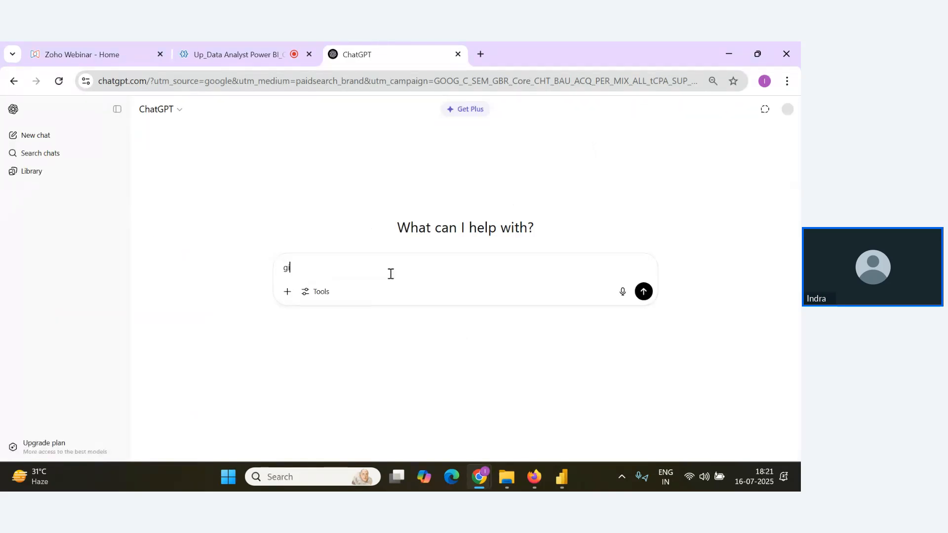
{"action": "type", "text": "ve me fancy ti"}
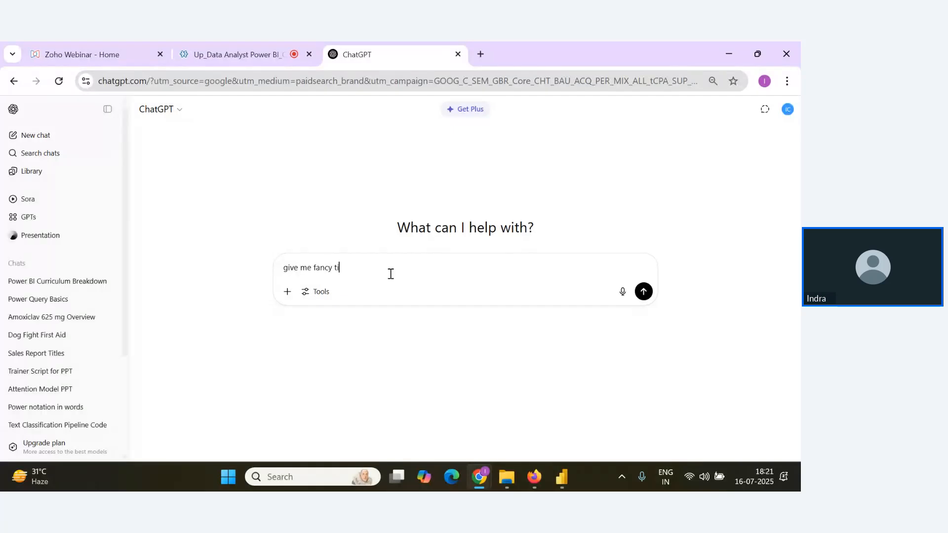
{"action": "type", "text": "tle on Superstore Datas"}
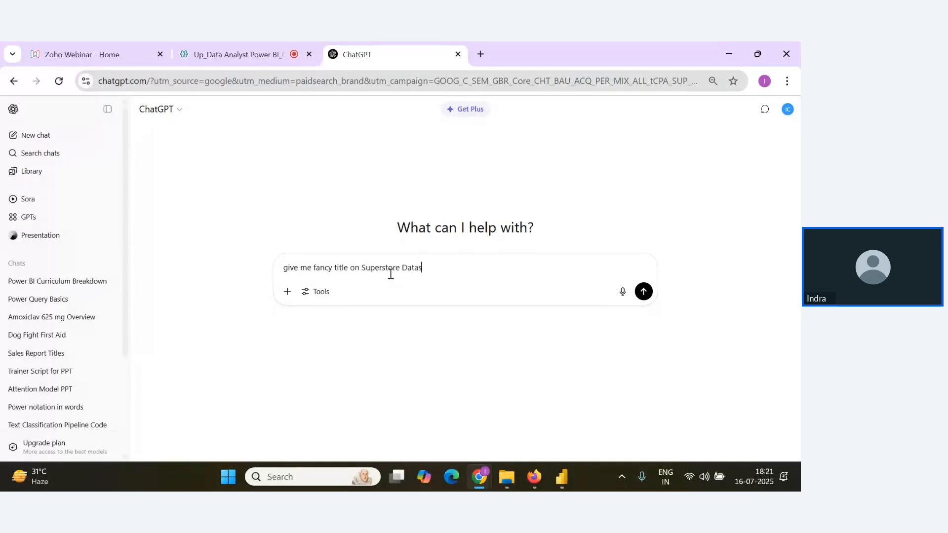
{"action": "key", "text": "BackSpace"}
{"action": "key", "text": "BackSpace"}
{"action": "key", "text": "BackSpace"}
{"action": "key", "text": "BackSpace"}
{"action": "type", "text": "ashboard"}
{"action": "key", "text": "Return"}
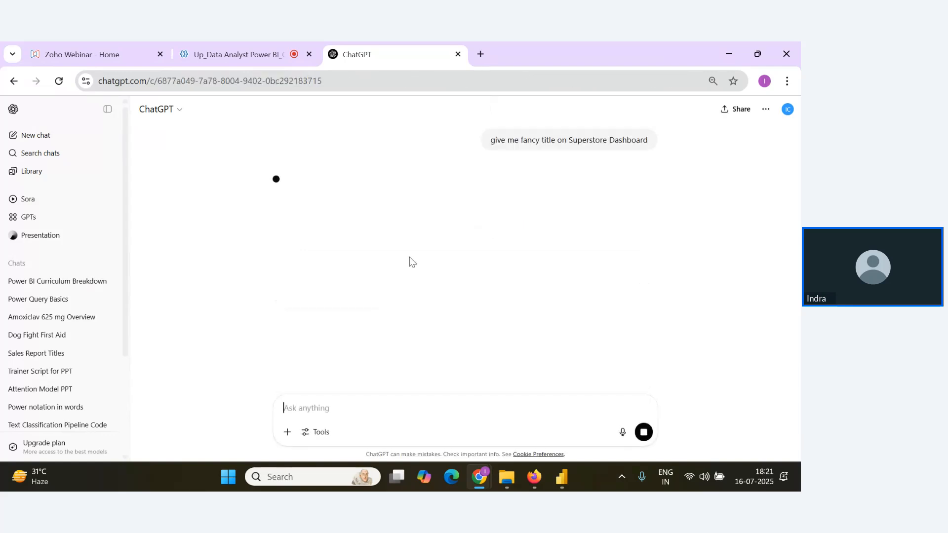
Copy the title "Retail Pulse: Unlocking Superstore Insights" from ChatGPT's suggestions and paste it into the text box on Page 2 in Power BI Desktop.
{"action": "left_click", "coordinate": [107, 109]}
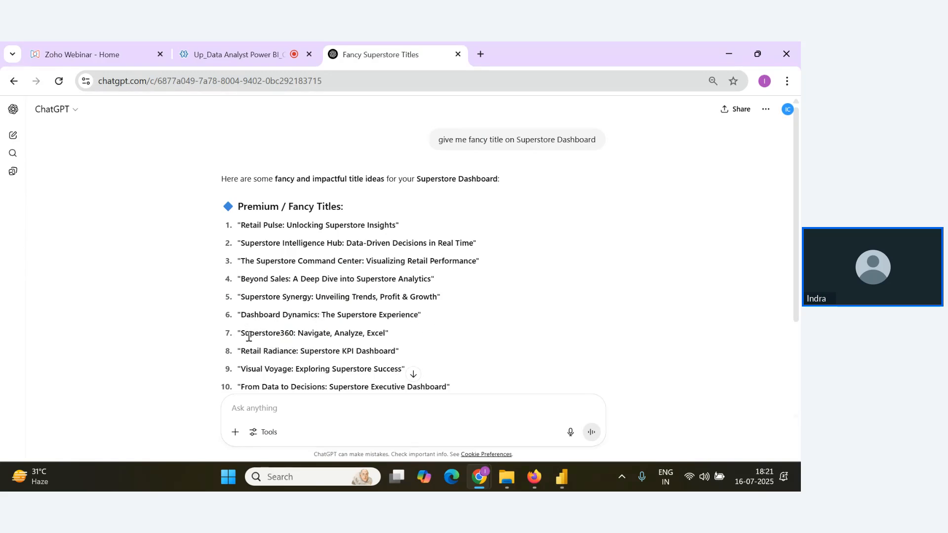
{"action": "scroll", "coordinate": [247, 336], "scroll_direction": "down", "scroll_amount": 3}
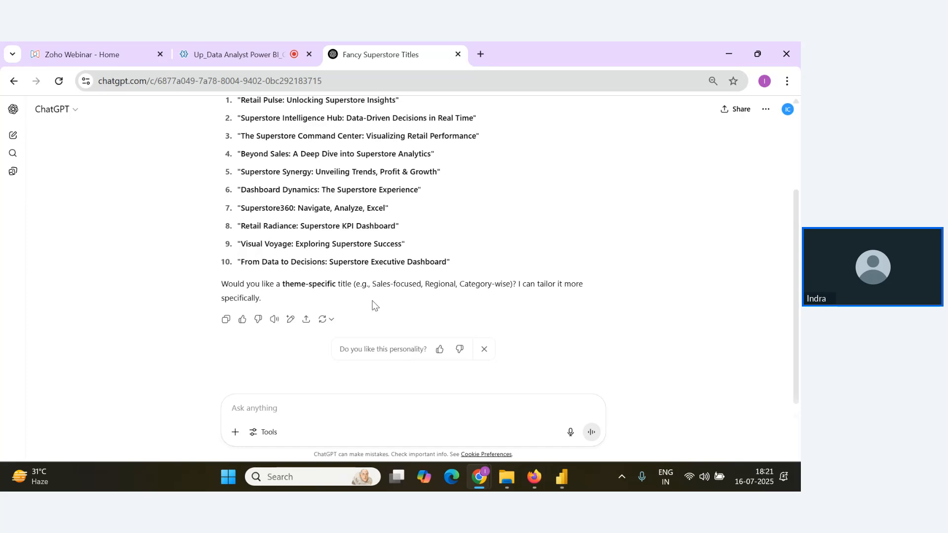
{"action": "scroll", "coordinate": [371, 305], "scroll_direction": "up", "scroll_amount": 1}
{"action": "scroll", "coordinate": [425, 323], "scroll_direction": "up", "scroll_amount": 2}
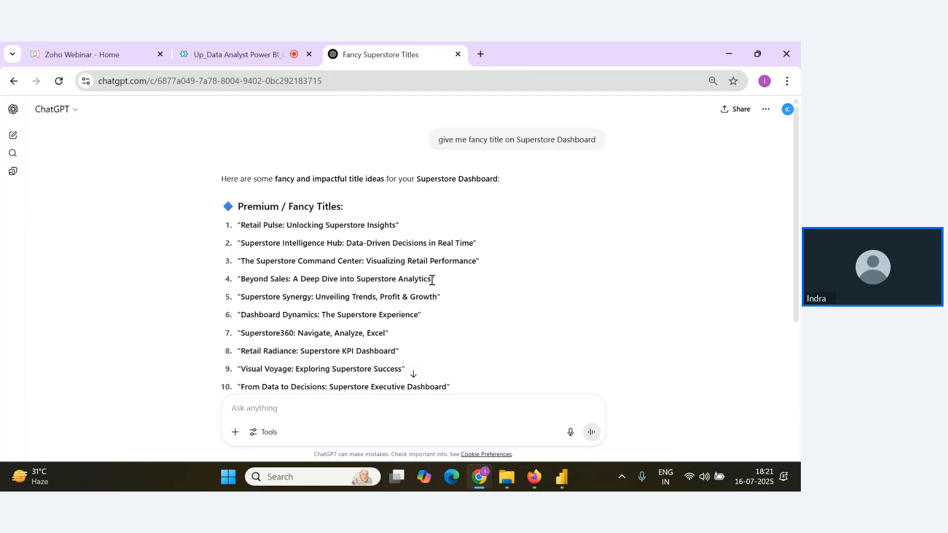
{"action": "left_click_drag", "start_coordinate": [438, 298], "coordinate": [240, 298]}
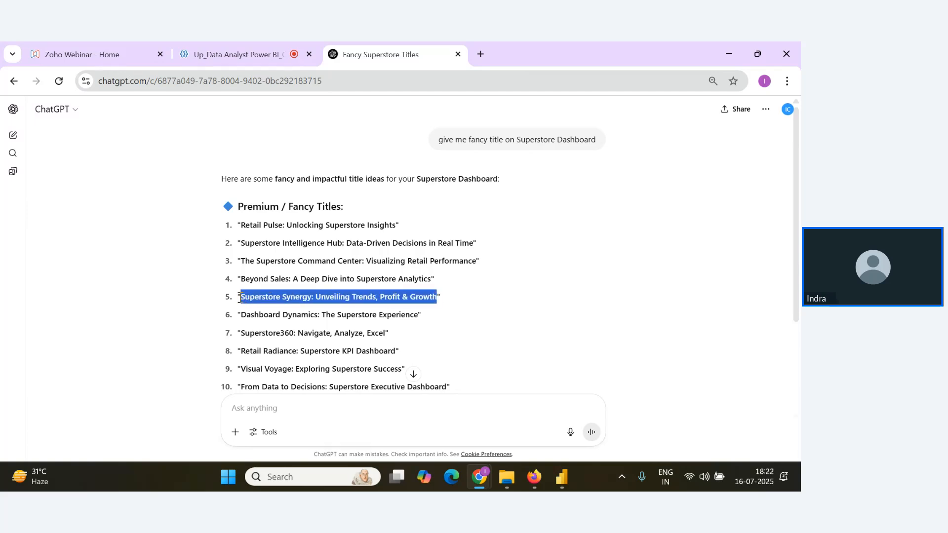
{"action": "left_click", "coordinate": [243, 225]}
{"action": "left_click_drag", "start_coordinate": [242, 225], "coordinate": [396, 225]}
{"action": "key", "text": "alt"}
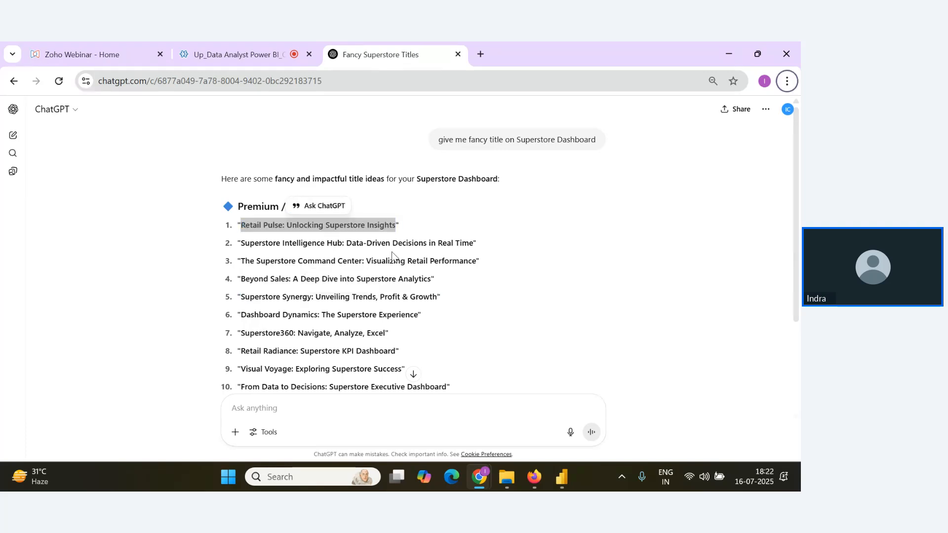
{"action": "key", "text": "alt+Tab"}
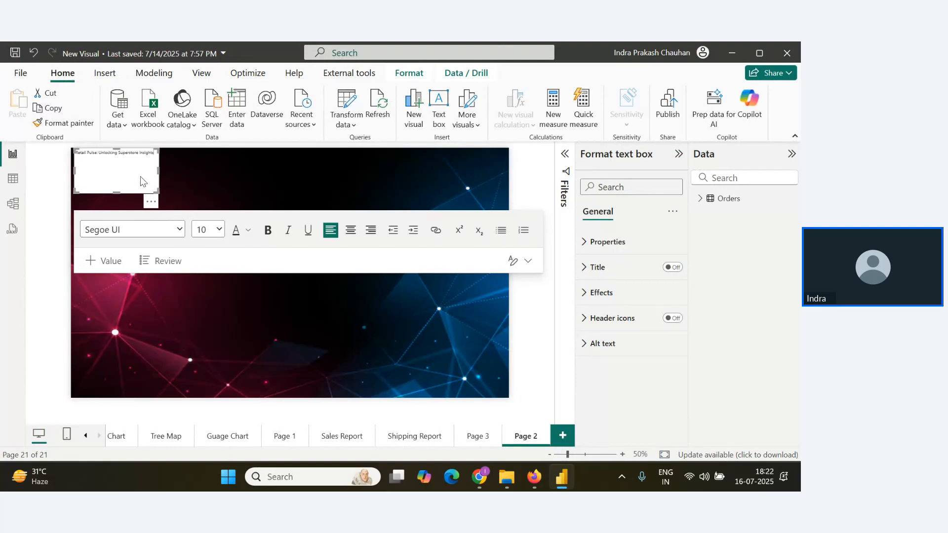
Set the whole title's font size to 28 and widen the text box until the title fits on one line.
{"action": "key", "text": "ctrl+a"}
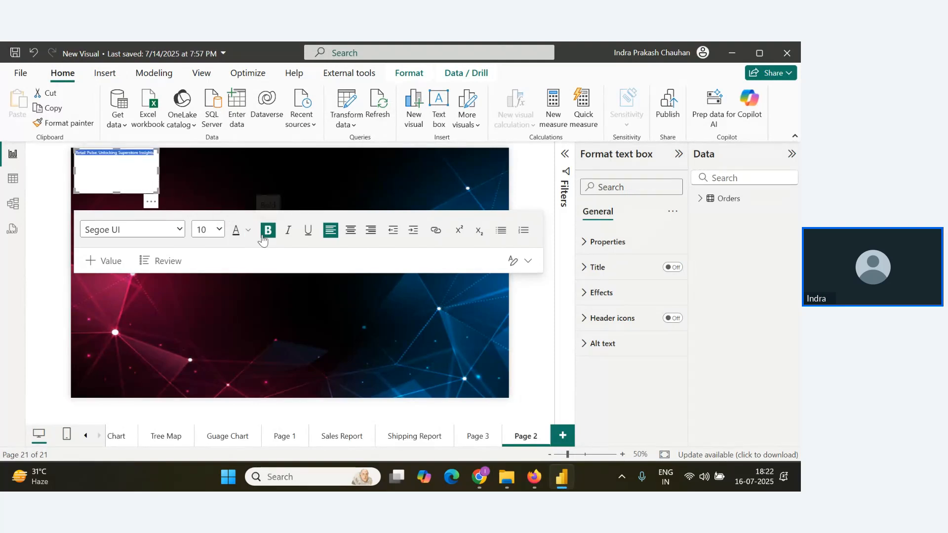
{"action": "left_click", "coordinate": [220, 230]}
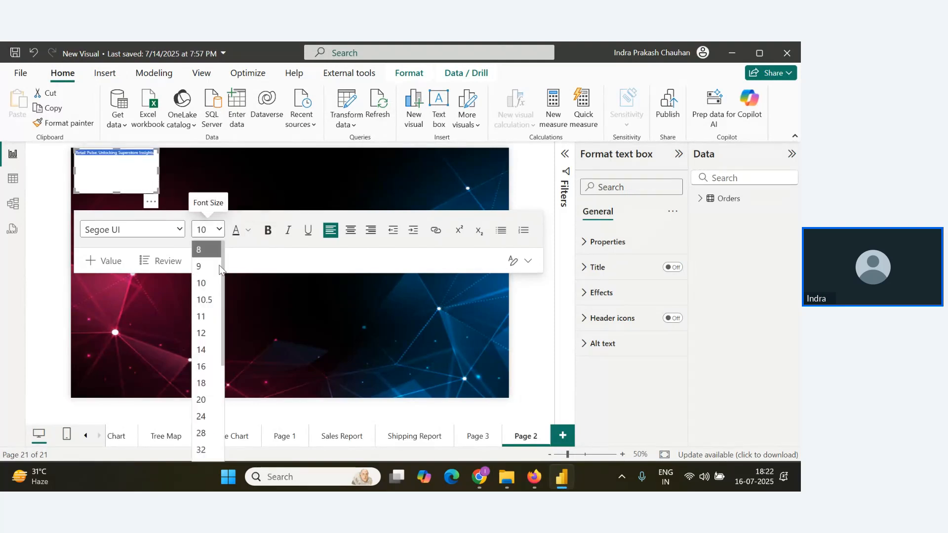
{"action": "left_click", "coordinate": [203, 438]}
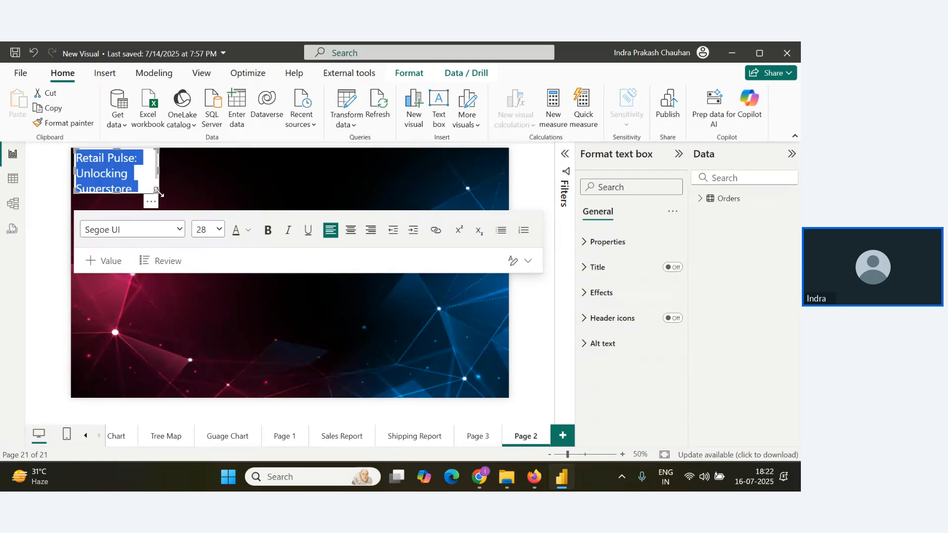
{"action": "left_click_drag", "start_coordinate": [158, 191], "coordinate": [333, 190]}
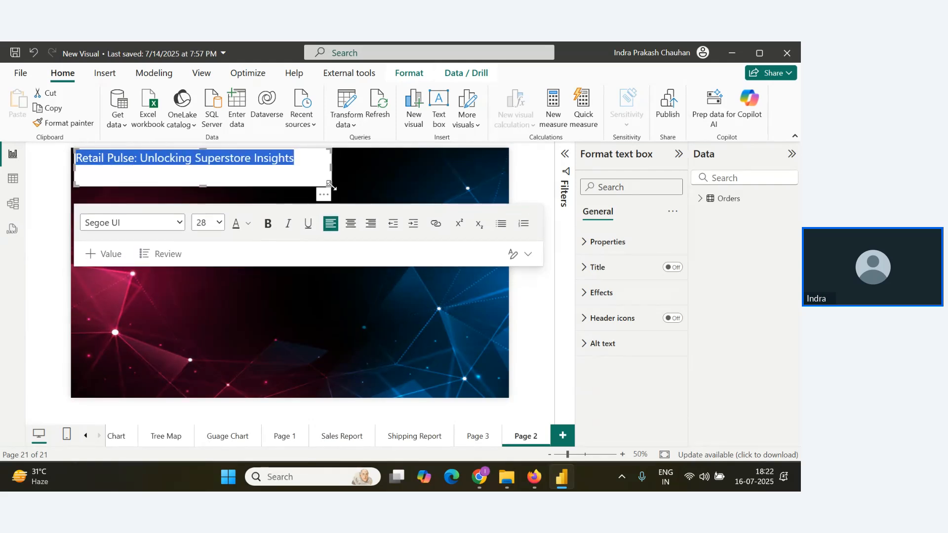
Check the webinar session's tab in the browser and go back to the Power BI Desktop report.
{"action": "key", "text": "alt+Tab"}
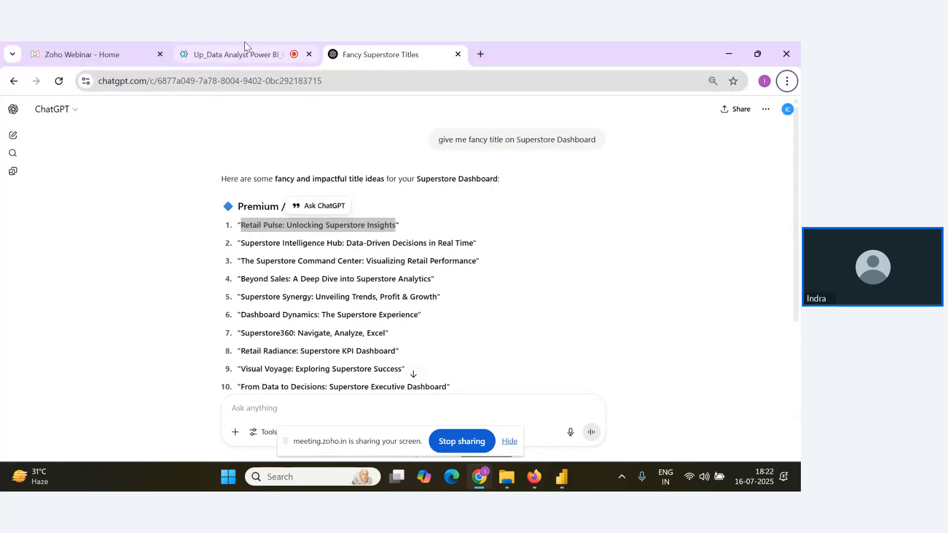
{"action": "left_click", "coordinate": [244, 43]}
{"action": "key", "text": "alt+Tab"}
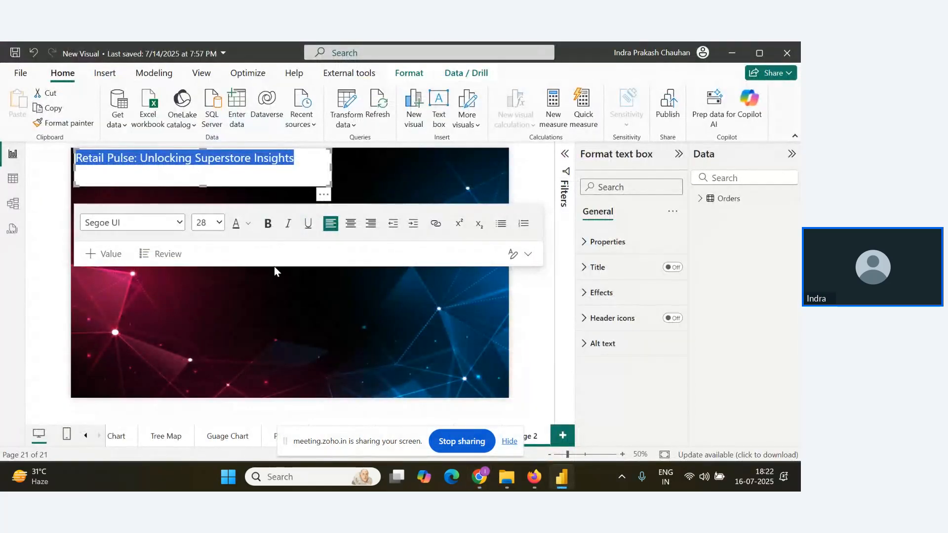
Make the title bold and centred, and move its text box slightly inward from the page's upper-left corner.
{"action": "left_click", "coordinate": [267, 225]}
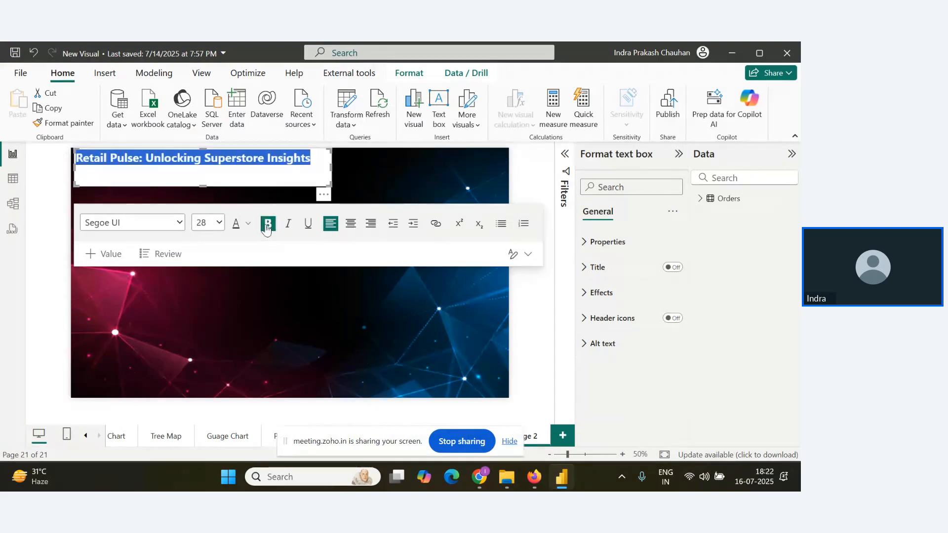
{"action": "left_click", "coordinate": [350, 223]}
{"action": "left_click", "coordinate": [427, 168]}
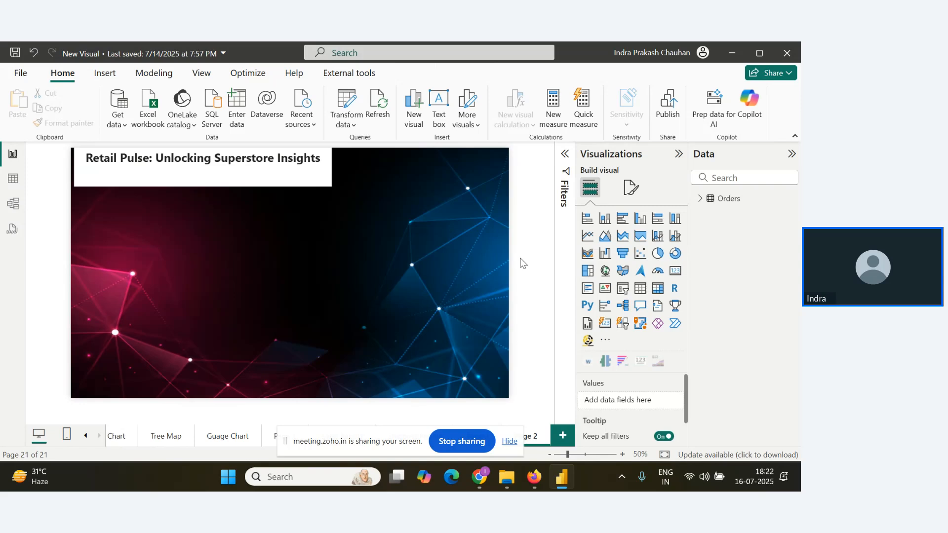
{"action": "left_click", "coordinate": [284, 178]}
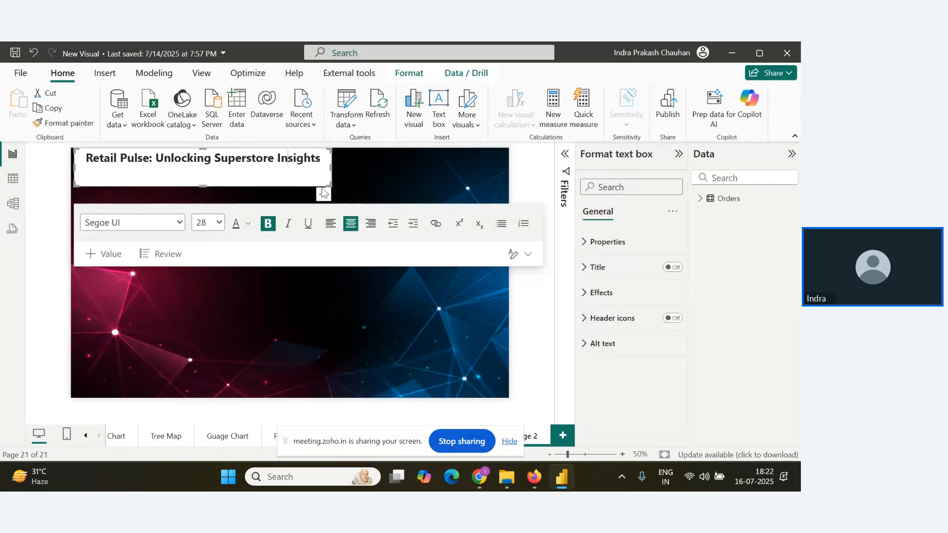
{"action": "left_click_drag", "start_coordinate": [323, 197], "coordinate": [333, 207]}
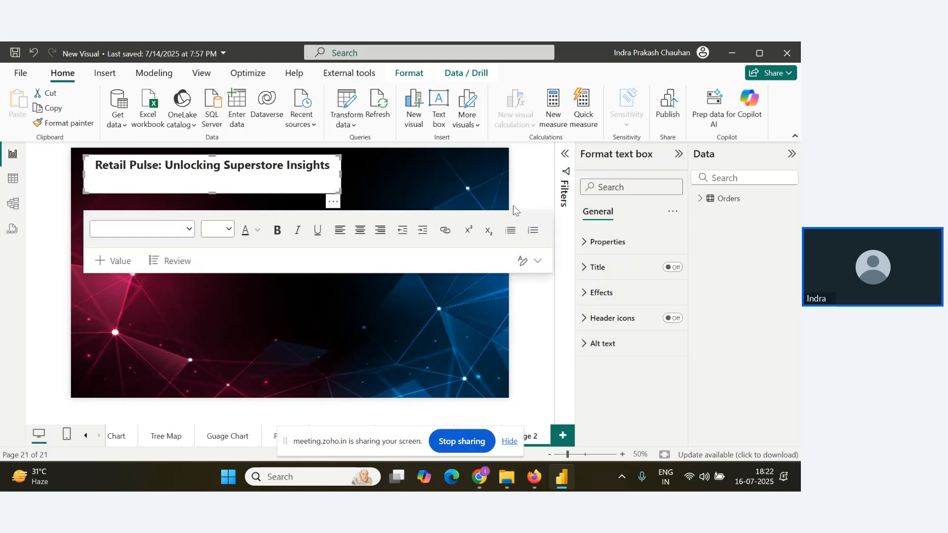
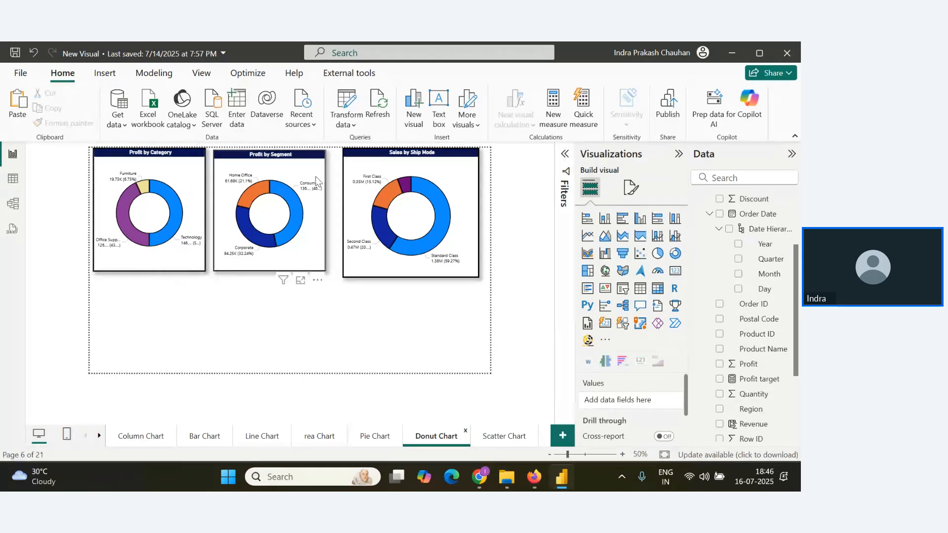
Copy the "Profit by Region" pie chart from the Pie Chart page, paste it onto Page 2 and place it beside the matrix.
{"action": "left_click", "coordinate": [375, 436]}
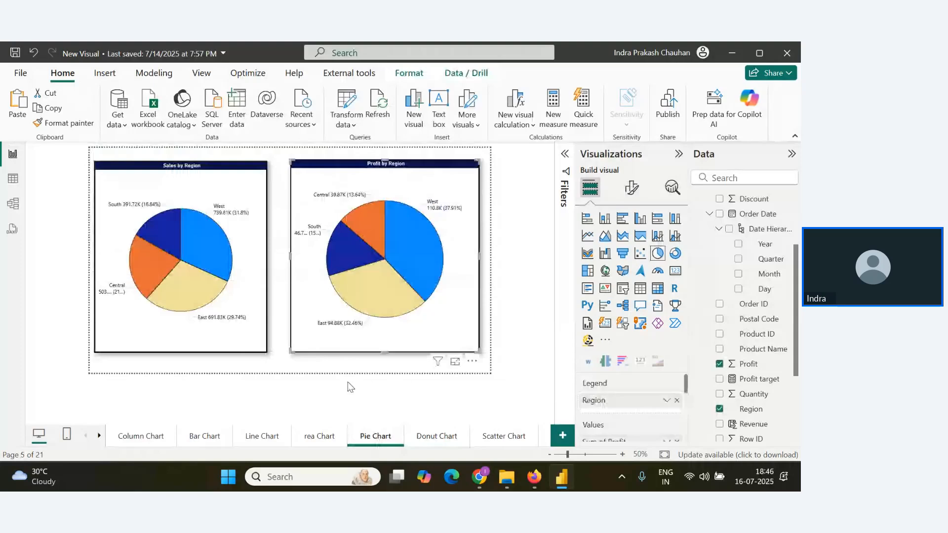
{"action": "left_click", "coordinate": [99, 435]}
{"action": "left_click", "coordinate": [99, 436]}
{"action": "left_click", "coordinate": [509, 436]}
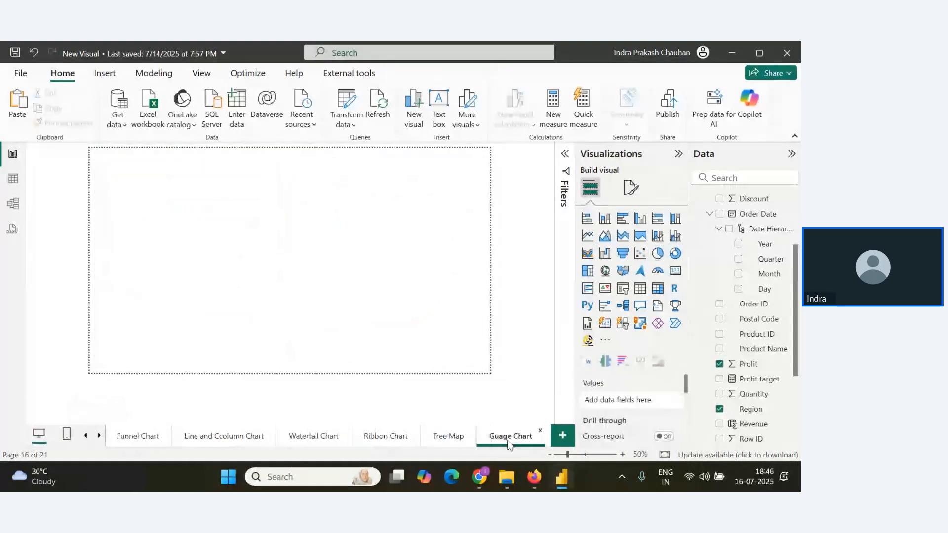
{"action": "left_click", "coordinate": [101, 436]}
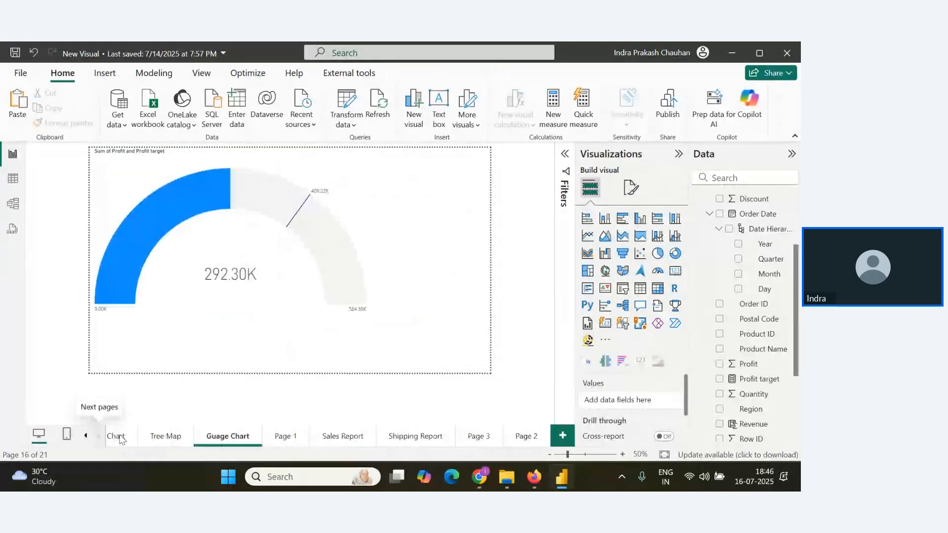
{"action": "left_click", "coordinate": [525, 438]}
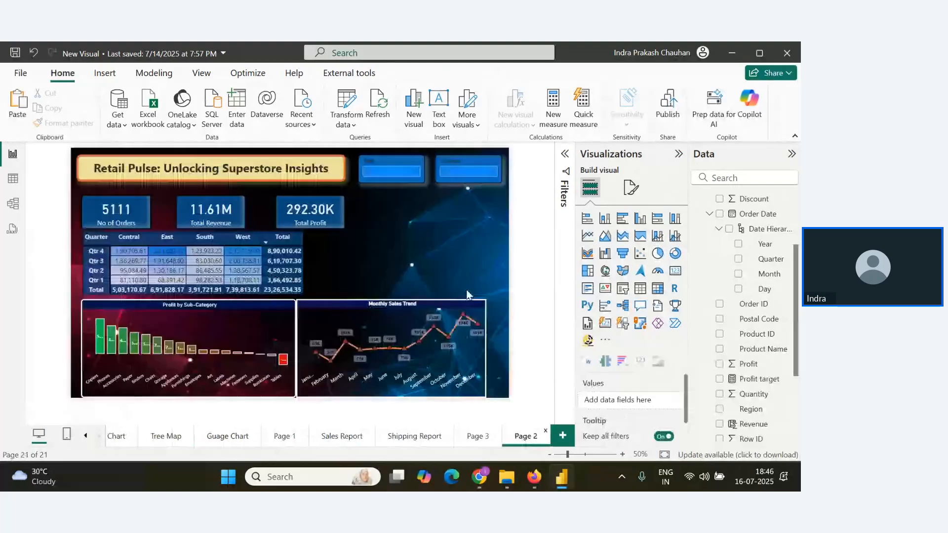
{"action": "key", "text": "ctrl+v"}
{"action": "left_click_drag", "start_coordinate": [462, 161], "coordinate": [400, 221]}
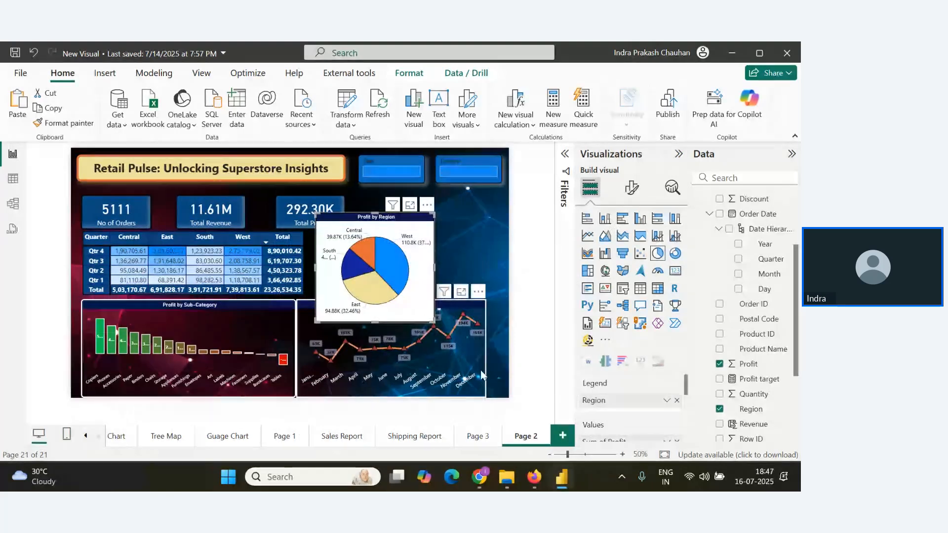
Apply the Monthly Sales Trend chart's formatting to the Profit by Region pie chart with Format Painter, and make its legend text white.
{"action": "left_click", "coordinate": [479, 383]}
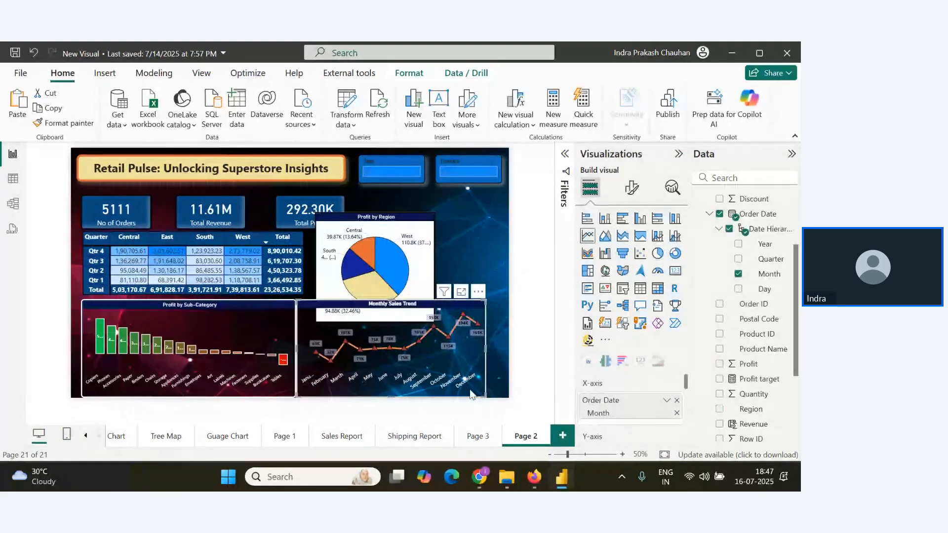
{"action": "left_click", "coordinate": [417, 254]}
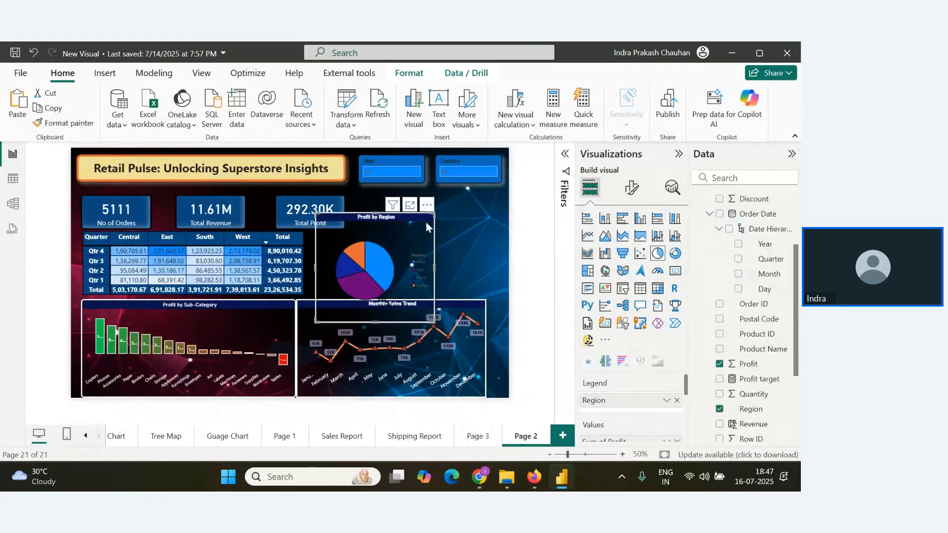
{"action": "left_click", "coordinate": [631, 188]}
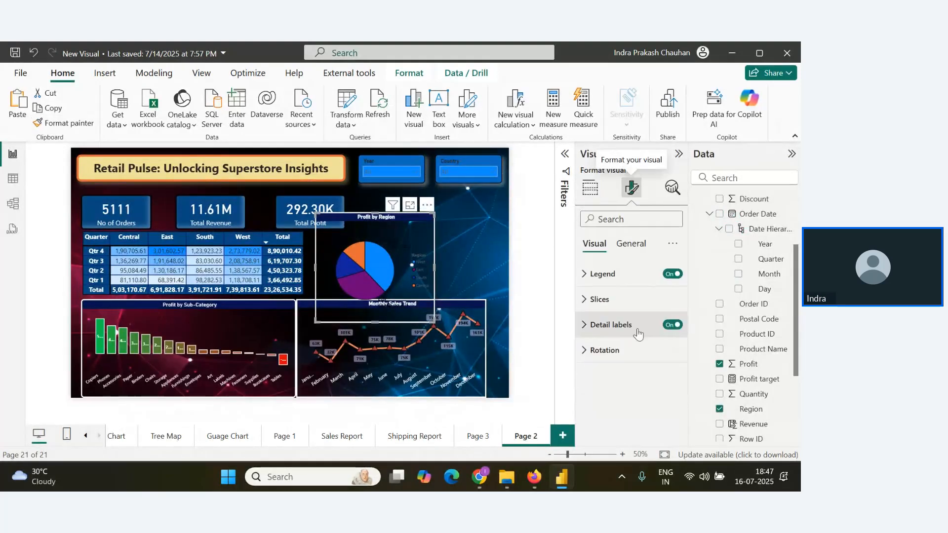
{"action": "left_click", "coordinate": [585, 276]}
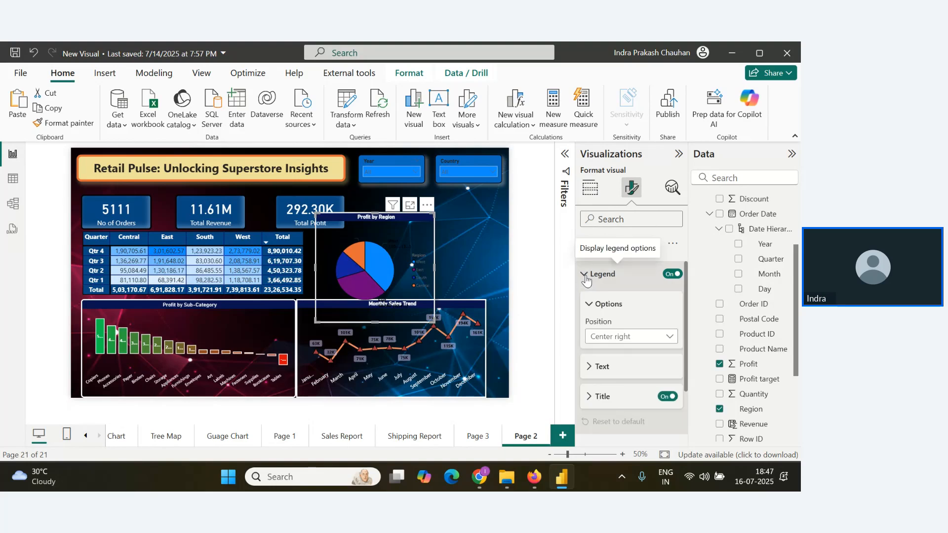
{"action": "scroll", "coordinate": [587, 308], "scroll_direction": "down", "scroll_amount": 2}
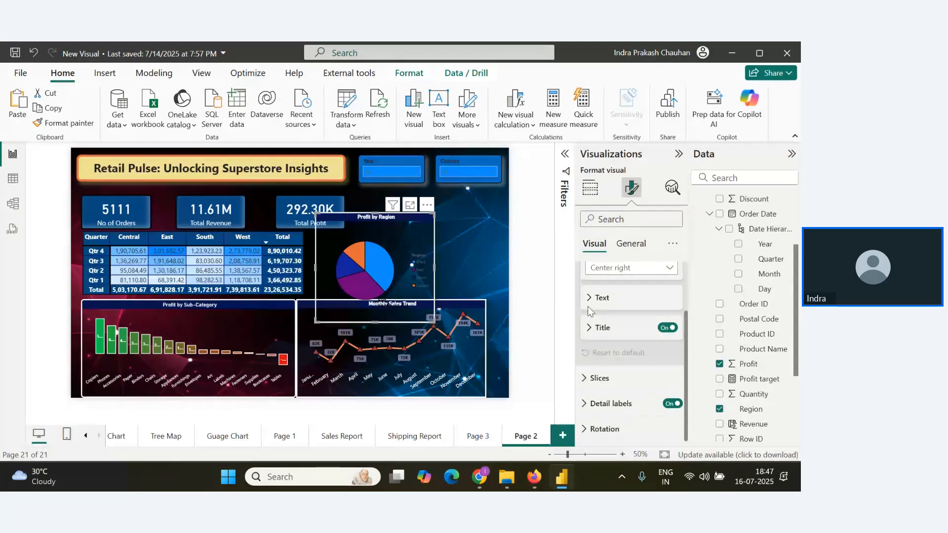
{"action": "left_click", "coordinate": [588, 306]}
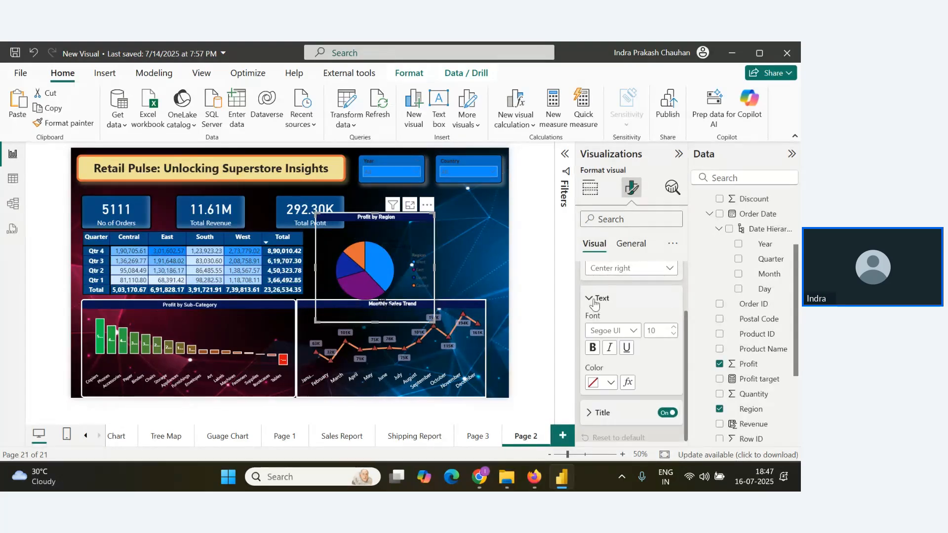
{"action": "left_click", "coordinate": [605, 382]}
{"action": "left_click", "coordinate": [599, 186]}
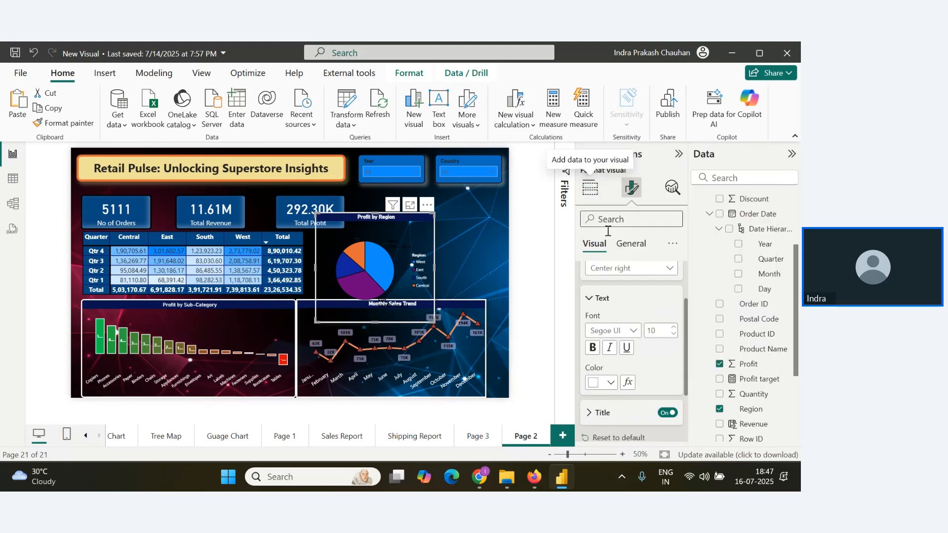
Make the pie chart's detail label values white and shorten the chart until it clears the Monthly Sales Trend chart.
{"action": "scroll", "coordinate": [621, 333], "scroll_direction": "down", "scroll_amount": 1}
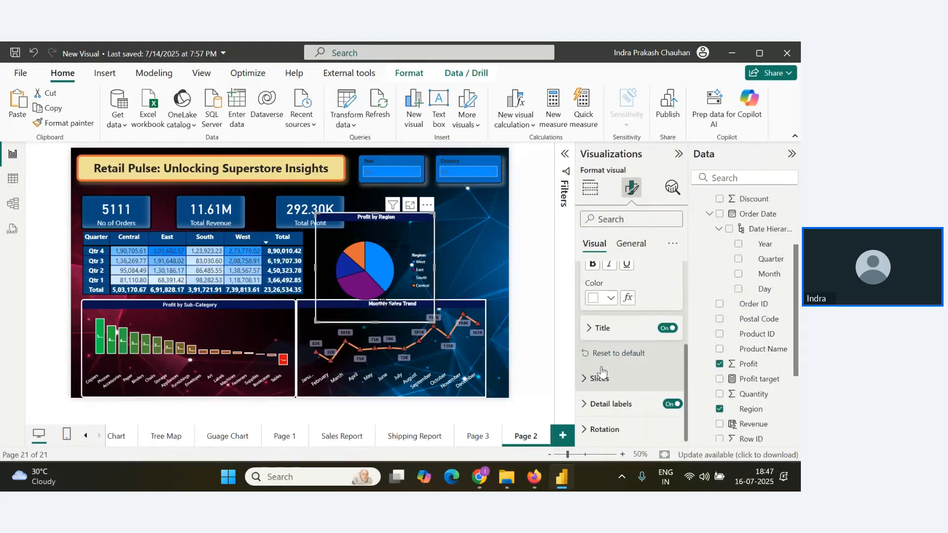
{"action": "left_click", "coordinate": [594, 377]}
{"action": "scroll", "coordinate": [606, 381], "scroll_direction": "down", "scroll_amount": 3}
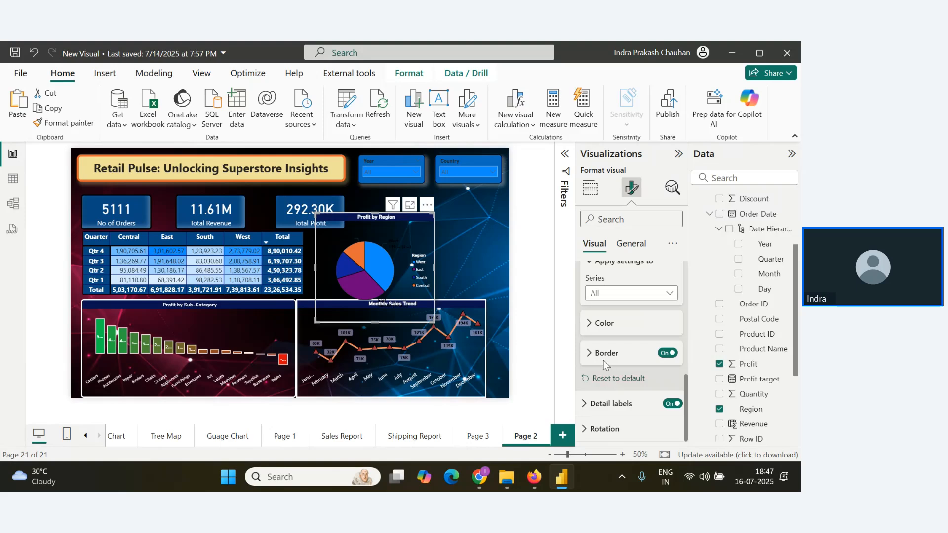
{"action": "left_click", "coordinate": [586, 403]}
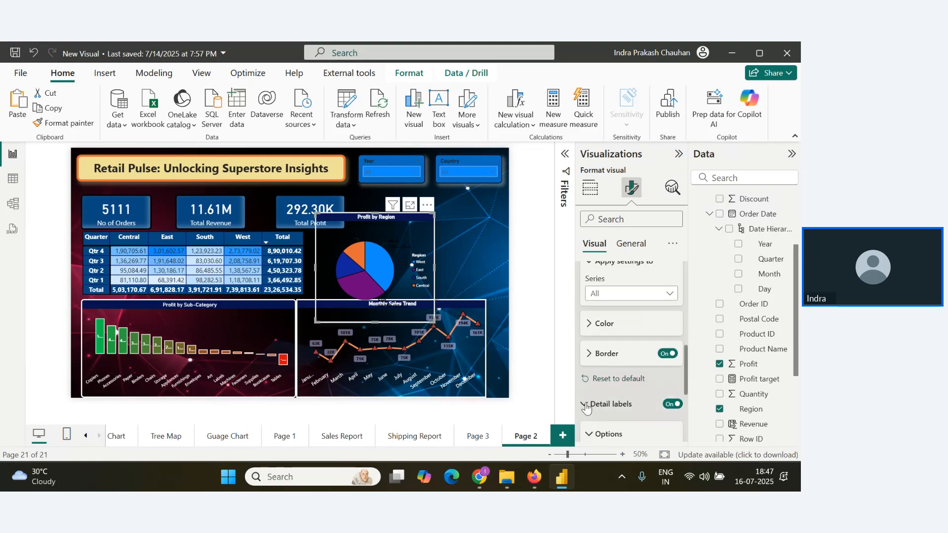
{"action": "scroll", "coordinate": [622, 380], "scroll_direction": "down", "scroll_amount": 4}
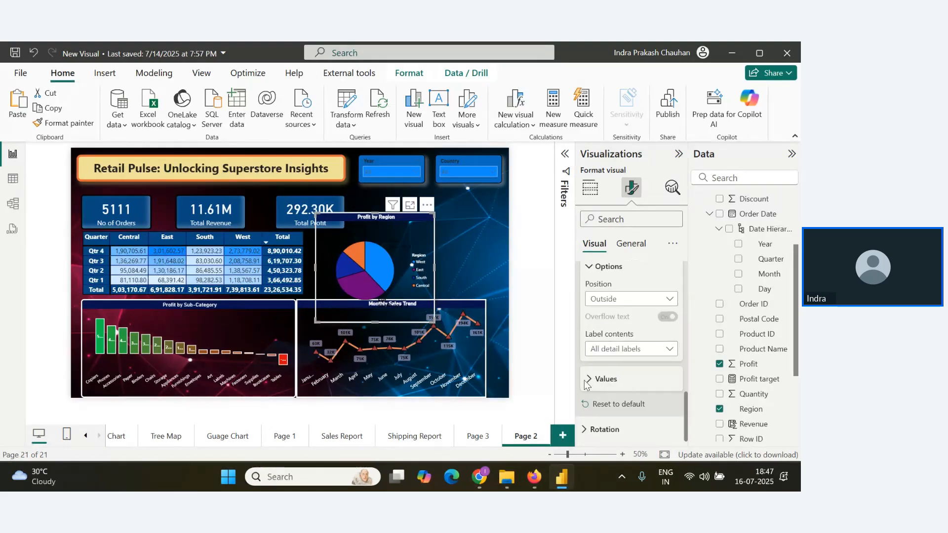
{"action": "left_click", "coordinate": [590, 382]}
{"action": "scroll", "coordinate": [619, 345], "scroll_direction": "down", "scroll_amount": 3}
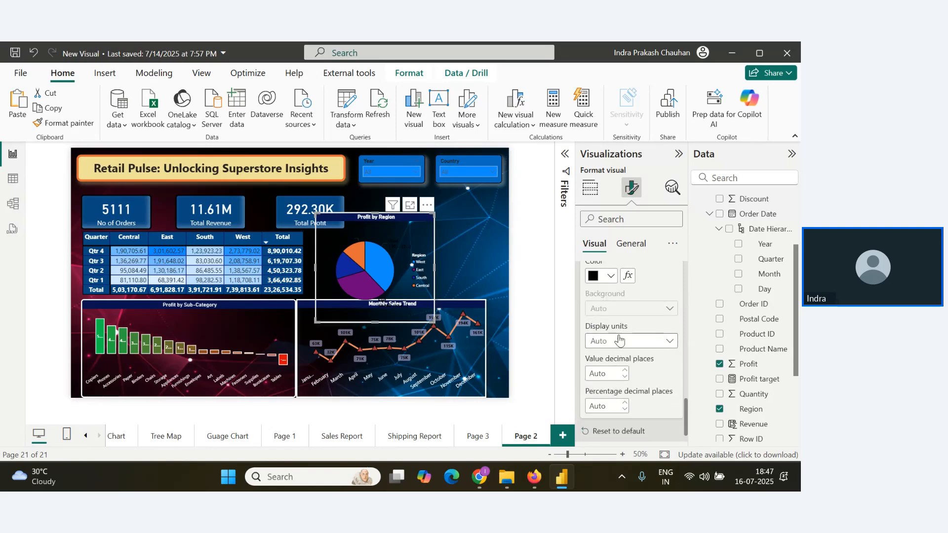
{"action": "left_click", "coordinate": [611, 275]}
{"action": "left_click", "coordinate": [593, 77]}
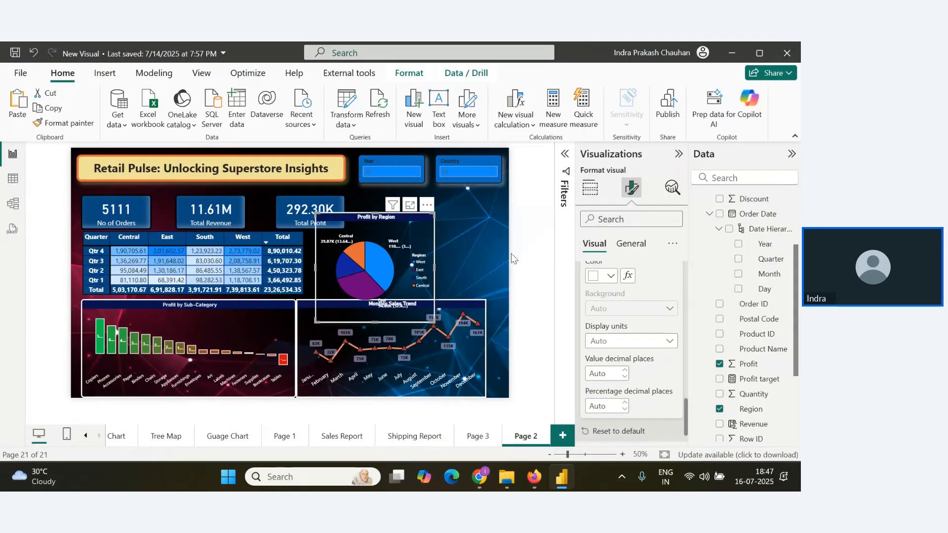
{"action": "left_click_drag", "start_coordinate": [434, 321], "coordinate": [435, 292]}
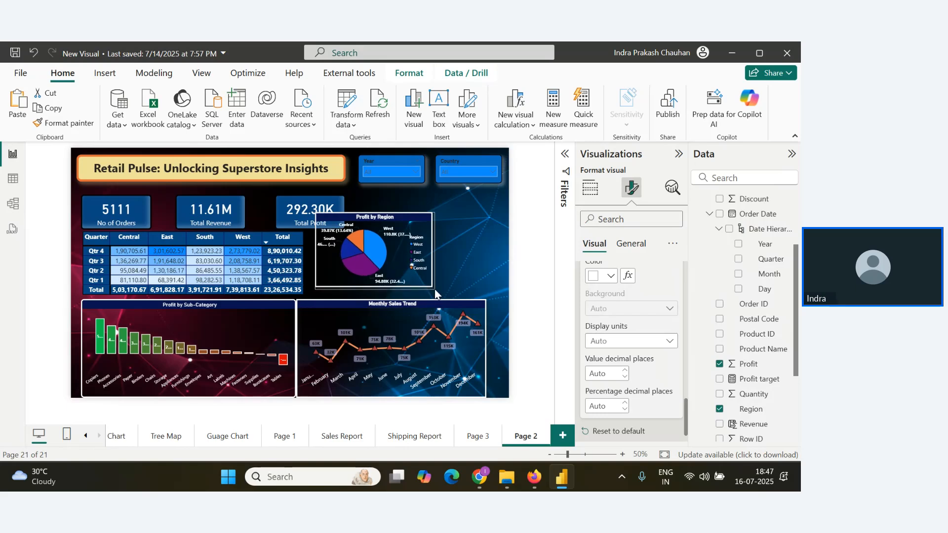
Set Page 2's custom canvas size to 850 px high and 1600 px wide.
{"action": "left_click", "coordinate": [477, 257]}
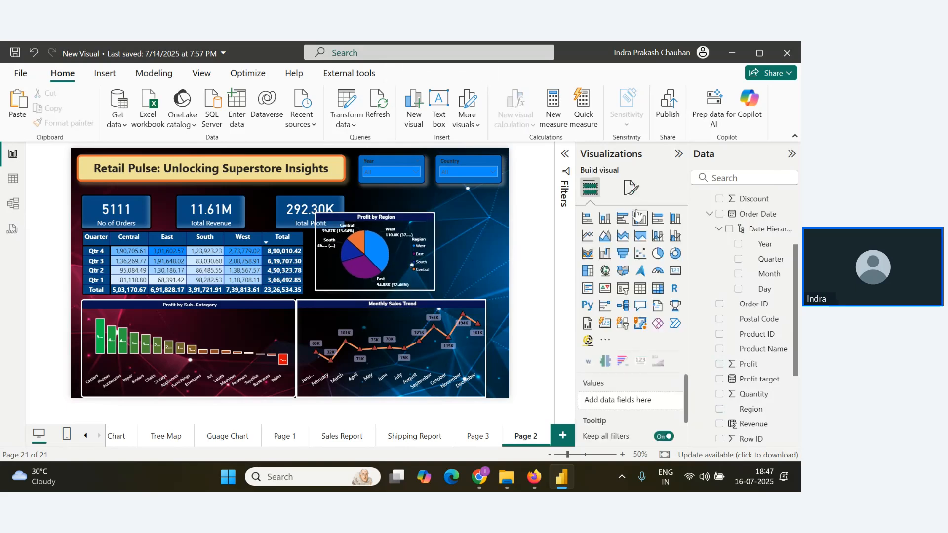
{"action": "left_click", "coordinate": [631, 187]}
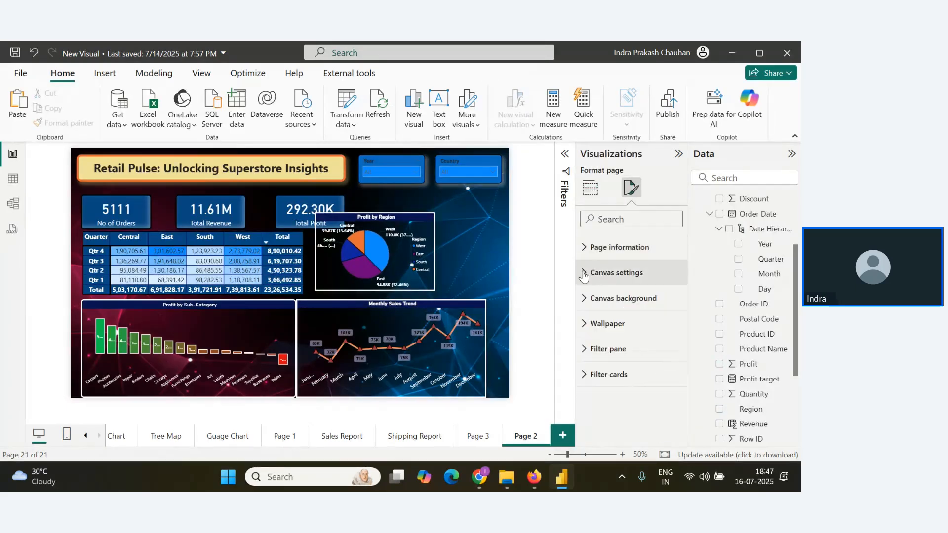
{"action": "left_click", "coordinate": [600, 273]}
{"action": "left_click", "coordinate": [624, 344]}
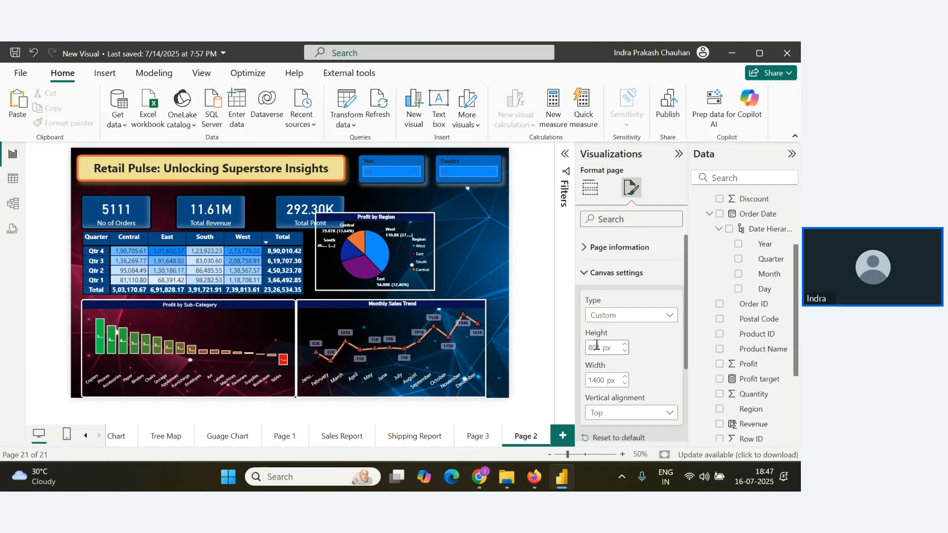
{"action": "left_click_drag", "start_coordinate": [600, 347], "coordinate": [587, 349]}
{"action": "type", "text": "1"}
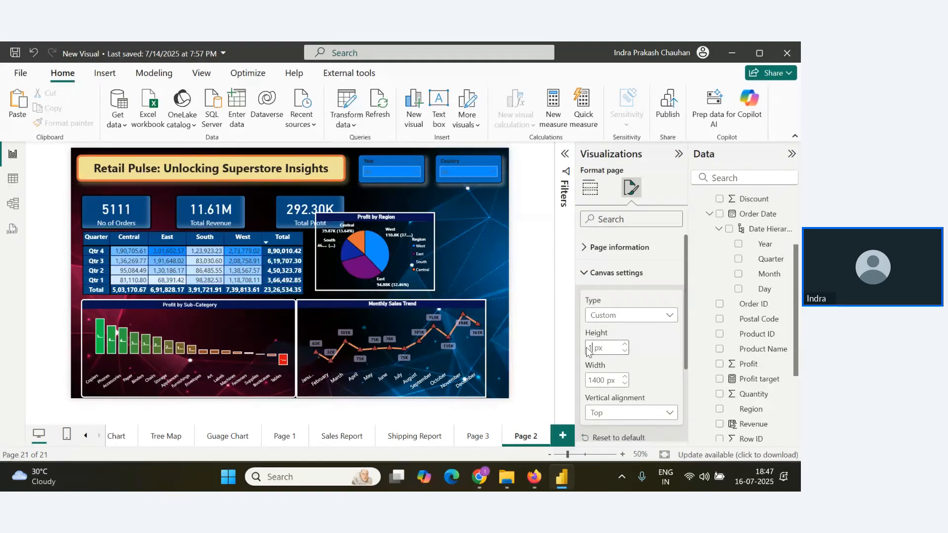
{"action": "key", "text": "BackSpace"}
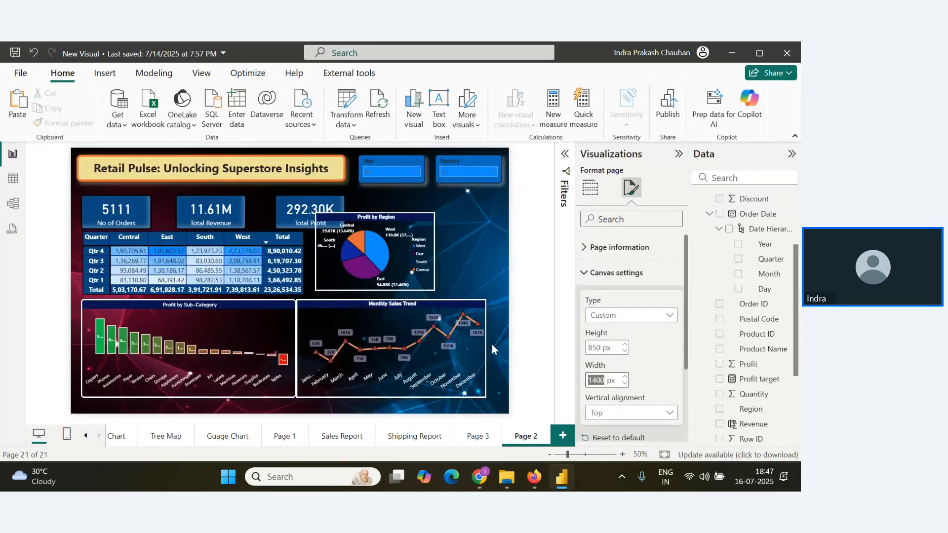
{"action": "left_click_drag", "start_coordinate": [590, 380], "coordinate": [606, 375]}
{"action": "type", "text": "1"}
{"action": "key", "text": "Return"}
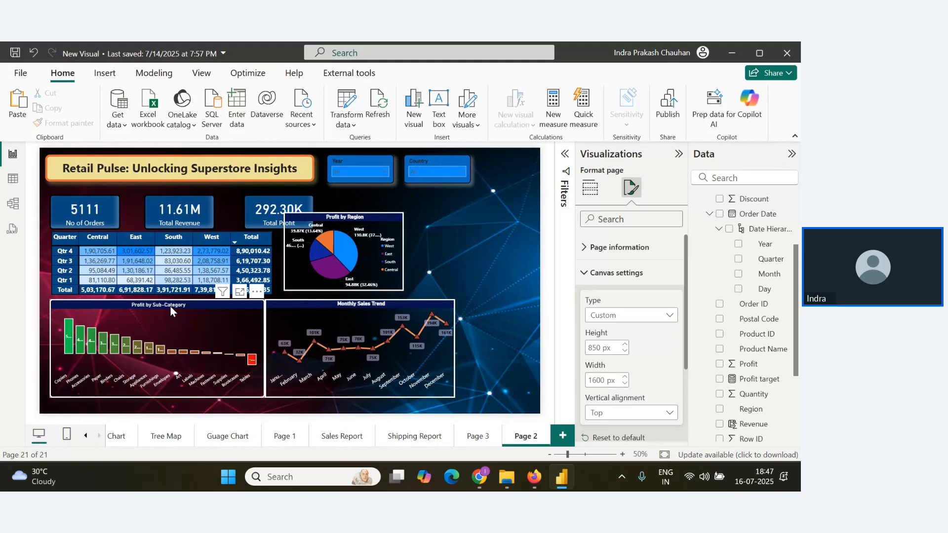
Shift the Profit by Sub-Category, Monthly Sales Trend and Profit by Region charts slightly down, leaving a gap between the two lower charts.
{"action": "left_click_drag", "start_coordinate": [170, 306], "coordinate": [169, 315]}
{"action": "left_click_drag", "start_coordinate": [354, 306], "coordinate": [360, 314]}
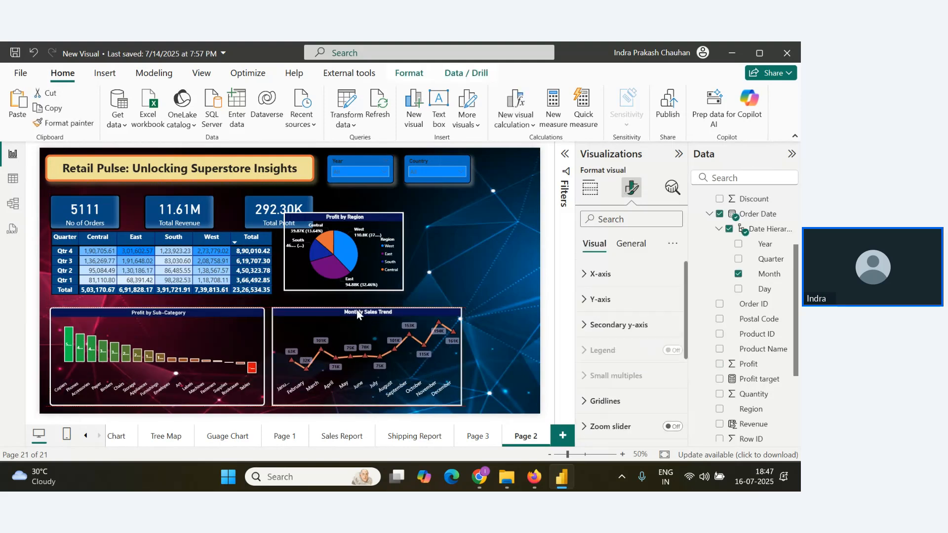
{"action": "left_click_drag", "start_coordinate": [348, 220], "coordinate": [358, 232]}
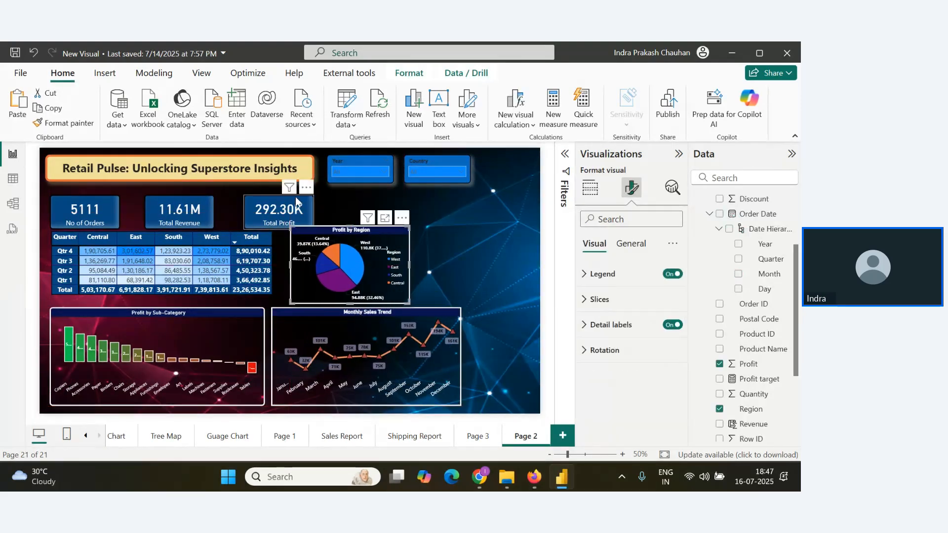
Raise the three KPI cards into an evenly spaced row below the title, and nudge the Profit by Region pie chart slightly left.
{"action": "left_click_drag", "start_coordinate": [279, 197], "coordinate": [277, 191]}
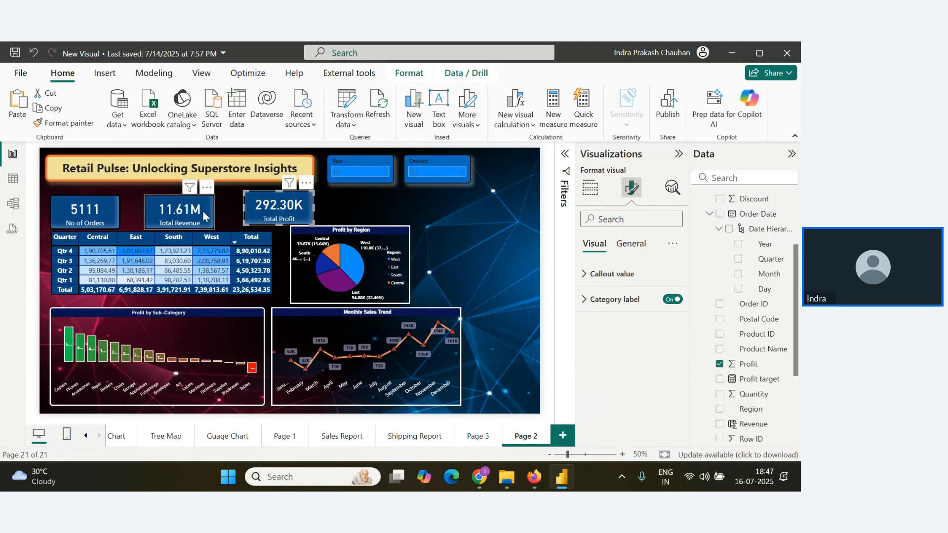
{"action": "left_click_drag", "start_coordinate": [203, 214], "coordinate": [203, 210]}
{"action": "left_click_drag", "start_coordinate": [98, 216], "coordinate": [98, 209]}
{"action": "left_click_drag", "start_coordinate": [301, 210], "coordinate": [294, 210]}
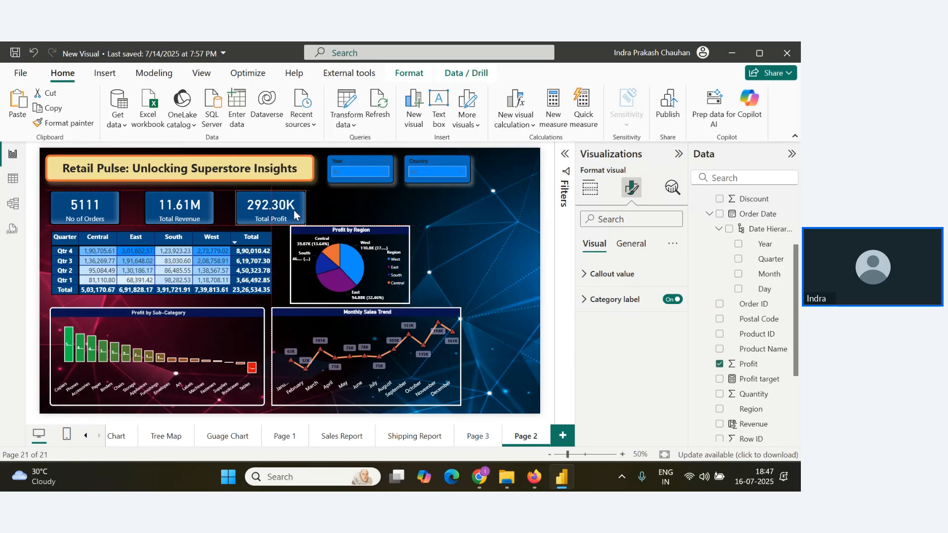
{"action": "left_click", "coordinate": [429, 239]}
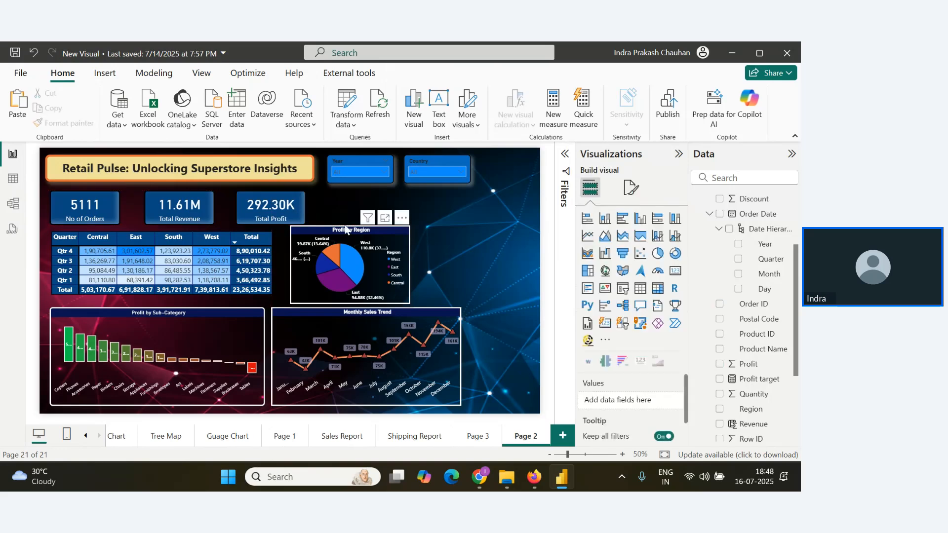
{"action": "left_click_drag", "start_coordinate": [341, 232], "coordinate": [334, 231]}
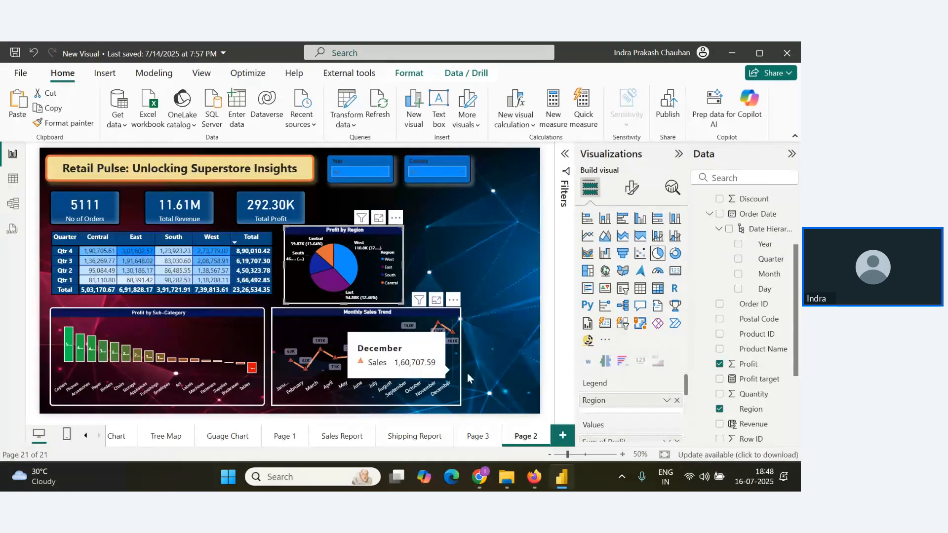
Narrow the Profit by Sub-Category chart, move the Monthly Sales Trend chart left beside it and narrow that chart slightly too.
{"action": "left_click", "coordinate": [245, 331]}
{"action": "left_click_drag", "start_coordinate": [263, 355], "coordinate": [241, 355]}
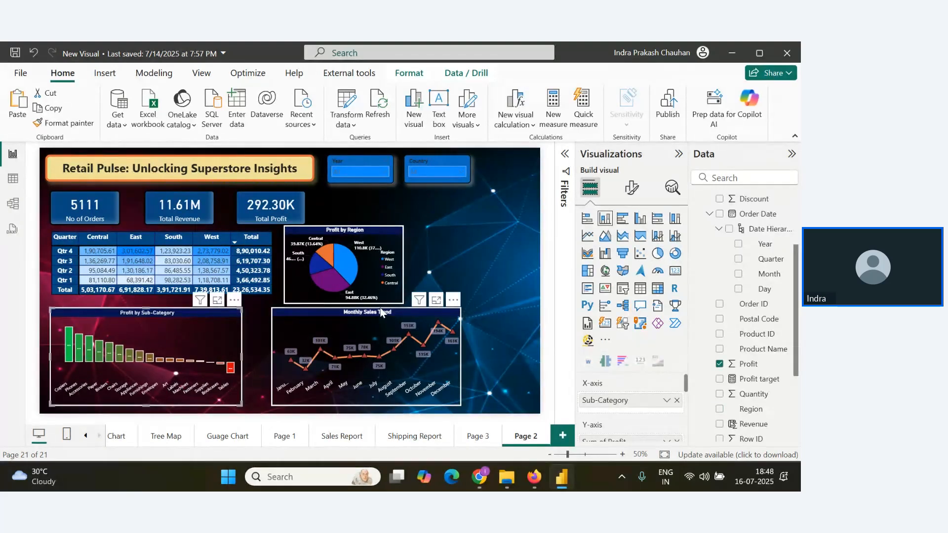
{"action": "left_click_drag", "start_coordinate": [380, 311], "coordinate": [356, 311]}
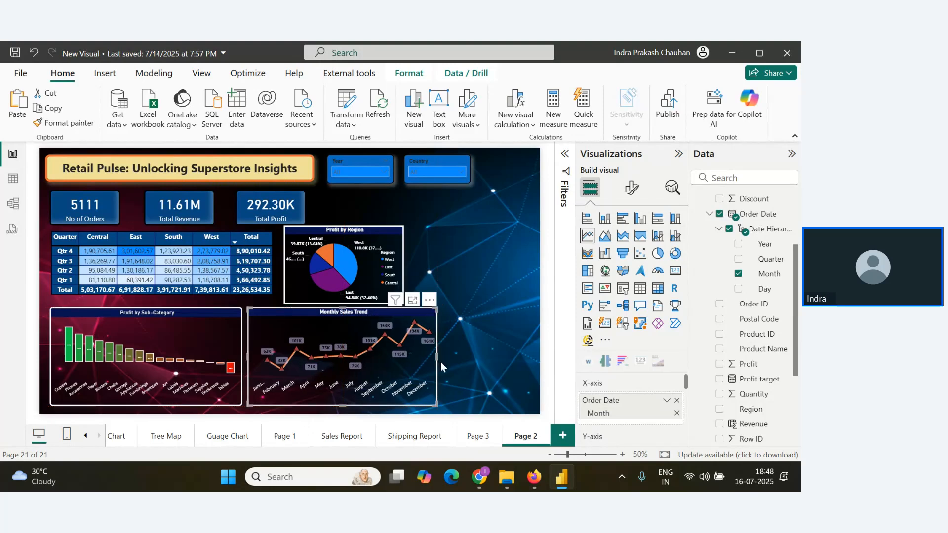
{"action": "left_click_drag", "start_coordinate": [436, 356], "coordinate": [427, 356]}
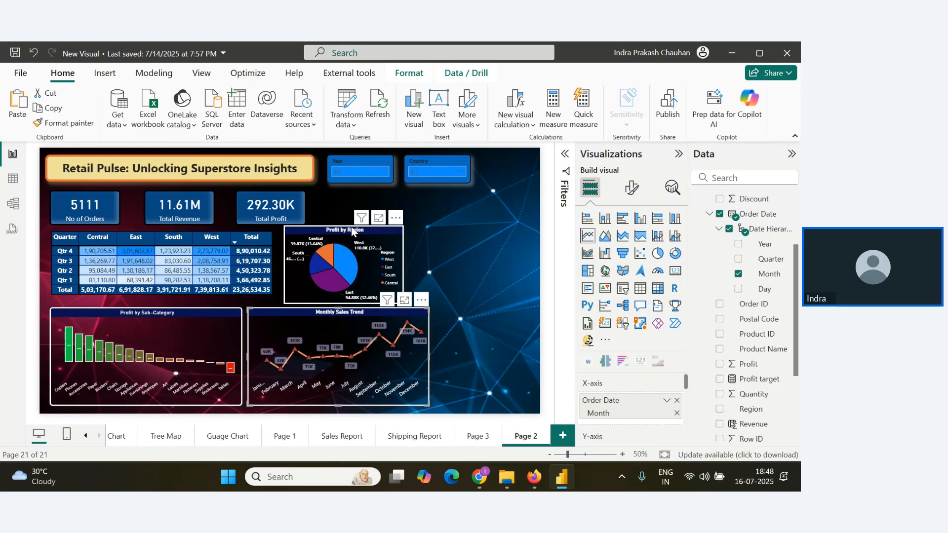
Move the Profit by Region pie chart beside the Monthly Sales Trend chart and resize it to match that chart's height and touch its edge.
{"action": "left_click_drag", "start_coordinate": [352, 232], "coordinate": [489, 314]}
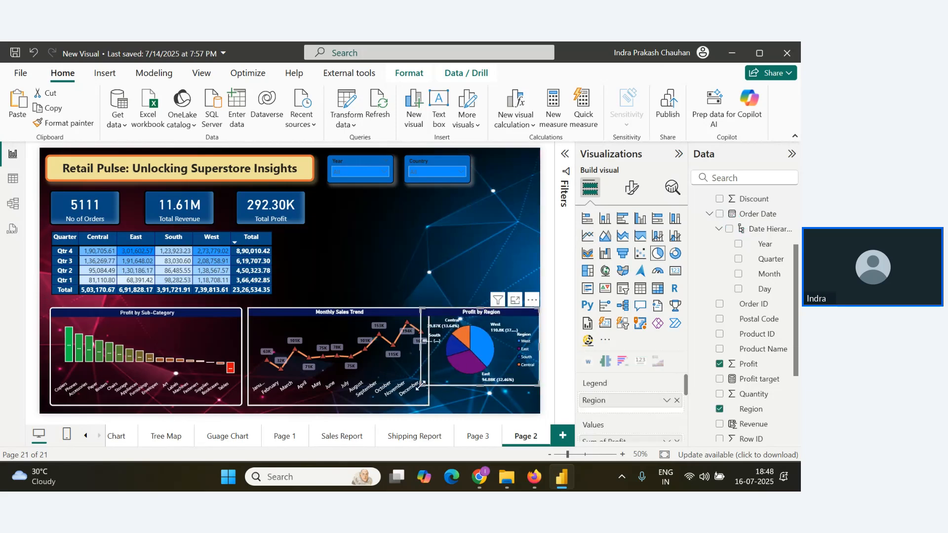
{"action": "left_click_drag", "start_coordinate": [421, 381], "coordinate": [436, 403]}
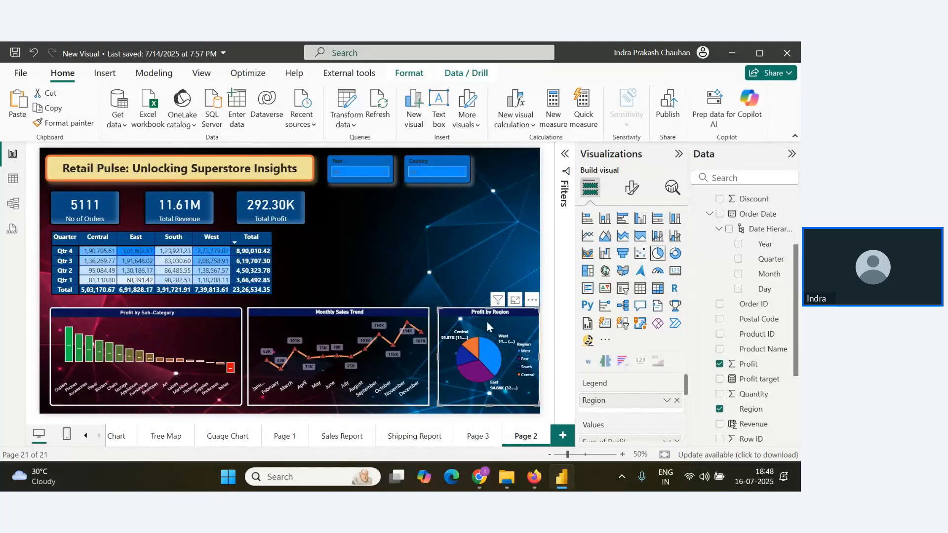
{"action": "left_click_drag", "start_coordinate": [438, 356], "coordinate": [430, 356]}
{"action": "left_click", "coordinate": [403, 260]}
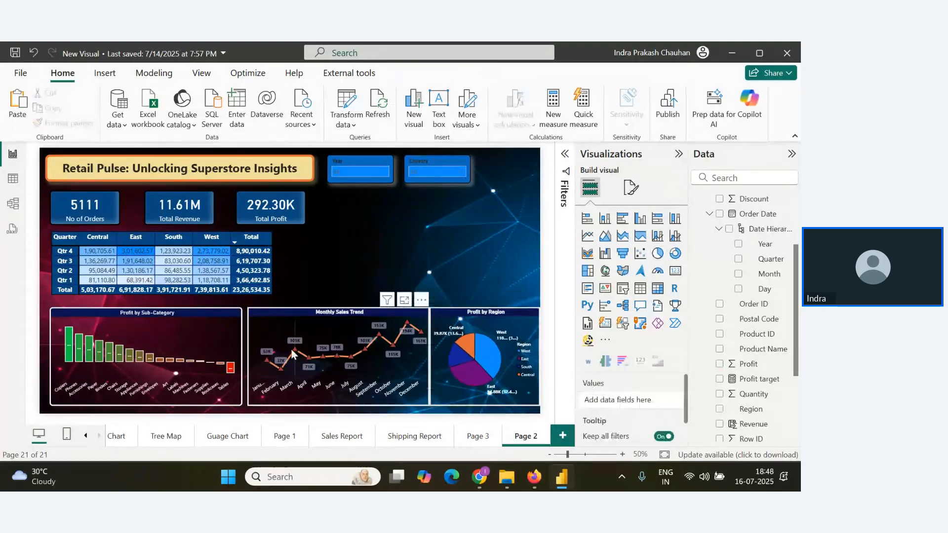
Widen the Monthly Sales Trend chart slightly to the left so it meets the Profit by Sub-Category chart.
{"action": "left_click", "coordinate": [247, 364]}
{"action": "left_click_drag", "start_coordinate": [247, 358], "coordinate": [243, 359]}
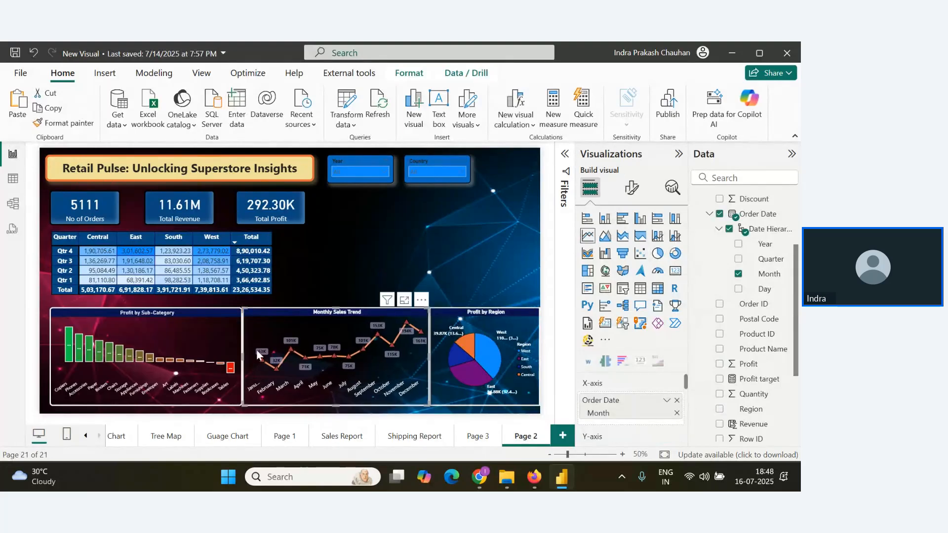
{"action": "left_click", "coordinate": [380, 269]}
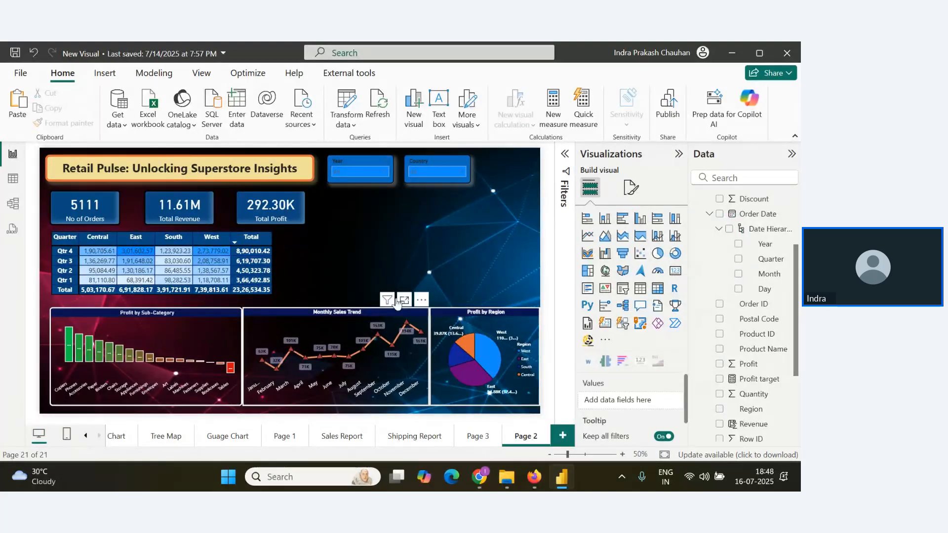
Read the attendee questions in the Zoho webinar's Q&A, return to the Power BI report and hide the screen-sharing notice.
{"action": "key", "text": "alt+Tab"}
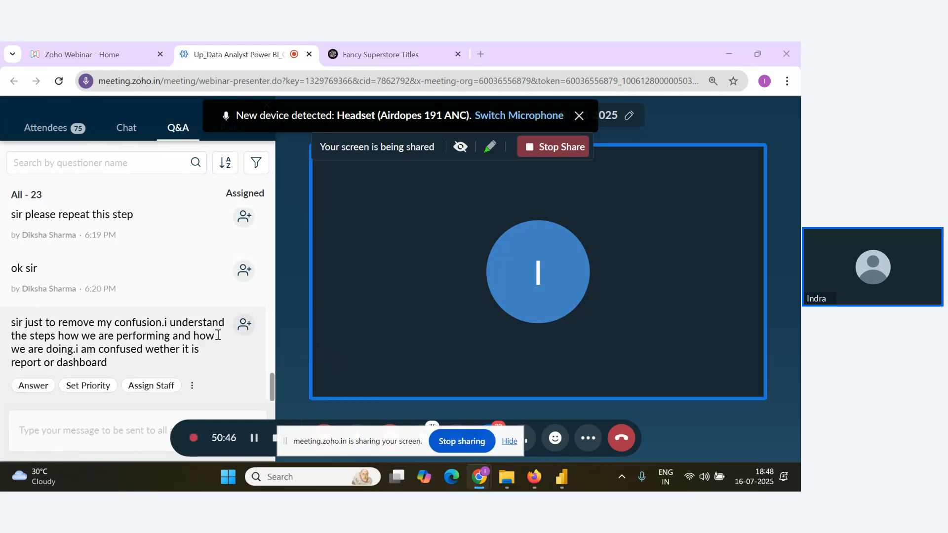
{"action": "key", "text": "alt+Tab"}
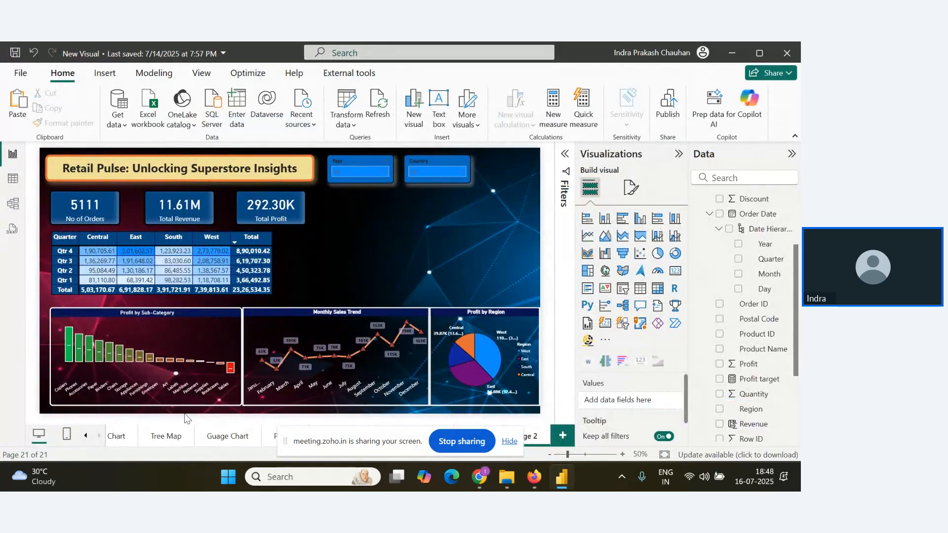
{"action": "mouse_move", "coordinate": [333, 352]}
{"action": "key", "text": "alt+Tab"}
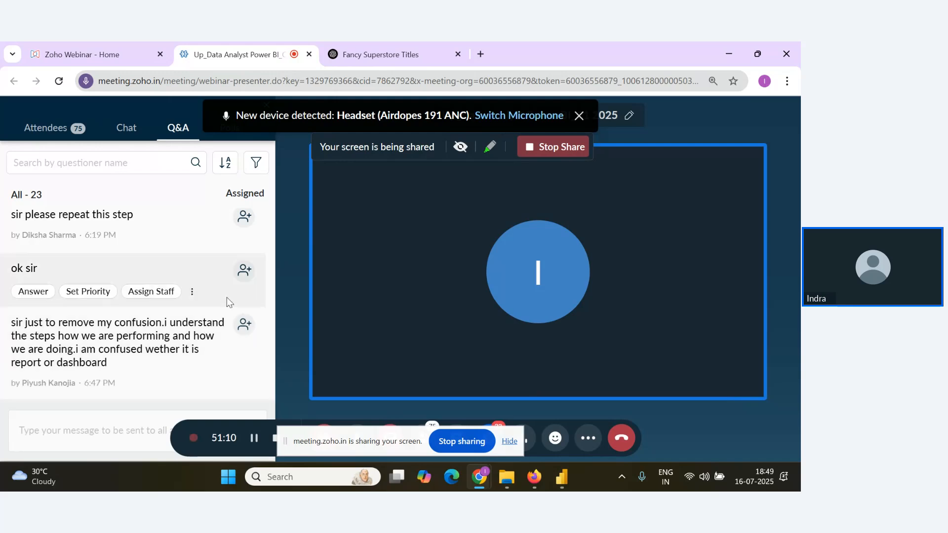
{"action": "key", "text": "alt+Tab"}
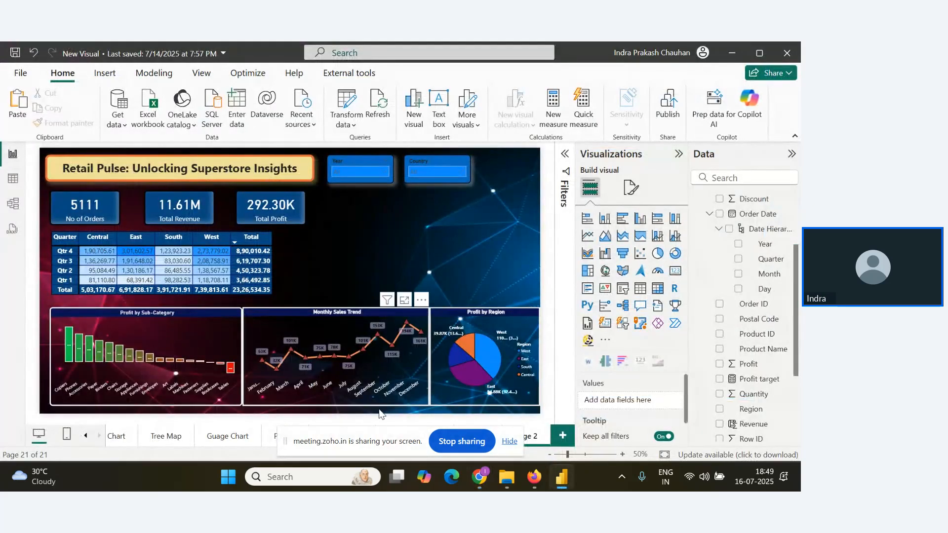
{"action": "left_click", "coordinate": [509, 441]}
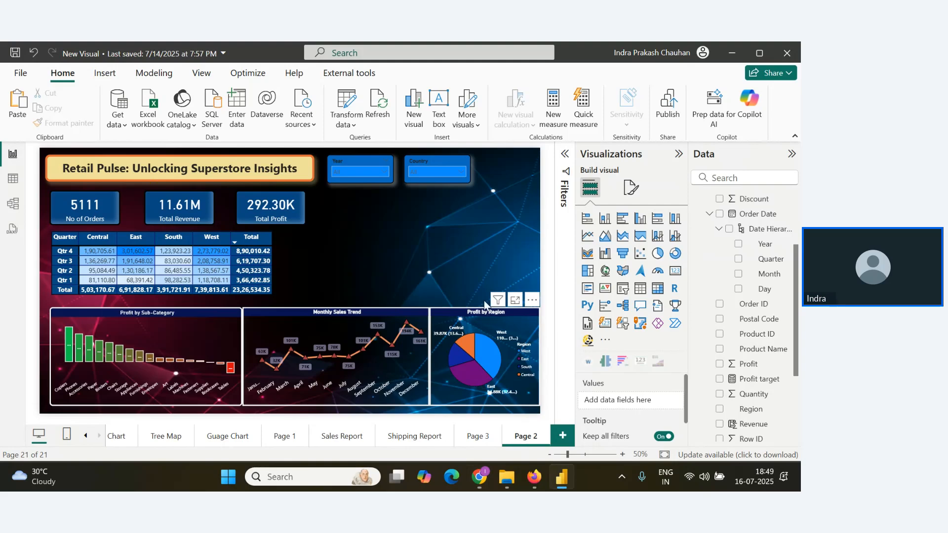
Change the line chart's title from Monthly Sales Trend to "Monthly Revenue Trend".
{"action": "left_click", "coordinate": [344, 313]}
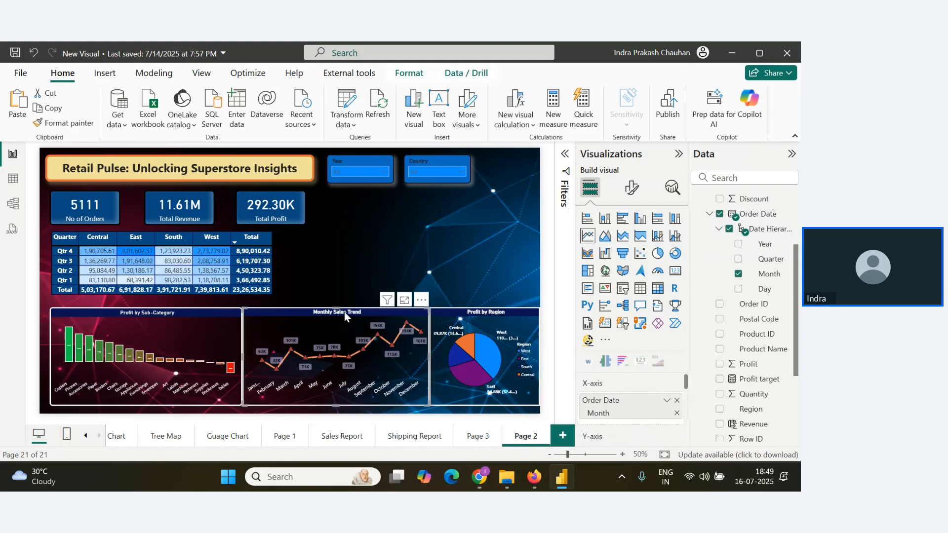
{"action": "left_click", "coordinate": [631, 188]}
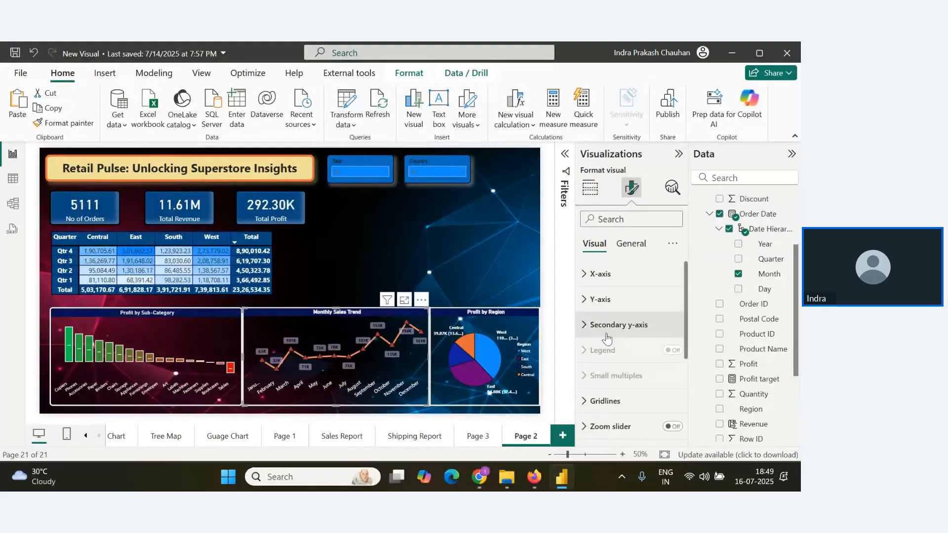
{"action": "left_click", "coordinate": [630, 243]}
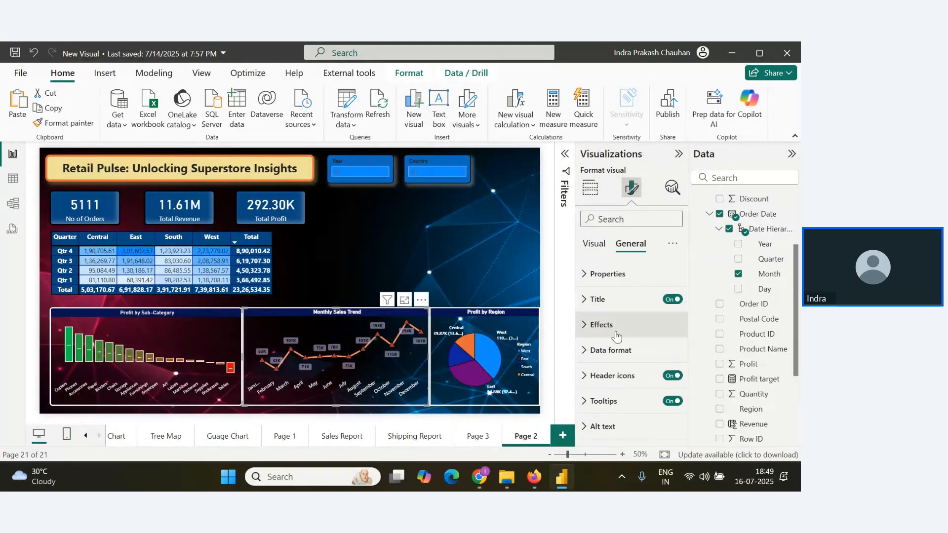
{"action": "left_click", "coordinate": [586, 307]}
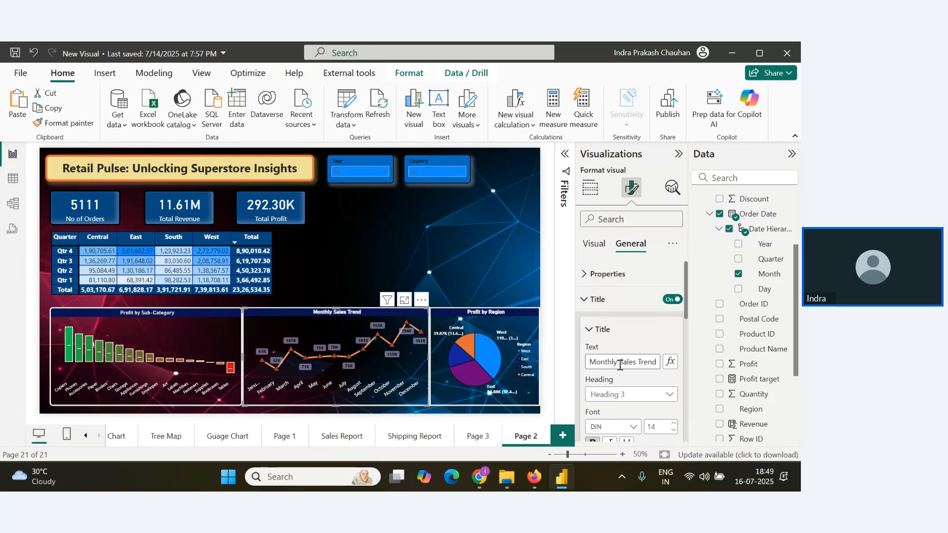
{"action": "left_click_drag", "start_coordinate": [618, 365], "coordinate": [635, 366]}
{"action": "type", "text": "Re"}
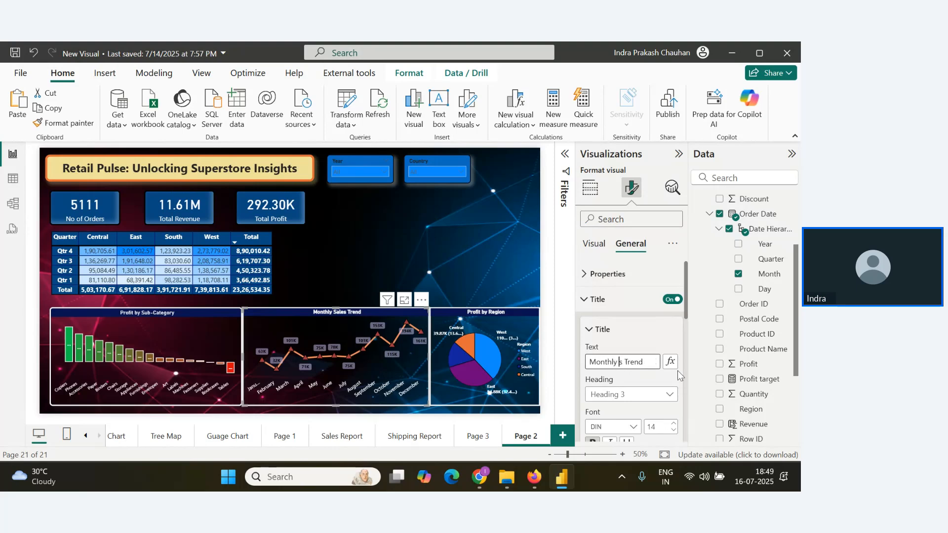
{"action": "key", "text": "Delete"}
{"action": "type", "text": "venue"}
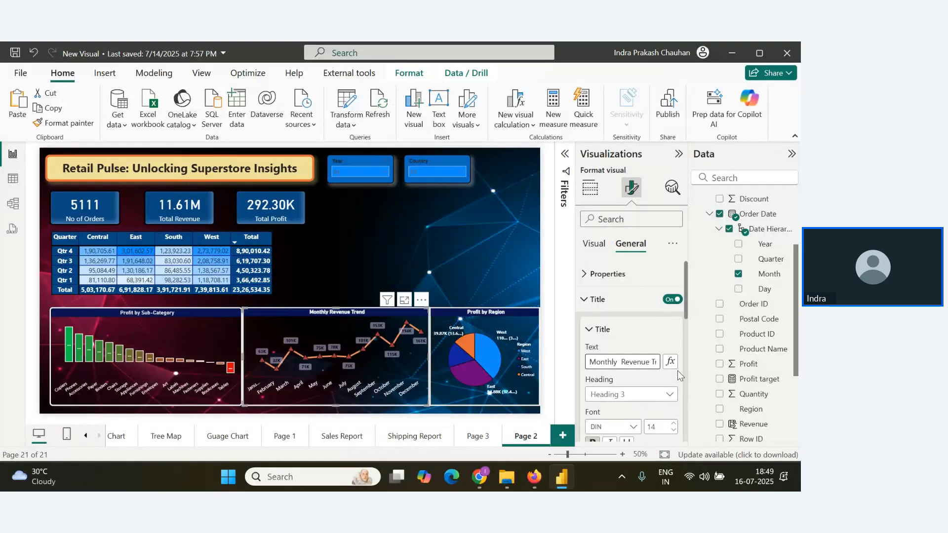
{"action": "left_click", "coordinate": [479, 293]}
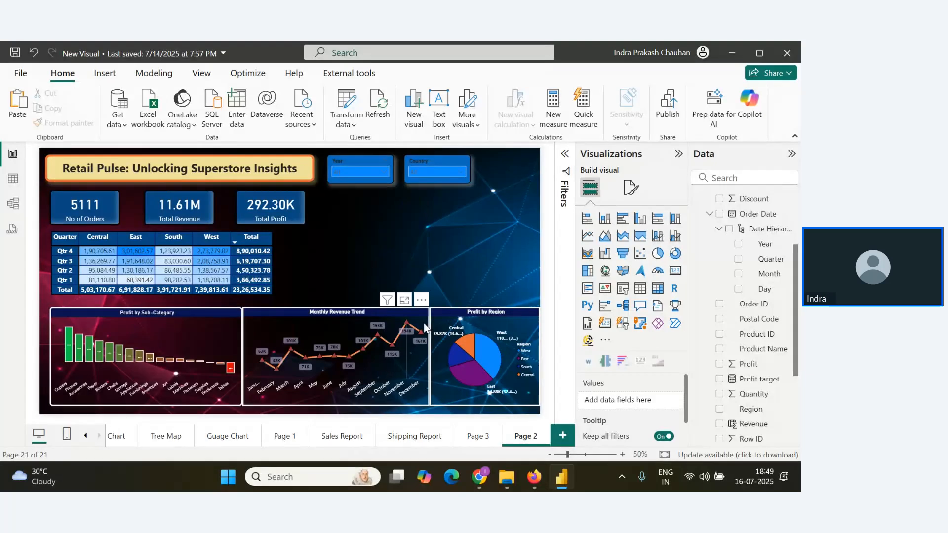
Shorten the line chart's title to "Monthly Revenue" by removing the word Trend.
{"action": "left_click", "coordinate": [354, 312]}
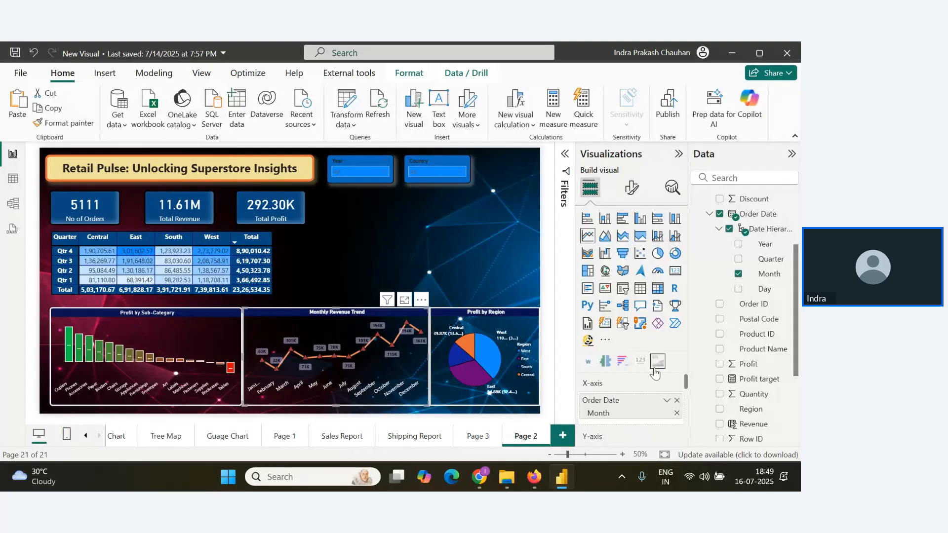
{"action": "left_click", "coordinate": [631, 188]}
{"action": "left_click", "coordinate": [629, 245]}
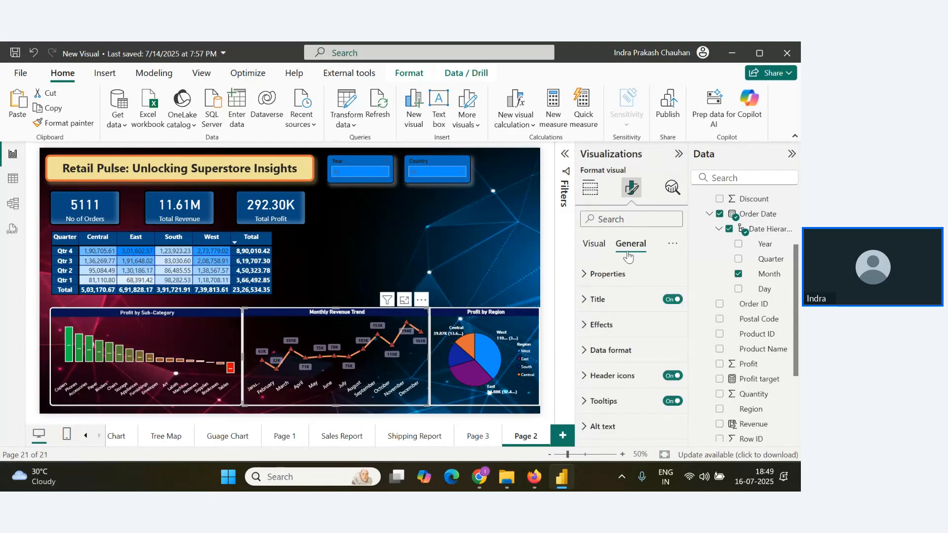
{"action": "left_click", "coordinate": [585, 305]}
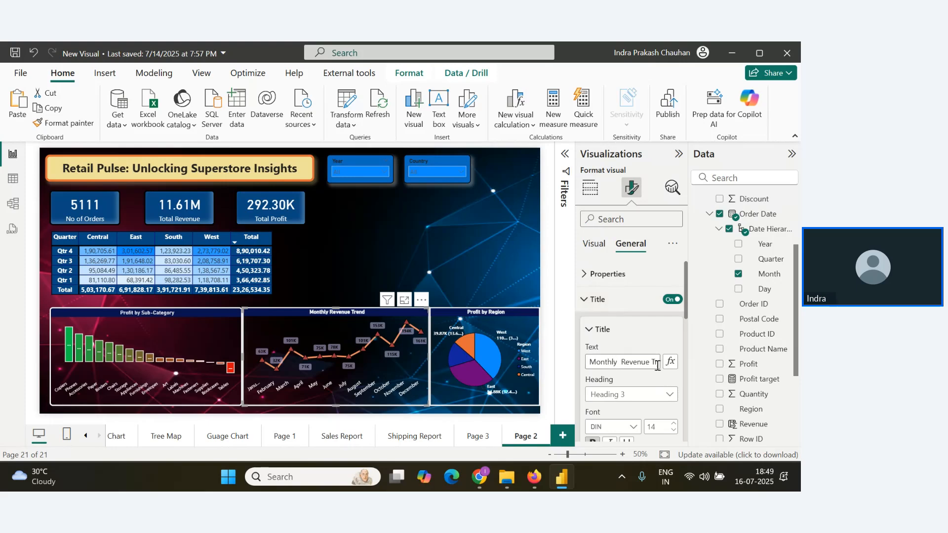
{"action": "left_click_drag", "start_coordinate": [650, 356], "coordinate": [683, 373]}
{"action": "key", "text": "BackSpace"}
{"action": "left_click", "coordinate": [525, 280]}
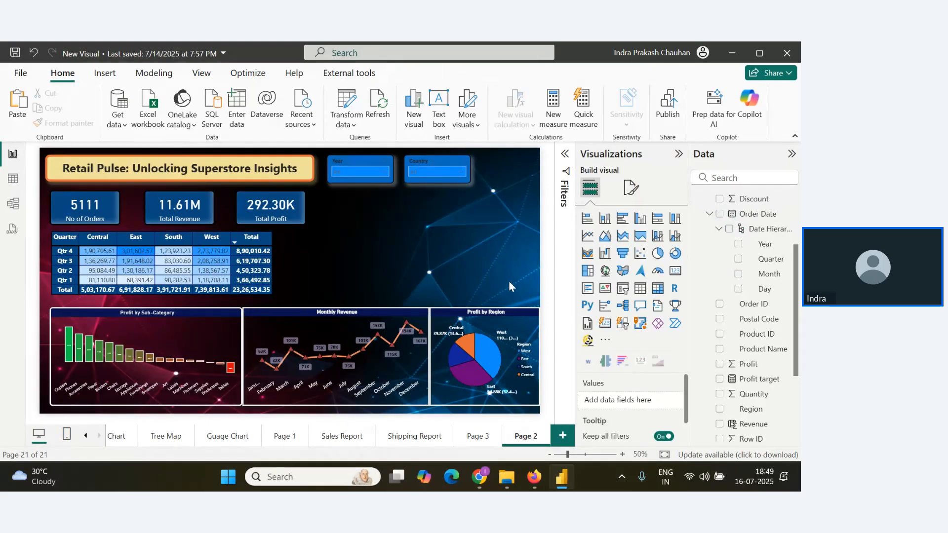
Check the Zoho webinar's Q&A for new attendee messages and return to the Power BI report.
{"action": "key", "text": "alt+Tab"}
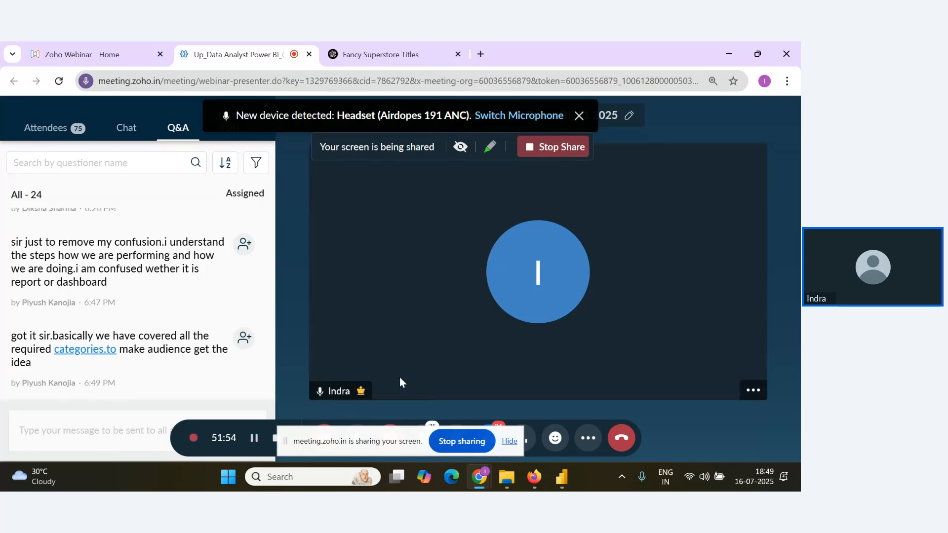
{"action": "key", "text": "alt+Tab"}
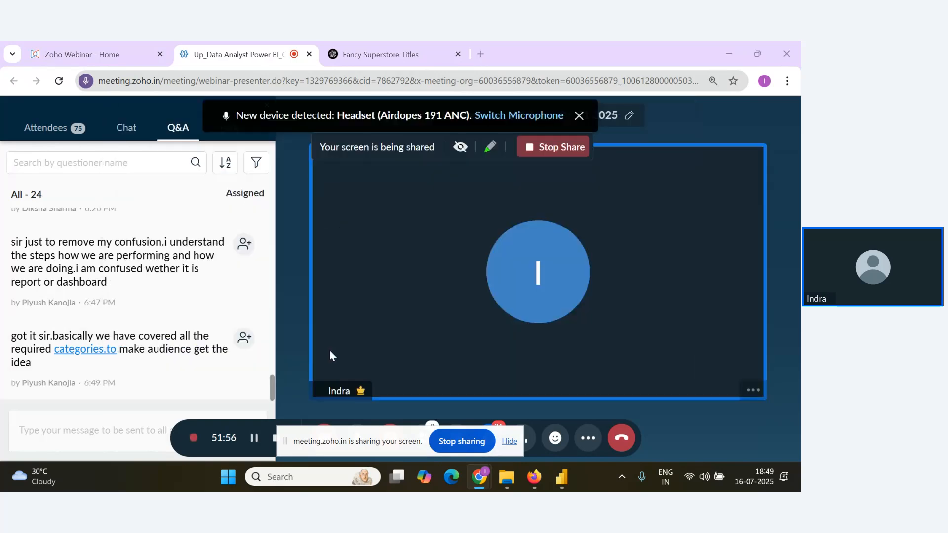
{"action": "key", "text": "alt+Tab"}
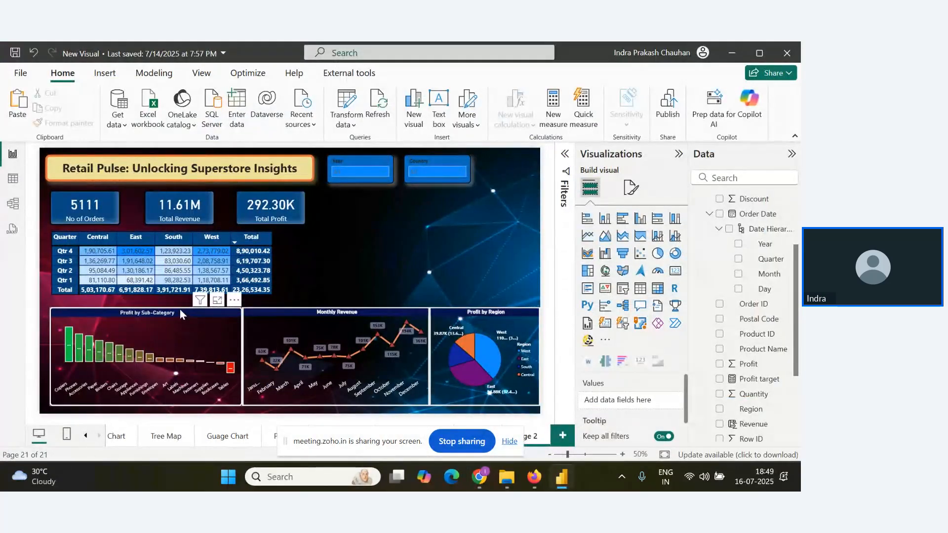
Shift the Profit by Sub-Category and Monthly Revenue charts slightly left, keeping them side by side and level with the pie chart.
{"action": "left_click", "coordinate": [175, 307]}
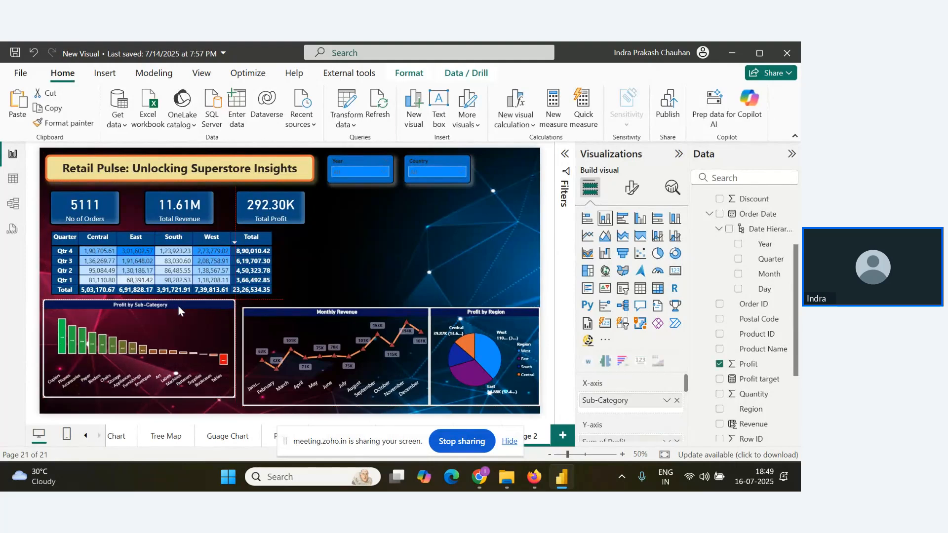
{"action": "left_click_drag", "start_coordinate": [336, 313], "coordinate": [335, 305]}
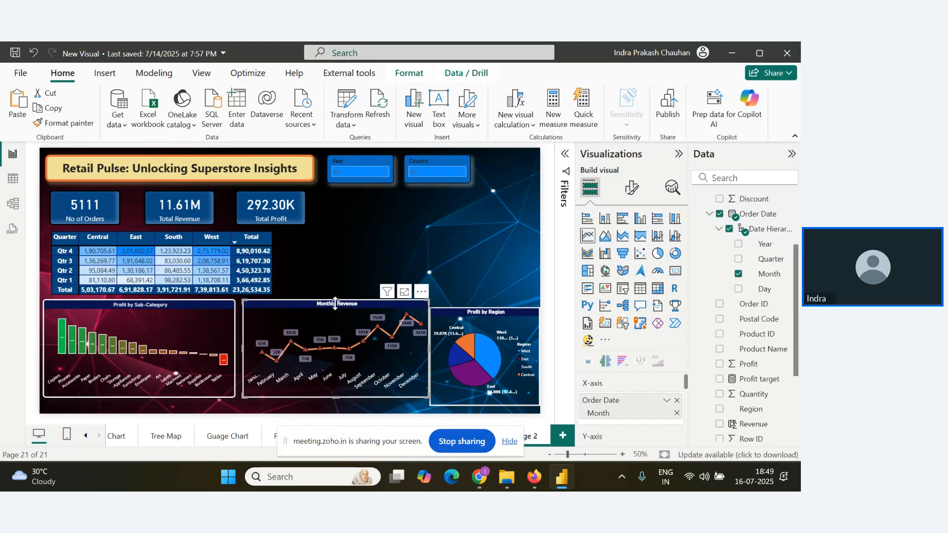
{"action": "left_click_drag", "start_coordinate": [328, 305], "coordinate": [330, 312]}
{"action": "left_click_drag", "start_coordinate": [207, 306], "coordinate": [203, 312]}
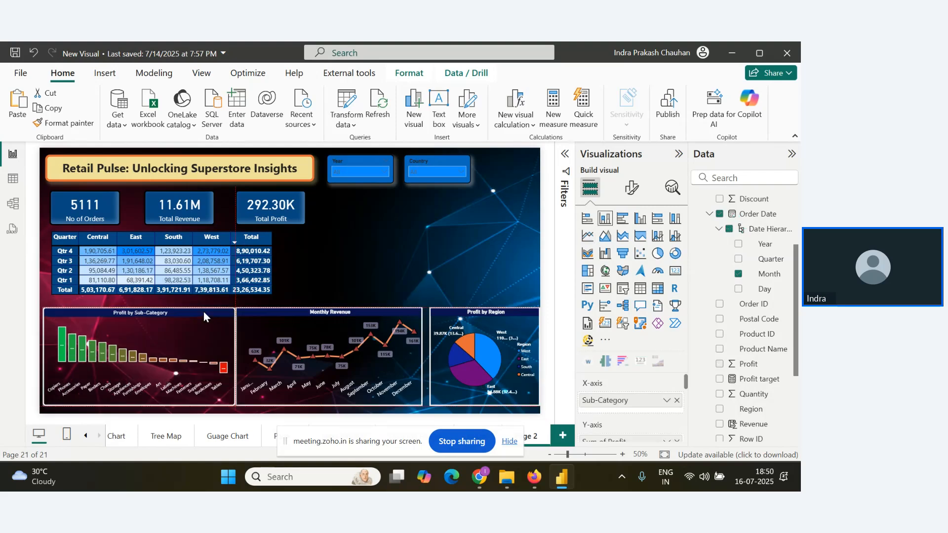
Switch to the Zoho webinar window in Chrome.
{"action": "key", "text": "alt+Tab"}
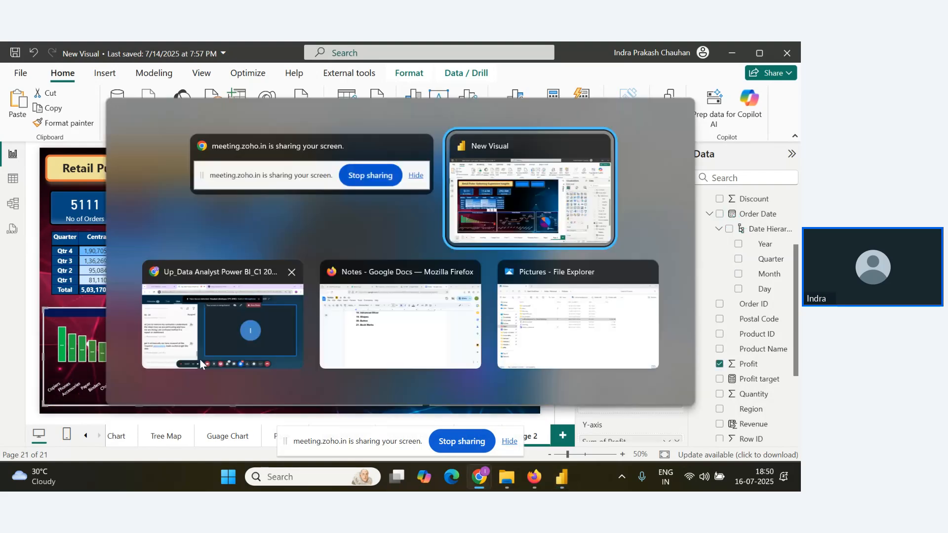
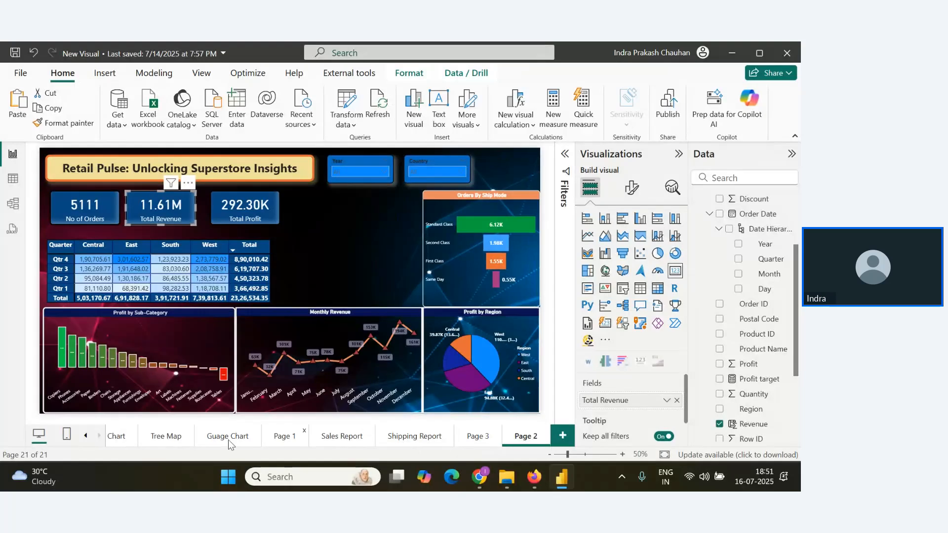
Copy the Profit by Category and Profit by Segment donut charts from the Donut Chart page.
{"action": "left_click", "coordinate": [86, 436]}
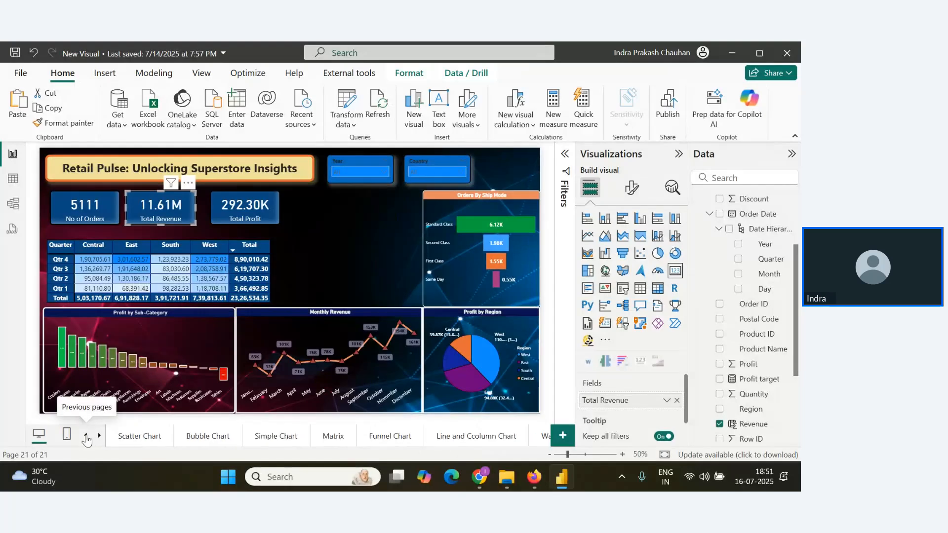
{"action": "left_click", "coordinate": [207, 436]}
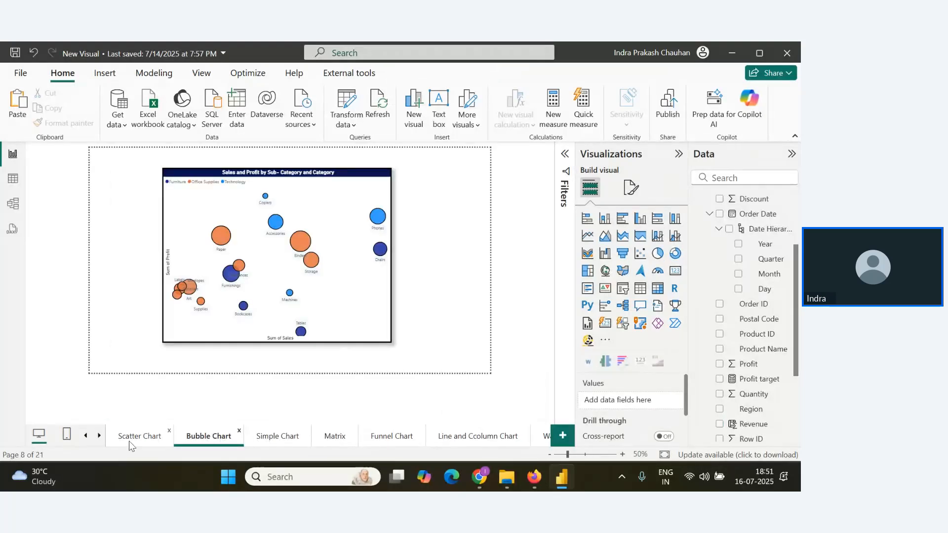
{"action": "left_click", "coordinate": [87, 436]}
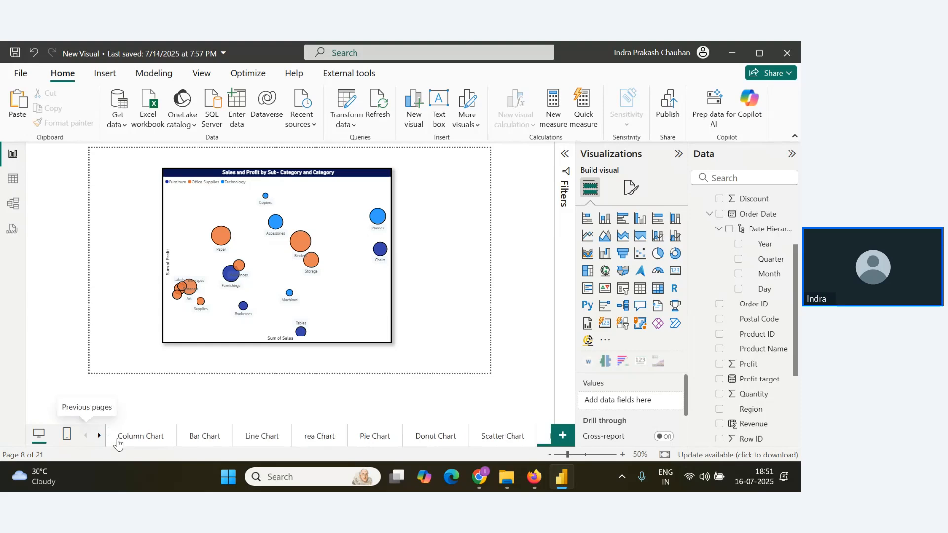
{"action": "left_click", "coordinate": [405, 437]}
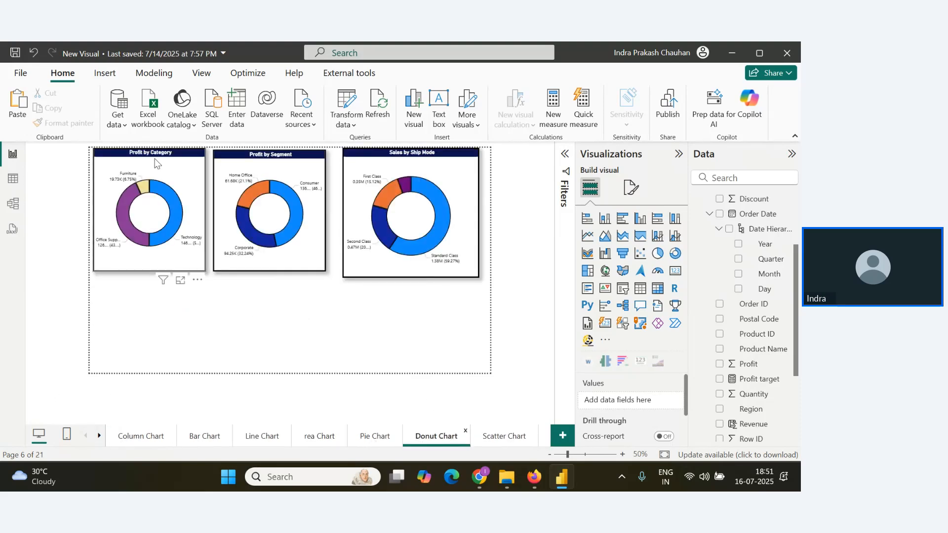
{"action": "left_click", "coordinate": [276, 159]}
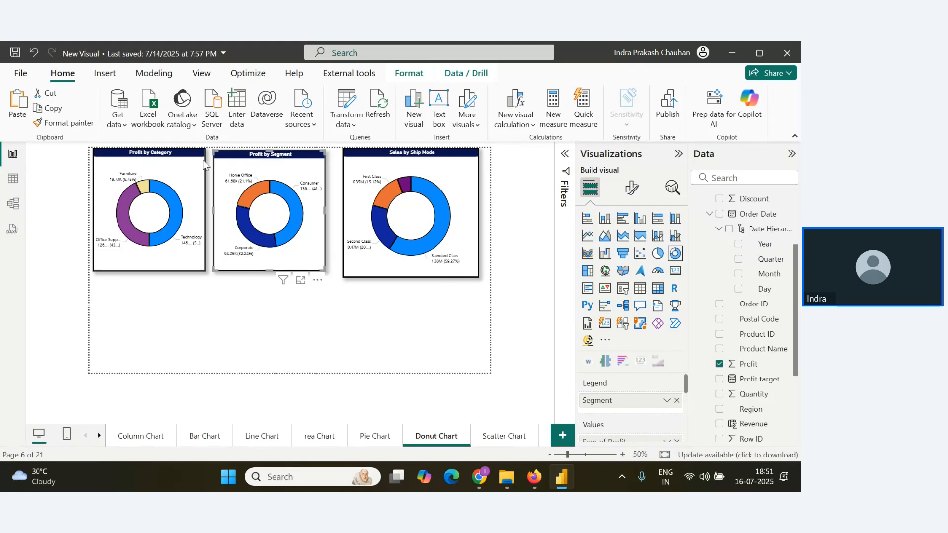
{"action": "left_click", "coordinate": [165, 156], "text": "ctrl"}
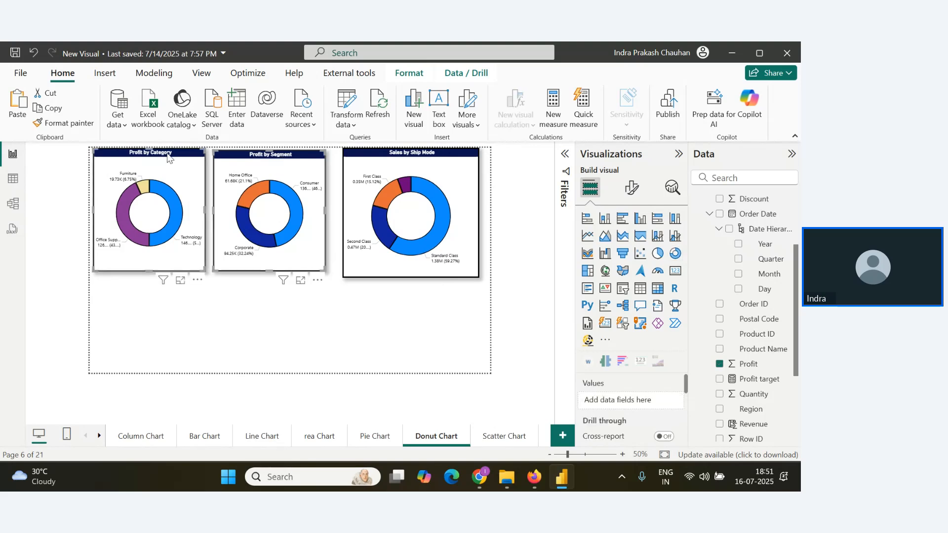
{"action": "left_click", "coordinate": [271, 160], "text": "ctrl"}
{"action": "left_click", "coordinate": [276, 159], "text": "ctrl"}
Paste the two copied donut charts onto Page 2 of the report.
{"action": "left_click", "coordinate": [100, 440]}
{"action": "left_click", "coordinate": [99, 439]}
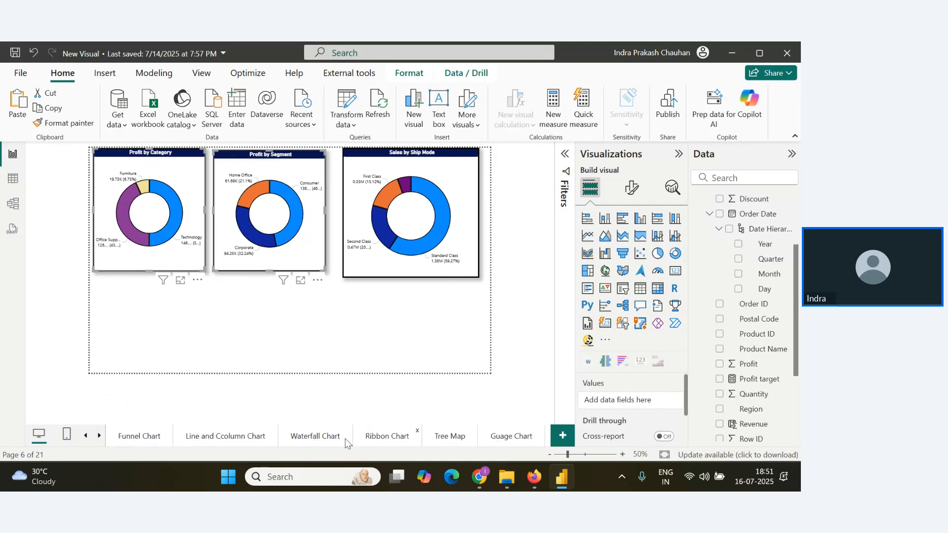
{"action": "left_click", "coordinate": [99, 439]}
{"action": "left_click", "coordinate": [524, 437]}
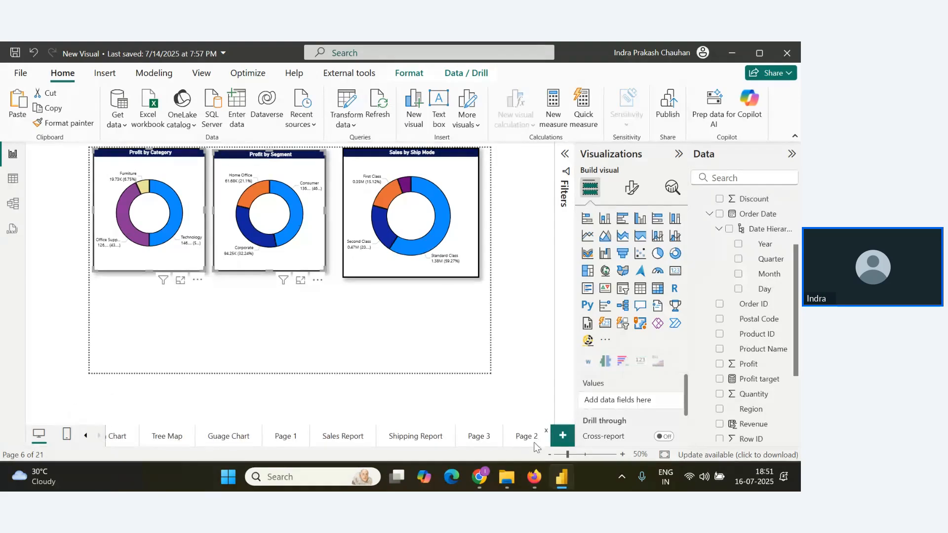
{"action": "key", "text": "ctrl+v"}
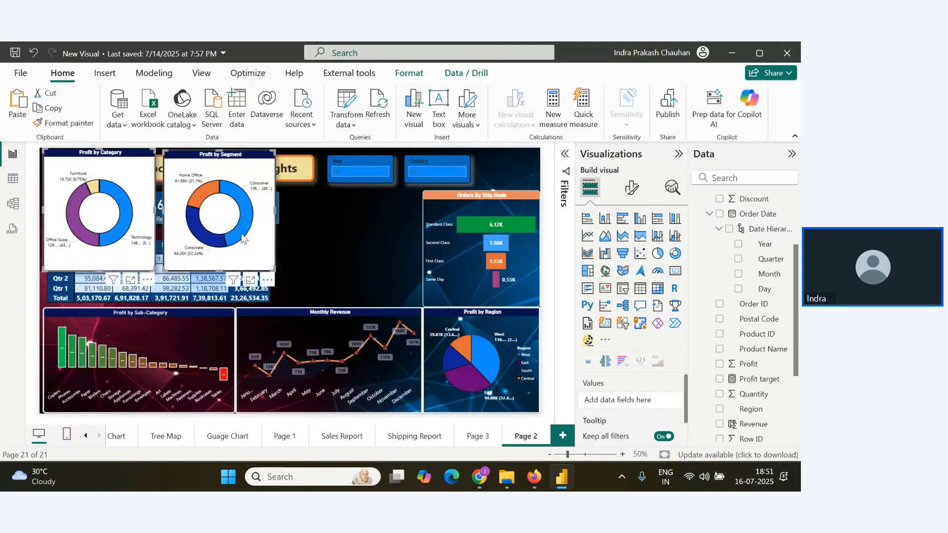
Shrink both donut charts and stack Profit by Segment above Profit by Category between the quarterly table and the Orders By Ship Mode chart.
{"action": "left_click_drag", "start_coordinate": [270, 154], "coordinate": [363, 194]}
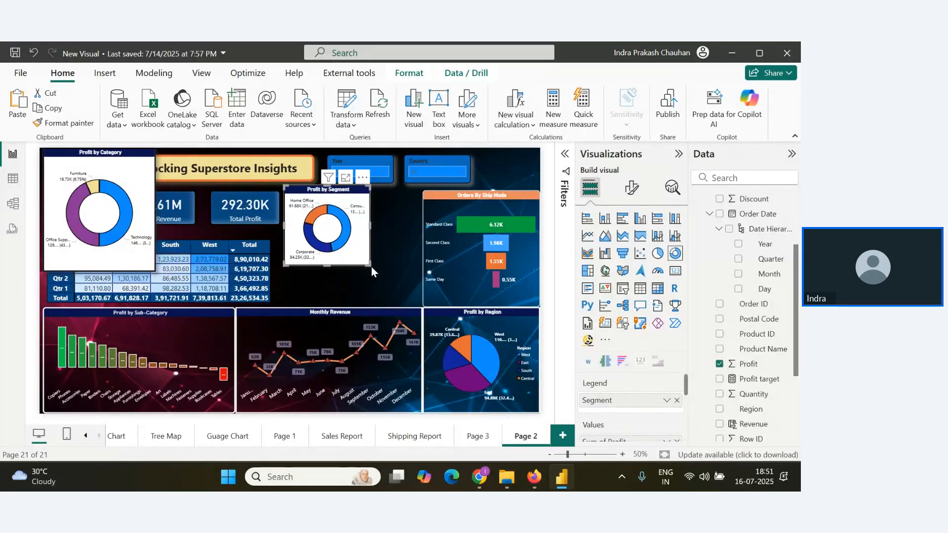
{"action": "left_click_drag", "start_coordinate": [371, 266], "coordinate": [414, 247]}
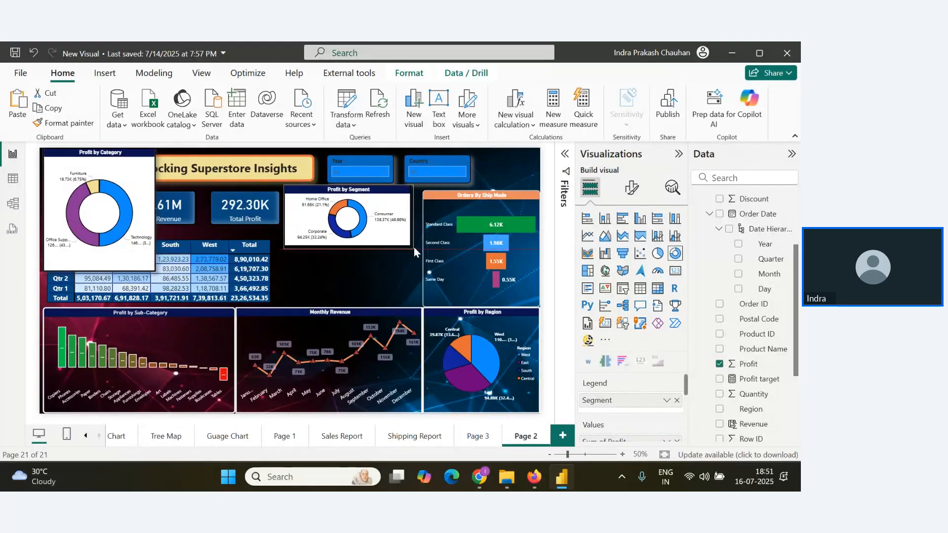
{"action": "left_click_drag", "start_coordinate": [159, 268], "coordinate": [427, 302]}
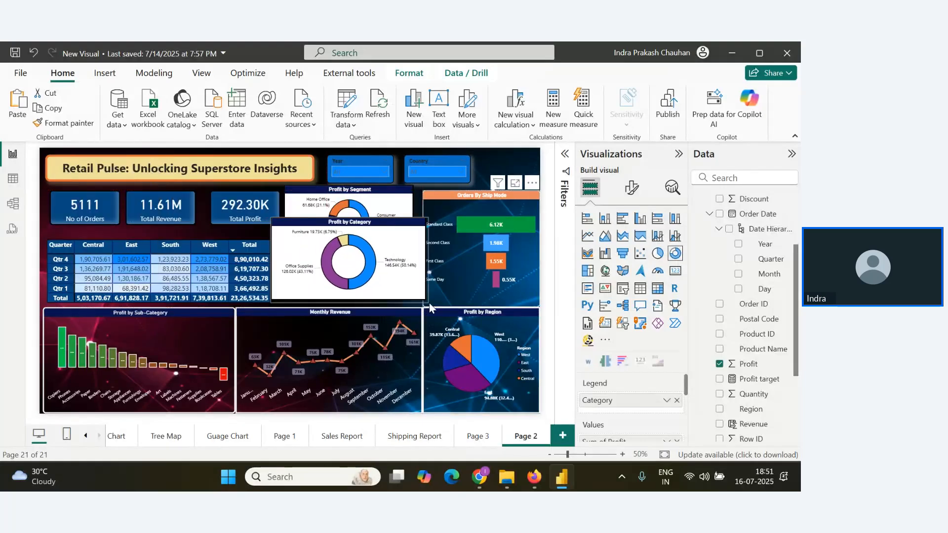
{"action": "left_click_drag", "start_coordinate": [350, 219], "coordinate": [350, 251]}
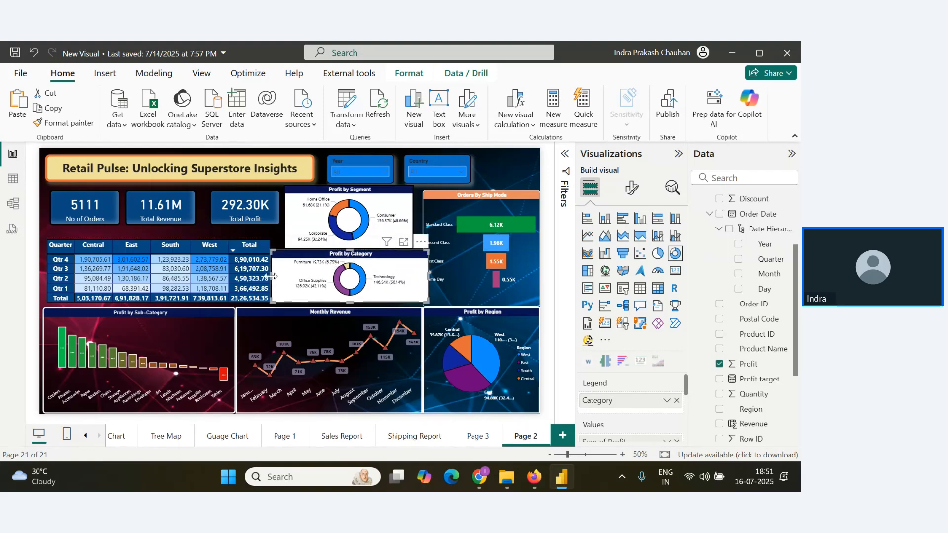
{"action": "left_click_drag", "start_coordinate": [272, 276], "coordinate": [281, 275]}
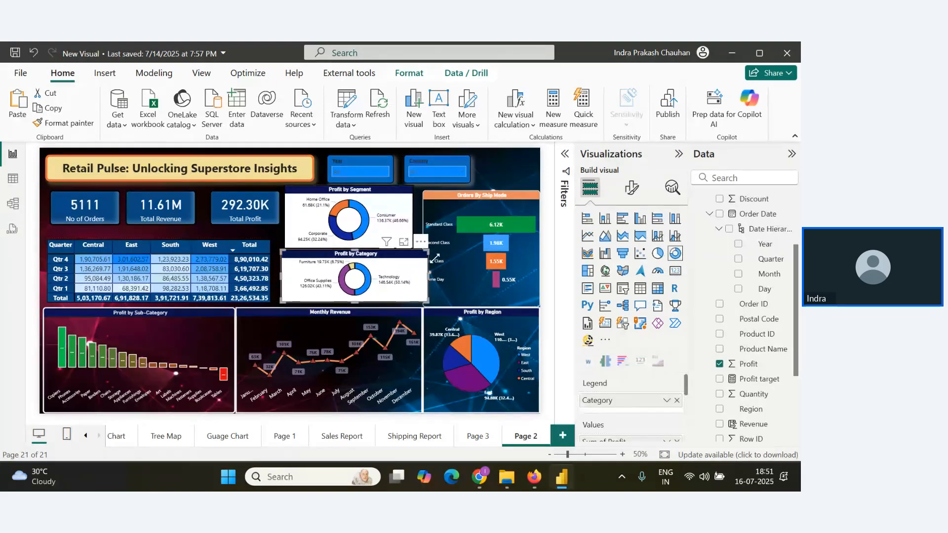
Adjust the widths and heights of the stacked donut charts so they end at the Orders By Ship Mode chart with little gap between them.
{"action": "left_click_drag", "start_coordinate": [427, 275], "coordinate": [417, 242]}
{"action": "left_click", "coordinate": [414, 223]}
{"action": "left_click", "coordinate": [416, 269]}
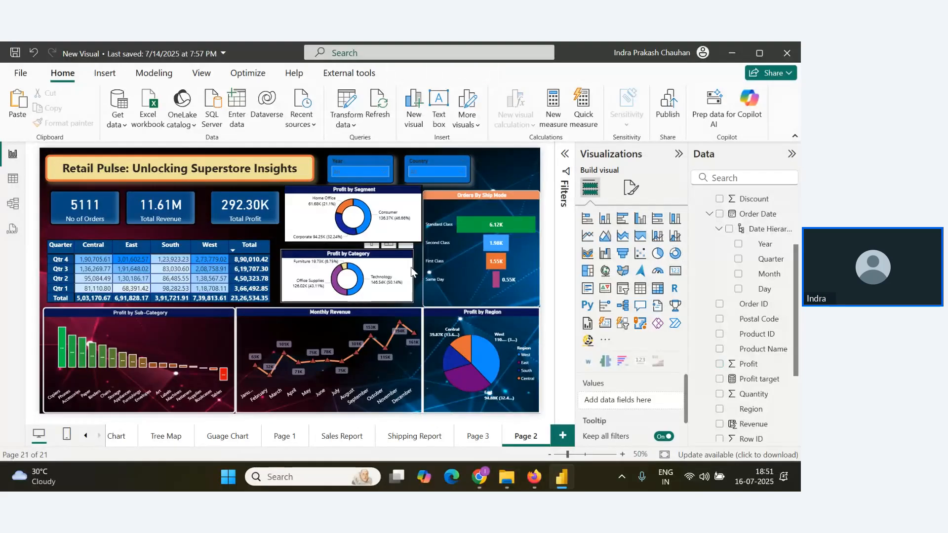
{"action": "left_click", "coordinate": [411, 272]}
{"action": "left_click_drag", "start_coordinate": [413, 273], "coordinate": [422, 273]}
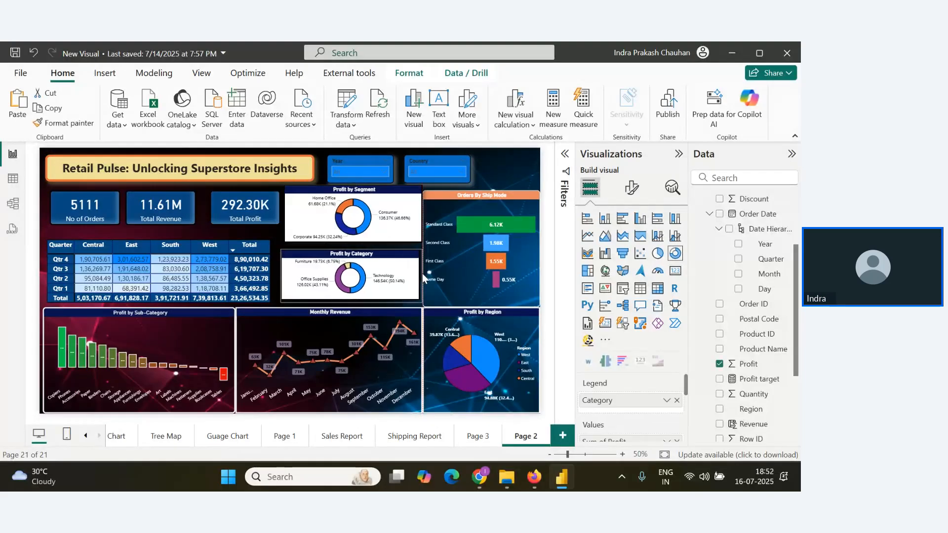
{"action": "left_click_drag", "start_coordinate": [351, 247], "coordinate": [351, 241]}
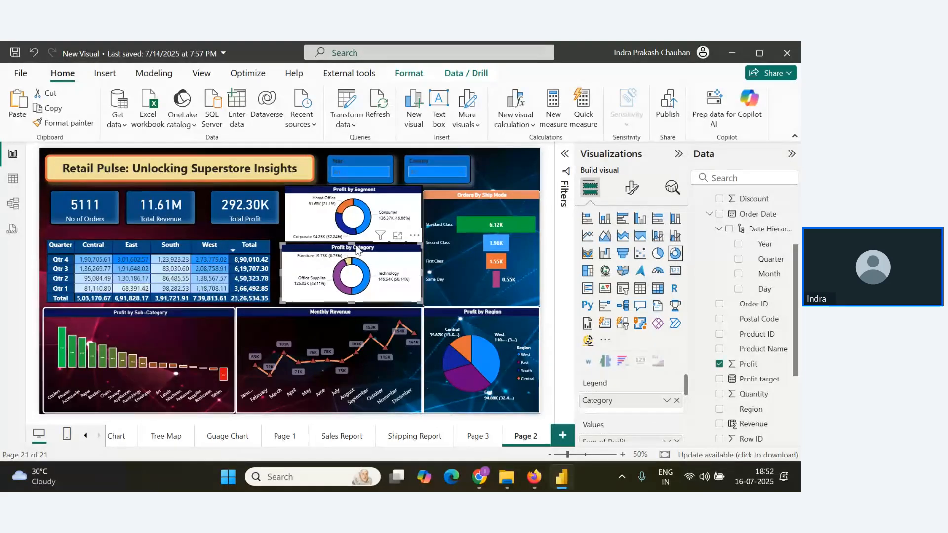
Copy the Profit by Region pie chart's formatting to the Profit by Segment and Profit by Category donut charts with Format Painter.
{"action": "left_click", "coordinate": [445, 395]}
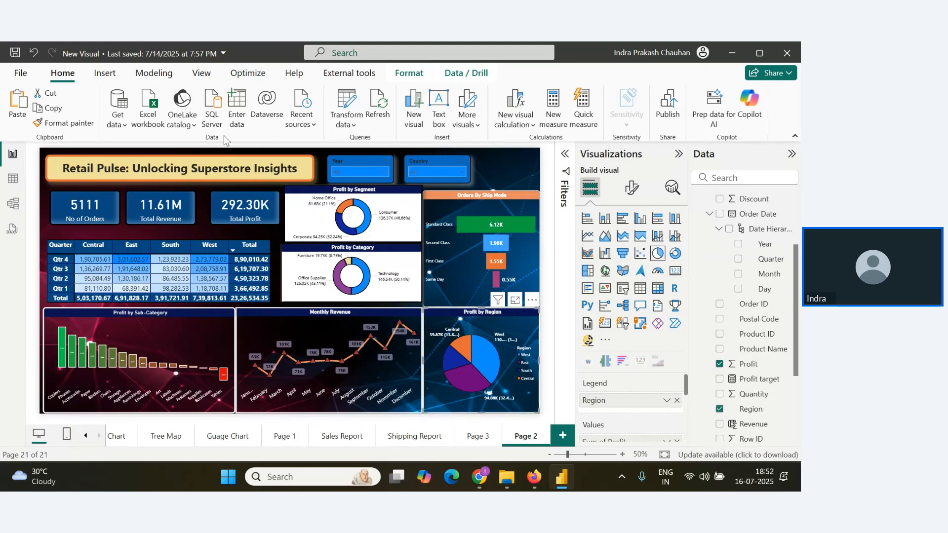
{"action": "left_click", "coordinate": [63, 123]}
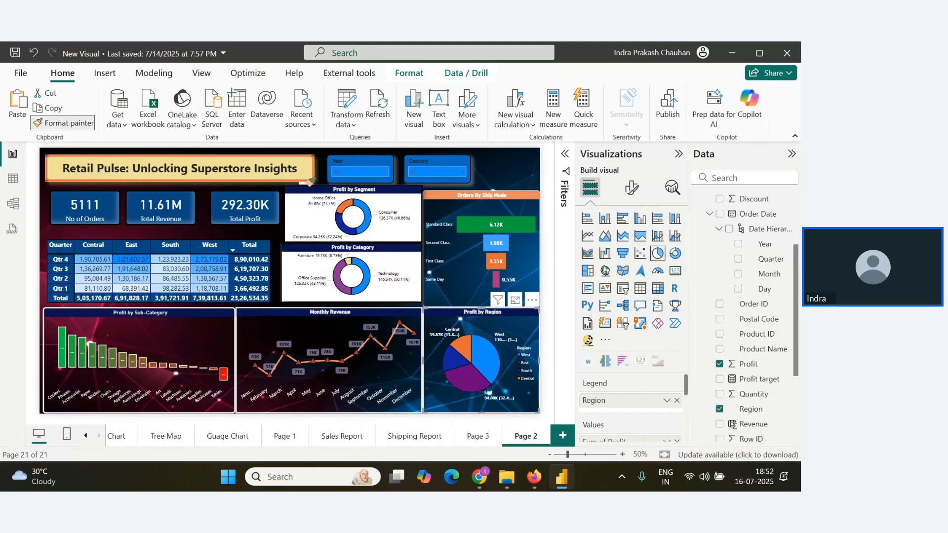
{"action": "left_click", "coordinate": [393, 198]}
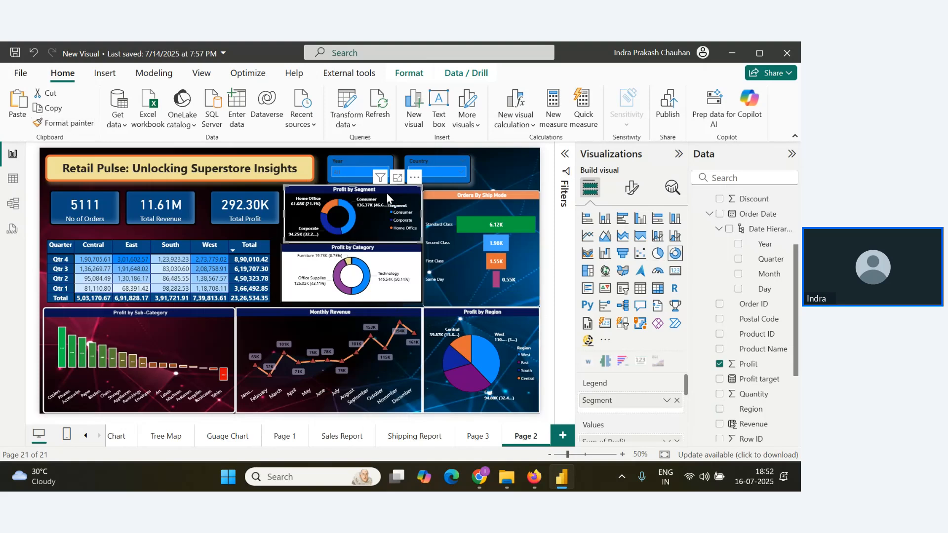
{"action": "left_click", "coordinate": [68, 125]}
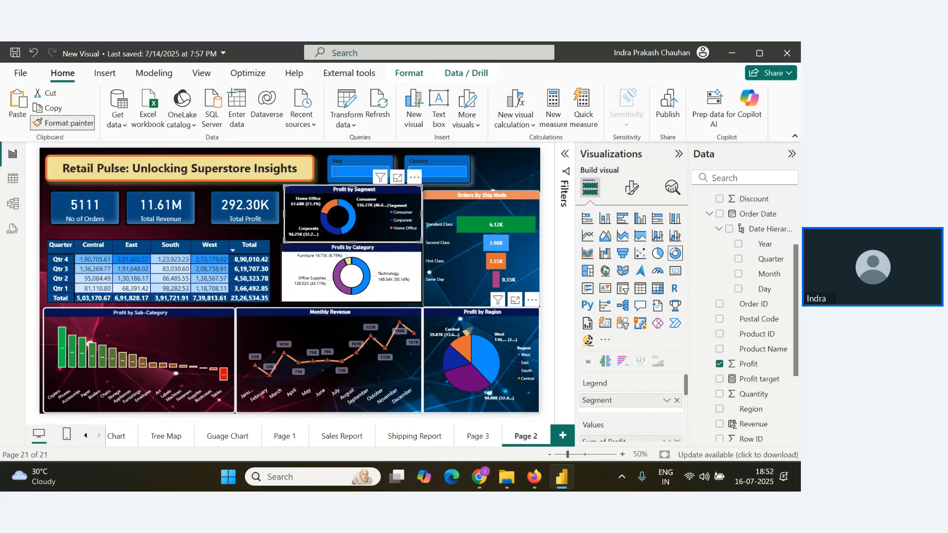
{"action": "left_click", "coordinate": [394, 292]}
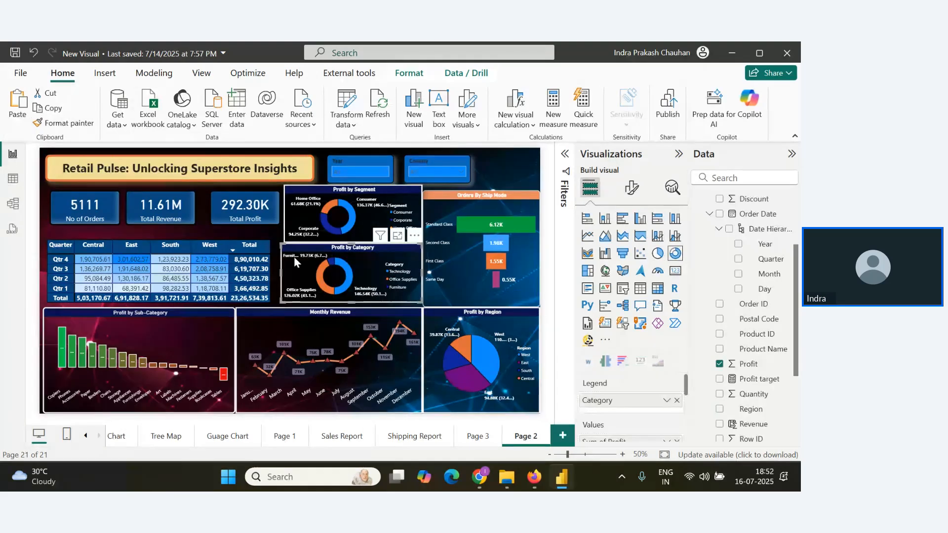
Align the Profit by Category chart's left edge with Profit by Segment and keep their right edges flush.
{"action": "left_click_drag", "start_coordinate": [280, 273], "coordinate": [286, 274]}
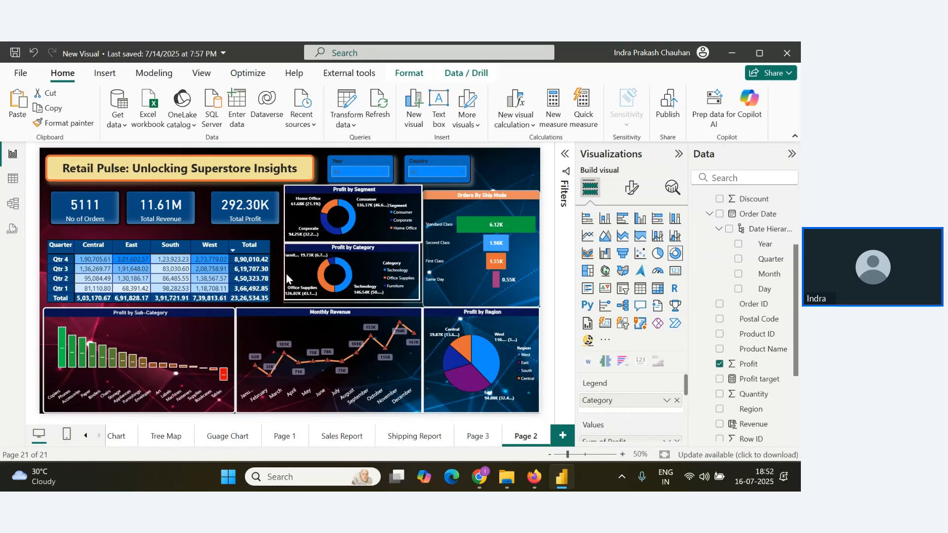
{"action": "left_click", "coordinate": [454, 203]}
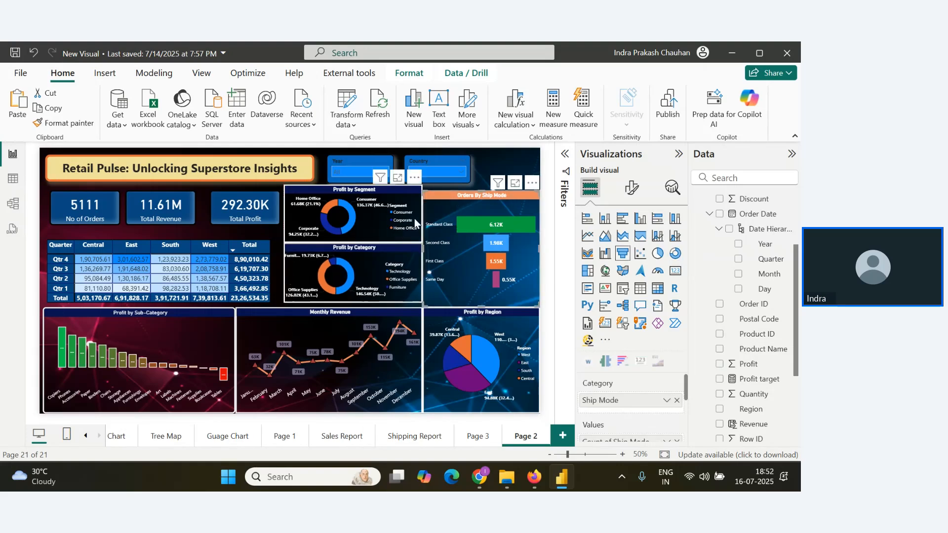
{"action": "left_click", "coordinate": [420, 216]}
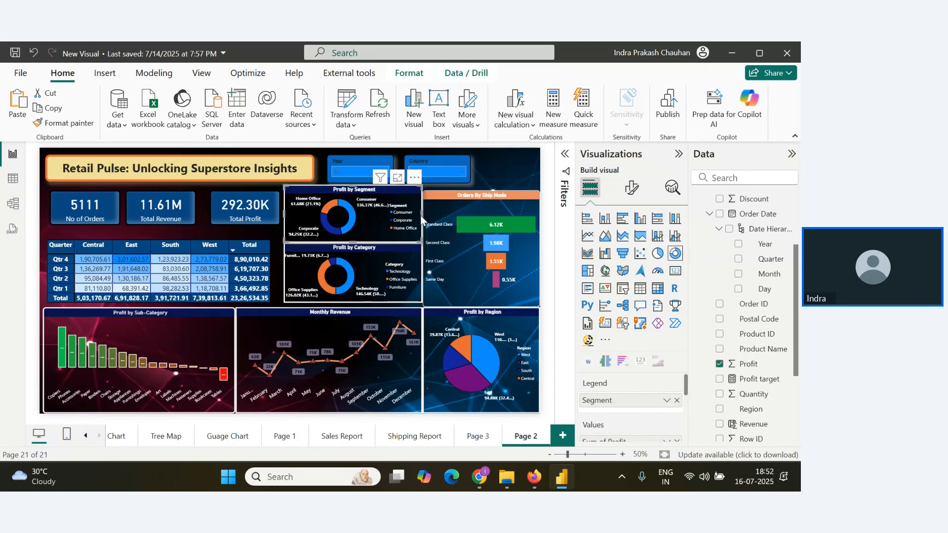
{"action": "left_click_drag", "start_coordinate": [422, 216], "coordinate": [420, 217]}
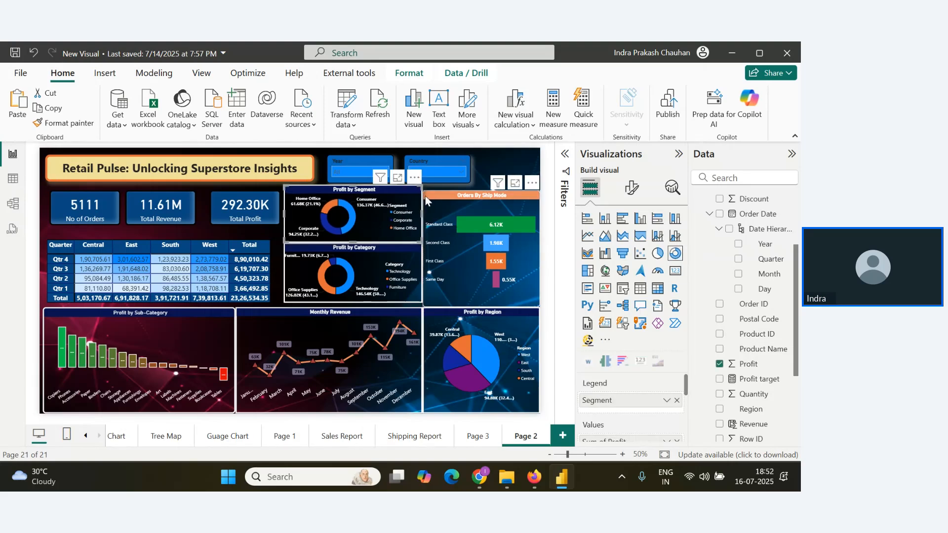
Lower the Profit by Segment chart's top edge level with Orders By Ship Mode and shift Profit by Category slightly down.
{"action": "left_click", "coordinate": [498, 173]}
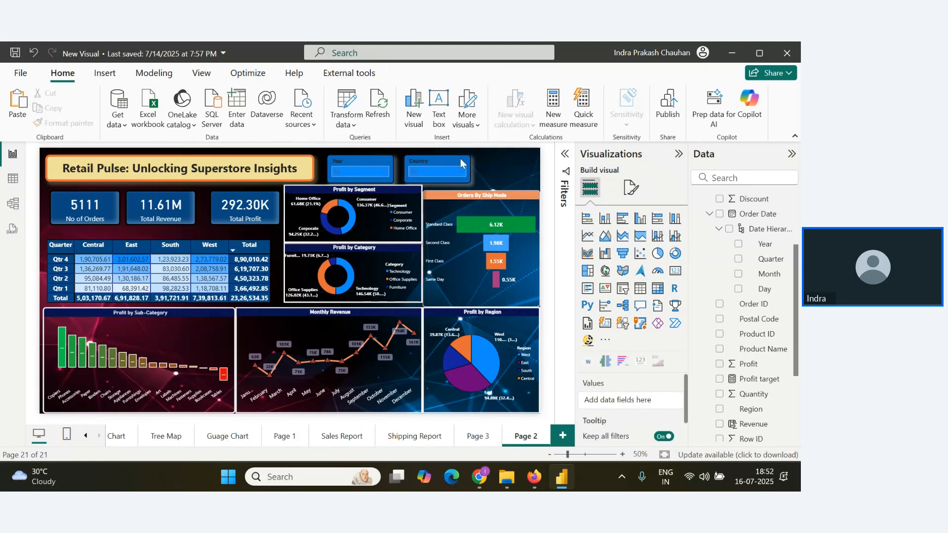
{"action": "left_click", "coordinate": [375, 189]}
{"action": "left_click_drag", "start_coordinate": [352, 185], "coordinate": [353, 192]}
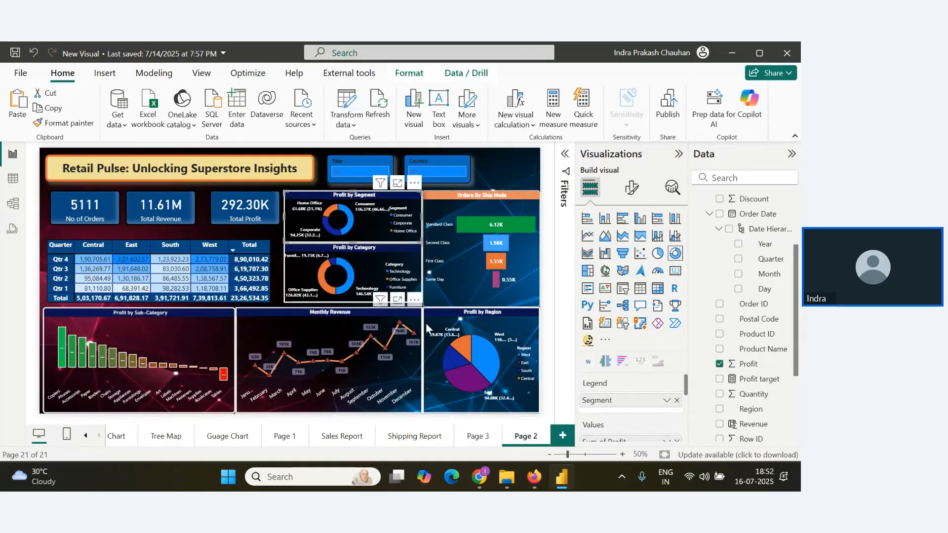
{"action": "left_click", "coordinate": [348, 311]}
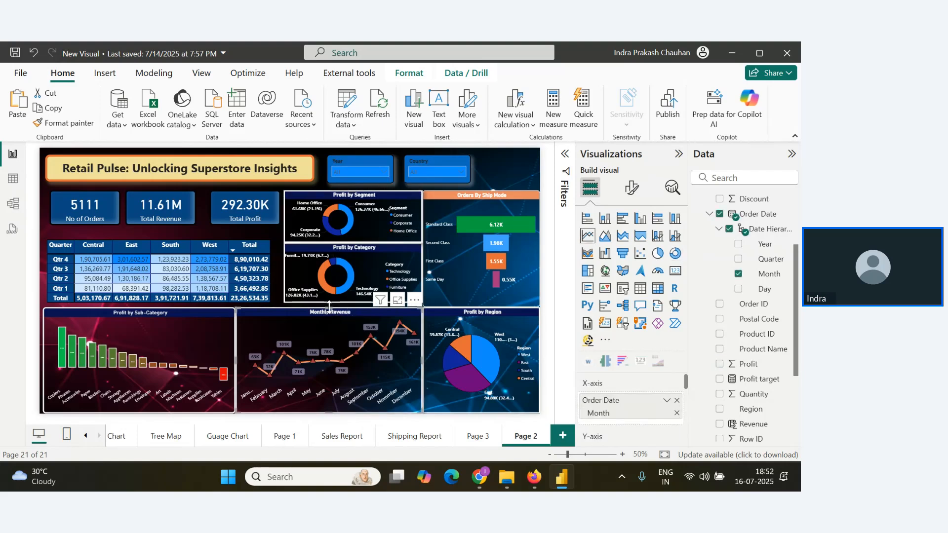
{"action": "left_click", "coordinate": [355, 253]}
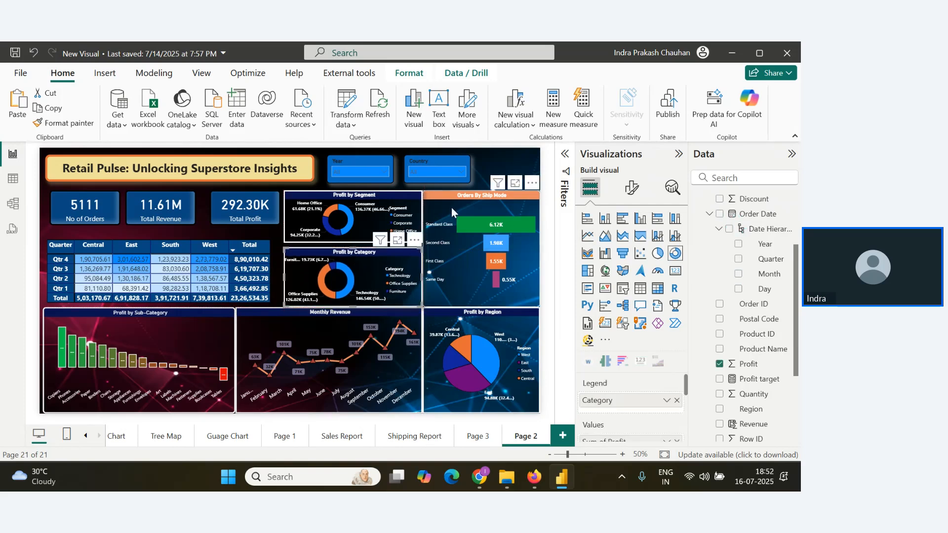
Narrow the Orders By Ship Mode and Profit by Region charts slightly, leaving a small margin at the dashboard's right edge.
{"action": "left_click", "coordinate": [427, 245]}
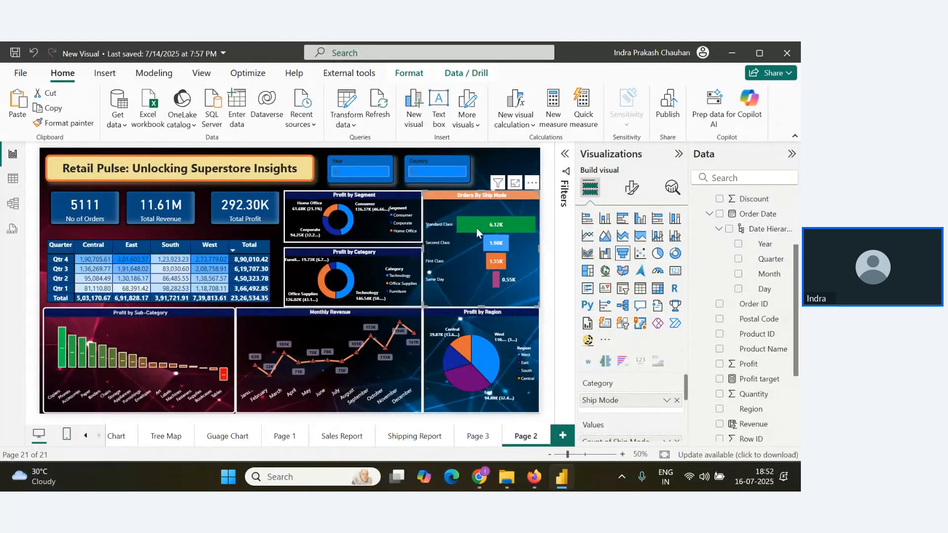
{"action": "left_click_drag", "start_coordinate": [538, 254], "coordinate": [534, 251]}
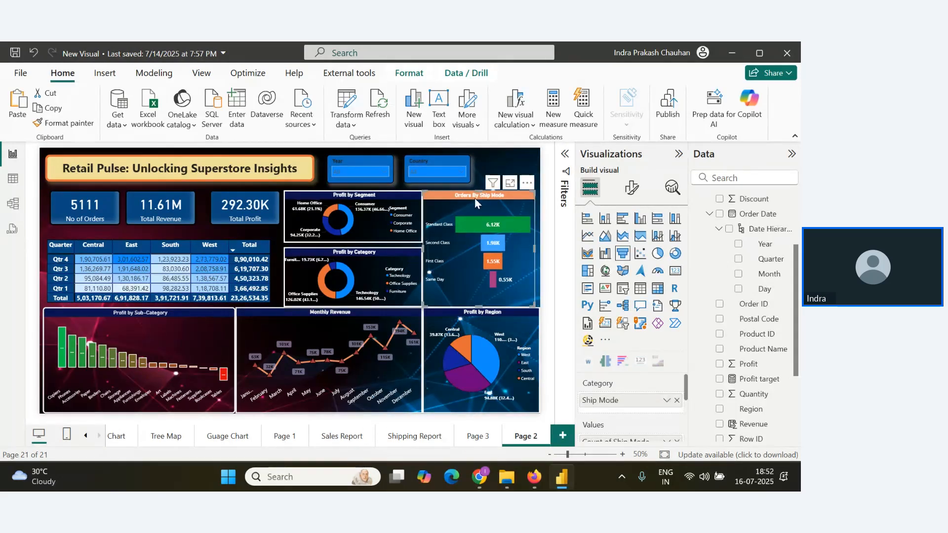
{"action": "left_click_drag", "start_coordinate": [475, 197], "coordinate": [478, 197]}
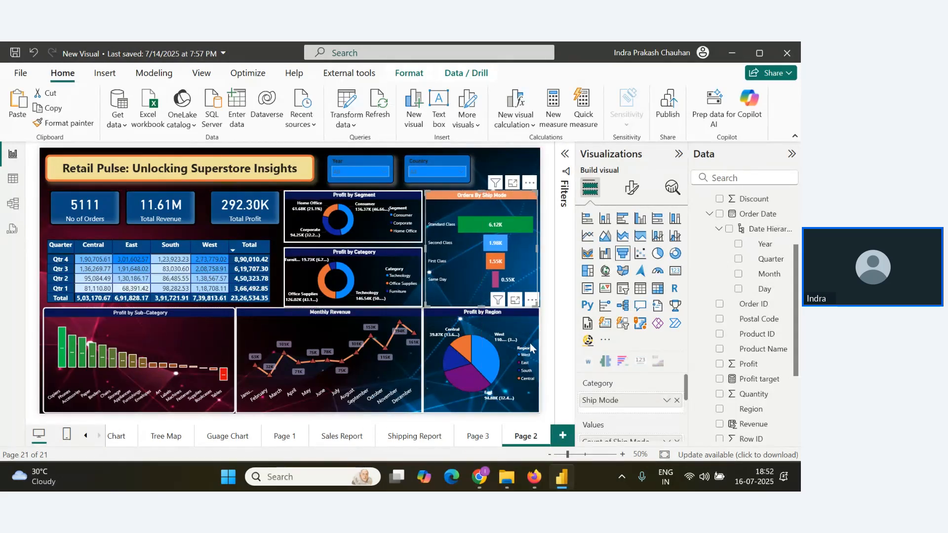
{"action": "left_click", "coordinate": [521, 326]}
{"action": "left_click_drag", "start_coordinate": [540, 364], "coordinate": [537, 359]}
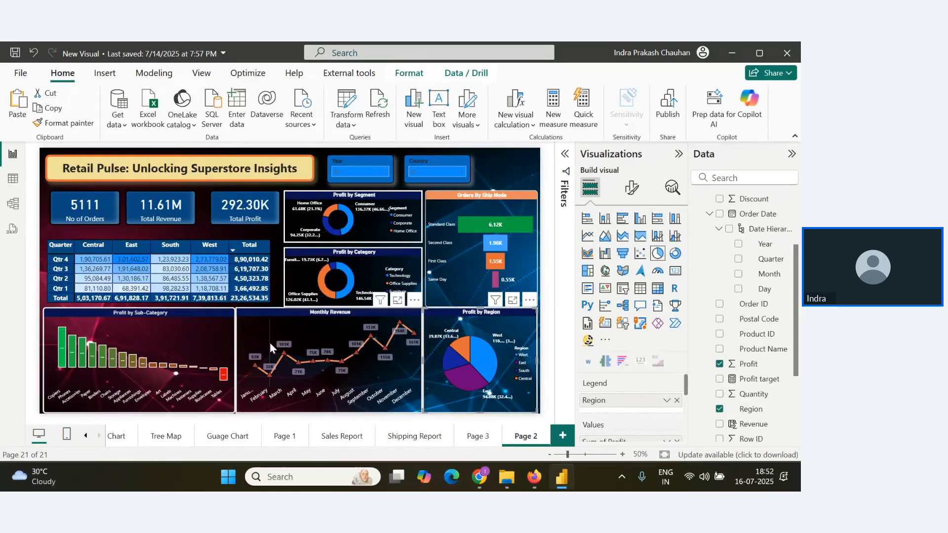
Raise the bottom edge of the Profit by Category donut chart slightly, leaving a small gap above Monthly Revenue.
{"action": "left_click", "coordinate": [353, 301]}
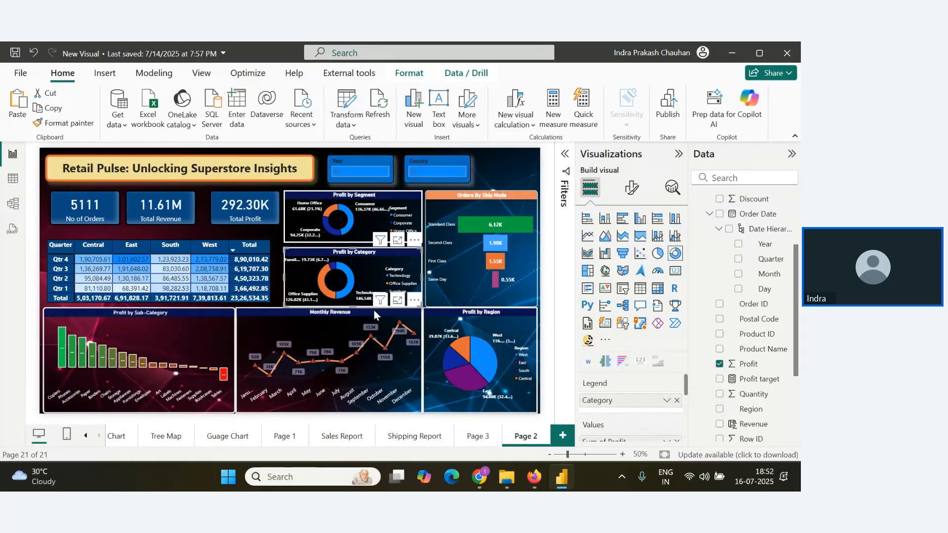
{"action": "left_click_drag", "start_coordinate": [352, 302], "coordinate": [353, 299]}
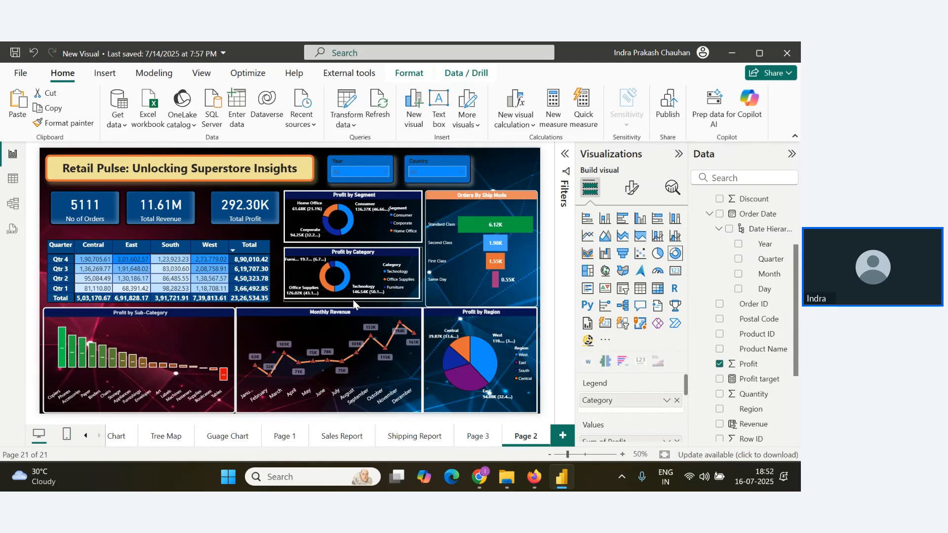
Try raising the bottom edges of the Monthly Revenue and Profit by Region charts slightly above the dashboard's lower border.
{"action": "left_click", "coordinate": [343, 341]}
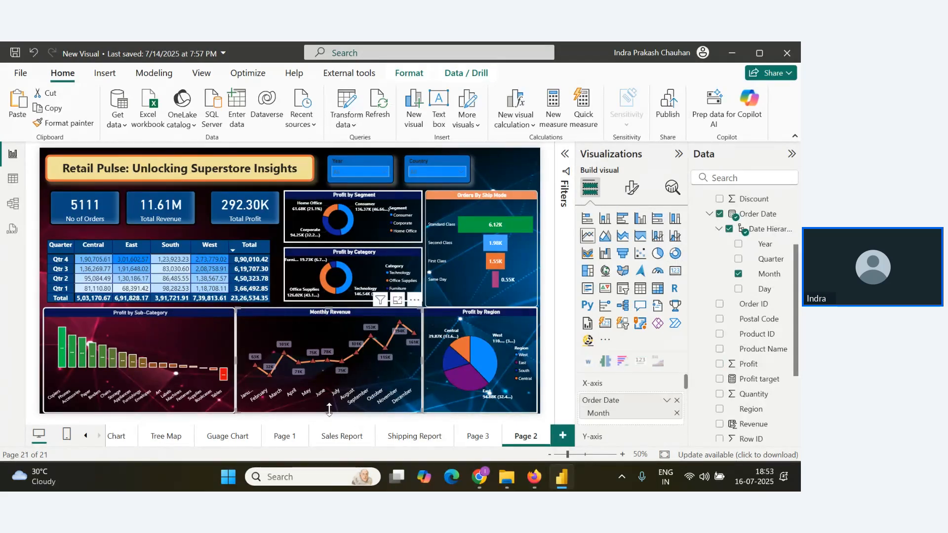
{"action": "left_click_drag", "start_coordinate": [329, 410], "coordinate": [329, 407]}
{"action": "left_click", "coordinate": [480, 411]}
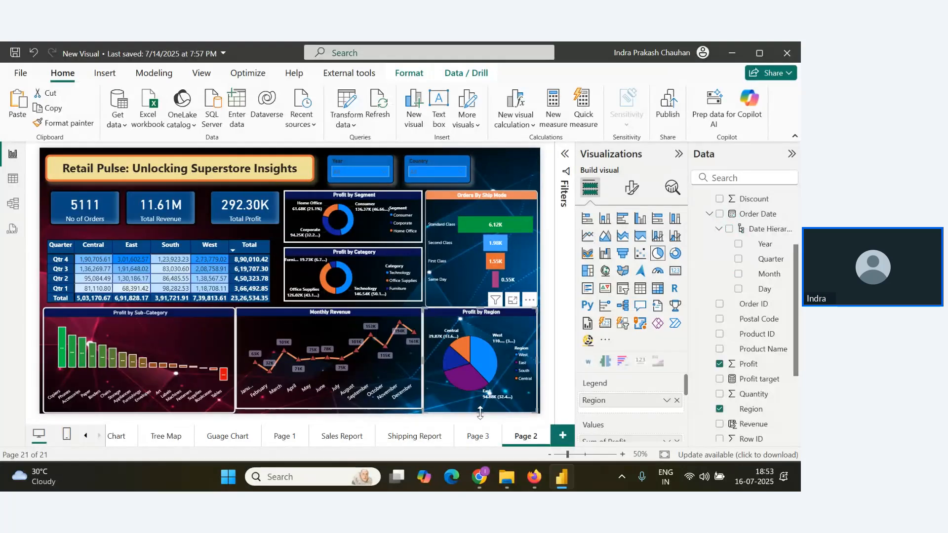
{"action": "left_click_drag", "start_coordinate": [479, 410], "coordinate": [480, 406]}
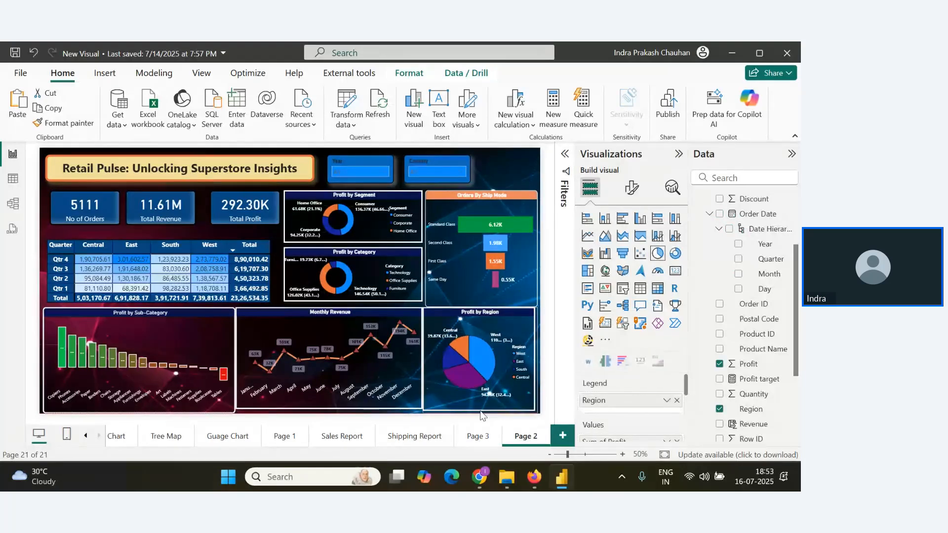
{"action": "left_click", "coordinate": [331, 408]}
{"action": "left_click_drag", "start_coordinate": [332, 407], "coordinate": [331, 412]}
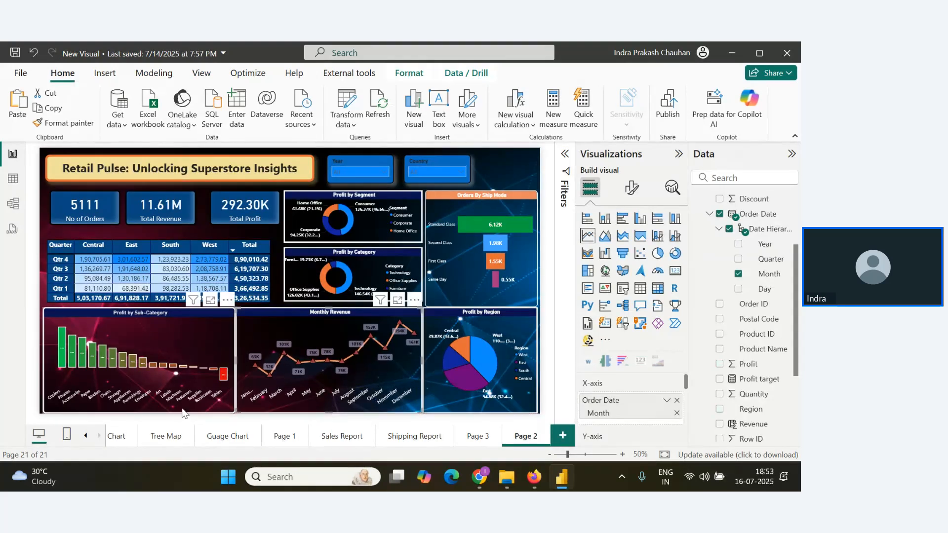
Read the latest attendee questions in the Zoho webinar Q&A in the browser, and return to Power BI.
{"action": "key", "text": "alt+Tab"}
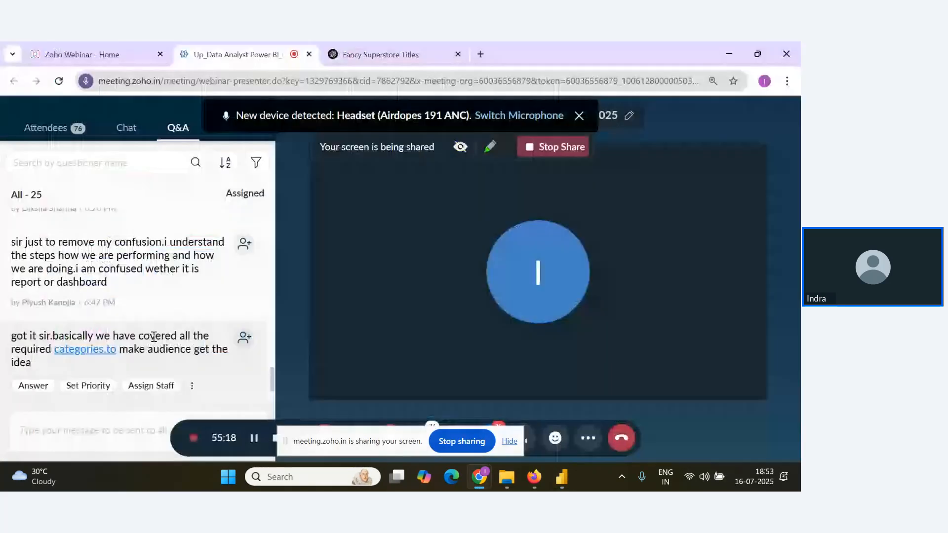
{"action": "scroll", "coordinate": [261, 383], "scroll_direction": "down", "scroll_amount": 2}
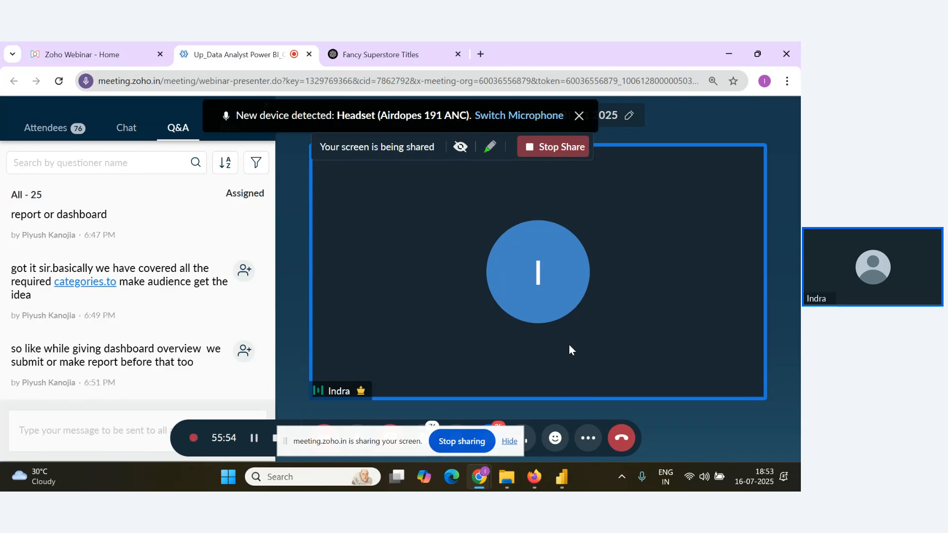
{"action": "key", "text": "alt+Tab"}
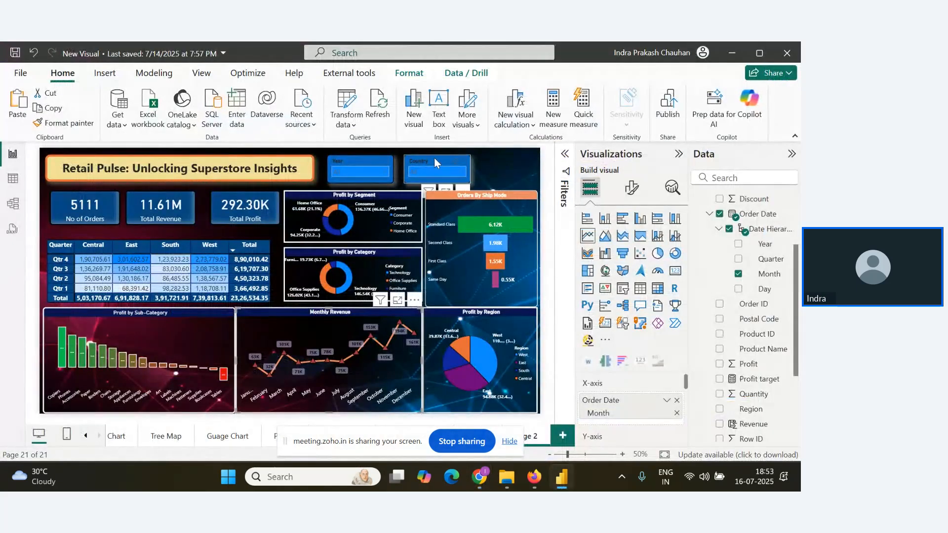
Move the Country slicer to the dashboard's right edge and shift the Year slicer slightly left, leaving a gap between them.
{"action": "left_click", "coordinate": [433, 158]}
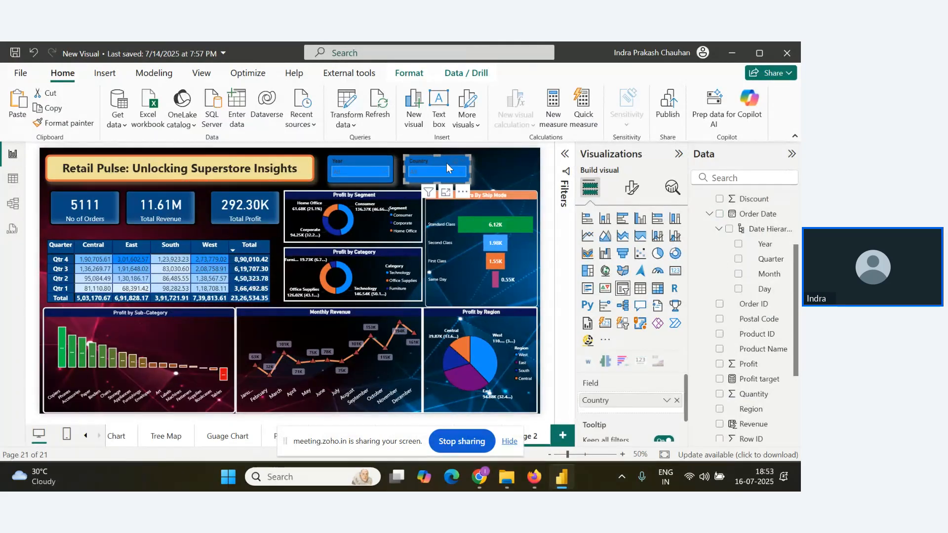
{"action": "left_click_drag", "start_coordinate": [447, 162], "coordinate": [507, 163]}
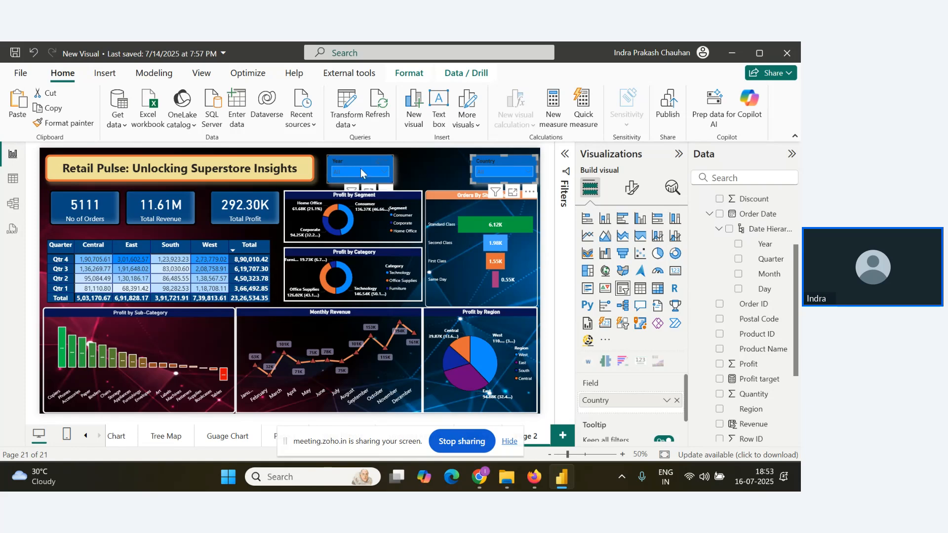
{"action": "left_click", "coordinate": [462, 295]}
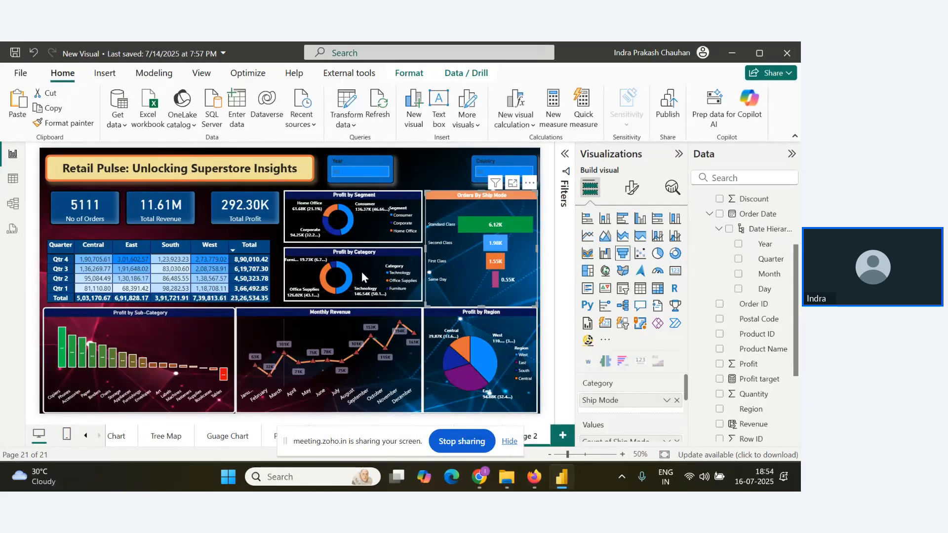
{"action": "left_click_drag", "start_coordinate": [358, 164], "coordinate": [351, 164]}
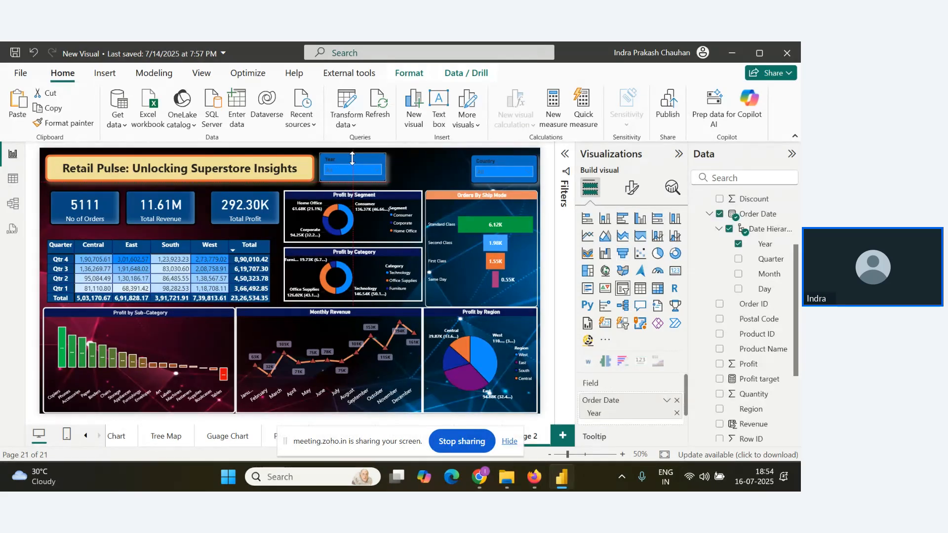
Locate the Region field among the data fields.
{"action": "scroll", "coordinate": [761, 309], "scroll_direction": "down", "scroll_amount": 3}
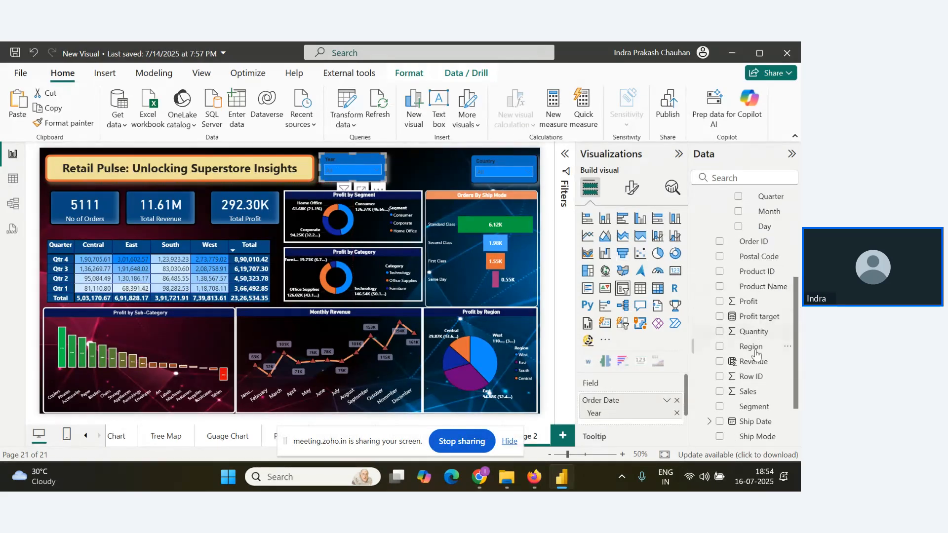
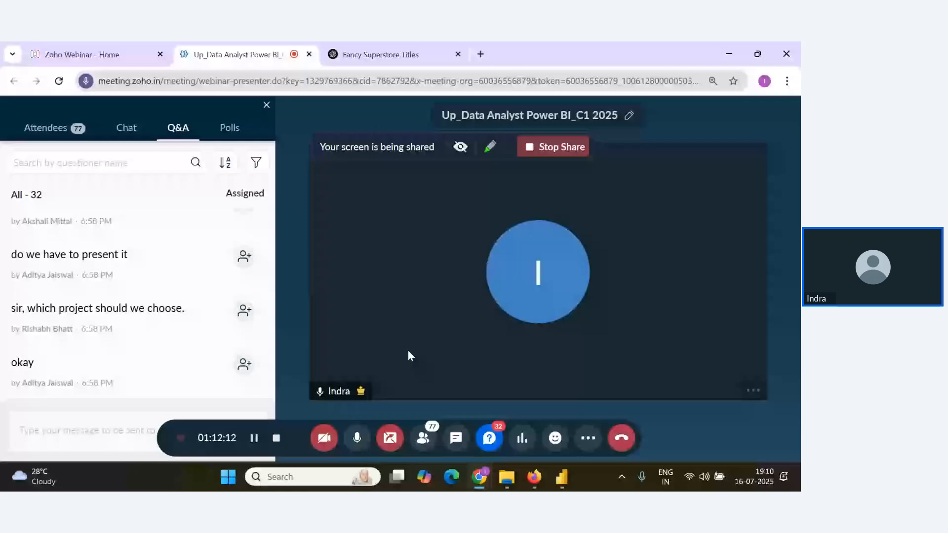
Switch to the Notes document in Google Docs and start a new entry "RLS-" below the Book Marks heading.
{"action": "mouse_move", "coordinate": [212, 333]}
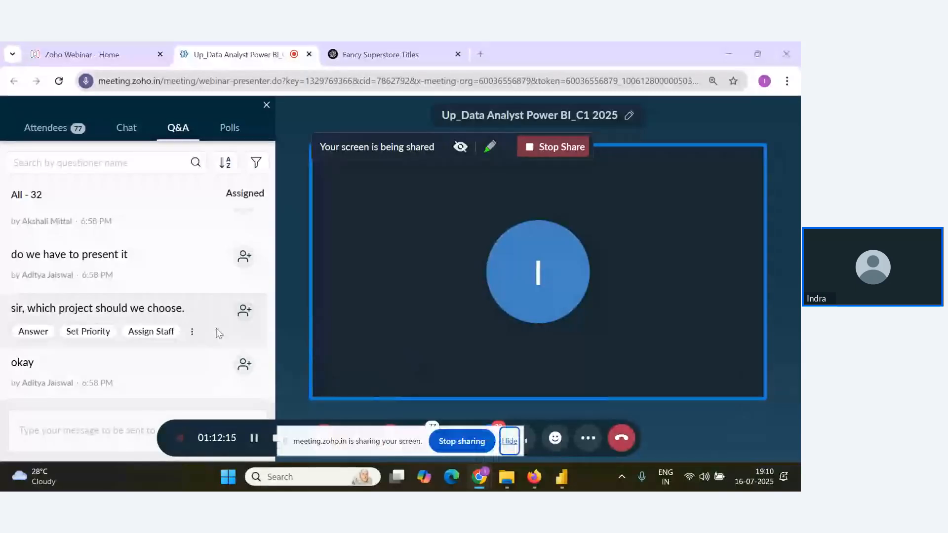
{"action": "key", "text": "alt+Tab"}
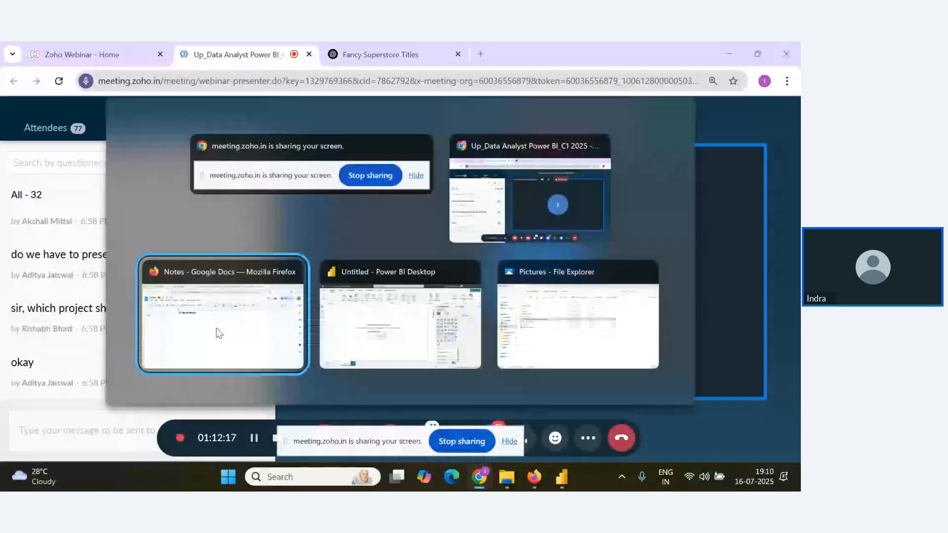
{"action": "left_click", "coordinate": [322, 293]}
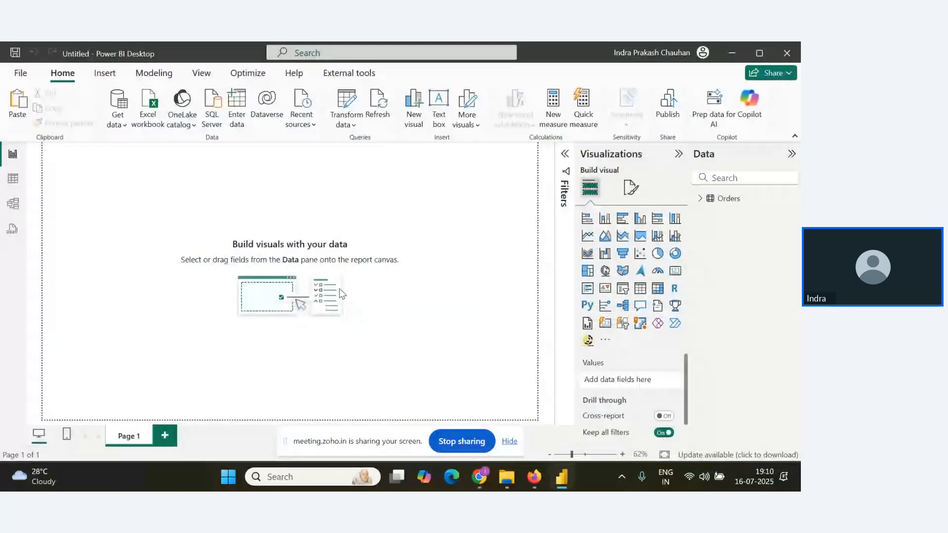
{"action": "key", "text": "alt+Tab"}
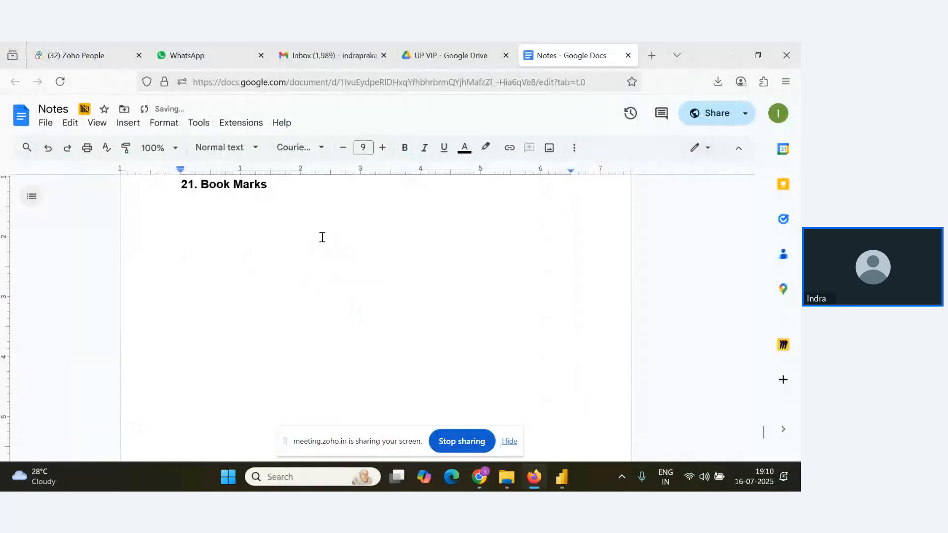
{"action": "type", "text": "RLS-"}
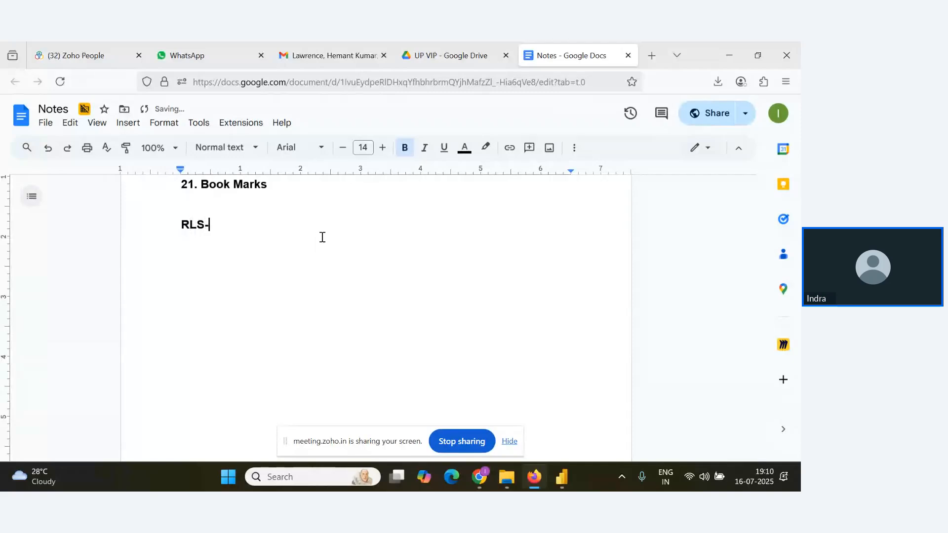
Switch to the Zoho webinar in the browser and read through the attendee questions in the Q&A.
{"action": "key", "text": "alt+Tab"}
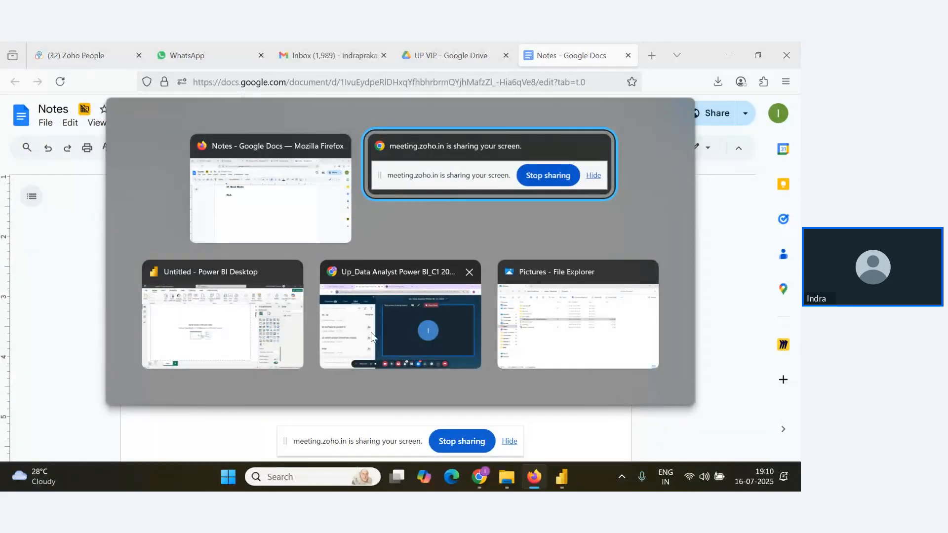
{"action": "left_click", "coordinate": [335, 319]}
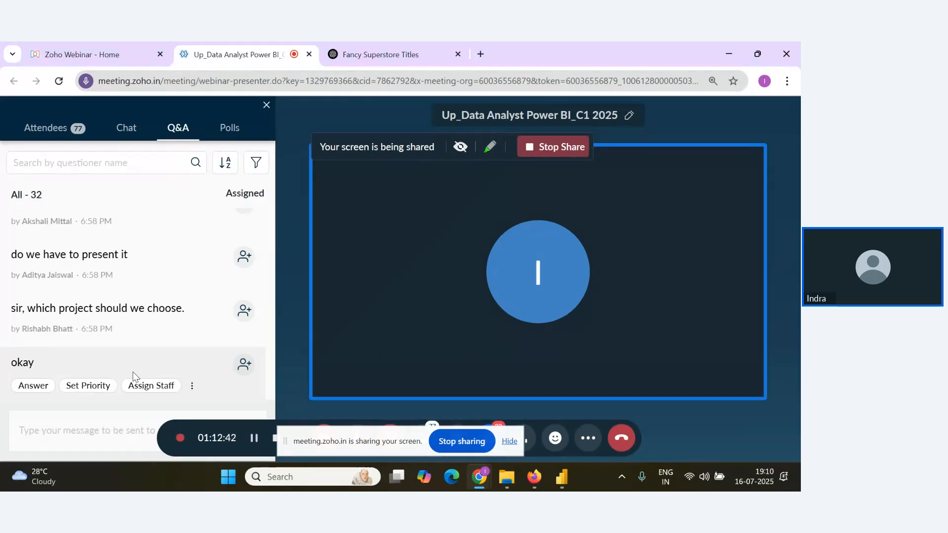
{"action": "scroll", "coordinate": [86, 344], "scroll_direction": "up", "scroll_amount": 2}
{"action": "scroll", "coordinate": [86, 345], "scroll_direction": "down", "scroll_amount": 2}
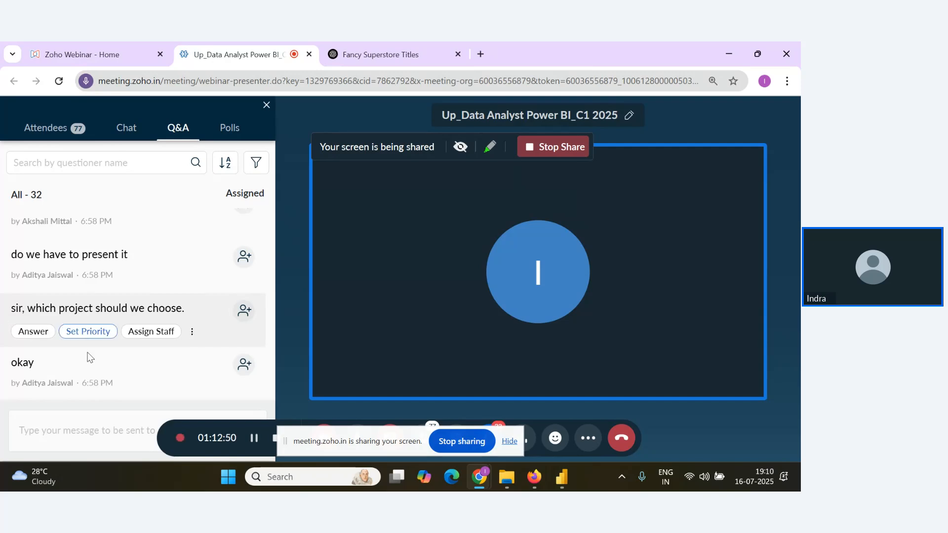
{"action": "scroll", "coordinate": [98, 345], "scroll_direction": "up", "scroll_amount": 1}
{"action": "scroll", "coordinate": [123, 371], "scroll_direction": "down", "scroll_amount": 1}
Return to the Notes document, complete the entry as "RLS-Row Level Security" and remove the bold from "Row Level Security".
{"action": "key", "text": "alt+Tab"}
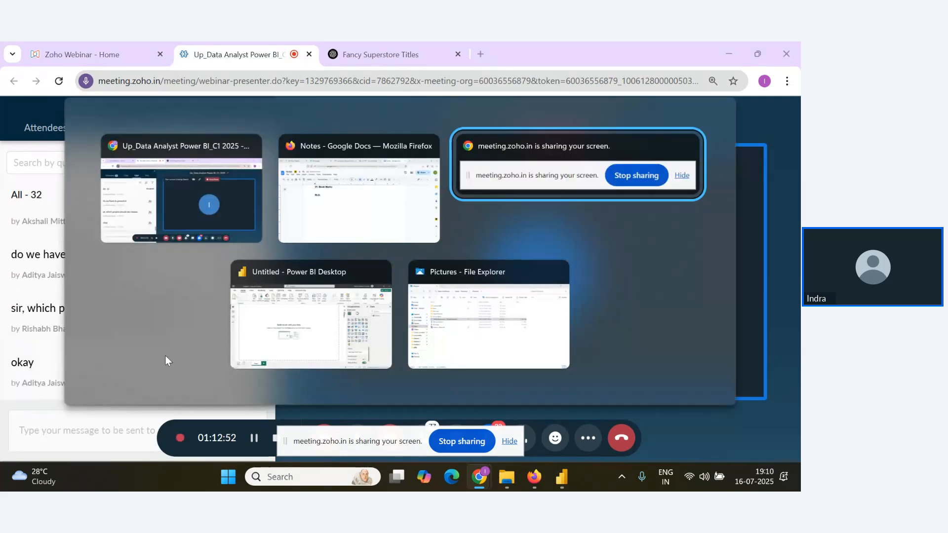
{"action": "key", "text": "alt+Tab"}
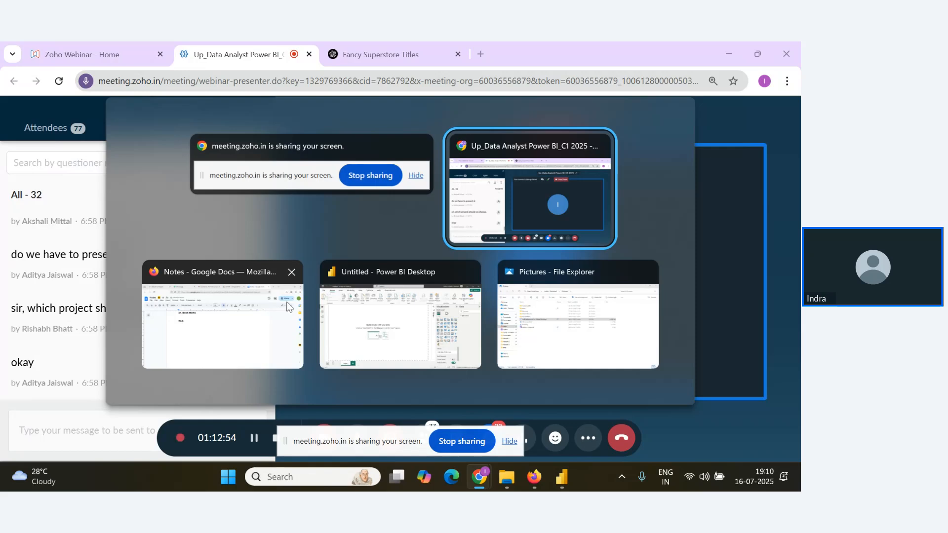
{"action": "left_click", "coordinate": [232, 329]}
{"action": "type", "text": "Ro"}
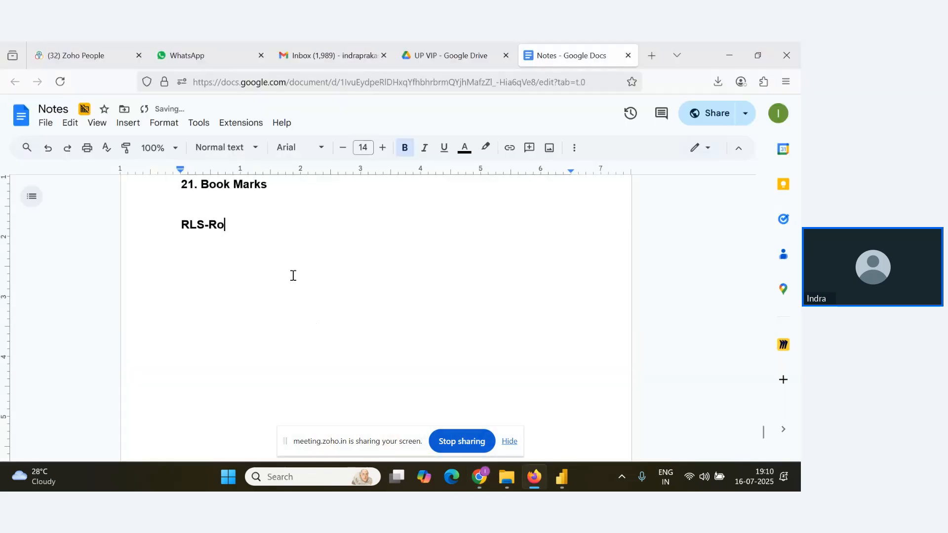
{"action": "type", "text": "w Level "}
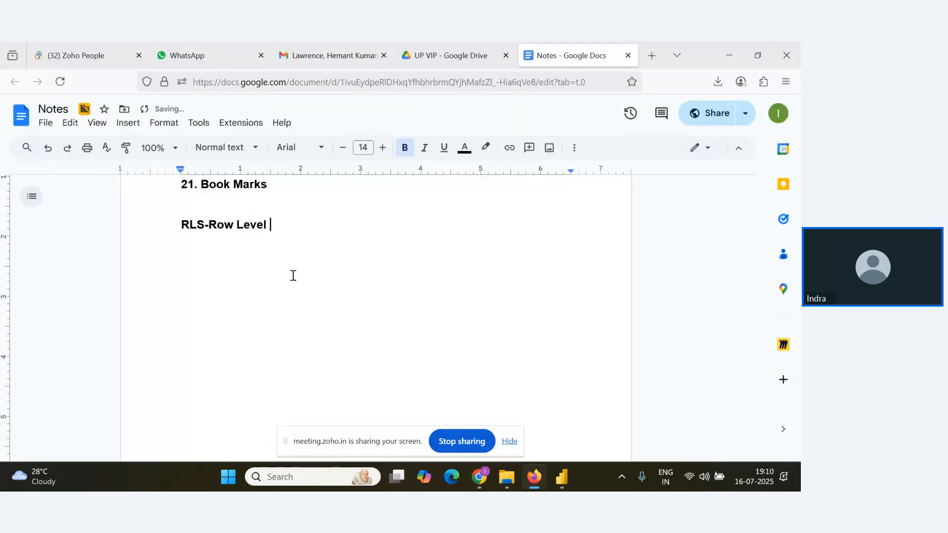
{"action": "type", "text": "Sec"}
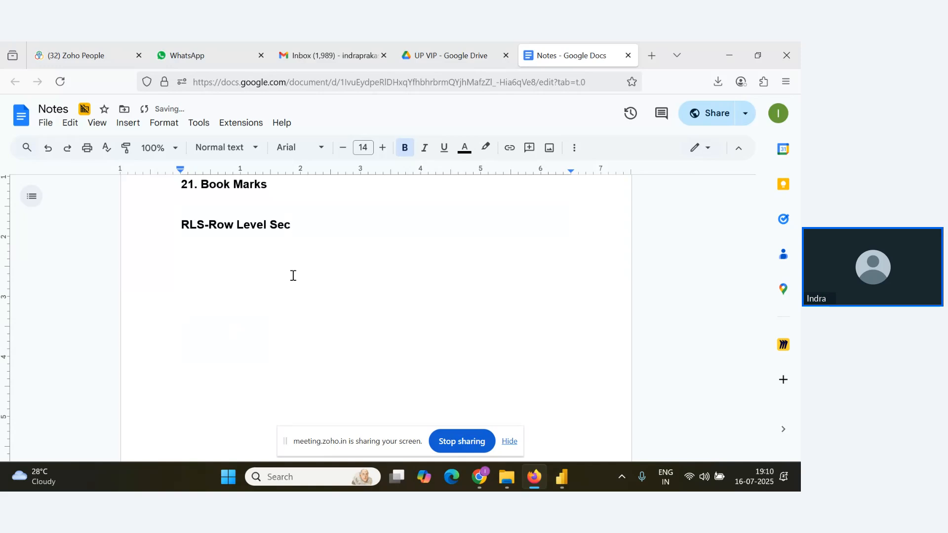
{"action": "type", "text": "urity"}
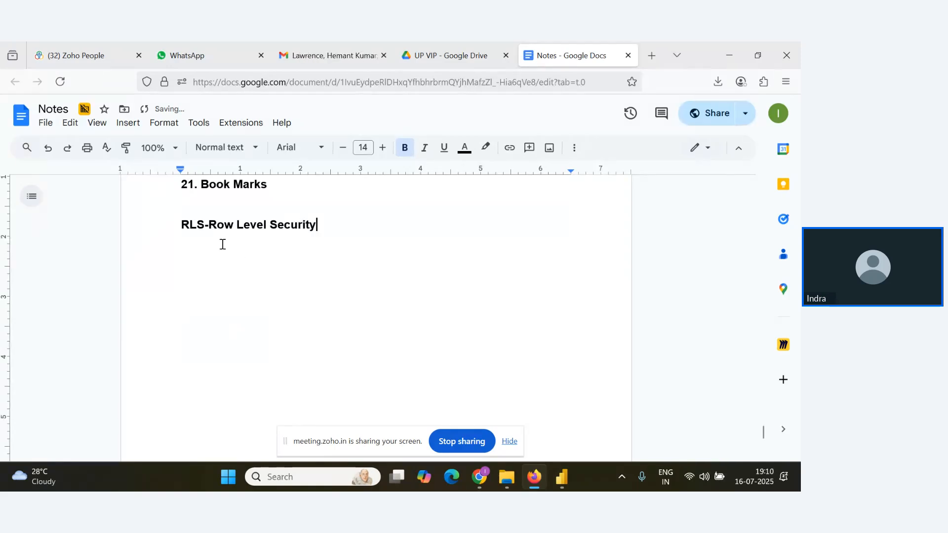
{"action": "left_click_drag", "start_coordinate": [209, 225], "coordinate": [325, 225]}
{"action": "key", "text": "ctrl+b"}
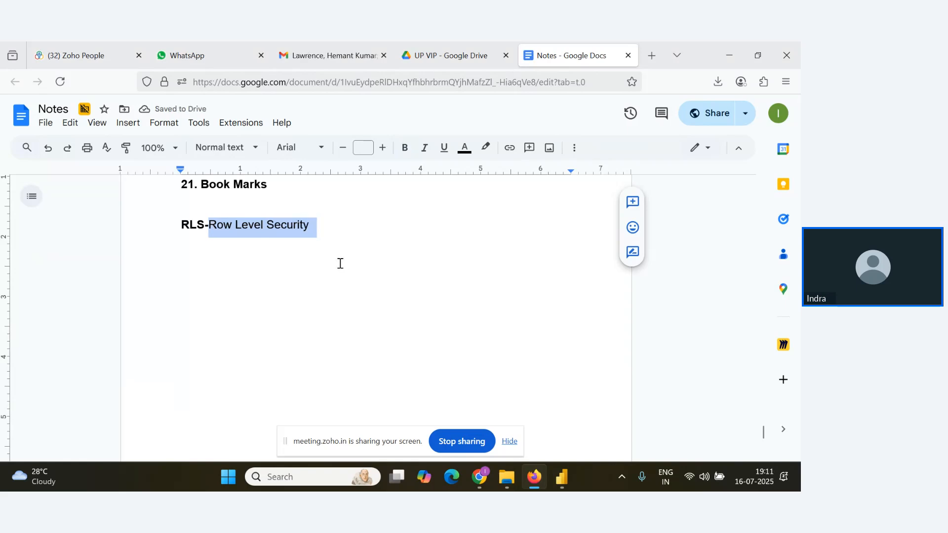
Go back to the Zoho webinar Q&A and look over the latest attendee messages.
{"action": "key", "text": "alt+Tab"}
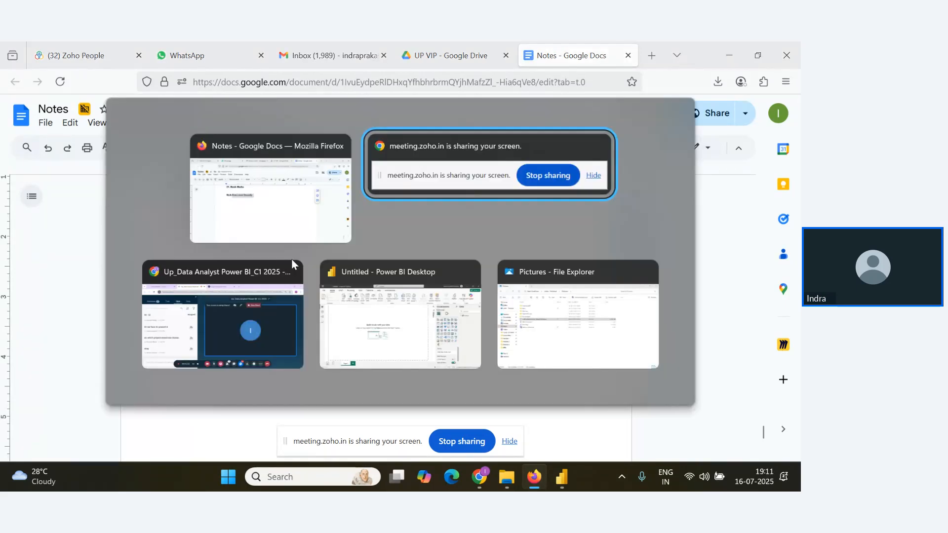
{"action": "left_click", "coordinate": [254, 315]}
{"action": "scroll", "coordinate": [176, 364], "scroll_direction": "up", "scroll_amount": 3}
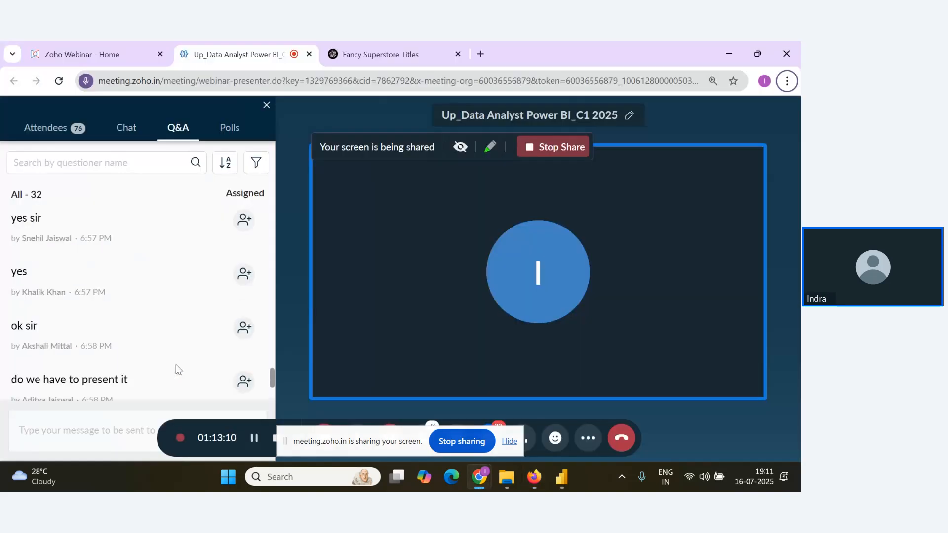
{"action": "scroll", "coordinate": [175, 364], "scroll_direction": "down", "scroll_amount": 3}
{"action": "key", "text": "alt+Tab"}
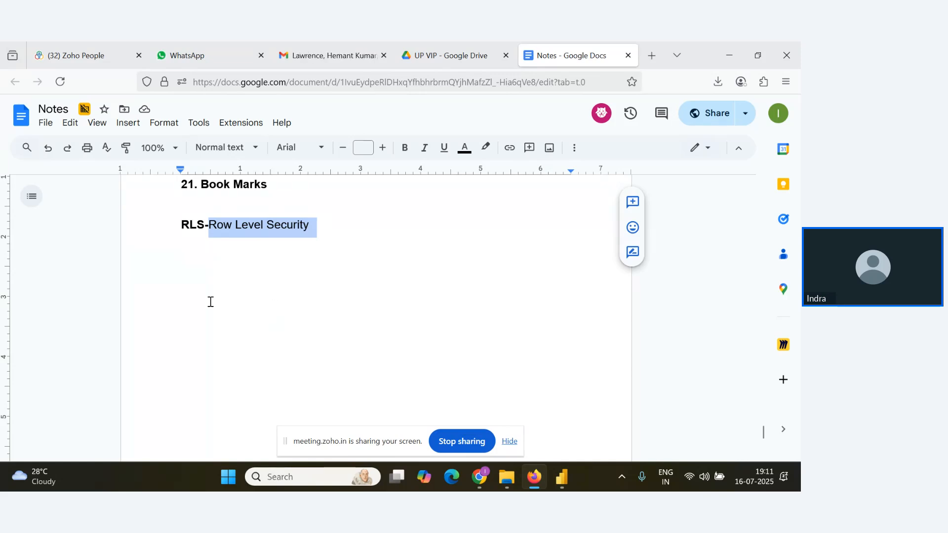
{"action": "key", "text": "alt+Tab"}
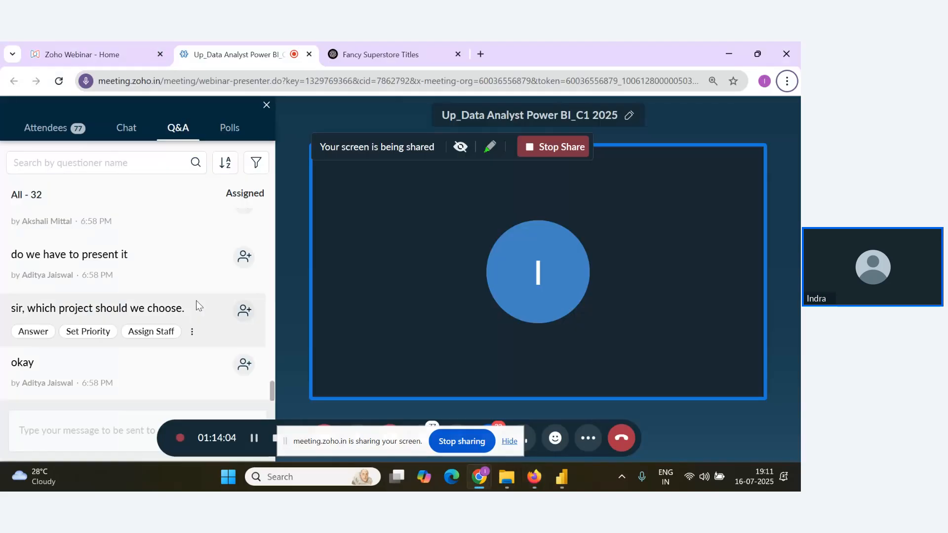
In the Notes document, add the line "It restricts the data access for users based on their role." below the RLS entry.
{"action": "key", "text": "alt+Tab"}
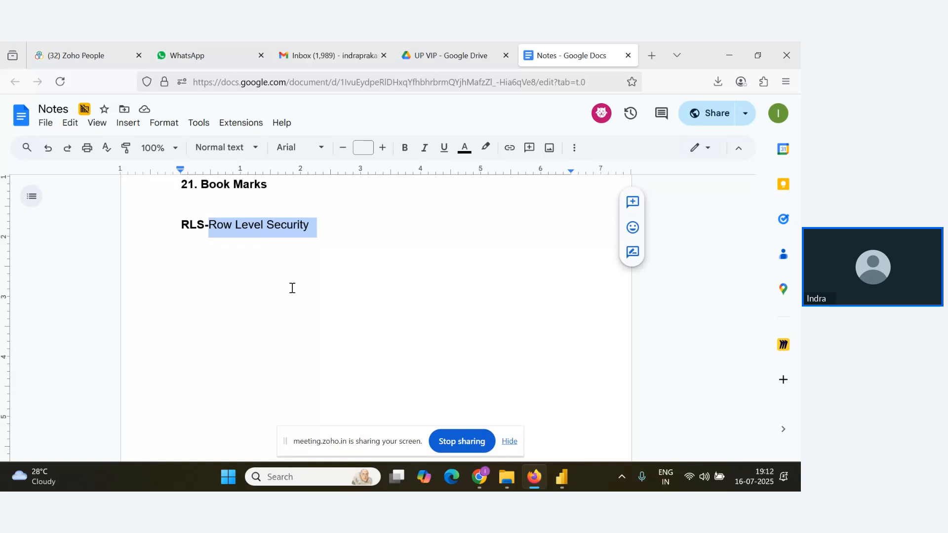
{"action": "left_click", "coordinate": [345, 220]}
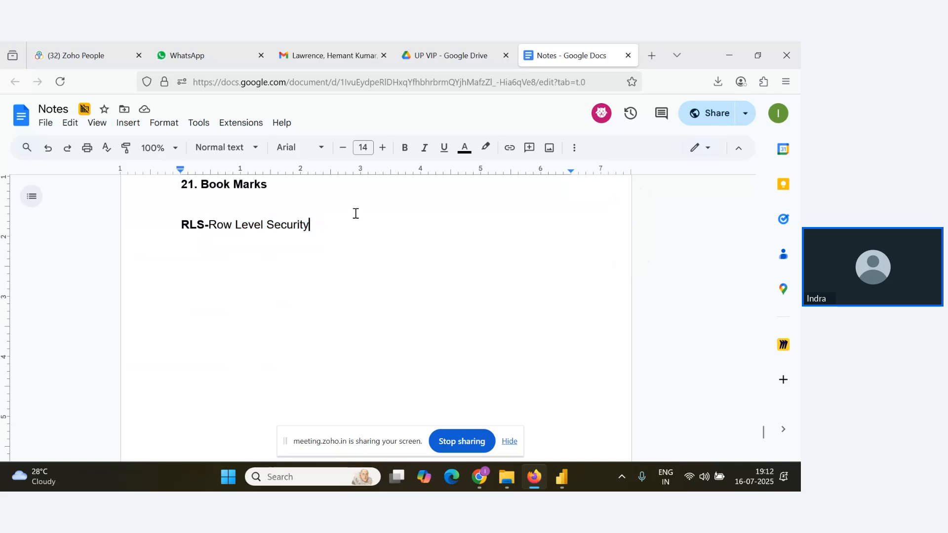
{"action": "key", "text": "Return"}
{"action": "type", "text": "It re"}
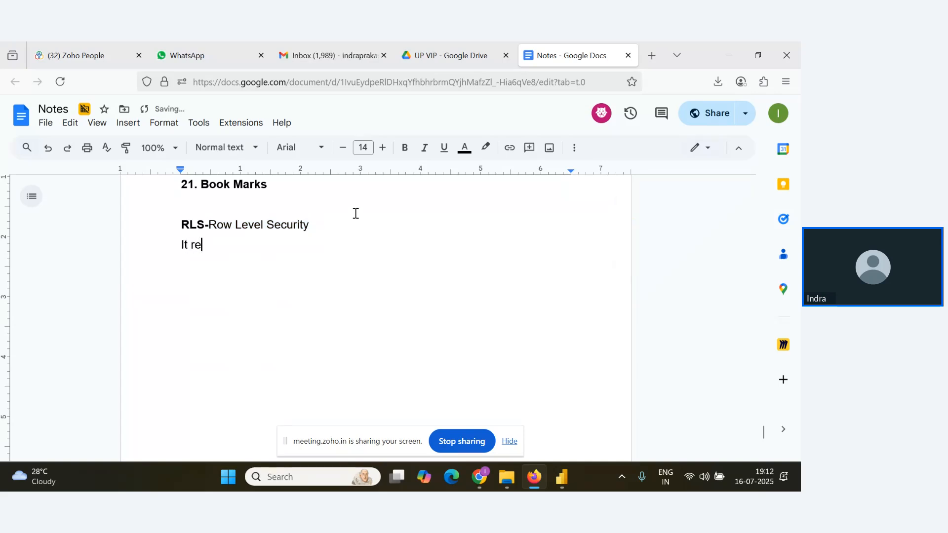
{"action": "type", "text": "stricts the "}
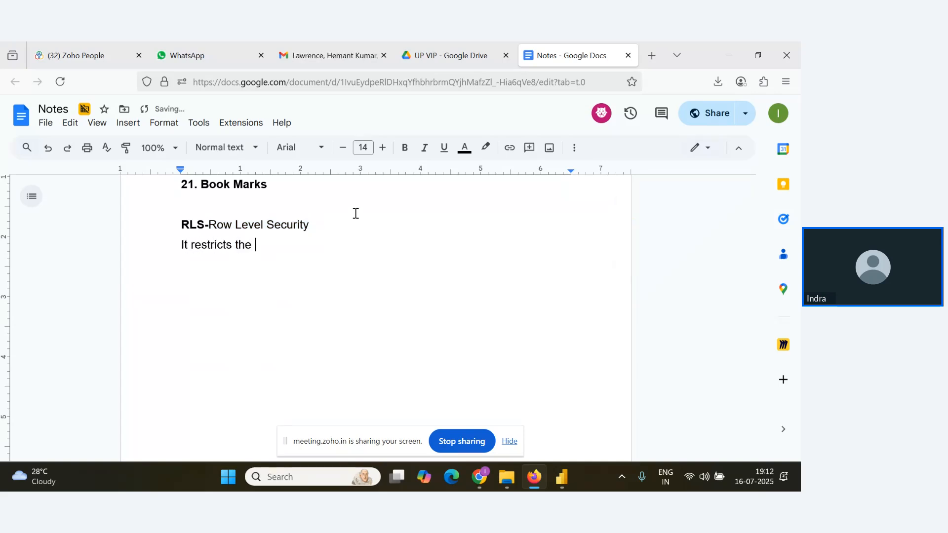
{"action": "type", "text": "data acc"}
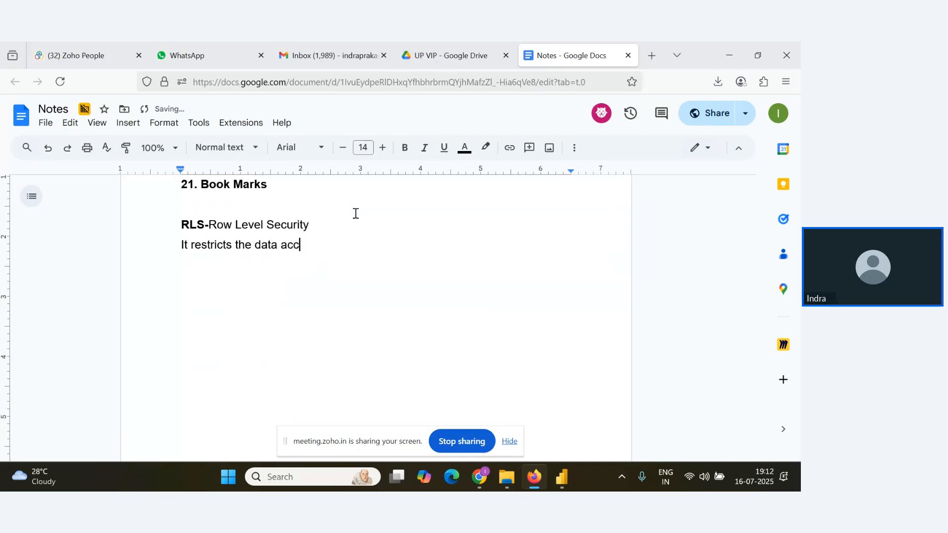
{"action": "type", "text": "ess for "}
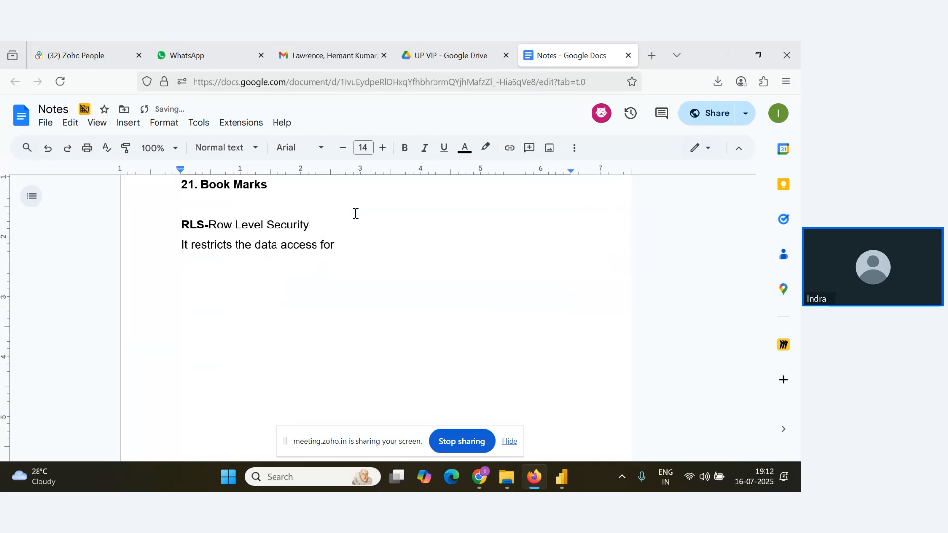
{"action": "type", "text": "users ba"}
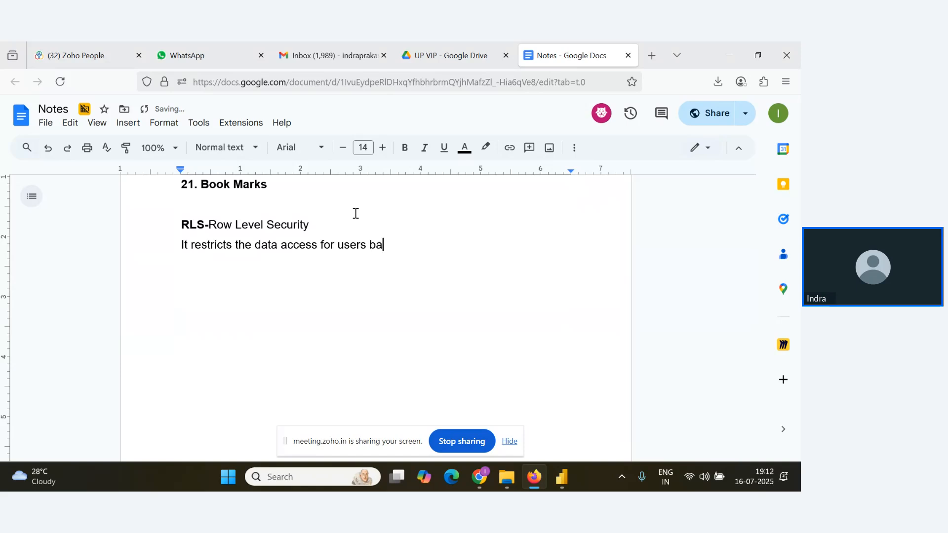
{"action": "type", "text": "sed "}
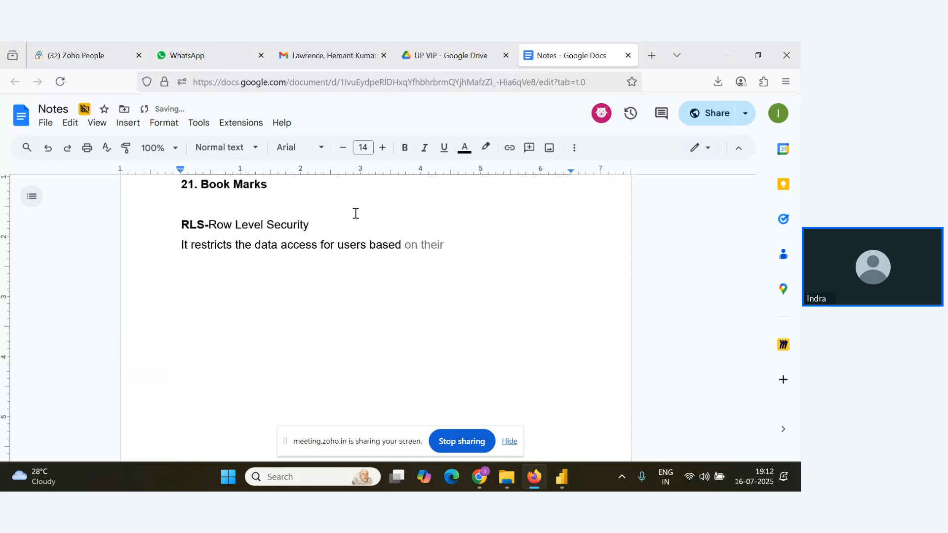
{"action": "type", "text": "onthi"}
{"action": "key", "text": "BackSpace"}
{"action": "key", "text": "BackSpace"}
{"action": "key", "text": "BackSpace"}
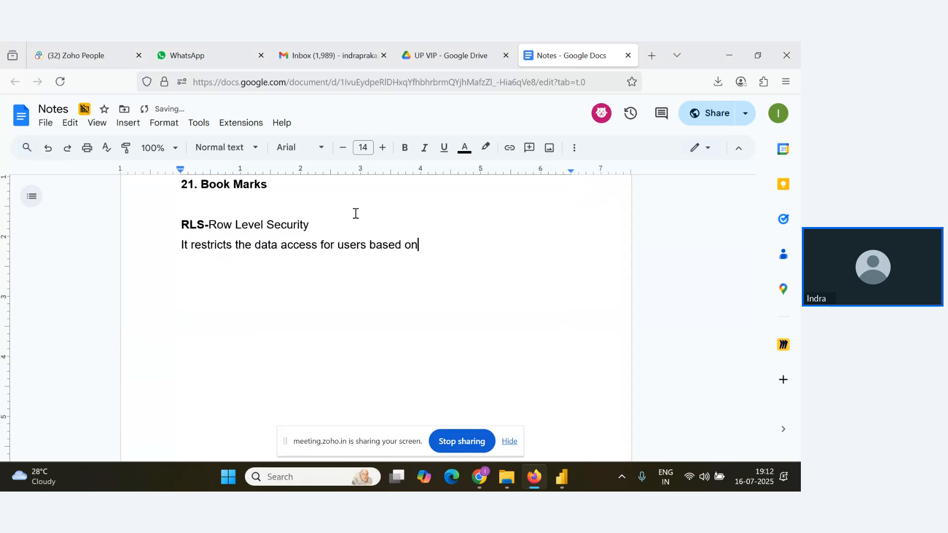
{"action": "type", "text": "their "}
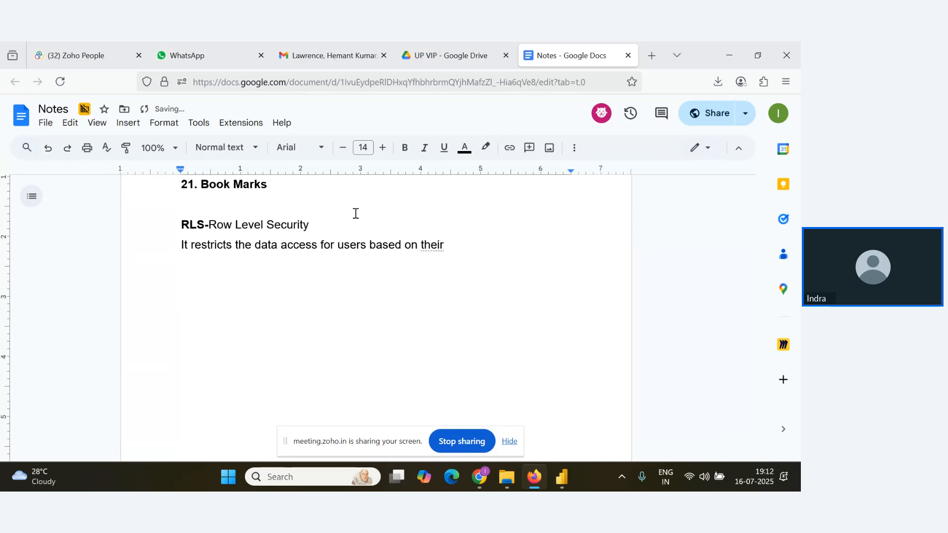
{"action": "type", "text": "role."}
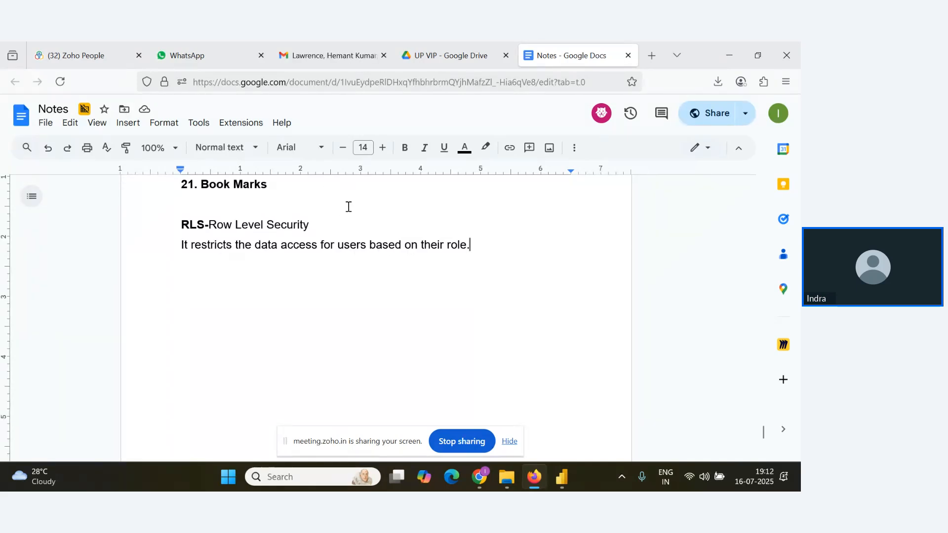
Switch to the Zoho webinar and read through the newest attendee replies in the Q&A.
{"action": "key", "text": "alt+Tab"}
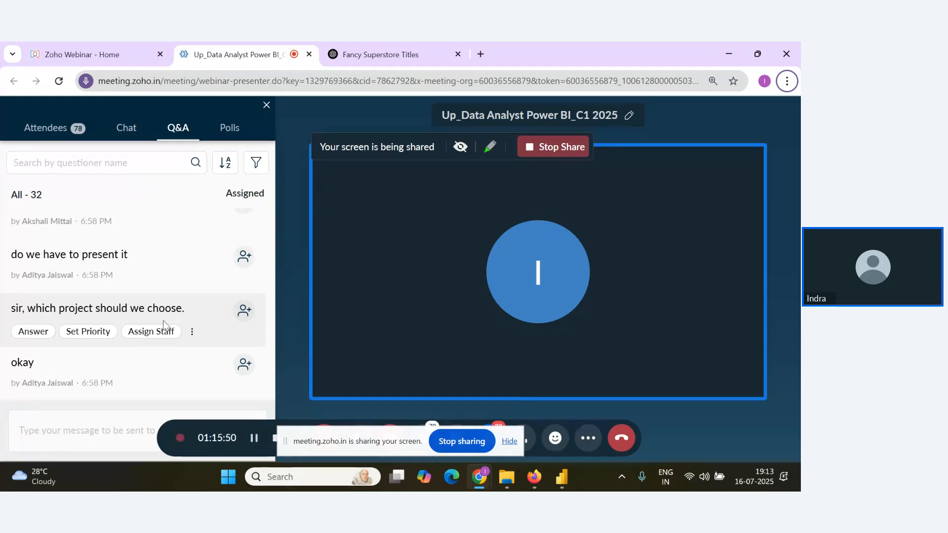
{"action": "scroll", "coordinate": [134, 338], "scroll_direction": "up", "scroll_amount": 2}
{"action": "scroll", "coordinate": [194, 364], "scroll_direction": "down", "scroll_amount": 3}
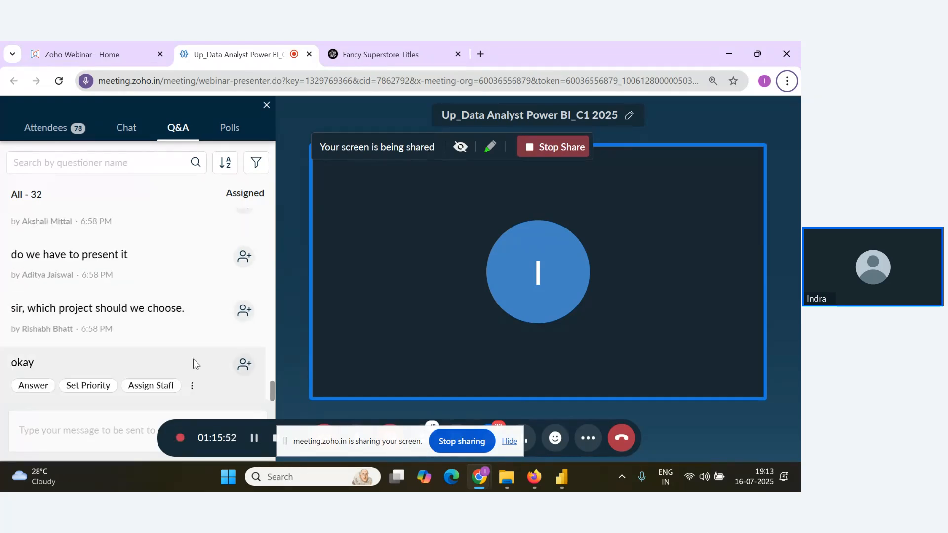
{"action": "mouse_move", "coordinate": [150, 334]}
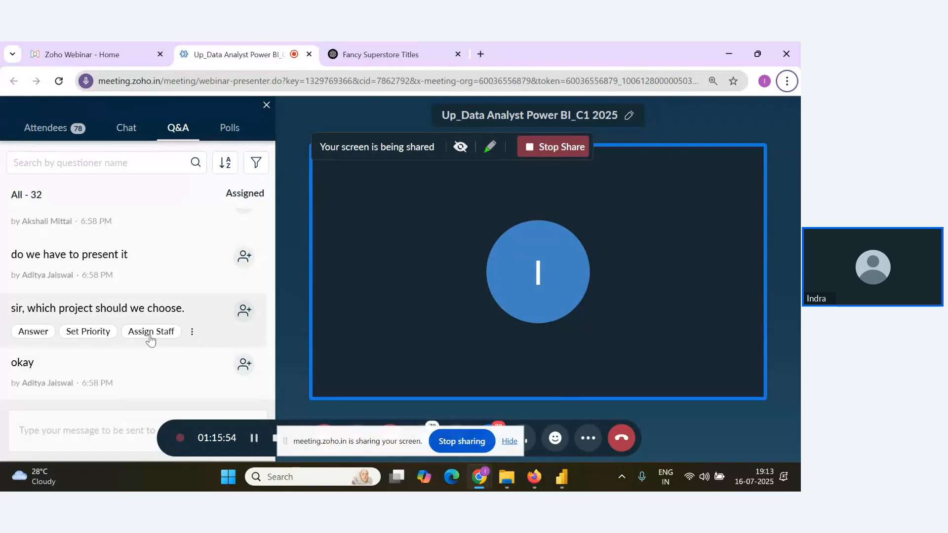
{"action": "scroll", "coordinate": [176, 344], "scroll_direction": "up", "scroll_amount": 3}
{"action": "scroll", "coordinate": [176, 344], "scroll_direction": "down", "scroll_amount": 3}
{"action": "mouse_move", "coordinate": [223, 364]}
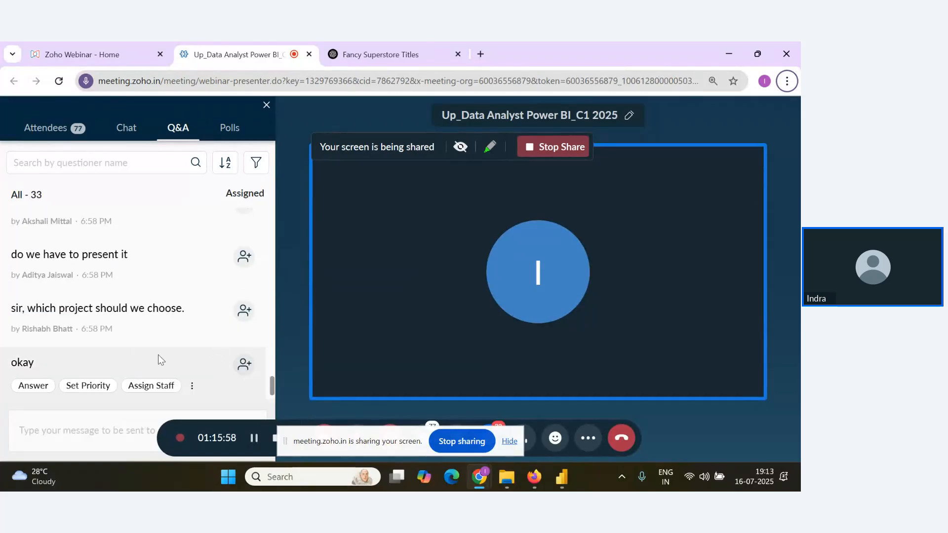
{"action": "scroll", "coordinate": [158, 355], "scroll_direction": "down", "scroll_amount": 1}
Return to the Notes document and add a numbered list with "Static" and "Dynamic" below the RLS definition.
{"action": "key", "text": "alt+Tab"}
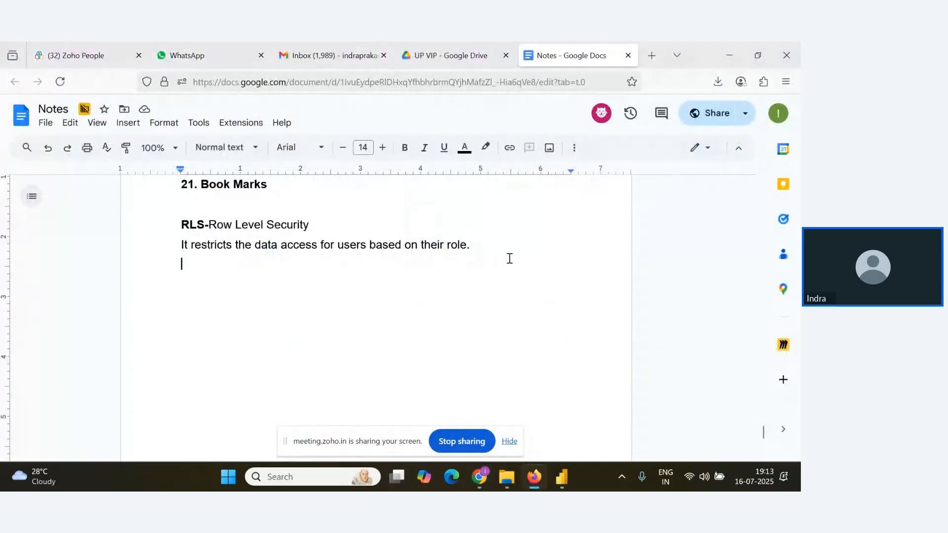
{"action": "left_click", "coordinate": [509, 258]}
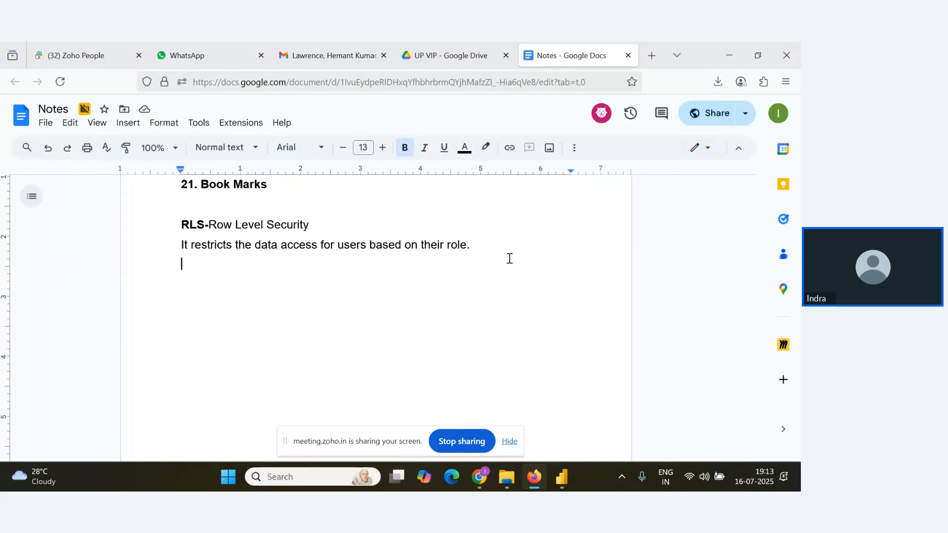
{"action": "type", "text": "1. Static"}
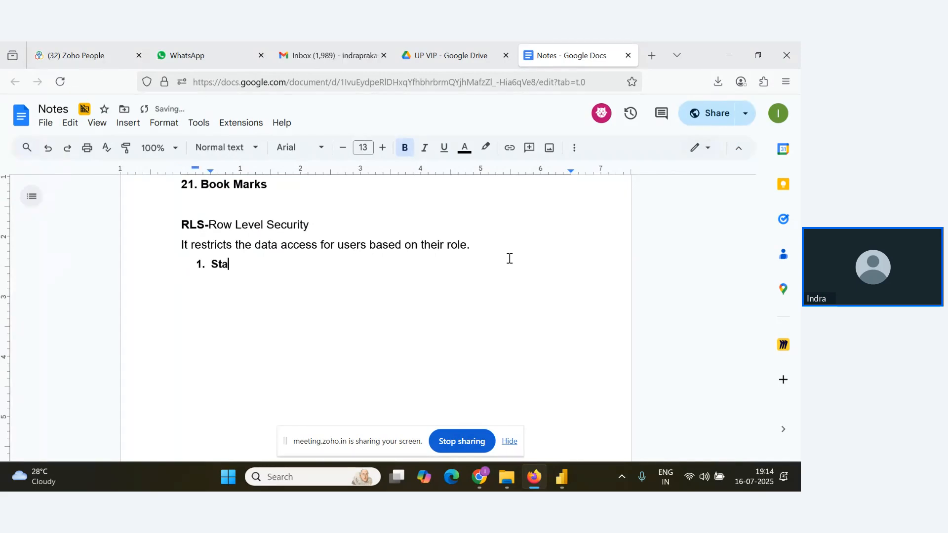
{"action": "key", "text": "Return"}
{"action": "type", "text": "Dynai"}
{"action": "key", "text": "BackSpace"}
{"action": "key", "text": "BackSpace"}
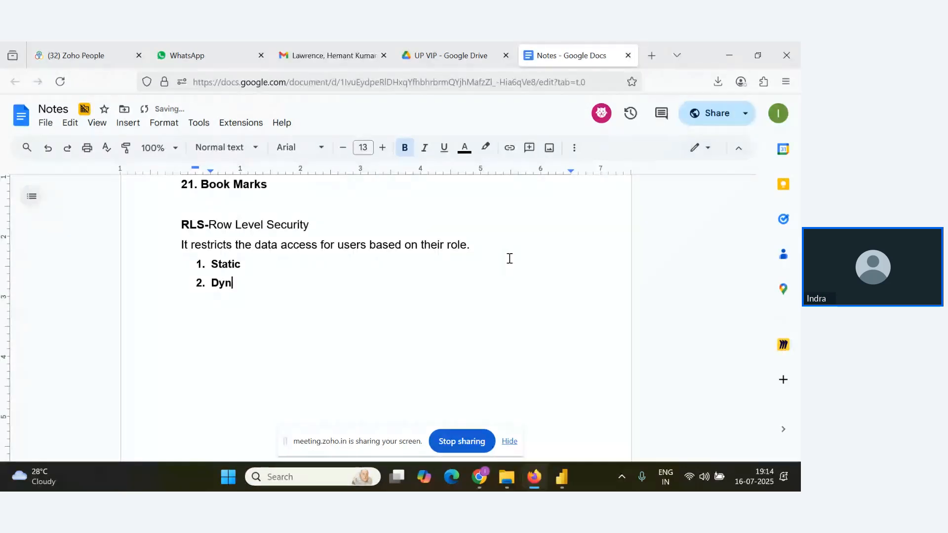
{"action": "type", "text": "amic"}
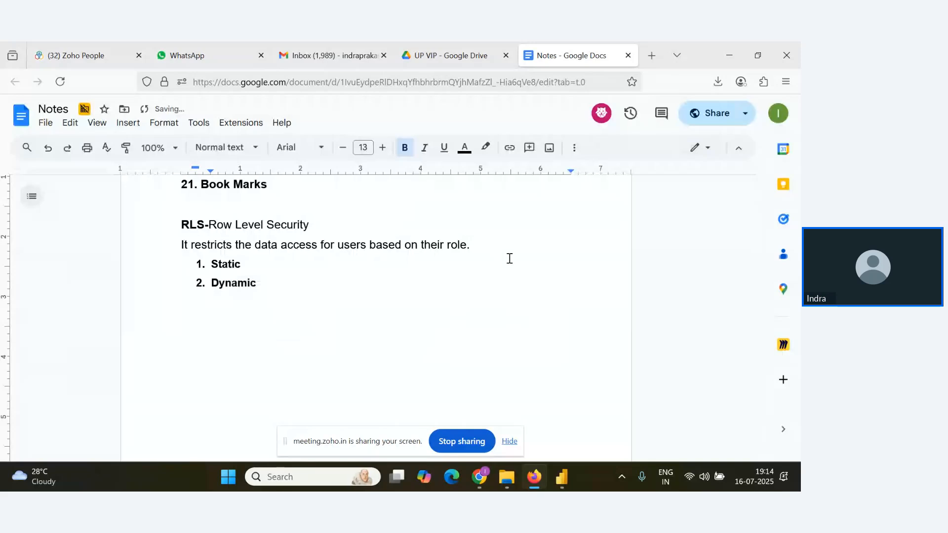
Under the Static item, add the unnumbered line "You manually create separate roles and apply fixed filter for each one" and remove its bold.
{"action": "left_click", "coordinate": [510, 259]}
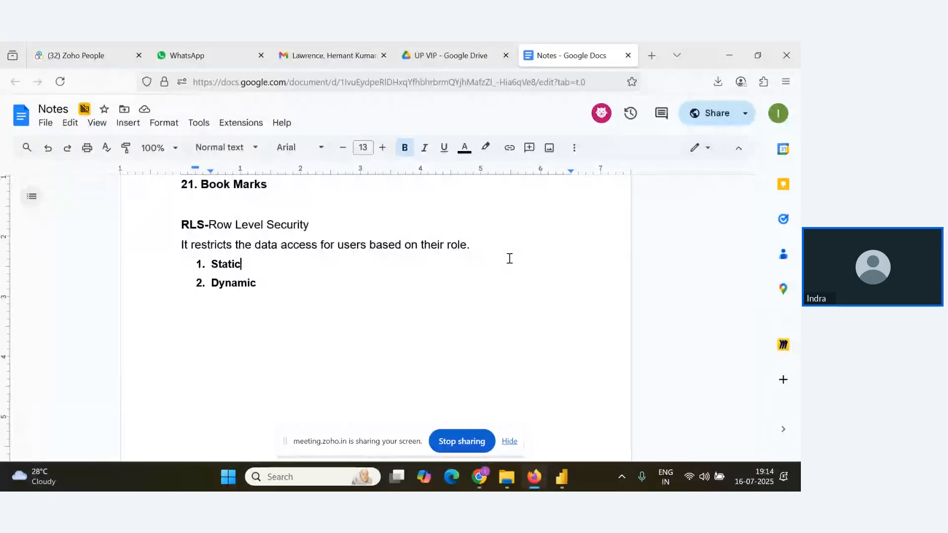
{"action": "key", "text": "Return"}
{"action": "key", "text": "BackSpace"}
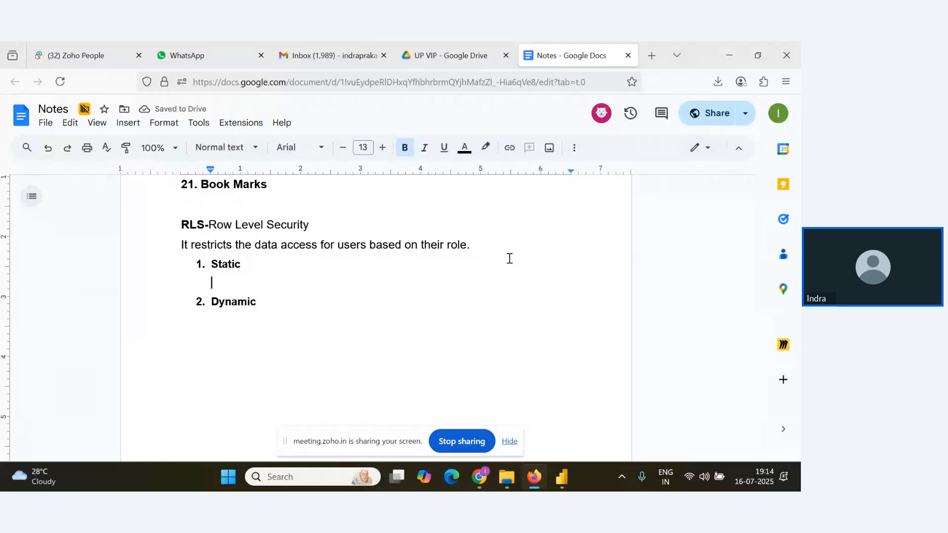
{"action": "type", "text": "You m"}
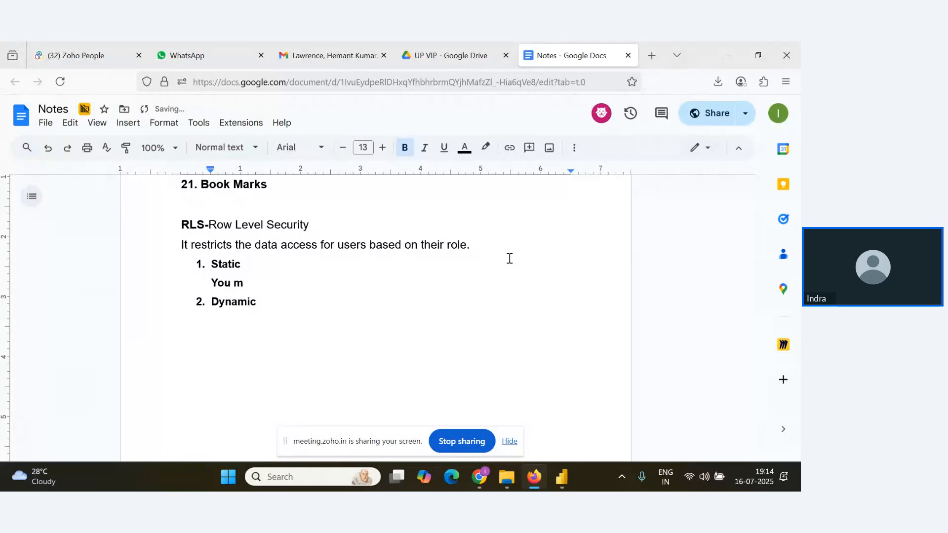
{"action": "type", "text": "anua"}
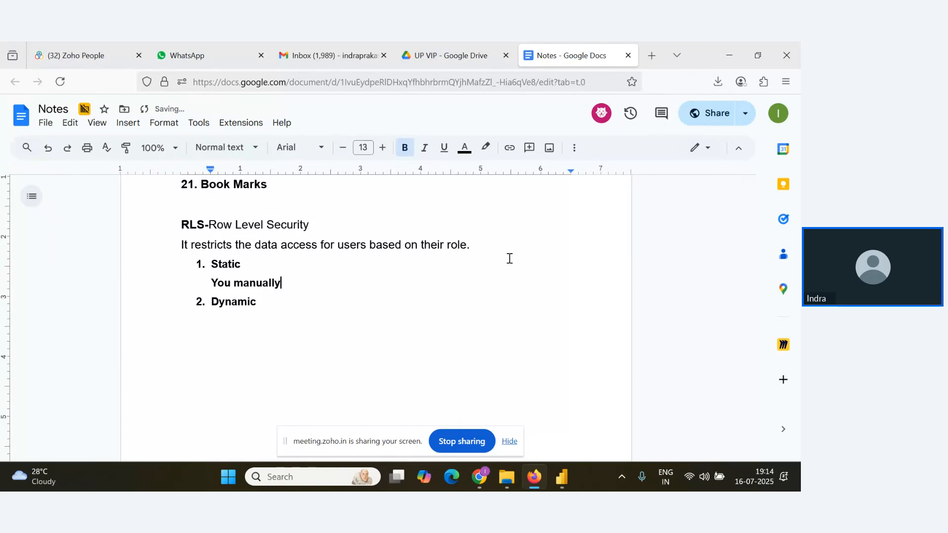
{"action": "type", "text": "lly create separa"}
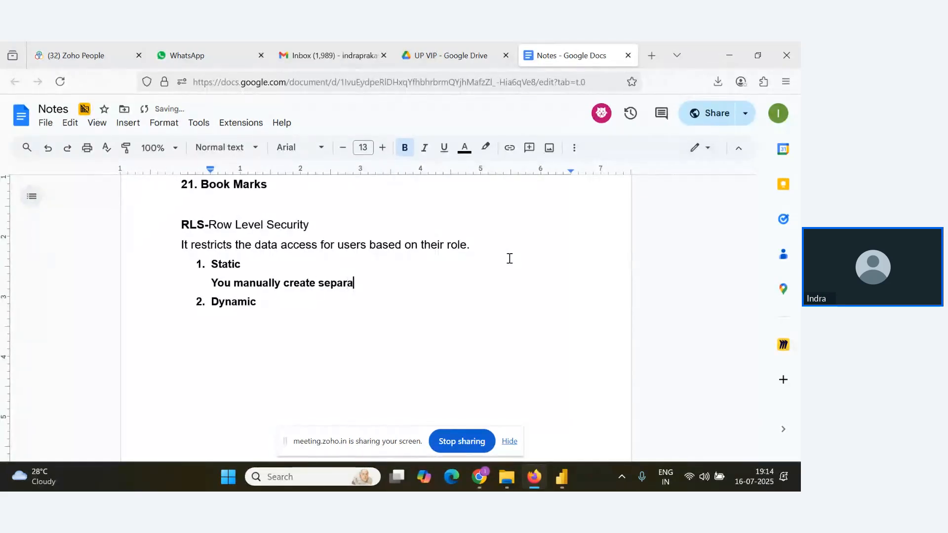
{"action": "type", "text": "te roles and appl"}
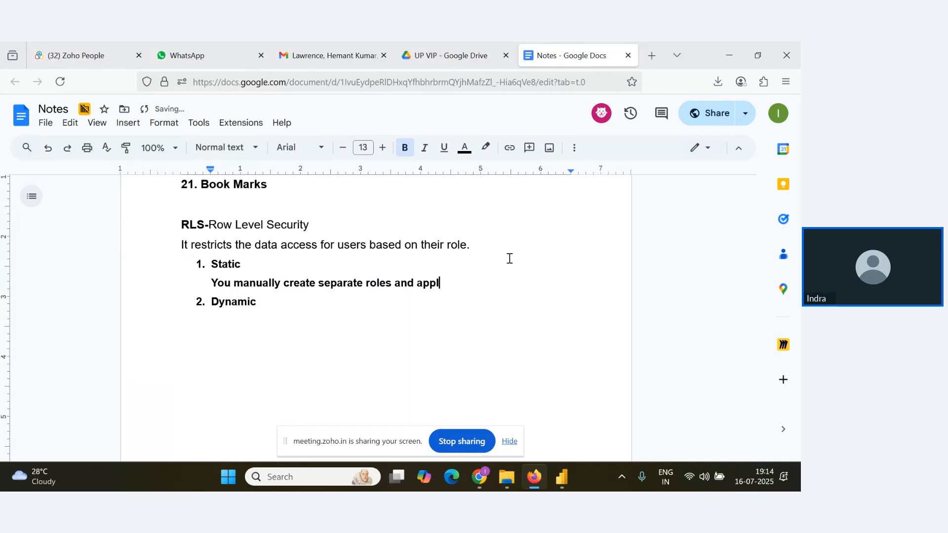
{"action": "type", "text": "y "}
{"action": "type", "text": "fi"}
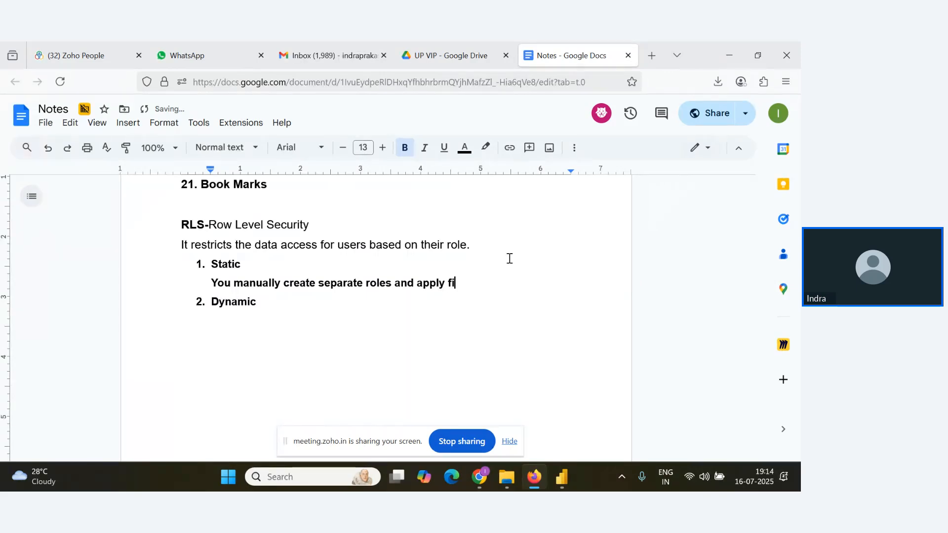
{"action": "type", "text": "xed filte"}
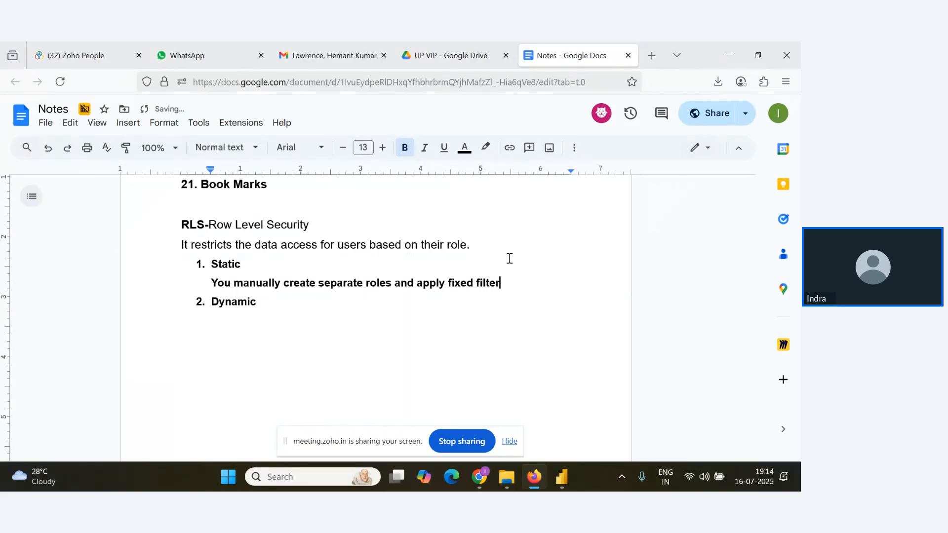
{"action": "type", "text": "r for each "}
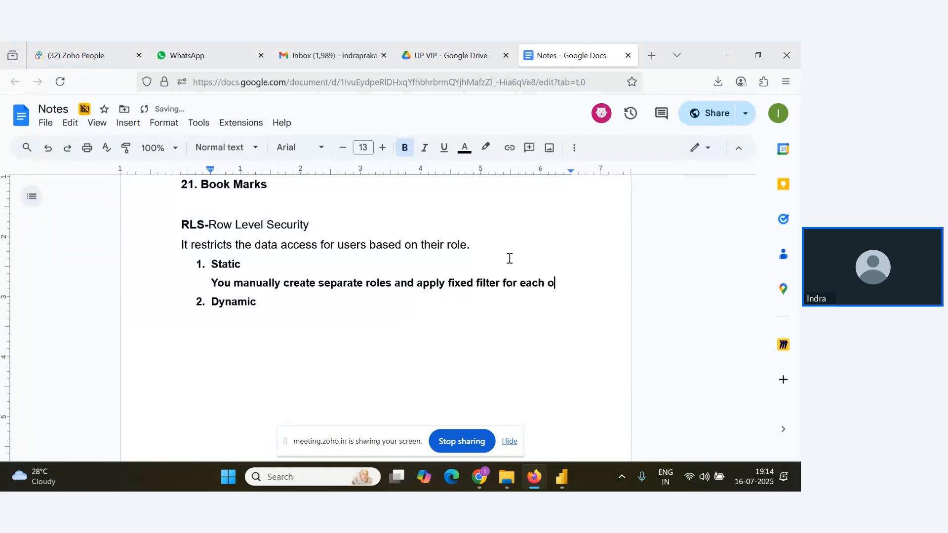
{"action": "type", "text": "one"}
{"action": "left_click_drag", "start_coordinate": [567, 284], "coordinate": [208, 285]}
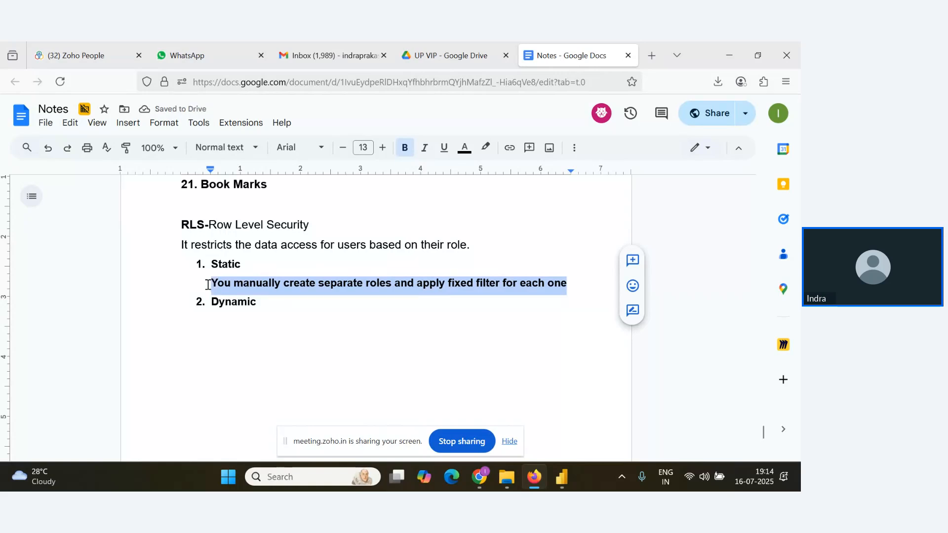
{"action": "key", "text": "ctrl+b"}
Switch to Power BI Desktop, expand the Orders table's fields and place a clustered bar chart on the left of Page 1.
{"action": "key", "text": "alt+Tab"}
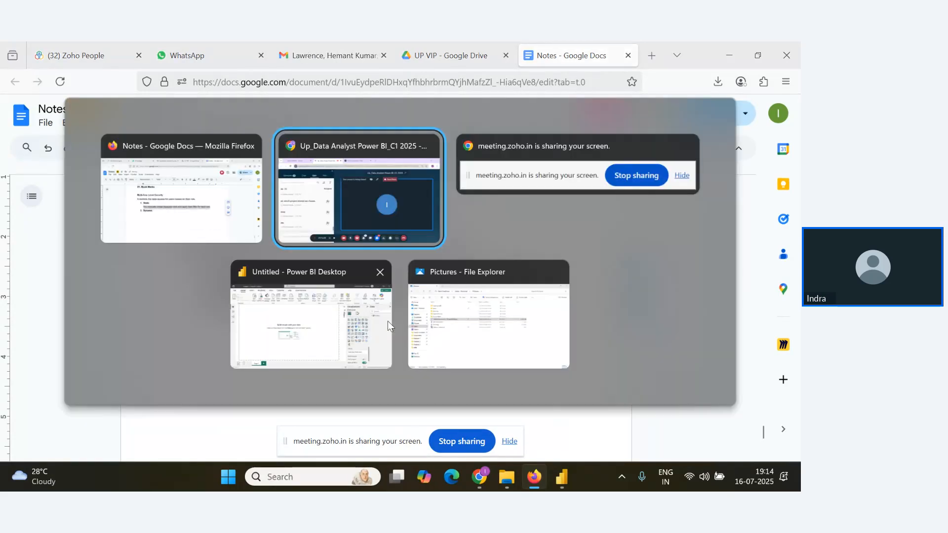
{"action": "left_click", "coordinate": [341, 336]}
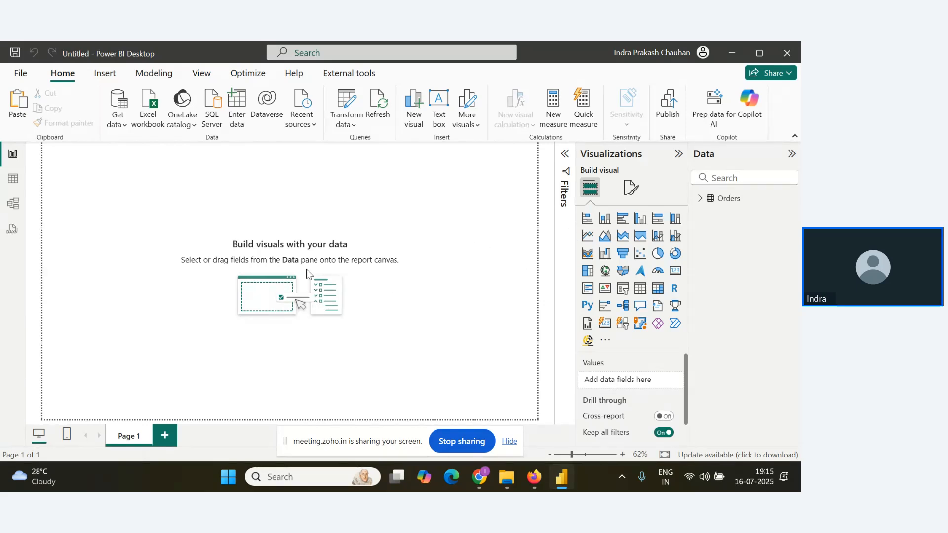
{"action": "left_click", "coordinate": [700, 198]}
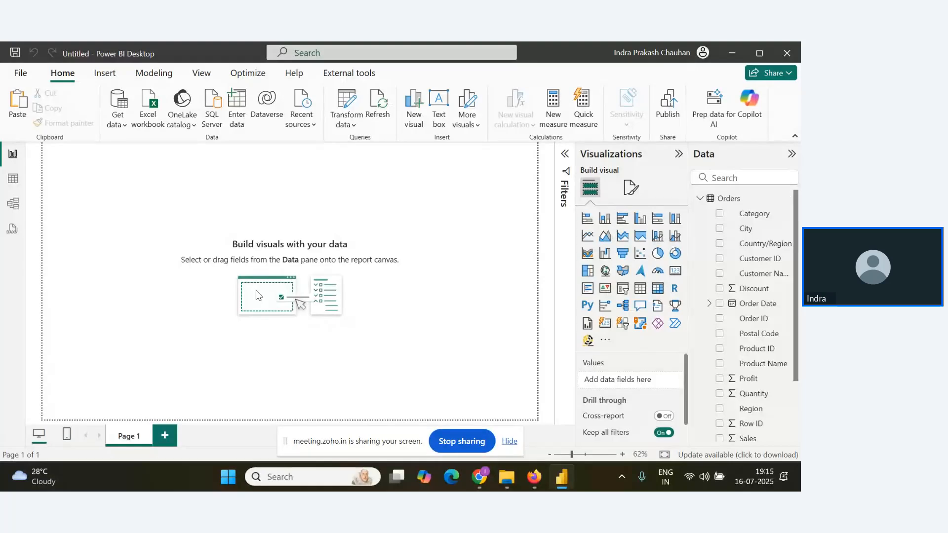
{"action": "left_click", "coordinate": [622, 218]}
{"action": "left_click_drag", "start_coordinate": [82, 158], "coordinate": [108, 248]}
Assign Category to the bar chart's Y-axis and Sales to its X-axis.
{"action": "scroll", "coordinate": [754, 364], "scroll_direction": "down", "scroll_amount": 2}
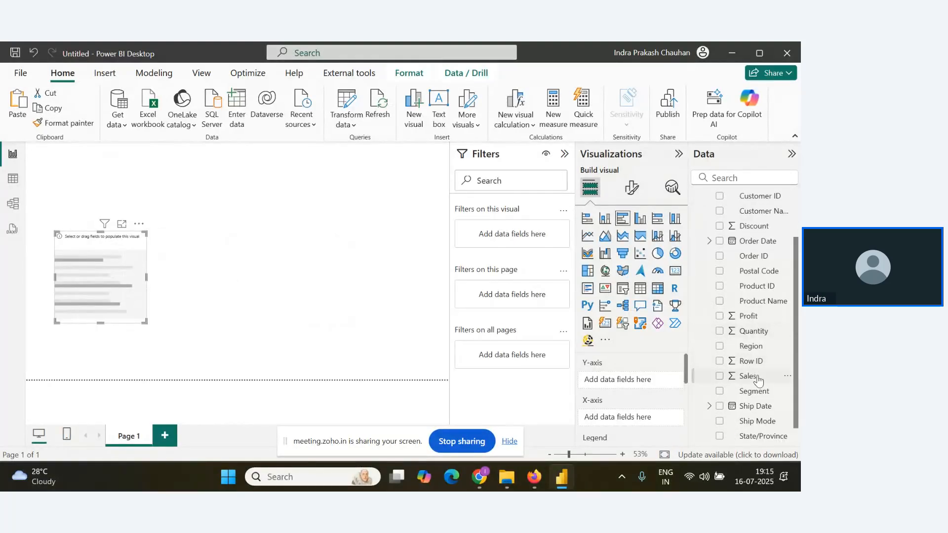
{"action": "scroll", "coordinate": [760, 246], "scroll_direction": "up", "scroll_amount": 2}
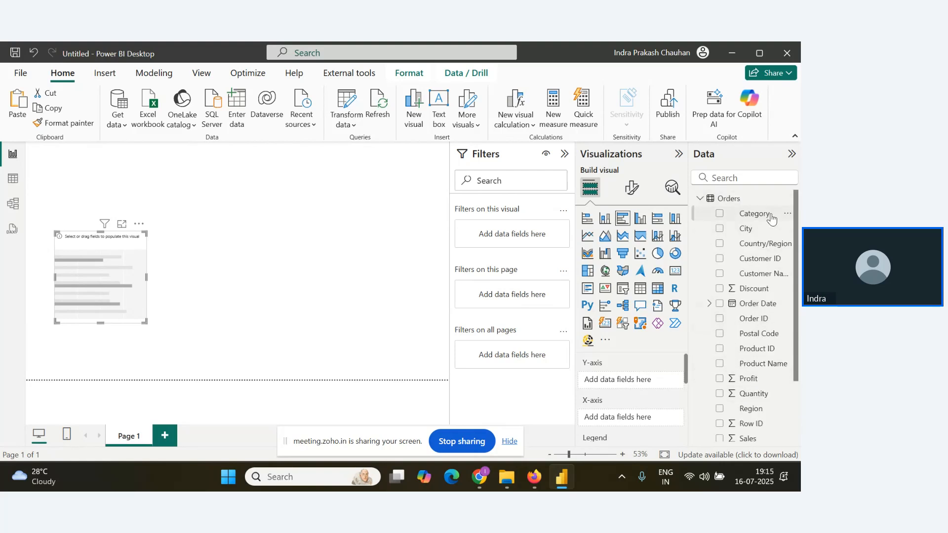
{"action": "left_click_drag", "start_coordinate": [769, 213], "coordinate": [650, 387]}
{"action": "scroll", "coordinate": [746, 393], "scroll_direction": "down", "scroll_amount": 3}
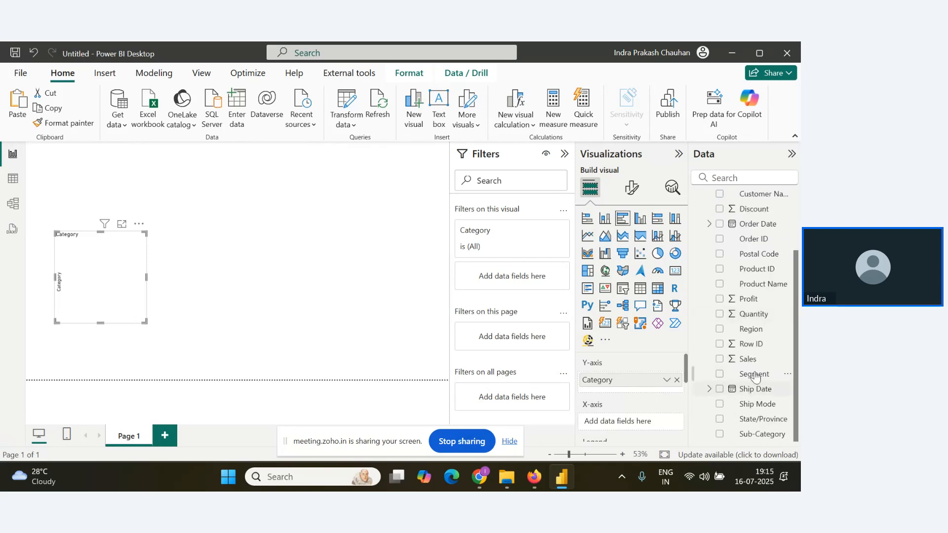
{"action": "left_click", "coordinate": [719, 359]}
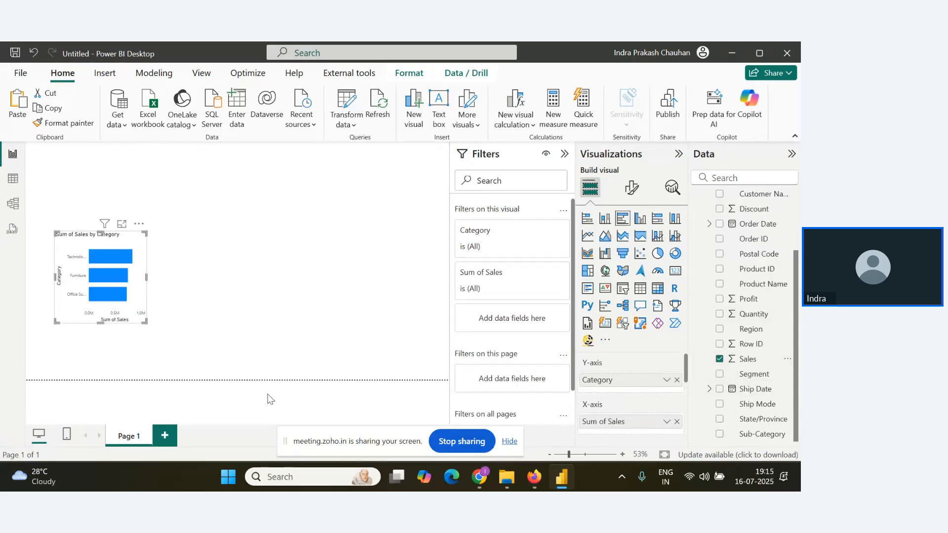
Enlarge the Sales by Category bar chart slightly and move it closer to the page's left edge.
{"action": "left_click_drag", "start_coordinate": [146, 322], "coordinate": [157, 342]}
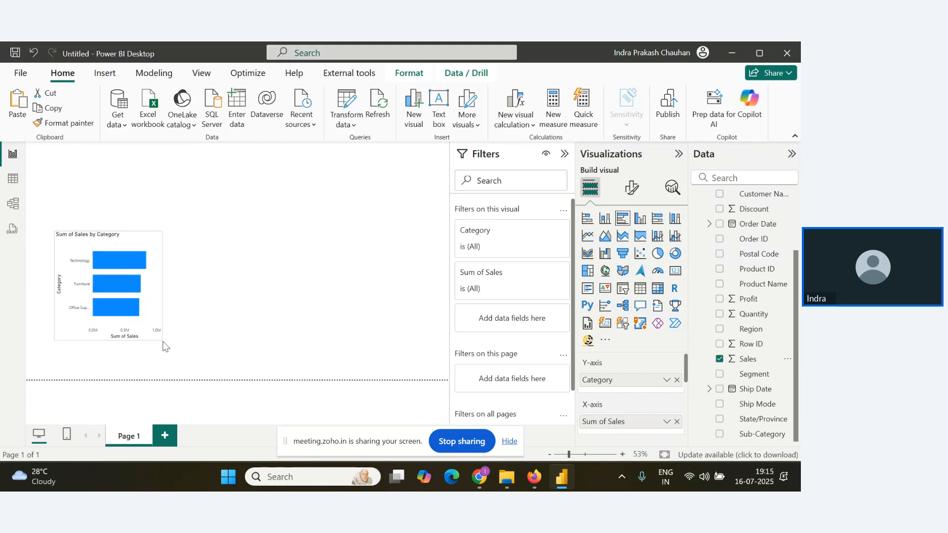
{"action": "left_click_drag", "start_coordinate": [100, 239], "coordinate": [93, 239]}
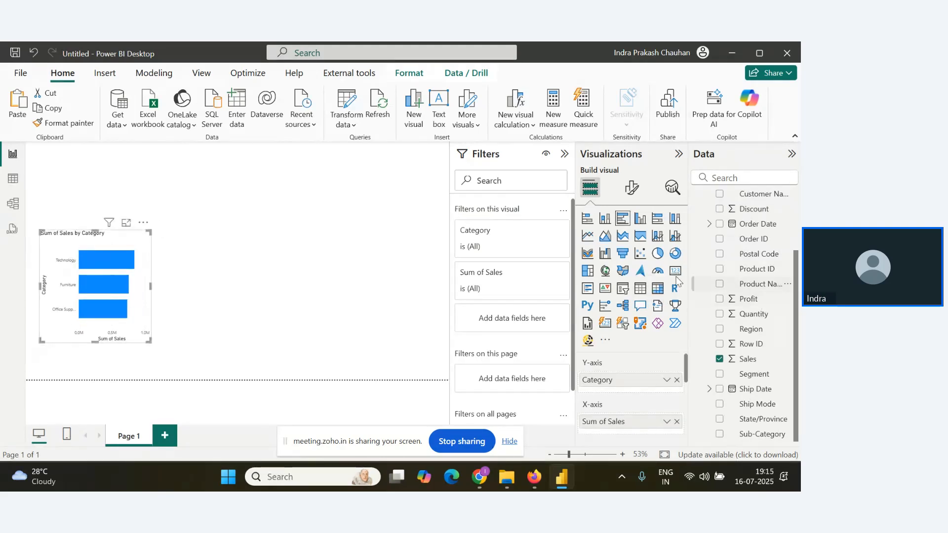
{"action": "left_click", "coordinate": [406, 286]}
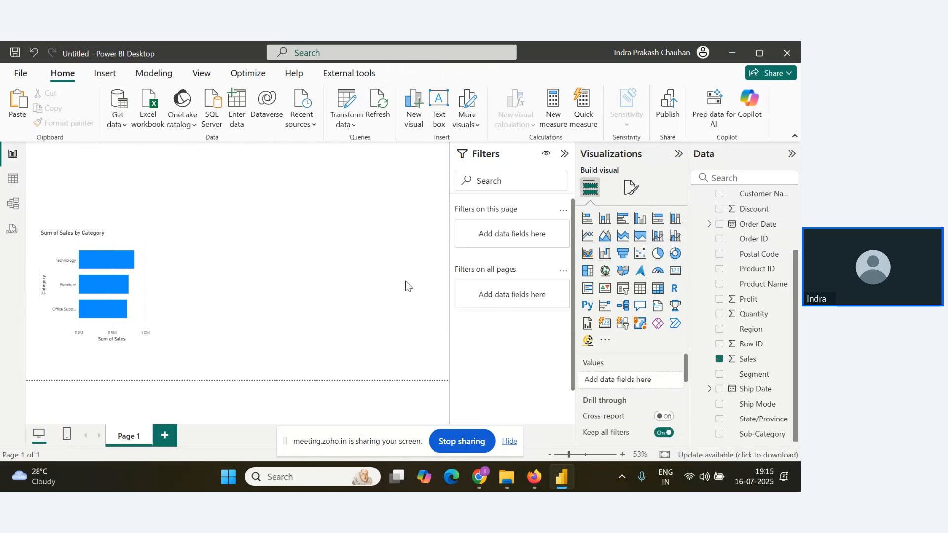
Add a donut chart to the right of the bar chart, with Region as the legend and Profit as the values.
{"action": "left_click", "coordinate": [674, 253]}
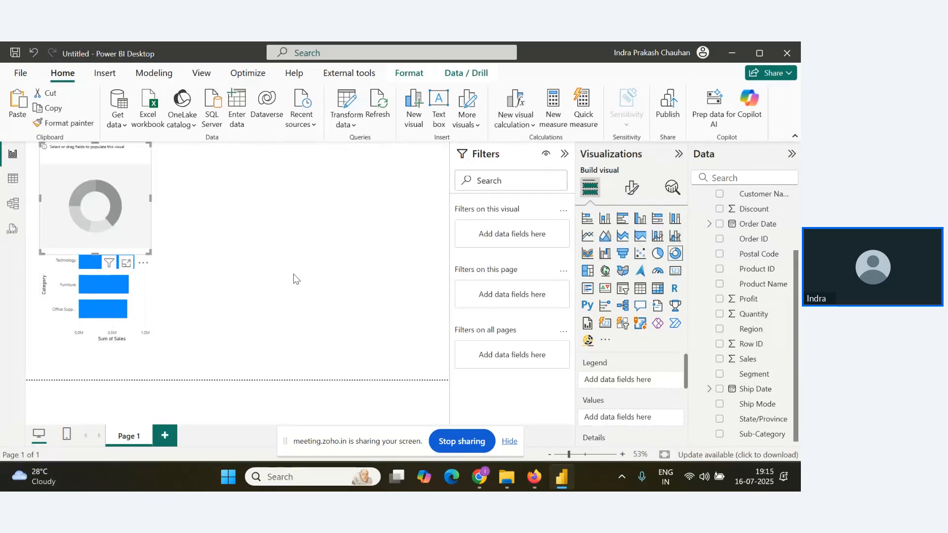
{"action": "left_click_drag", "start_coordinate": [111, 157], "coordinate": [233, 247]}
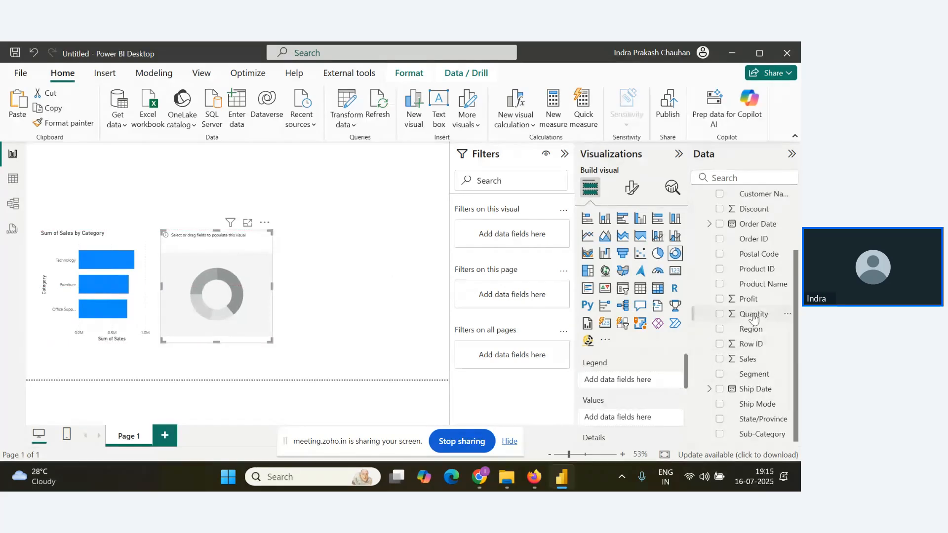
{"action": "left_click_drag", "start_coordinate": [748, 300], "coordinate": [641, 387]}
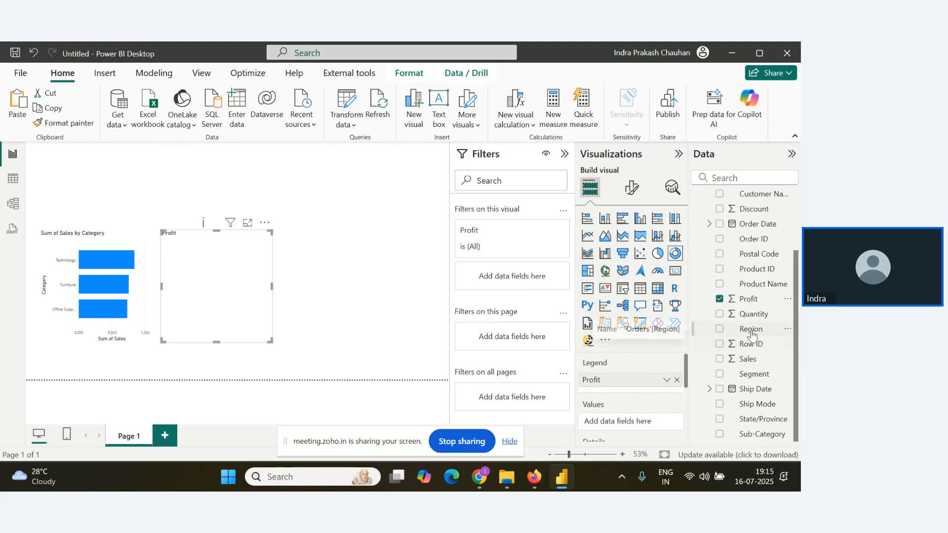
{"action": "left_click_drag", "start_coordinate": [623, 381], "coordinate": [639, 418]}
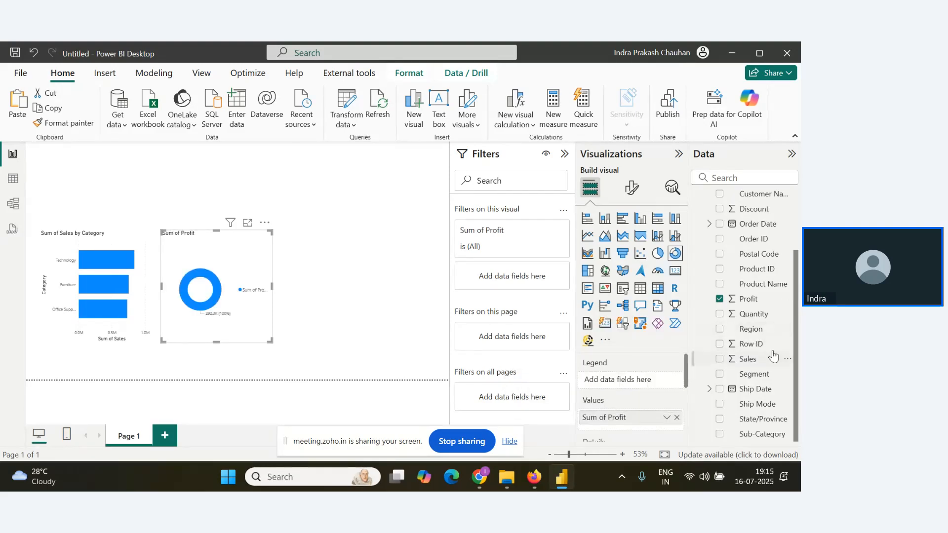
{"action": "left_click_drag", "start_coordinate": [756, 334], "coordinate": [637, 380]}
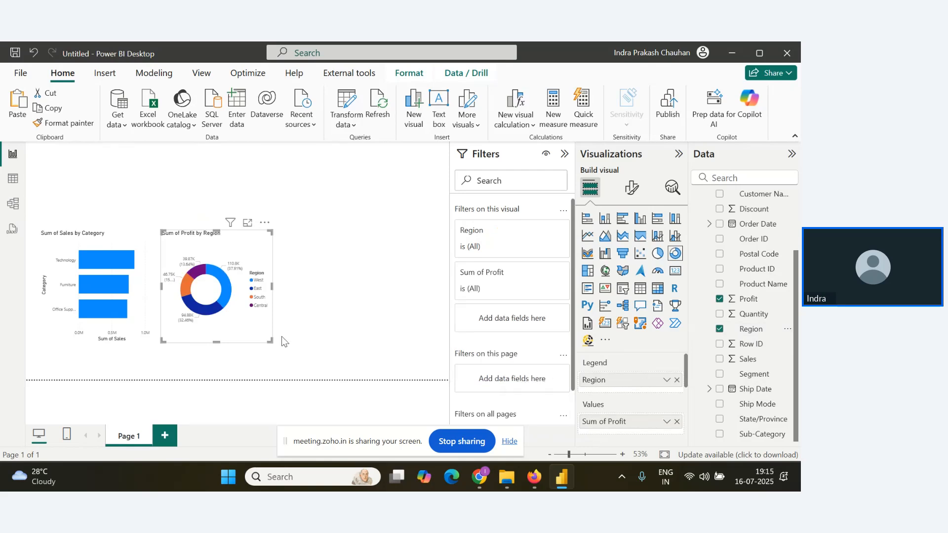
{"action": "left_click", "coordinate": [331, 279]}
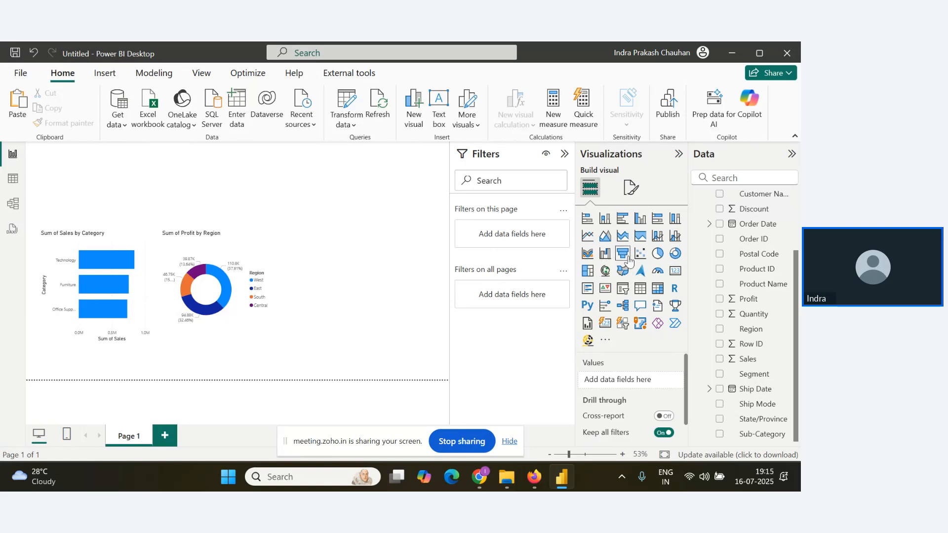
Add a funnel chart with Sub-Category as category and Sales as values, and shift the funnel and donut charts closer to the bar chart.
{"action": "left_click", "coordinate": [622, 253]}
{"action": "left_click_drag", "start_coordinate": [69, 160], "coordinate": [333, 243]}
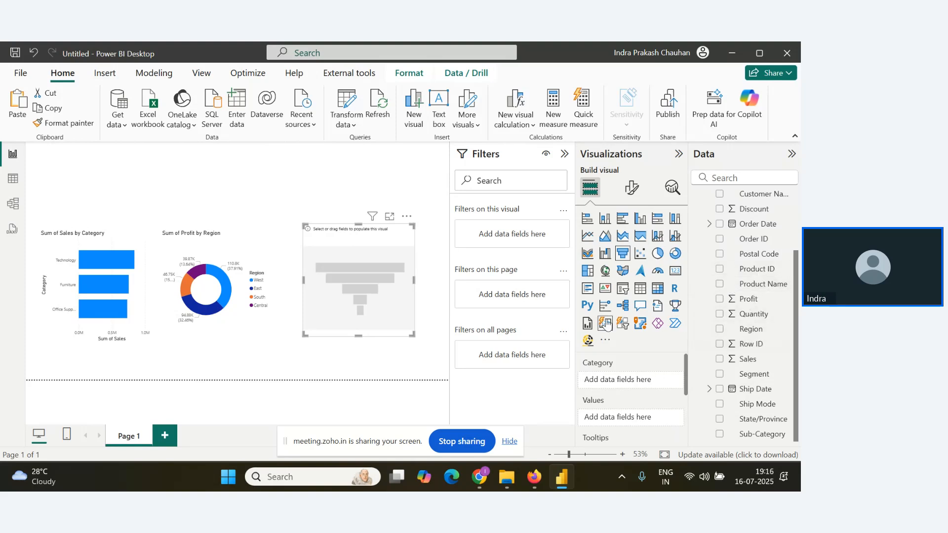
{"action": "scroll", "coordinate": [758, 334], "scroll_direction": "up", "scroll_amount": 3}
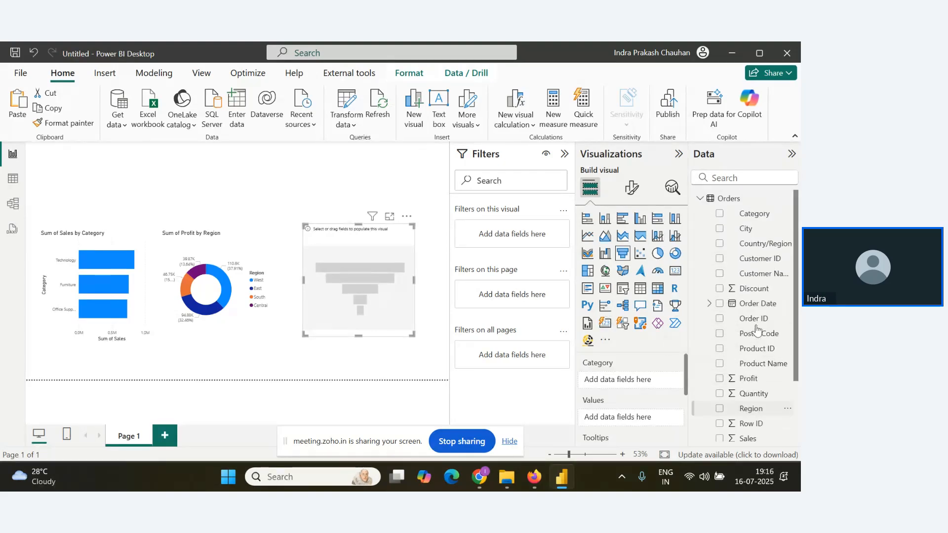
{"action": "scroll", "coordinate": [754, 375], "scroll_direction": "down", "scroll_amount": 3}
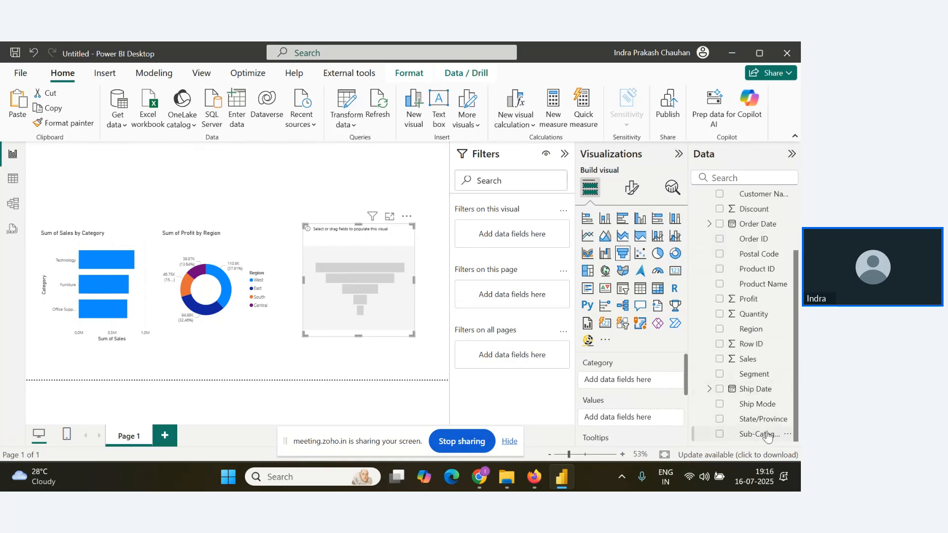
{"action": "left_click_drag", "start_coordinate": [762, 434], "coordinate": [658, 383]}
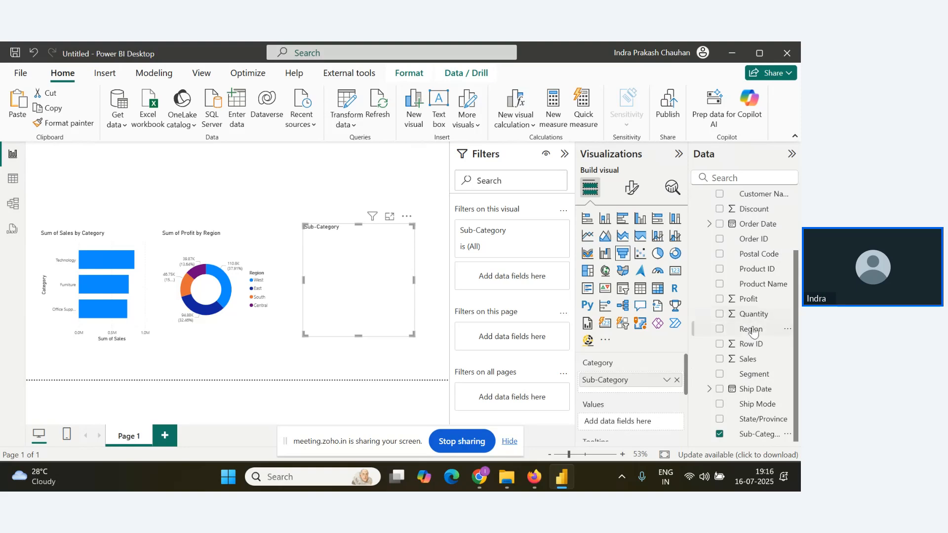
{"action": "left_click_drag", "start_coordinate": [748, 359], "coordinate": [645, 413]}
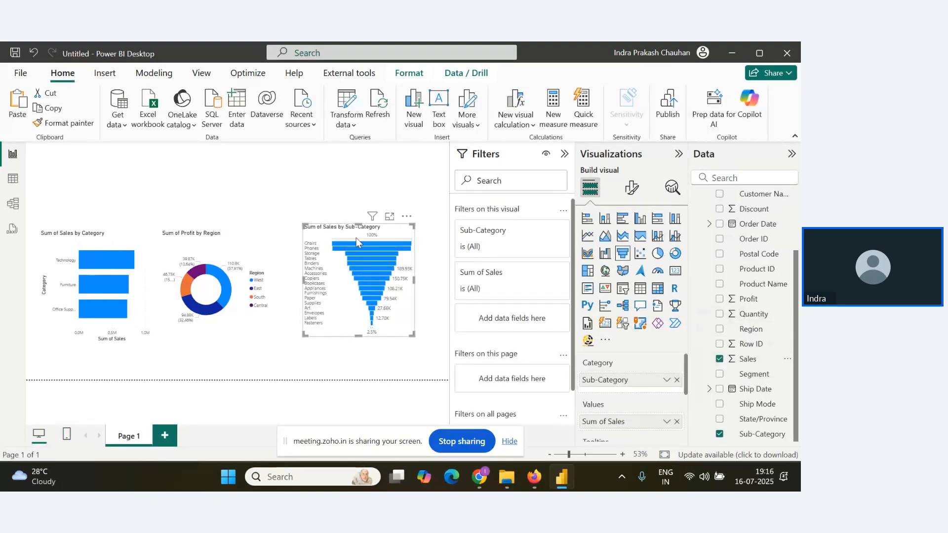
{"action": "left_click", "coordinate": [215, 238]}
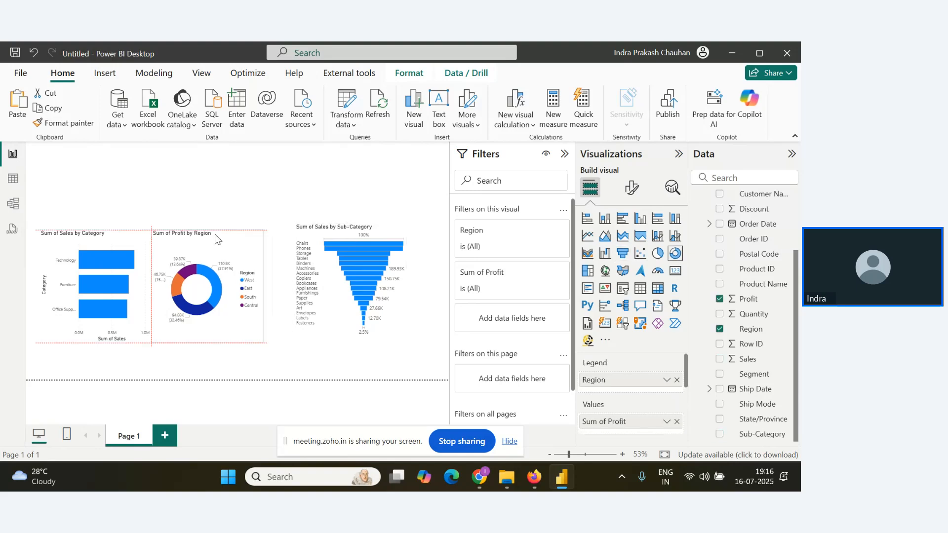
Turn on data labels for the Sales by Category bar chart and set their position to Inside center.
{"action": "left_click", "coordinate": [65, 243]}
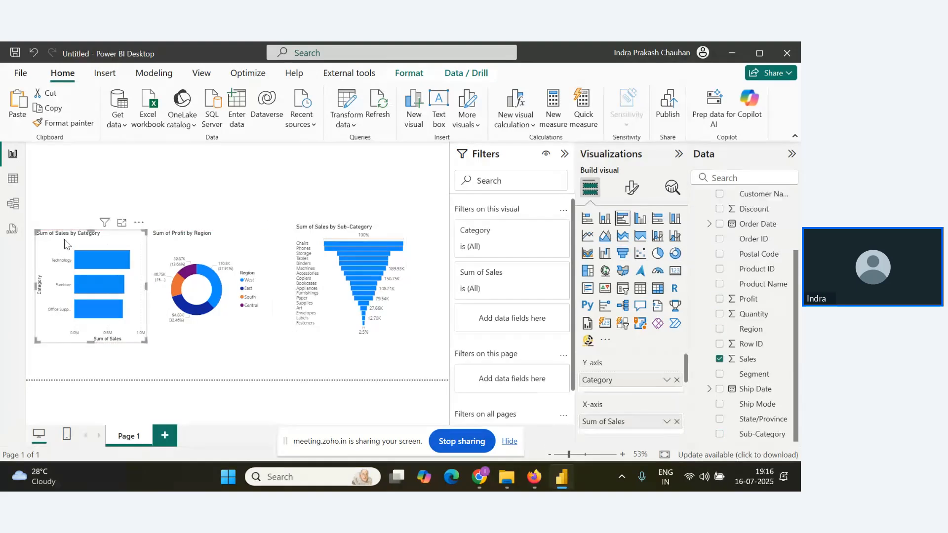
{"action": "left_click", "coordinate": [632, 188]}
{"action": "scroll", "coordinate": [622, 345], "scroll_direction": "down", "scroll_amount": 1}
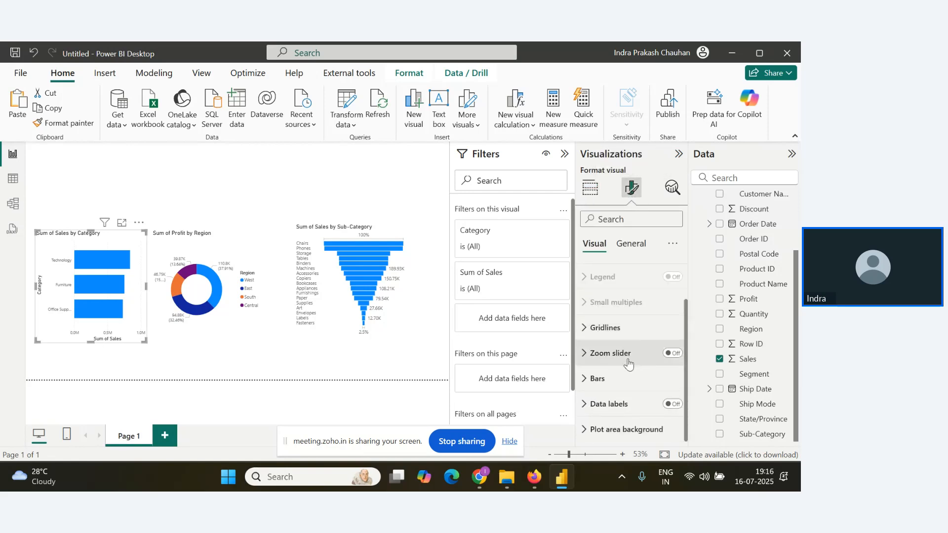
{"action": "left_click", "coordinate": [608, 404]}
{"action": "left_click", "coordinate": [672, 404]}
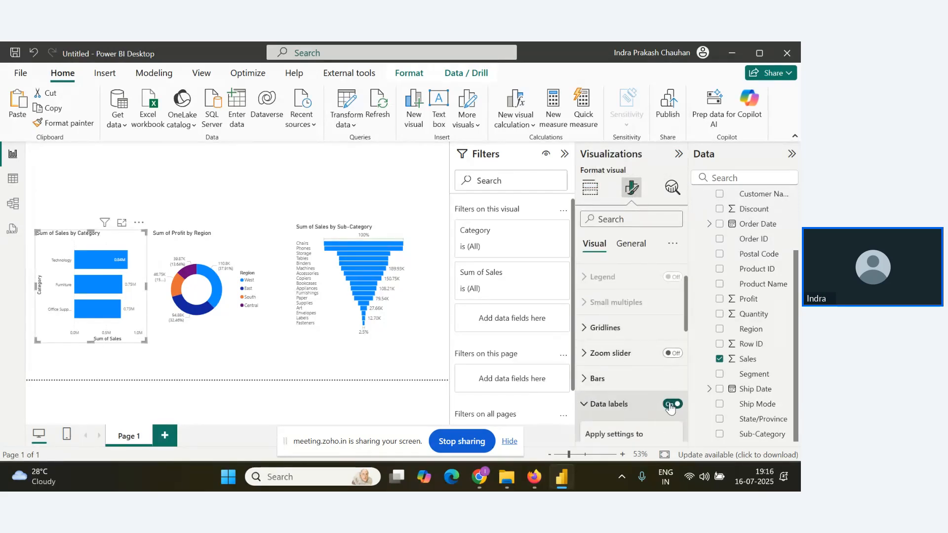
{"action": "scroll", "coordinate": [641, 382], "scroll_direction": "down", "scroll_amount": 3}
{"action": "scroll", "coordinate": [644, 389], "scroll_direction": "down", "scroll_amount": 2}
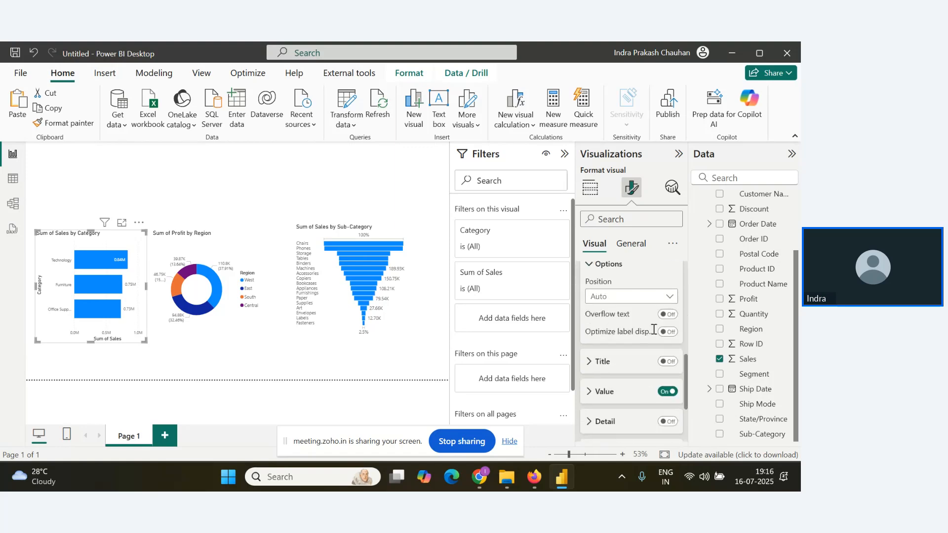
{"action": "left_click", "coordinate": [657, 298]}
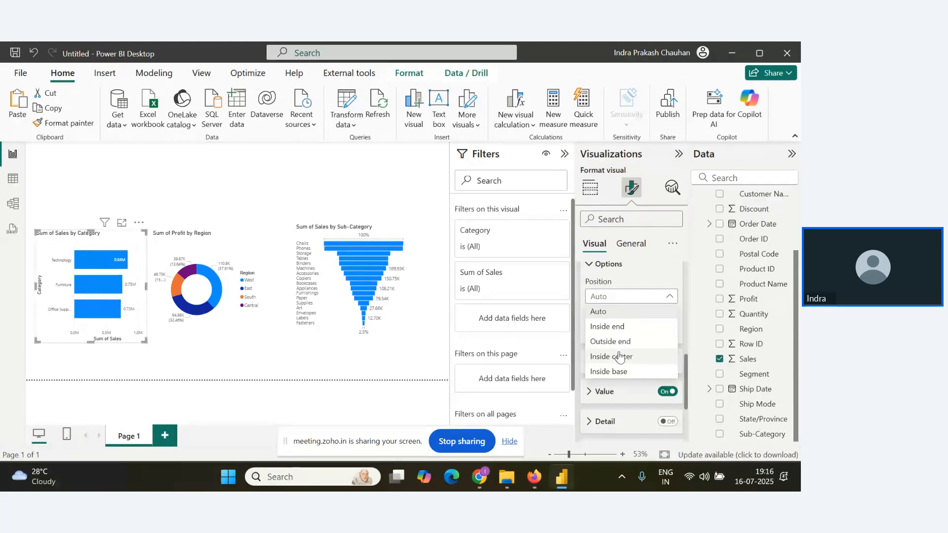
{"action": "left_click", "coordinate": [621, 356]}
Set the font size of the bar chart's data label values to 15.
{"action": "left_click", "coordinate": [589, 374]}
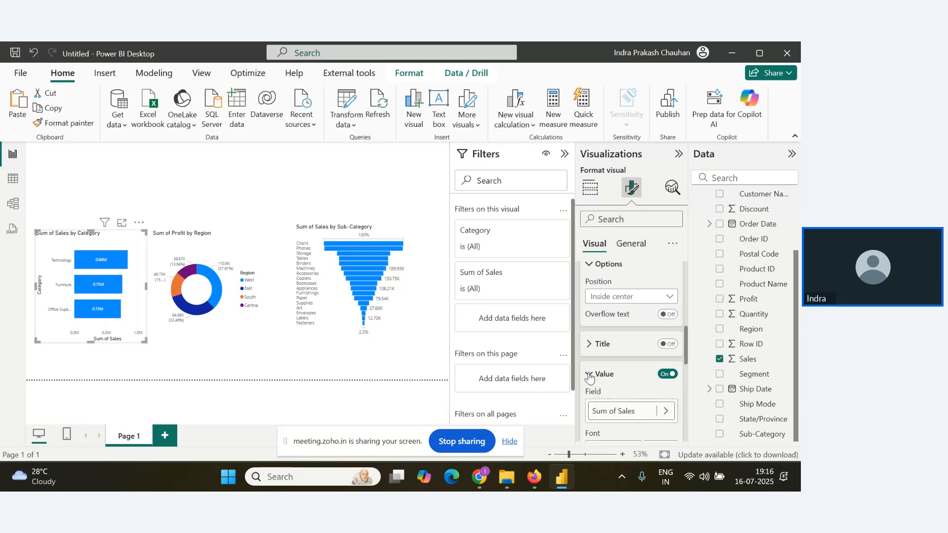
{"action": "scroll", "coordinate": [611, 397], "scroll_direction": "down", "scroll_amount": 3}
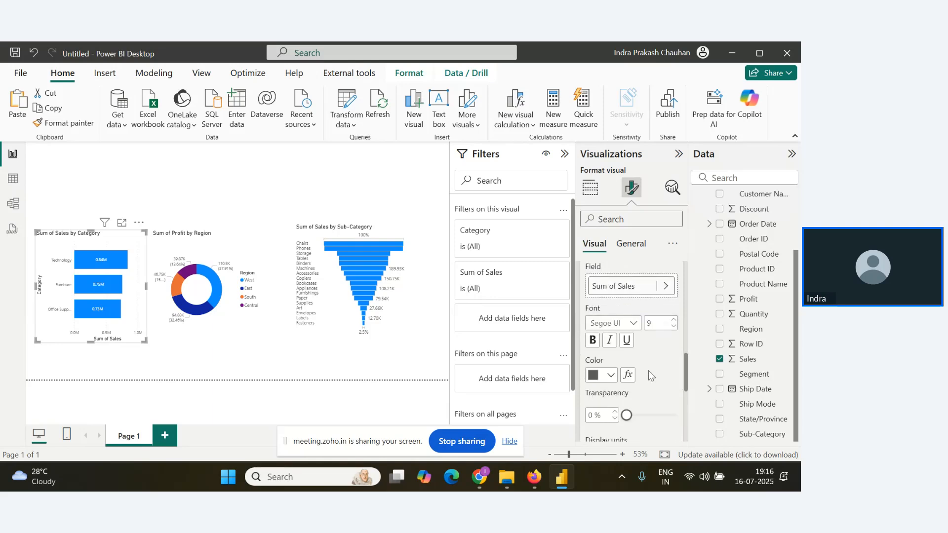
{"action": "left_click", "coordinate": [675, 322]}
{"action": "left_click", "coordinate": [675, 322]}
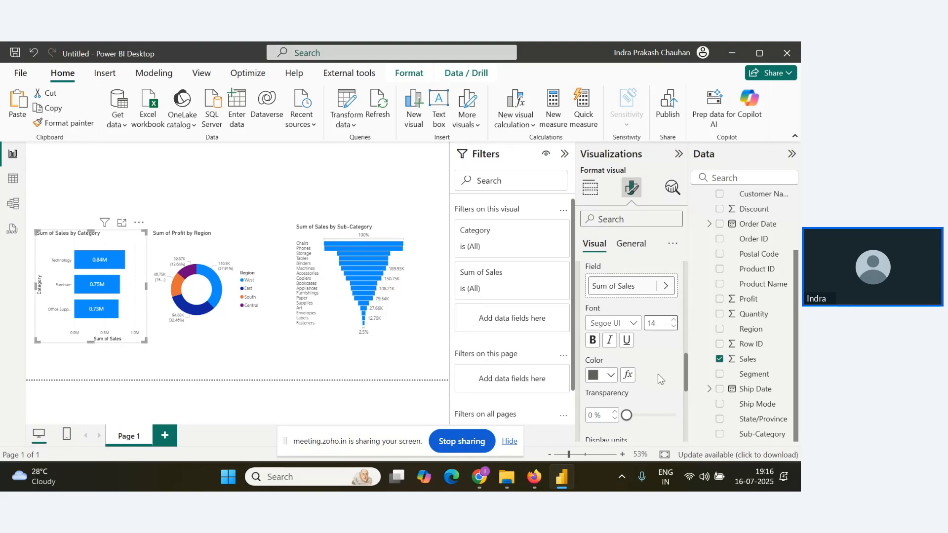
{"action": "left_click", "coordinate": [674, 319]}
Enlarge the bar and donut charts down toward the page's lower edge, with the bar chart against the page's left edge.
{"action": "left_click_drag", "start_coordinate": [145, 342], "coordinate": [157, 372]}
{"action": "left_click_drag", "start_coordinate": [104, 236], "coordinate": [94, 236]}
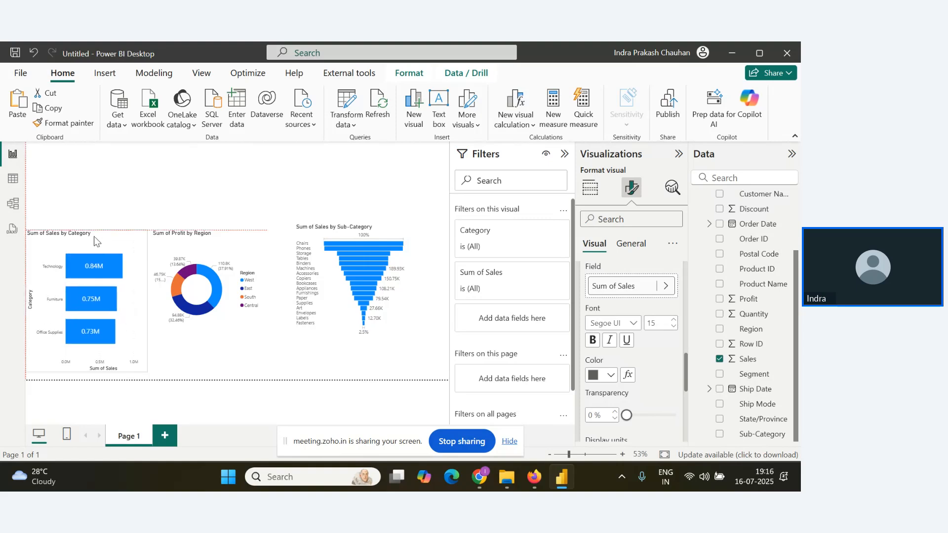
{"action": "left_click", "coordinate": [217, 242]}
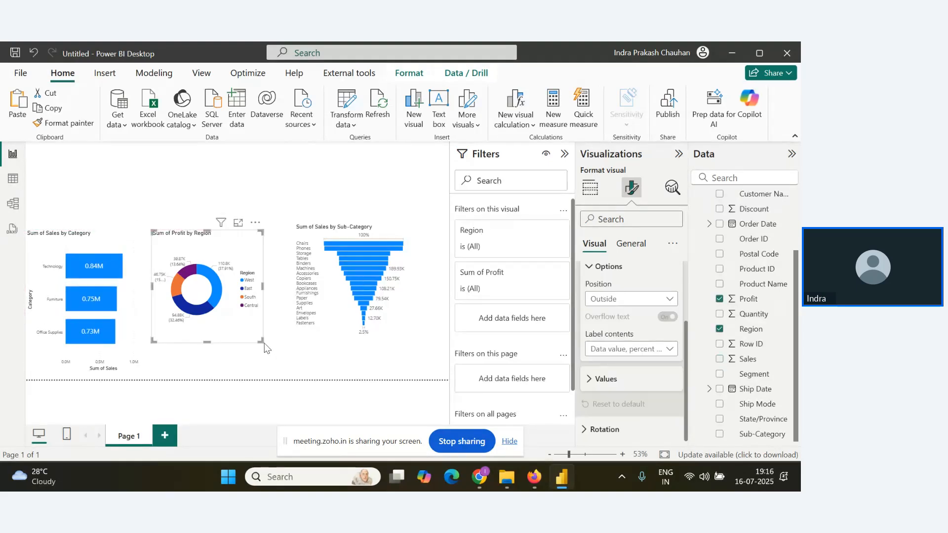
{"action": "left_click_drag", "start_coordinate": [265, 342], "coordinate": [282, 383]}
Enlarge the Sales by Sub-Category funnel chart down to the page's lower edge and widen it toward the right edge.
{"action": "left_click", "coordinate": [330, 228]}
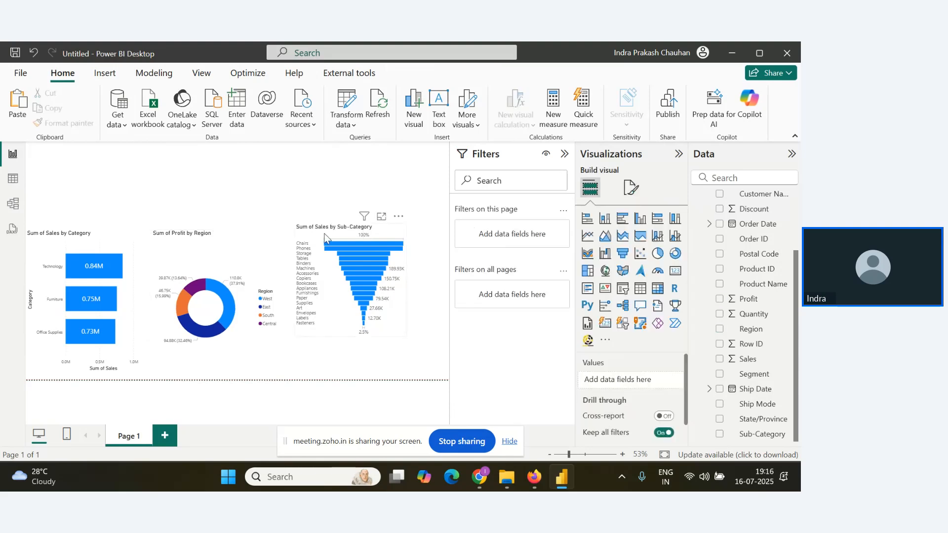
{"action": "left_click_drag", "start_coordinate": [296, 335], "coordinate": [289, 379]}
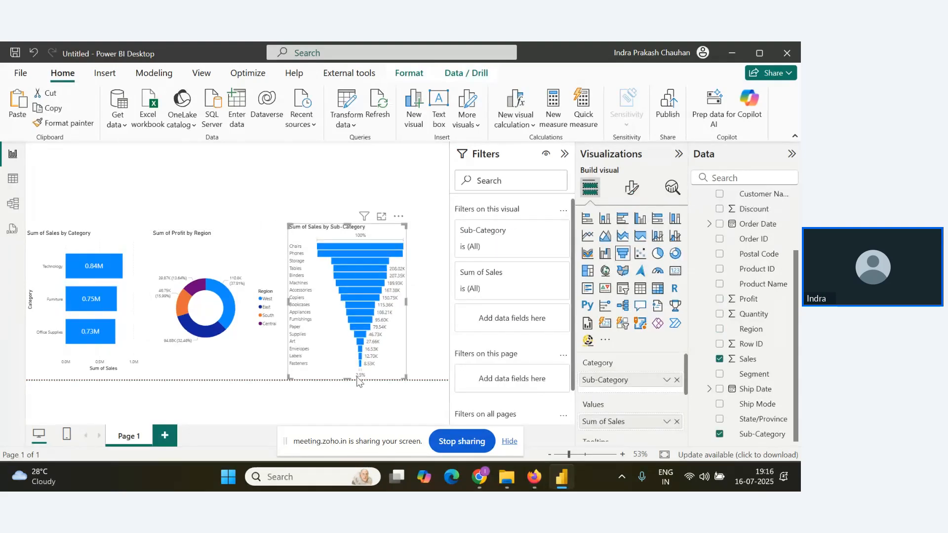
{"action": "left_click", "coordinate": [406, 380]}
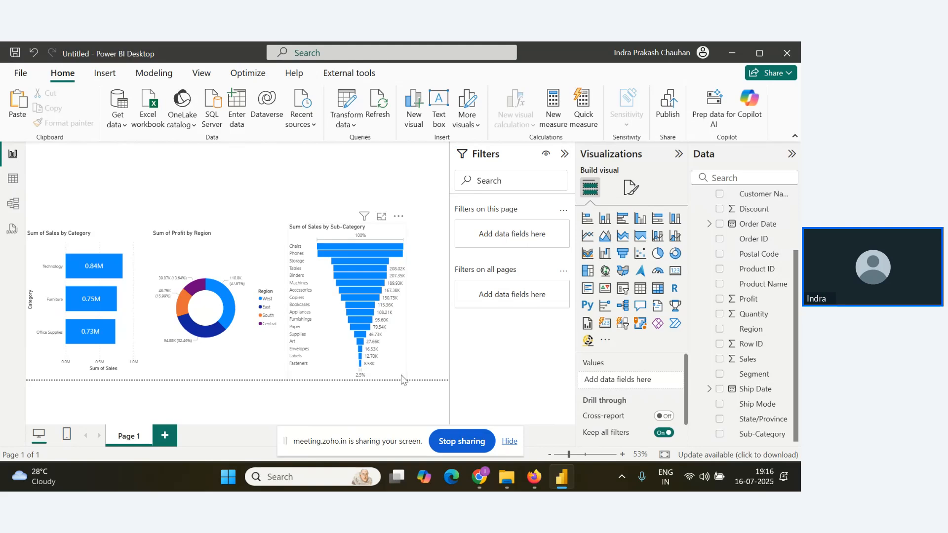
{"action": "left_click_drag", "start_coordinate": [405, 377], "coordinate": [441, 379]}
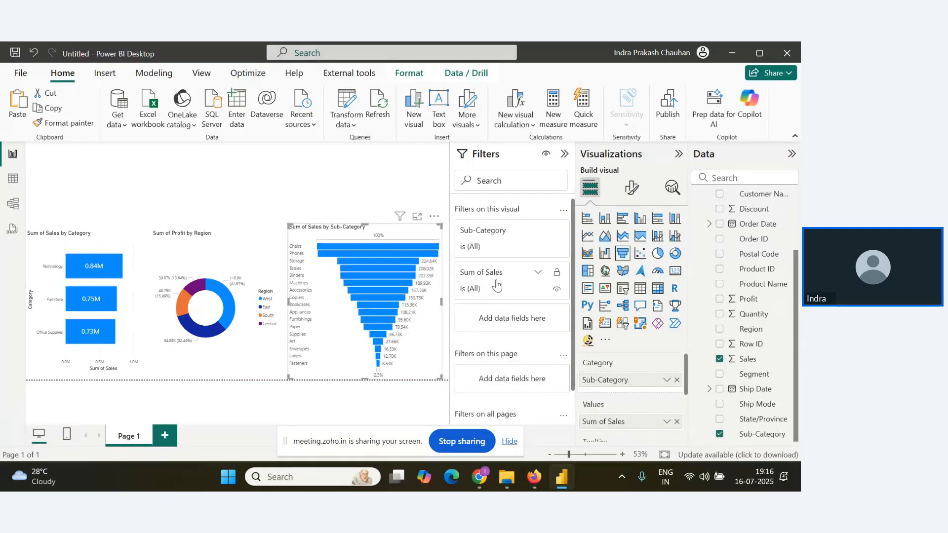
Try hiding the funnel chart's category labels and showing data value with percent of previous in its data labels, then undo both changes.
{"action": "left_click", "coordinate": [632, 188]}
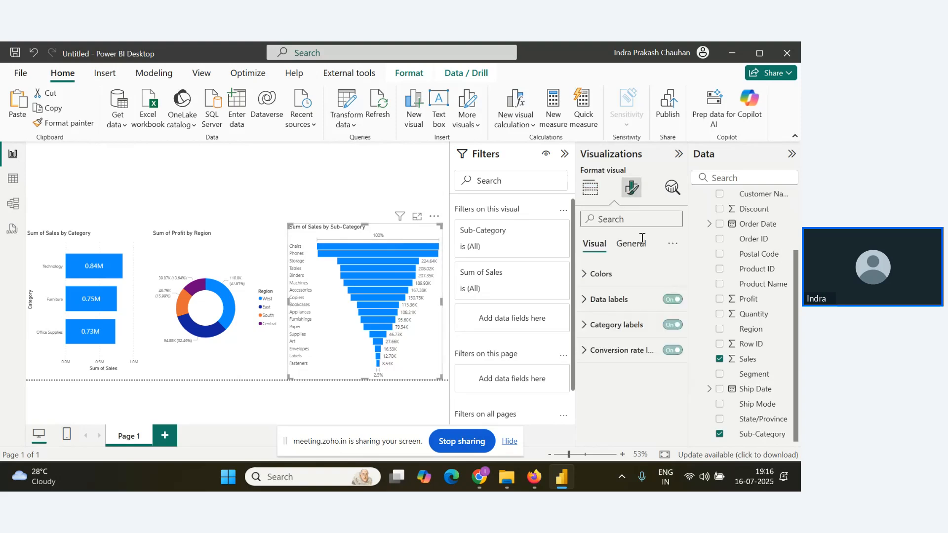
{"action": "left_click", "coordinate": [672, 324]}
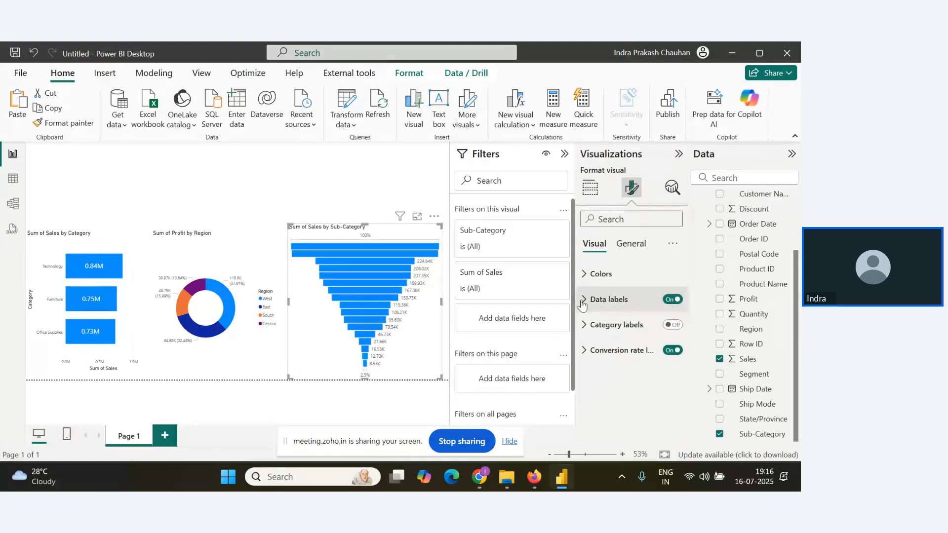
{"action": "left_click", "coordinate": [608, 299]}
{"action": "scroll", "coordinate": [641, 369], "scroll_direction": "down", "scroll_amount": 2}
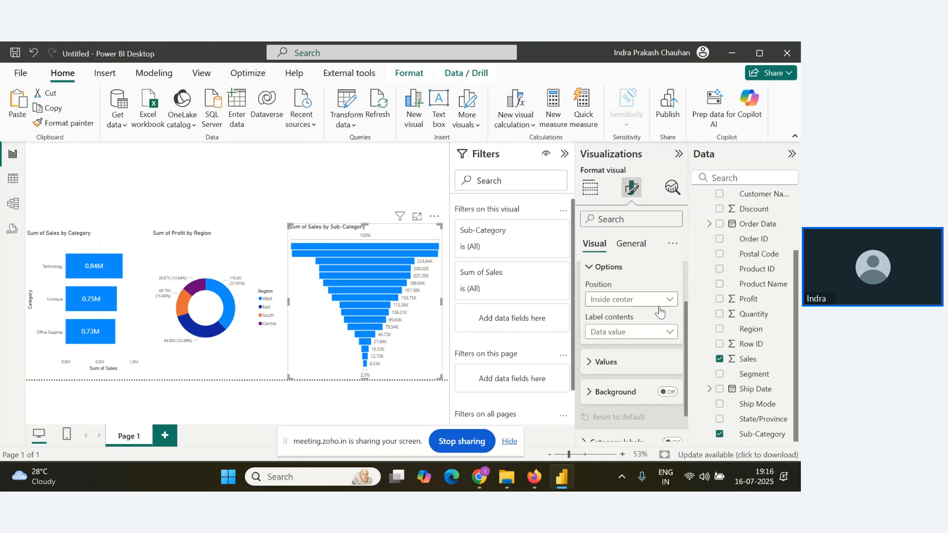
{"action": "left_click", "coordinate": [660, 304]}
{"action": "left_click", "coordinate": [648, 329]}
{"action": "left_click", "coordinate": [670, 334]}
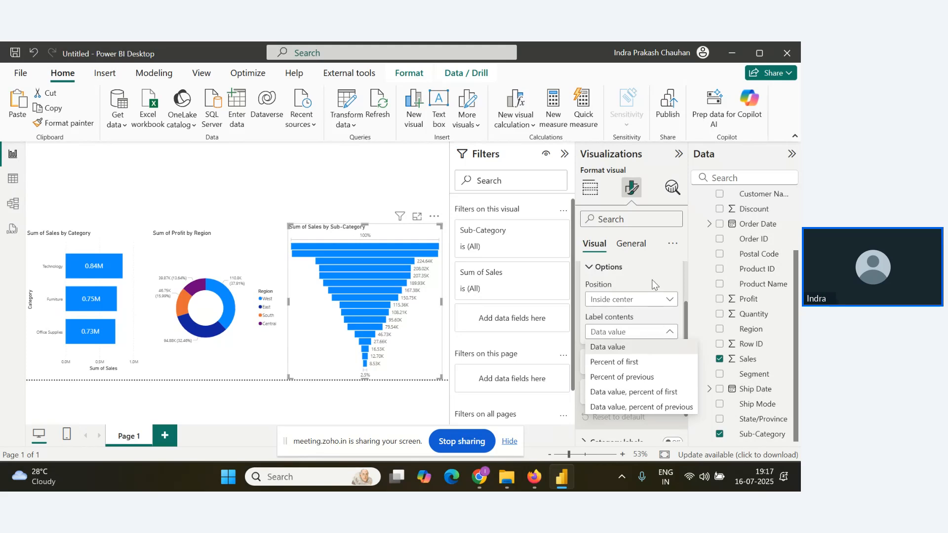
{"action": "left_click", "coordinate": [653, 284]}
{"action": "left_click", "coordinate": [656, 332]}
{"action": "left_click", "coordinate": [659, 407]}
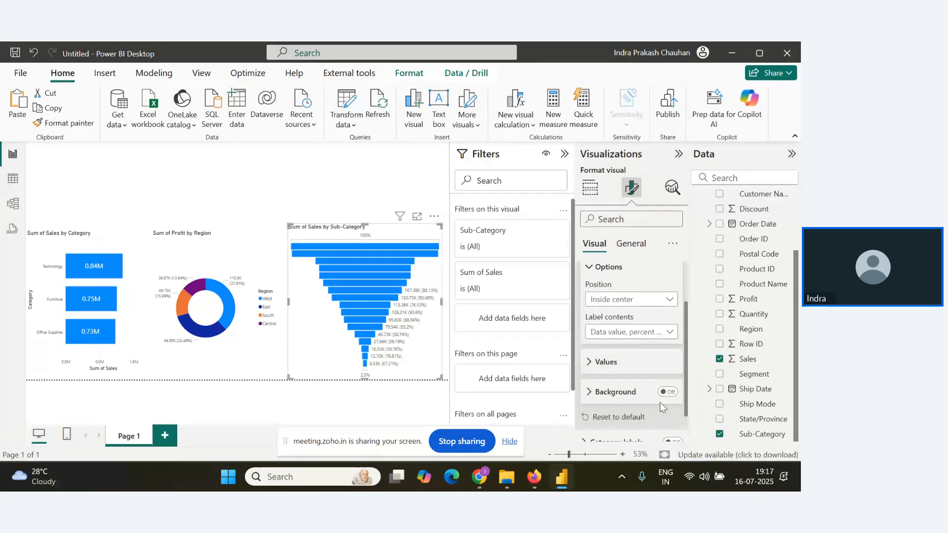
{"action": "left_click", "coordinate": [671, 407]}
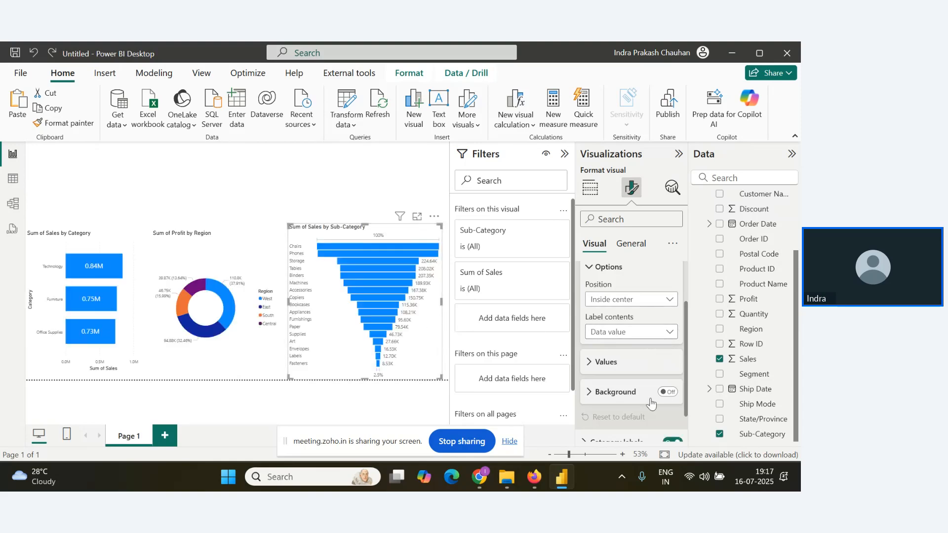
Make the funnel chart's data label values bold and black, and collapse the Filters pane.
{"action": "left_click", "coordinate": [598, 362]}
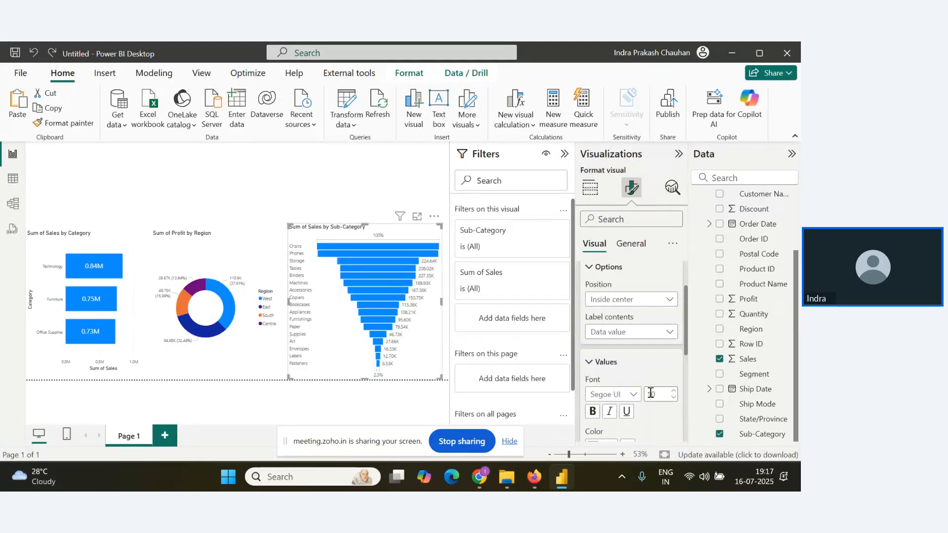
{"action": "scroll", "coordinate": [619, 372], "scroll_direction": "down", "scroll_amount": 3}
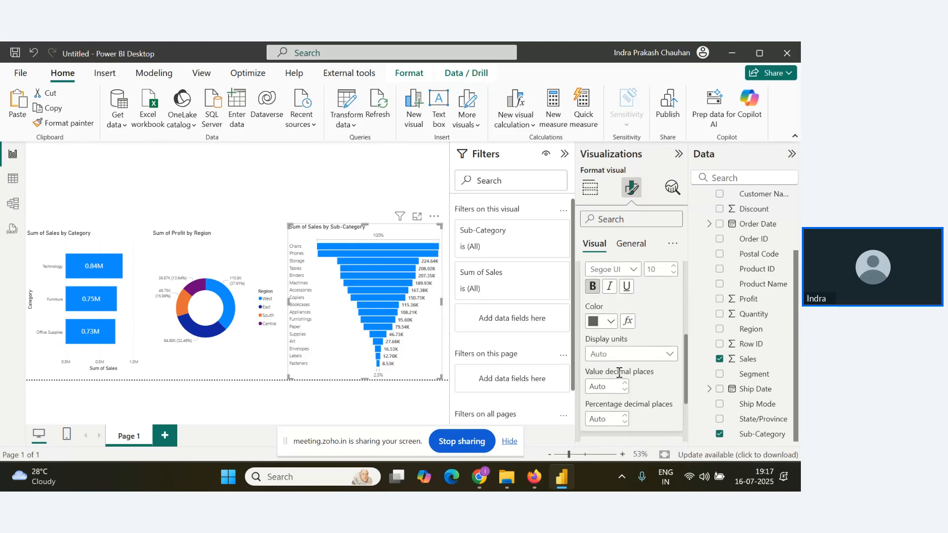
{"action": "left_click", "coordinate": [610, 322]}
{"action": "left_click", "coordinate": [618, 120]}
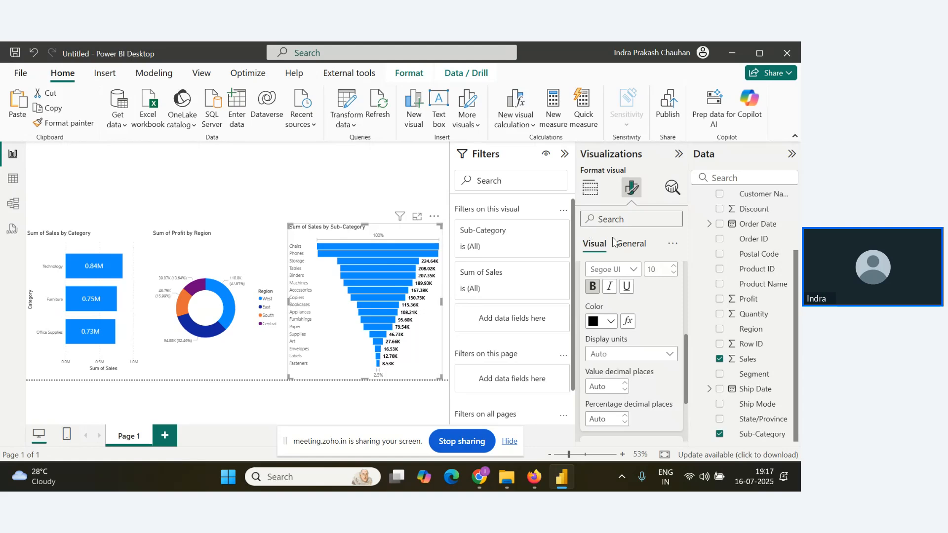
{"action": "left_click", "coordinate": [564, 154]}
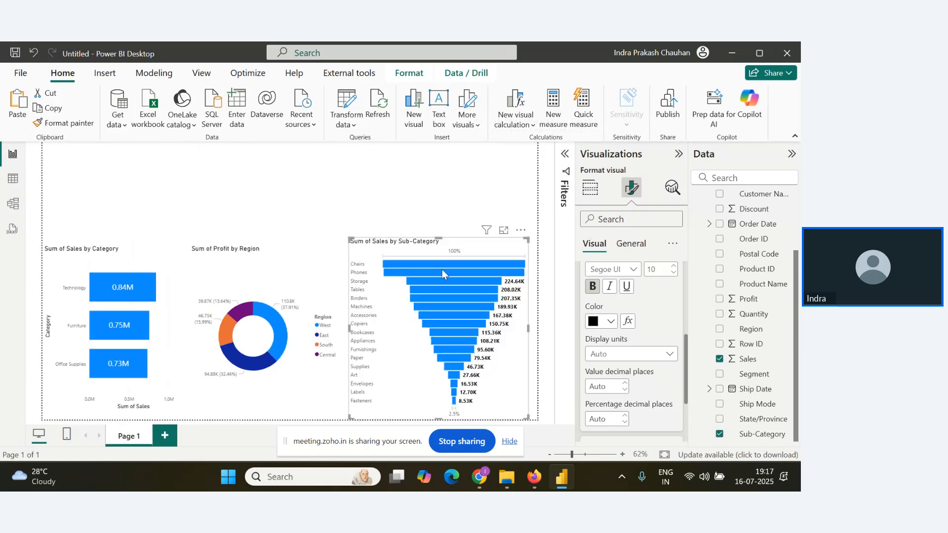
Check the attendees' questions in the Zoho webinar window and return to Power BI Desktop.
{"action": "key", "text": "alt+Tab"}
{"action": "key", "text": "alt+Tab"}
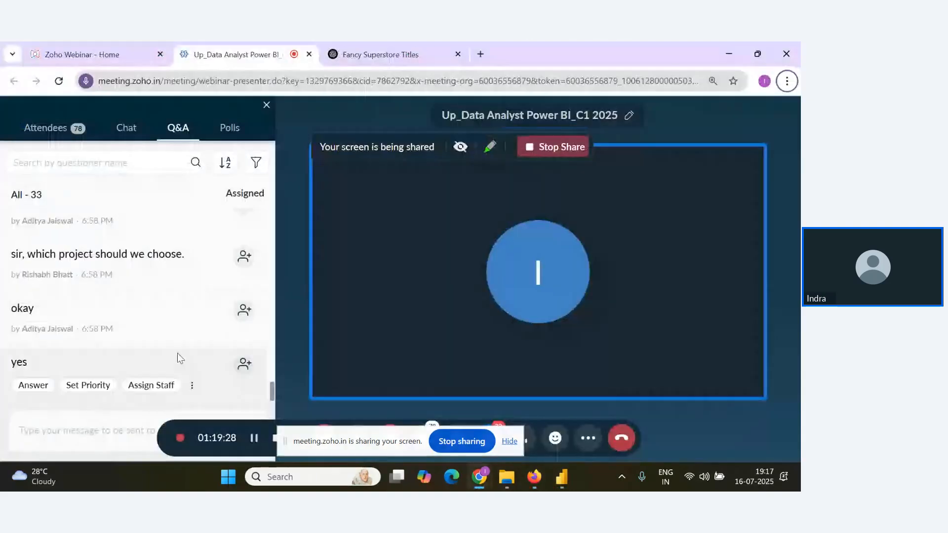
{"action": "key", "text": "alt+Tab"}
{"action": "key", "text": "alt+Tab"}
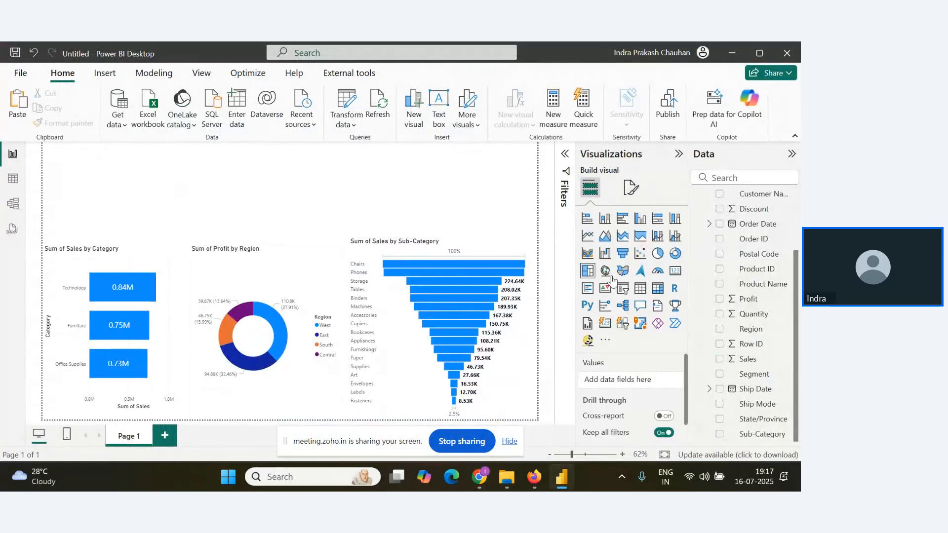
Show the Orders table's data and examine the distinct values available in the Country/Region column.
{"action": "scroll", "coordinate": [764, 320], "scroll_direction": "up", "scroll_amount": 3}
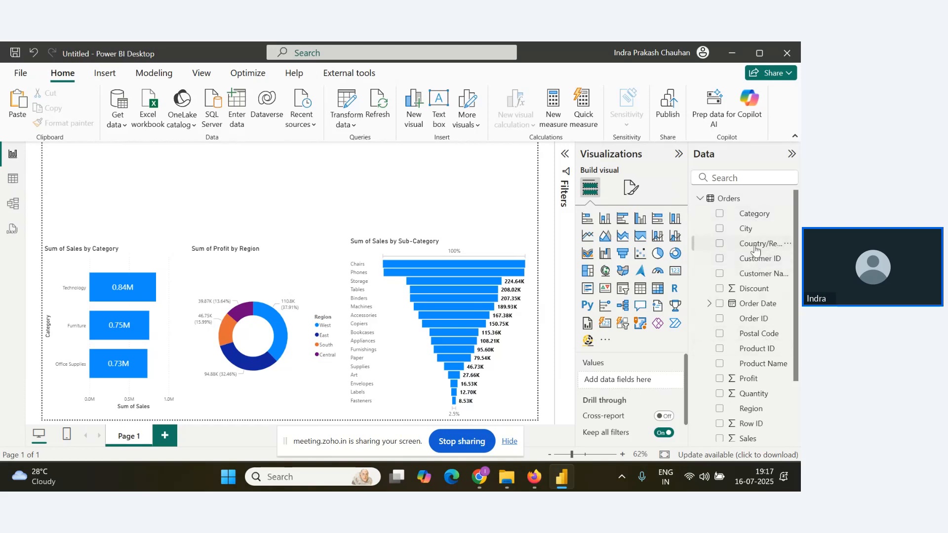
{"action": "left_click", "coordinate": [13, 179]}
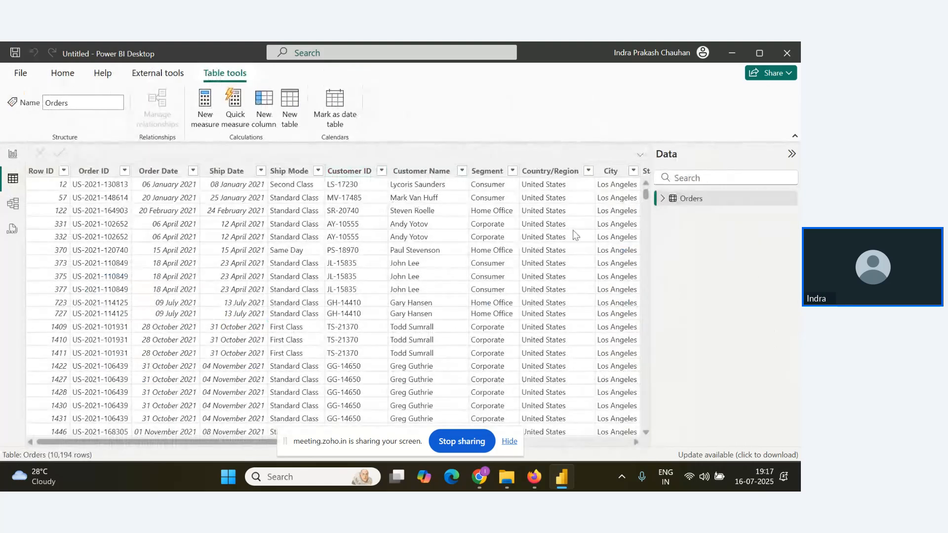
{"action": "left_click", "coordinate": [588, 171]}
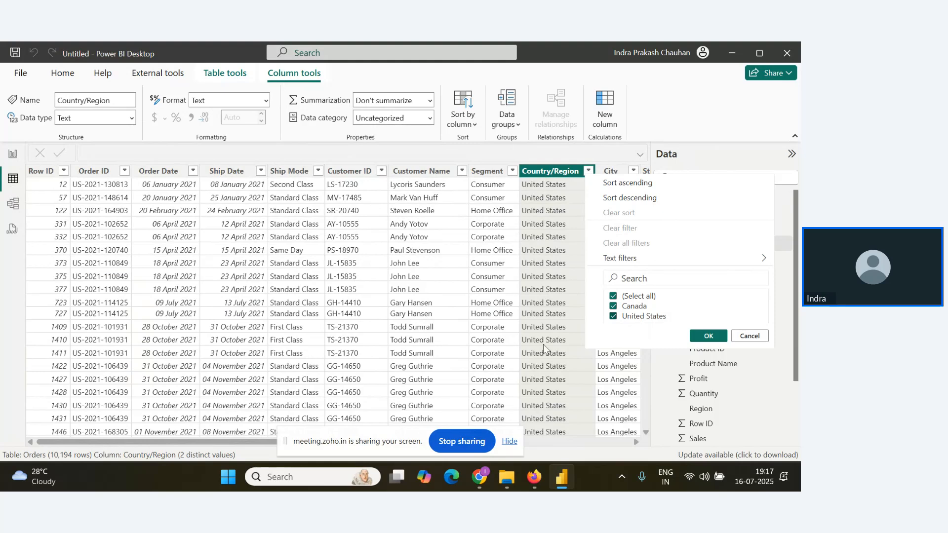
Return to the report and add a card showing the sum of Sales above the donut chart, sized to fit the empty area.
{"action": "left_click", "coordinate": [12, 157]}
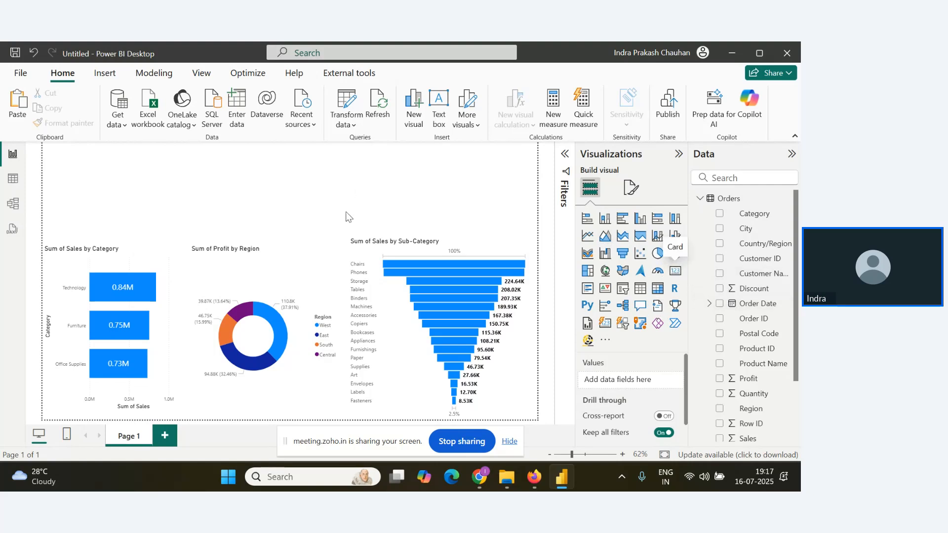
{"action": "left_click", "coordinate": [675, 271]}
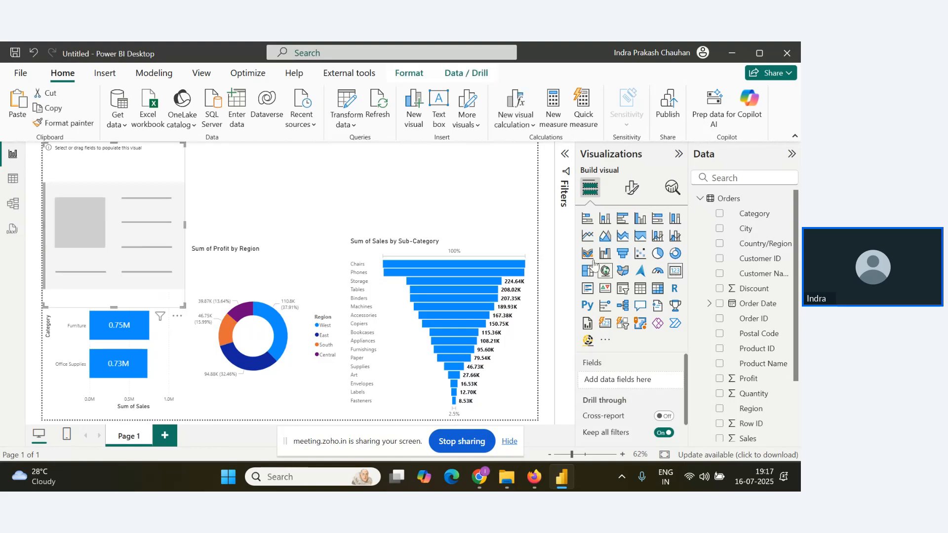
{"action": "left_click_drag", "start_coordinate": [137, 166], "coordinate": [324, 157]}
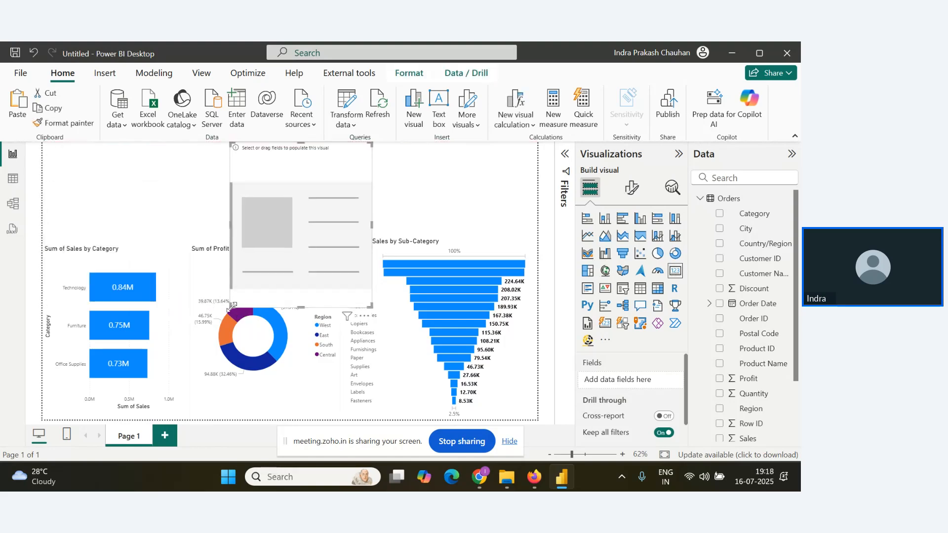
{"action": "left_click_drag", "start_coordinate": [232, 306], "coordinate": [245, 199]}
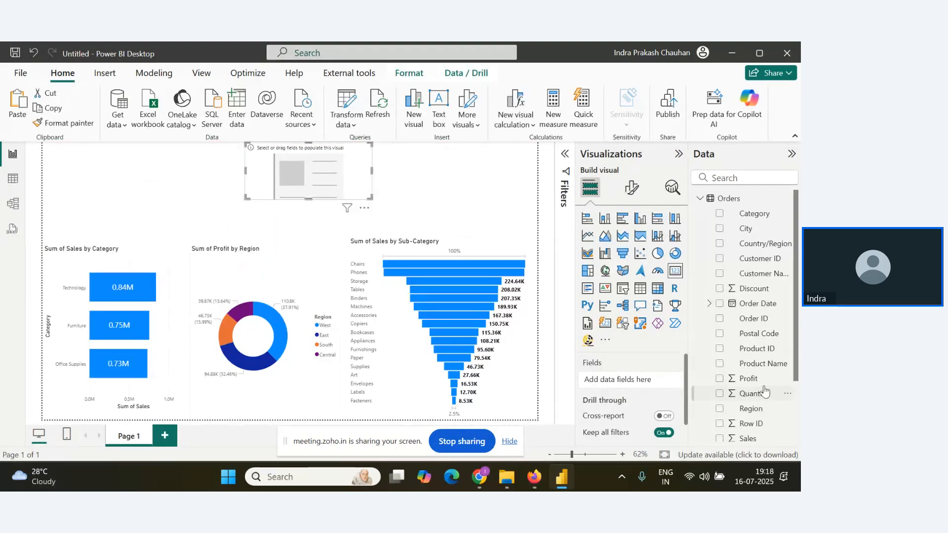
{"action": "left_click_drag", "start_coordinate": [748, 438], "coordinate": [395, 215]}
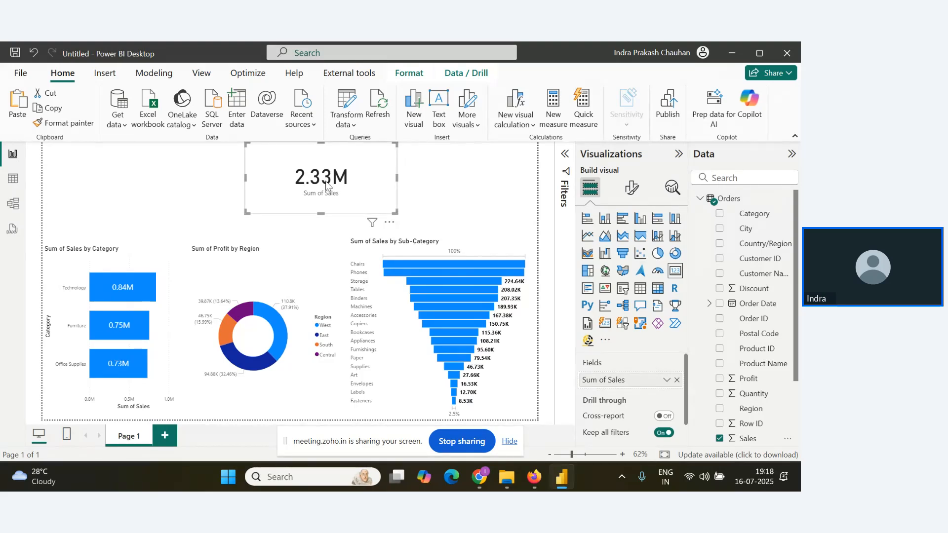
{"action": "left_click_drag", "start_coordinate": [328, 186], "coordinate": [306, 187]}
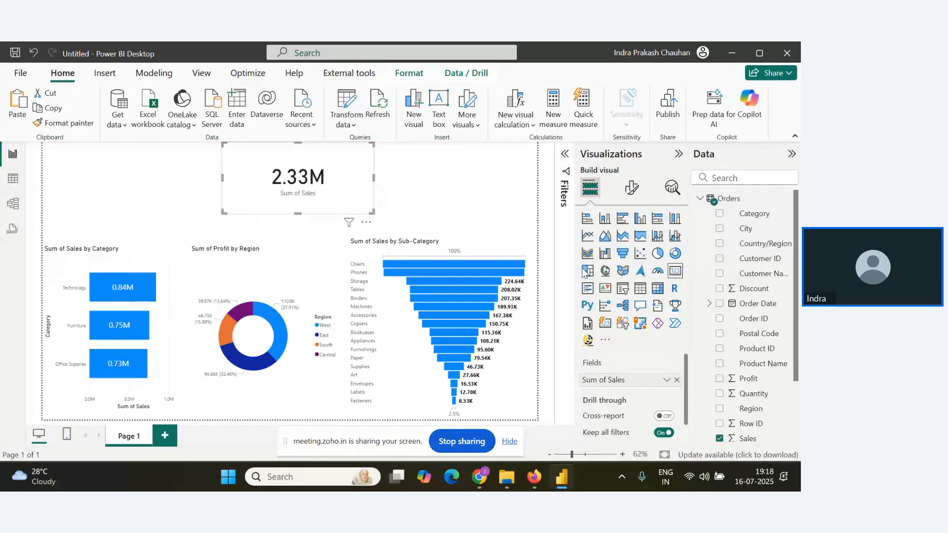
{"action": "left_click", "coordinate": [476, 195]}
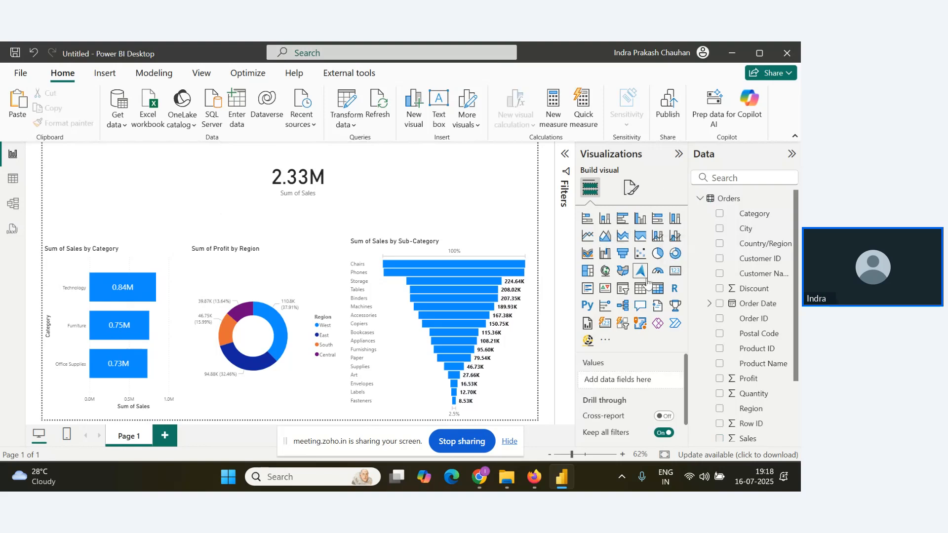
Add a second card showing the sum of Profit above the funnel chart, beside the Sales card.
{"action": "left_click", "coordinate": [674, 271]}
{"action": "left_click_drag", "start_coordinate": [121, 184], "coordinate": [437, 183]}
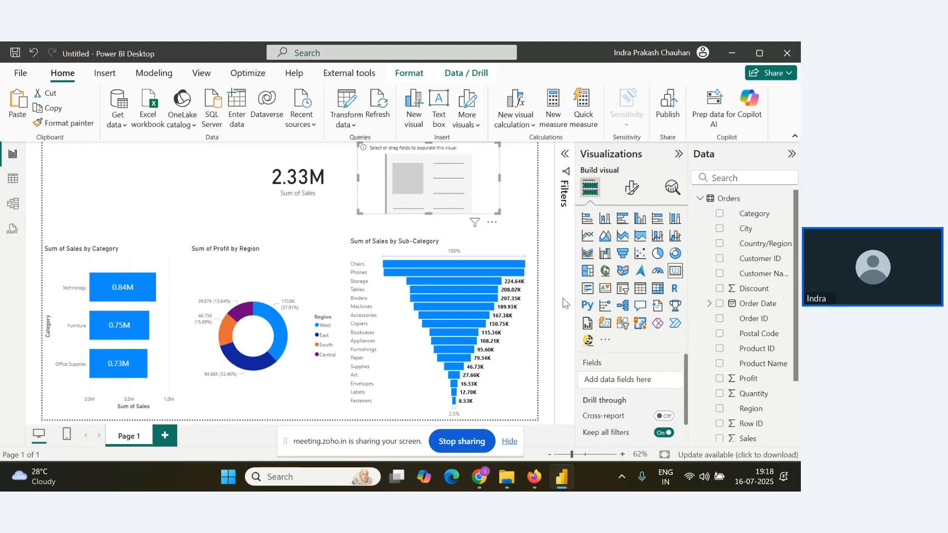
{"action": "left_click_drag", "start_coordinate": [748, 379], "coordinate": [435, 195]}
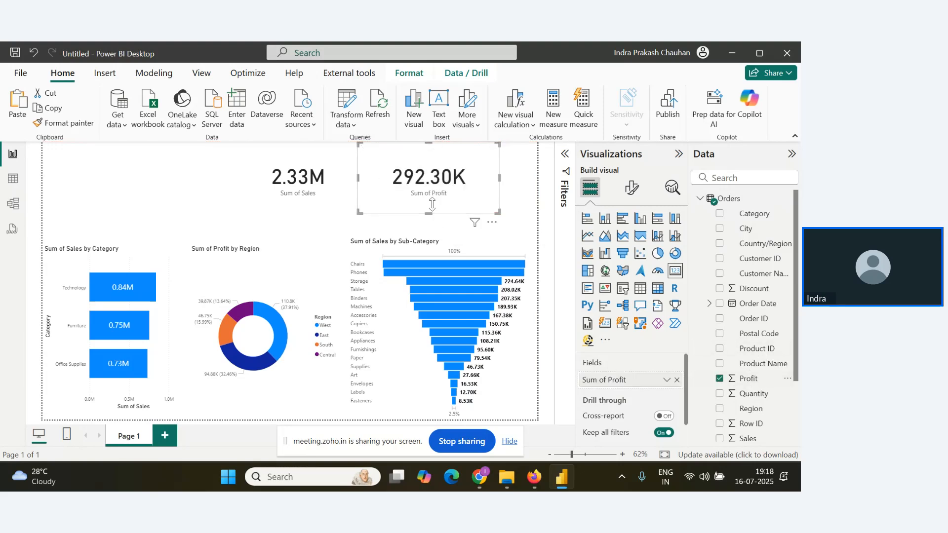
Shift the Sales card slightly left and lower both the Sales and Profit cards toward the charts.
{"action": "left_click", "coordinate": [285, 195]}
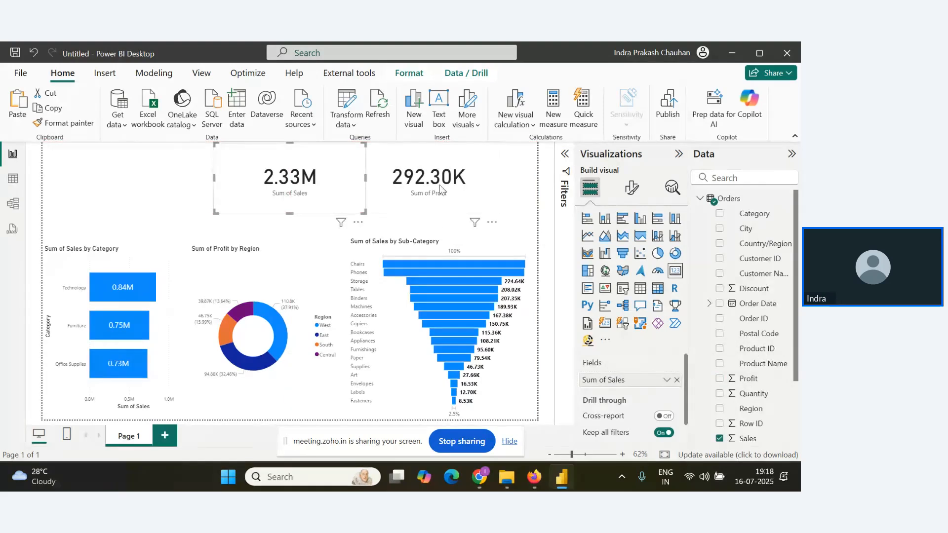
{"action": "left_click", "coordinate": [143, 184]}
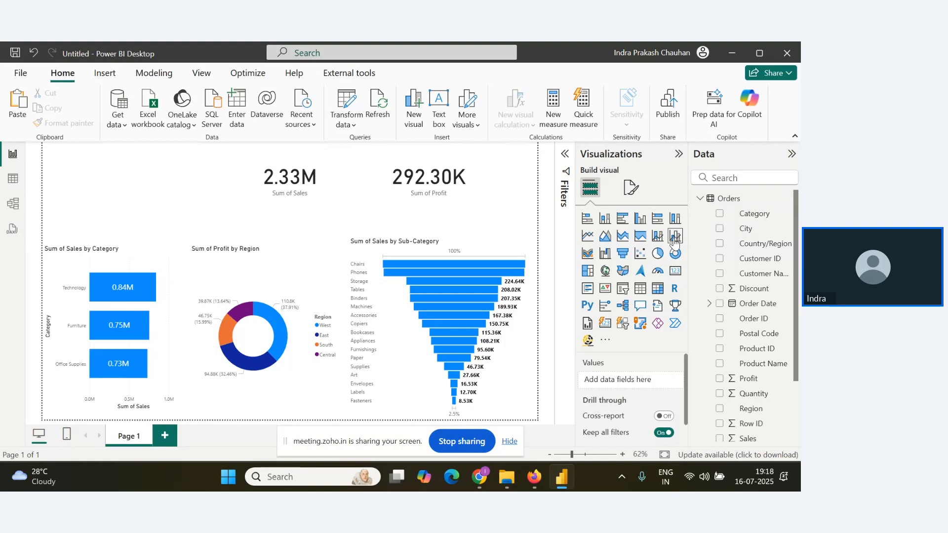
{"action": "left_click_drag", "start_coordinate": [329, 187], "coordinate": [311, 200]}
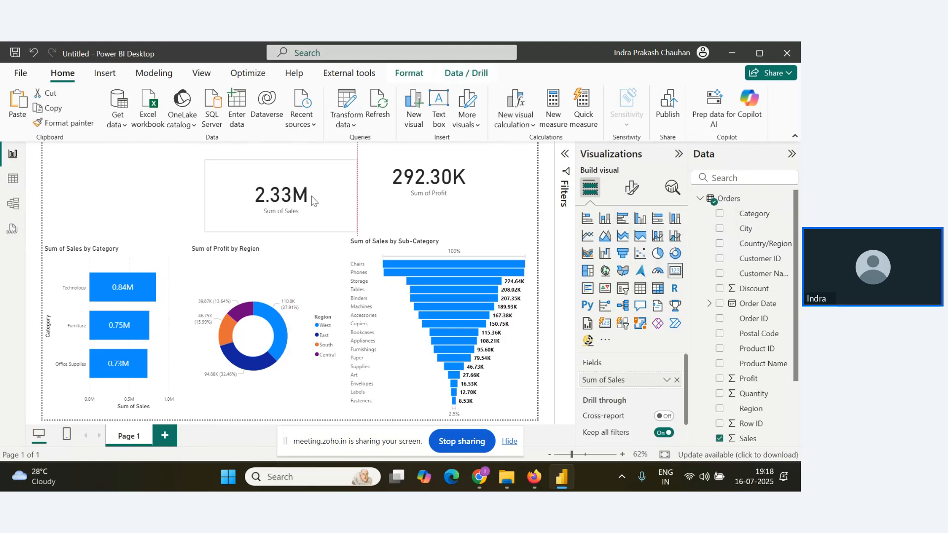
{"action": "left_click_drag", "start_coordinate": [459, 192], "coordinate": [458, 211]}
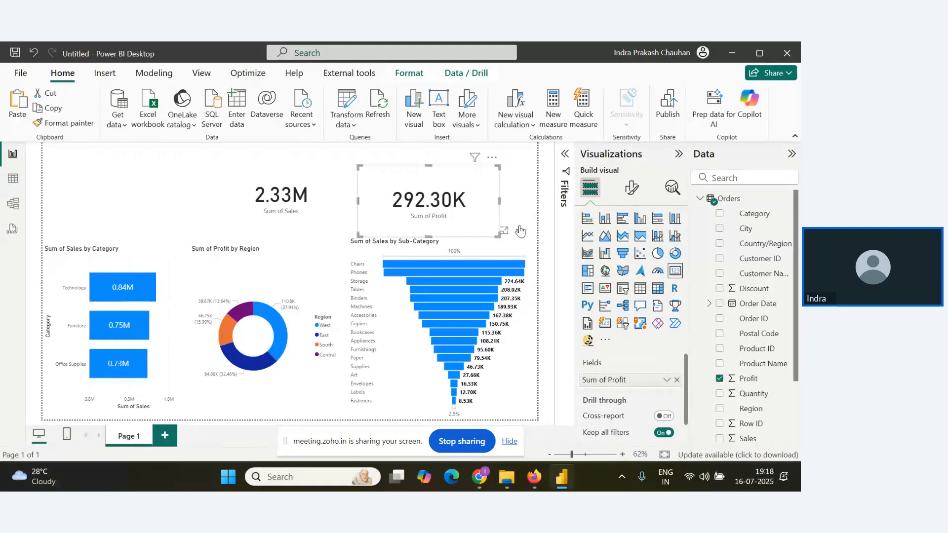
Add a Country/Region slicer above the Sum of Sales by Category bar chart.
{"action": "left_click", "coordinate": [517, 226]}
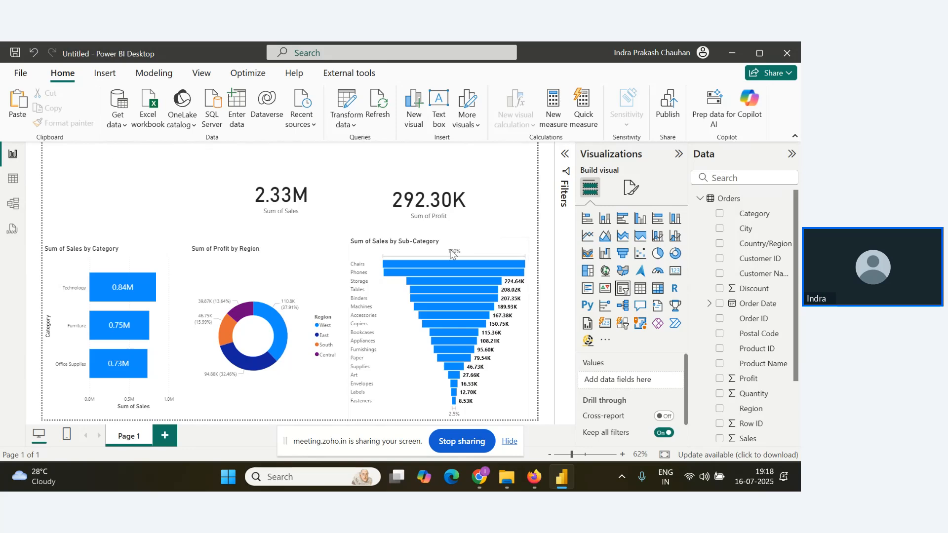
{"action": "left_click", "coordinate": [606, 306]}
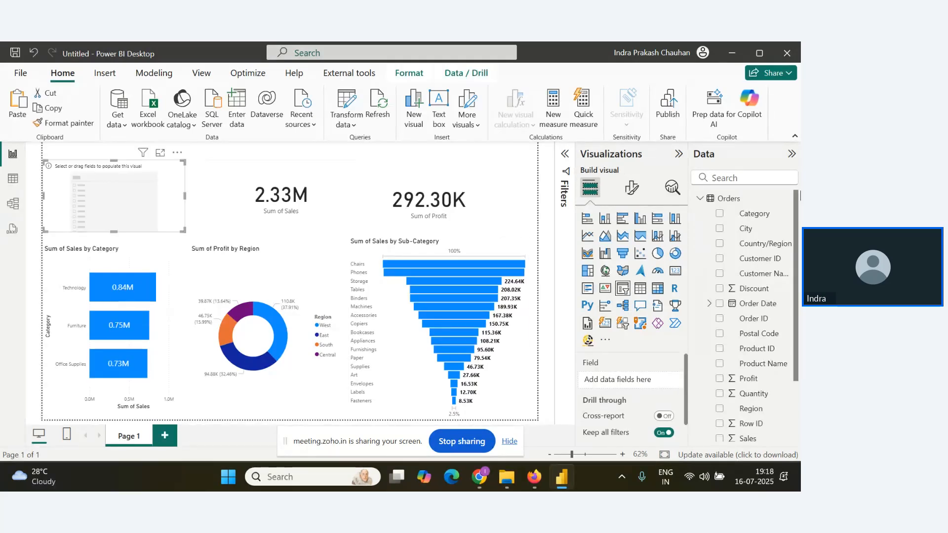
{"action": "left_click_drag", "start_coordinate": [761, 247], "coordinate": [623, 379]}
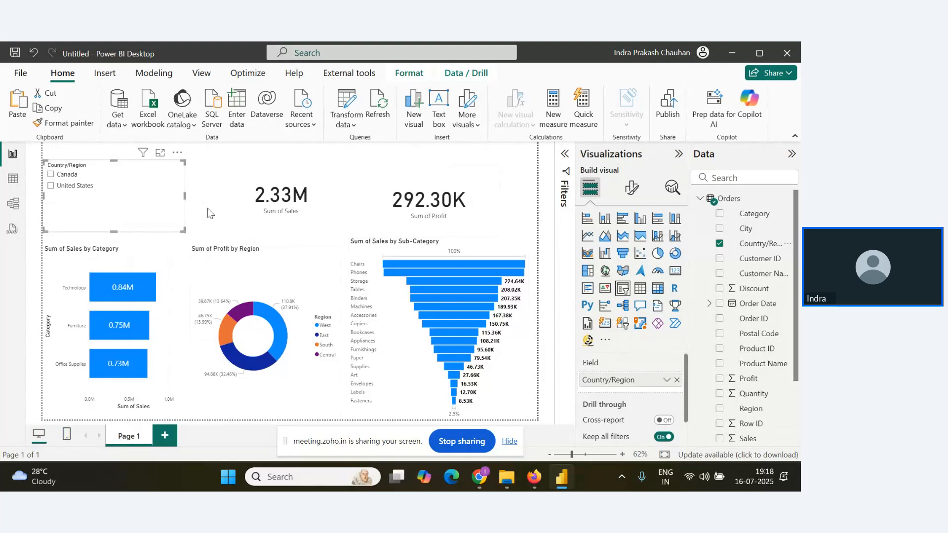
Open the security roles manager and create a new role named US Manager.
{"action": "left_click", "coordinate": [152, 74]}
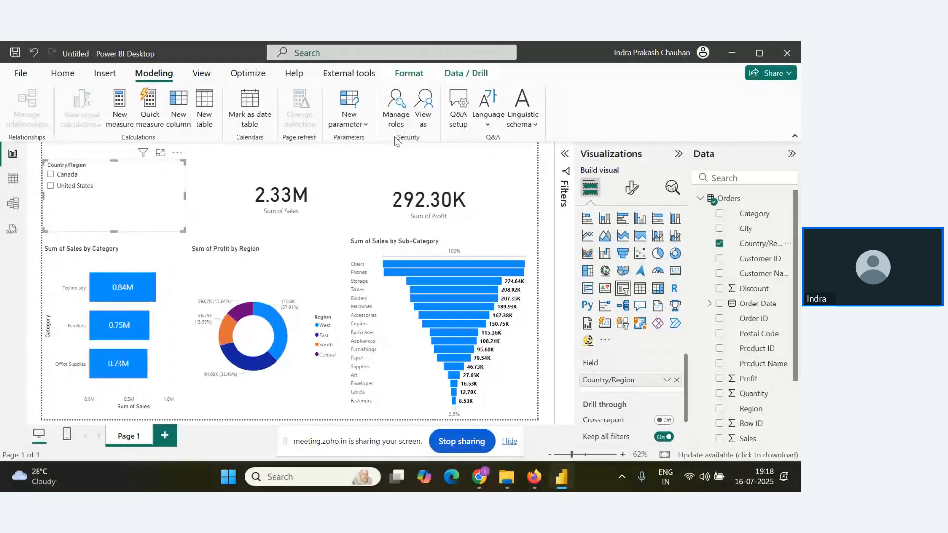
{"action": "left_click", "coordinate": [395, 107]}
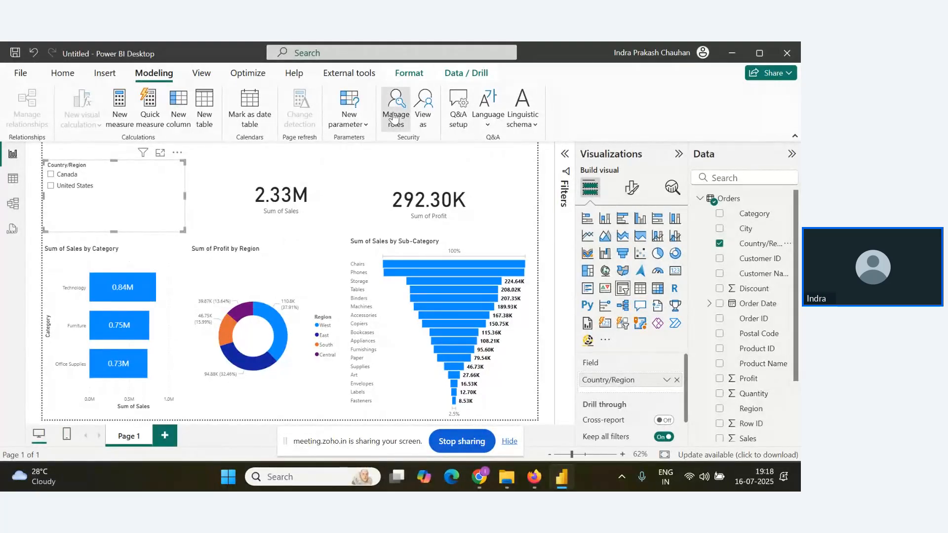
{"action": "left_click_drag", "start_coordinate": [346, 72], "coordinate": [422, 75]}
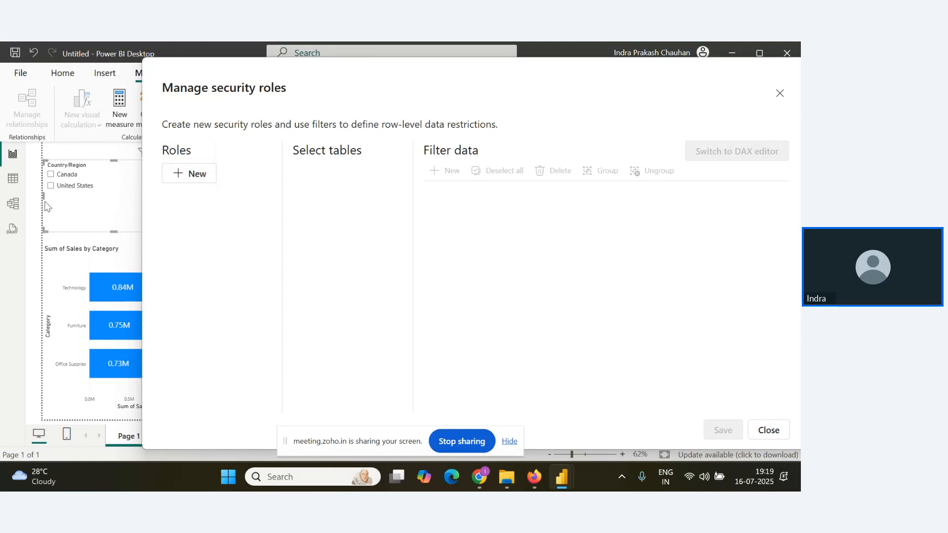
{"action": "left_click", "coordinate": [202, 184]}
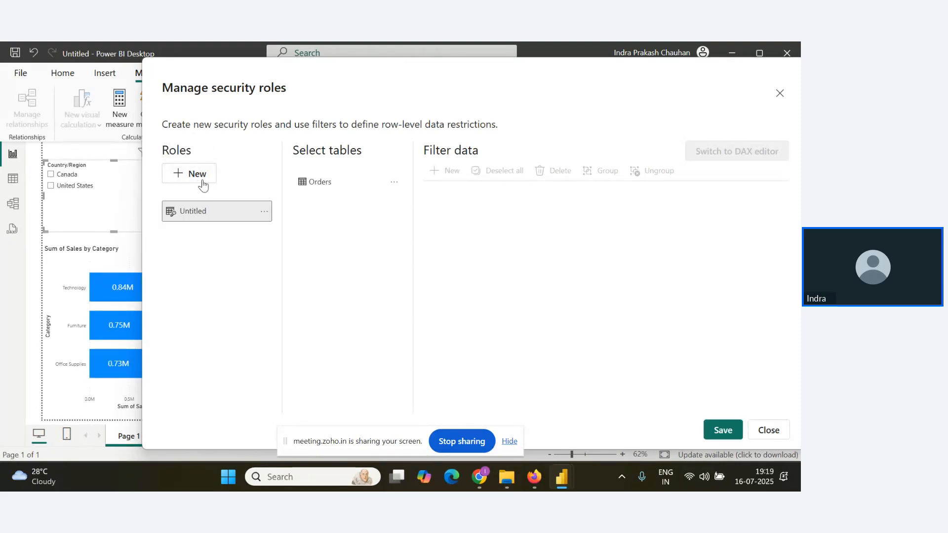
{"action": "double_click", "coordinate": [199, 216]}
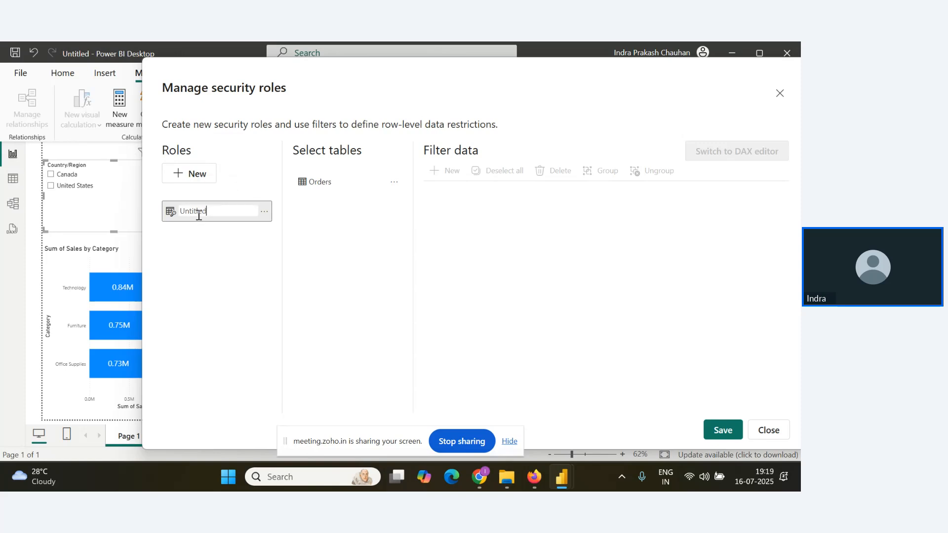
{"action": "type", "text": "Us manag"}
{"action": "key", "text": "BackSpace"}
{"action": "type", "text": "Manager"}
{"action": "key", "text": "Return"}
Filter the Orders table for the US Manager role with the DAX expression Orders[Country/Region]="United States" and verify it.
{"action": "left_click", "coordinate": [341, 183]}
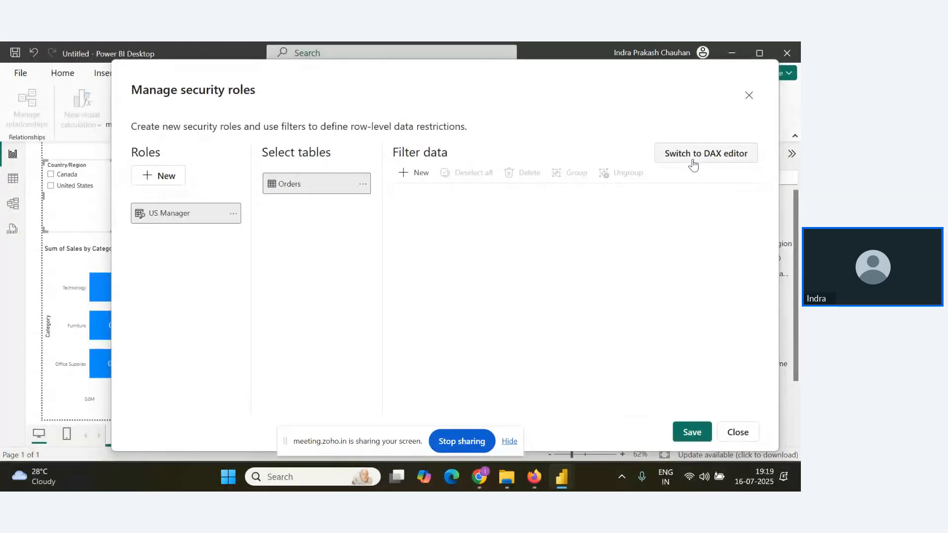
{"action": "left_click", "coordinate": [692, 164]}
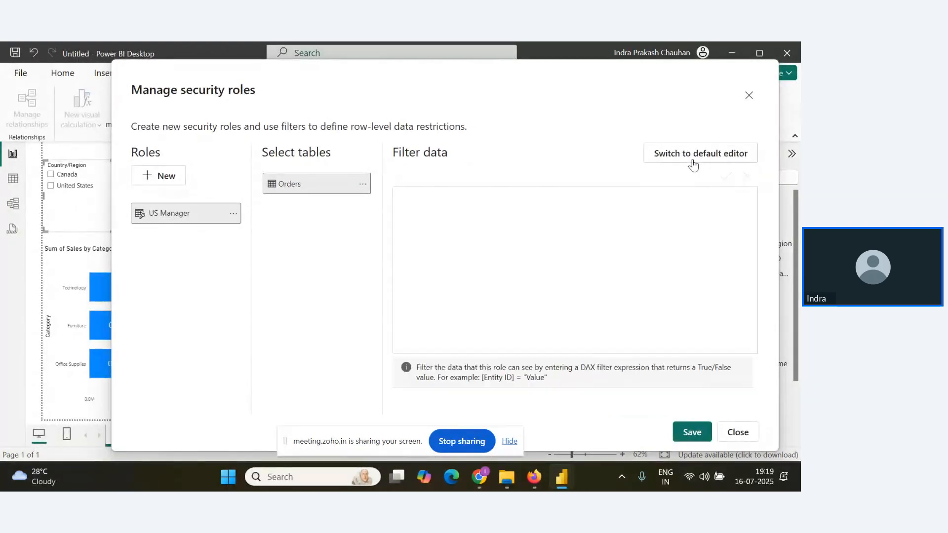
{"action": "left_click", "coordinate": [519, 209]}
{"action": "type", "text": "or"}
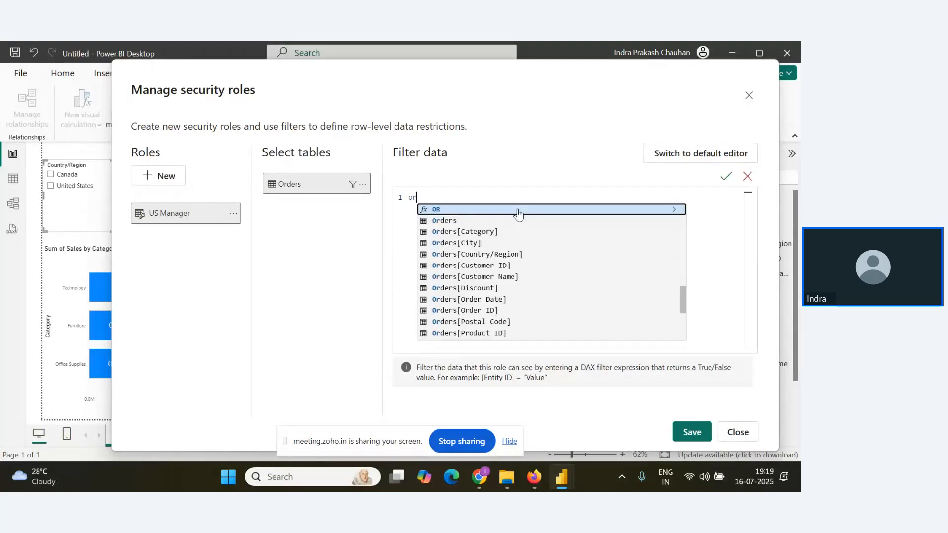
{"action": "left_click", "coordinate": [508, 253]}
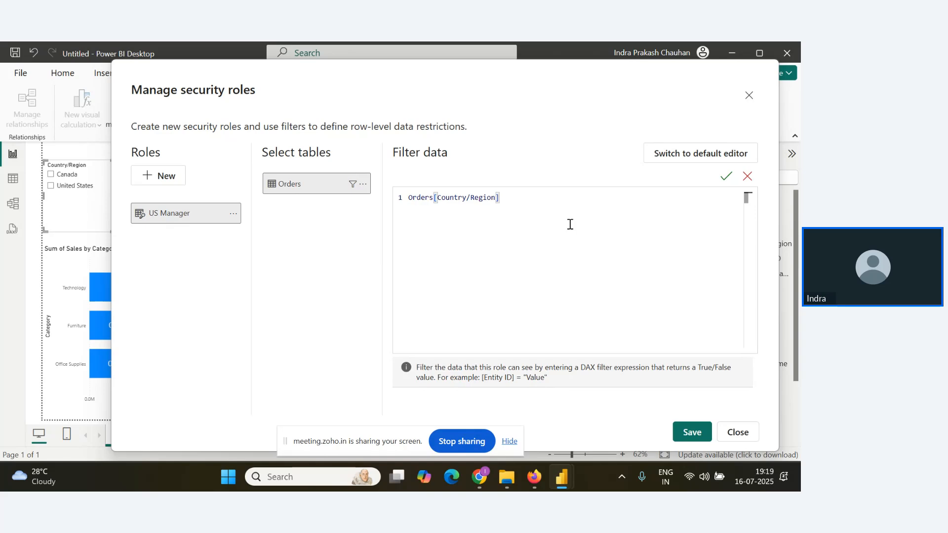
{"action": "type", "text": "=\"United States"}
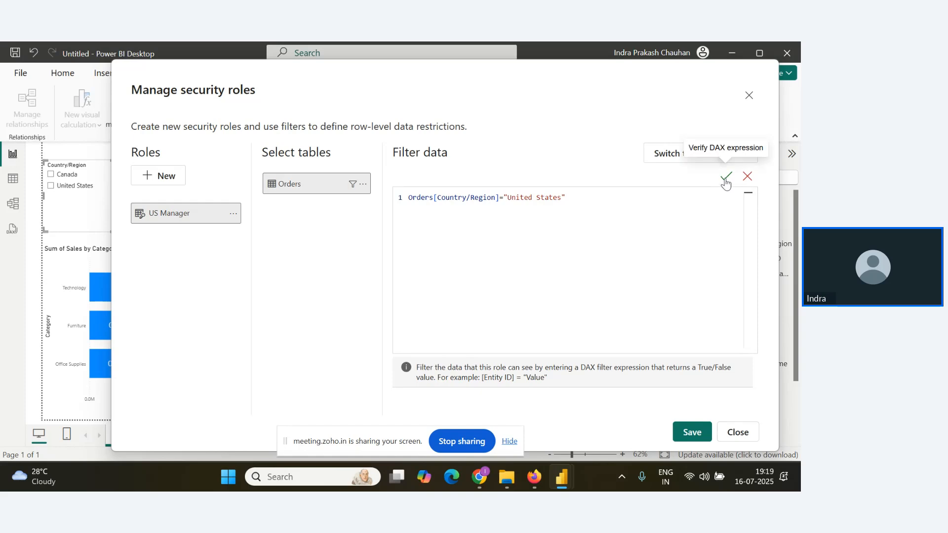
{"action": "left_click", "coordinate": [725, 176]}
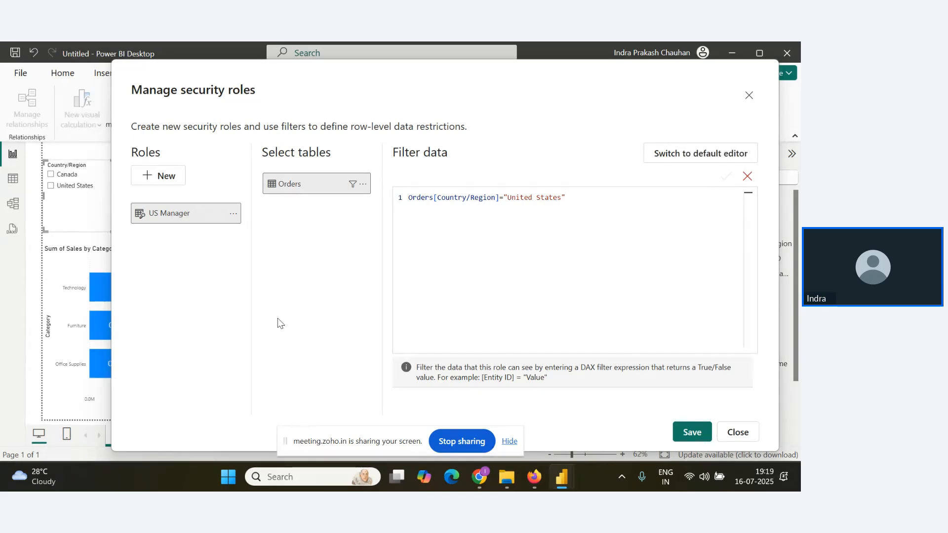
Create a second security role named Canada Manager.
{"action": "left_click", "coordinate": [168, 177]}
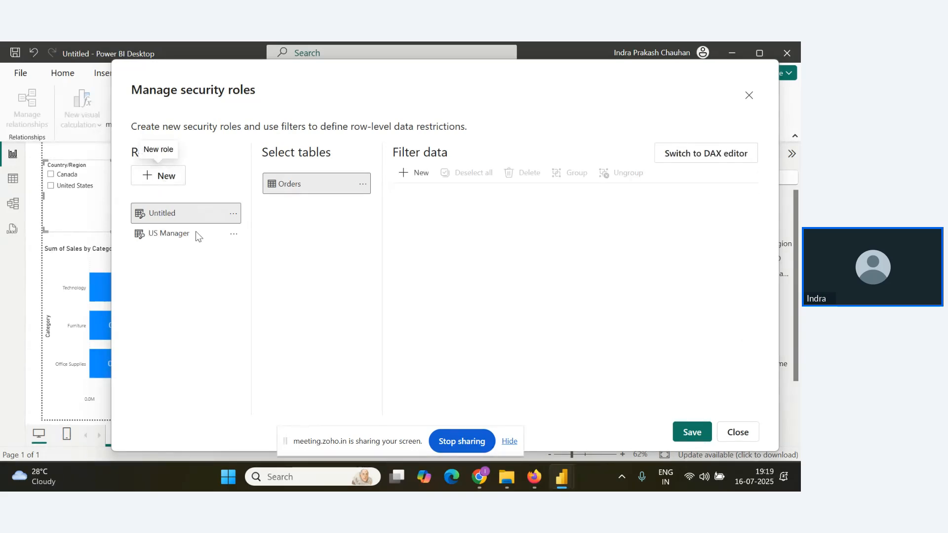
{"action": "right_click", "coordinate": [170, 213]}
{"action": "left_click", "coordinate": [277, 215]}
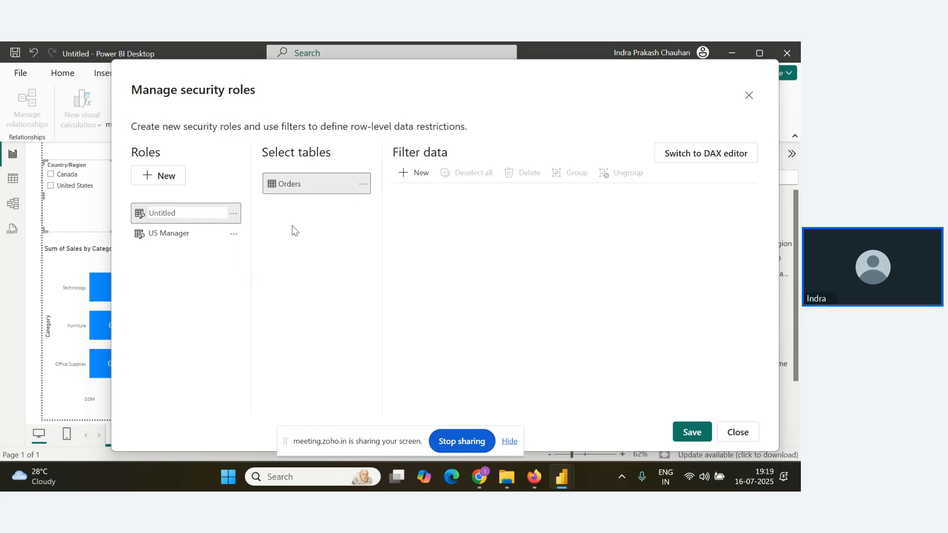
{"action": "key", "text": "BackSpace"}
{"action": "key", "text": "BackSpace"}
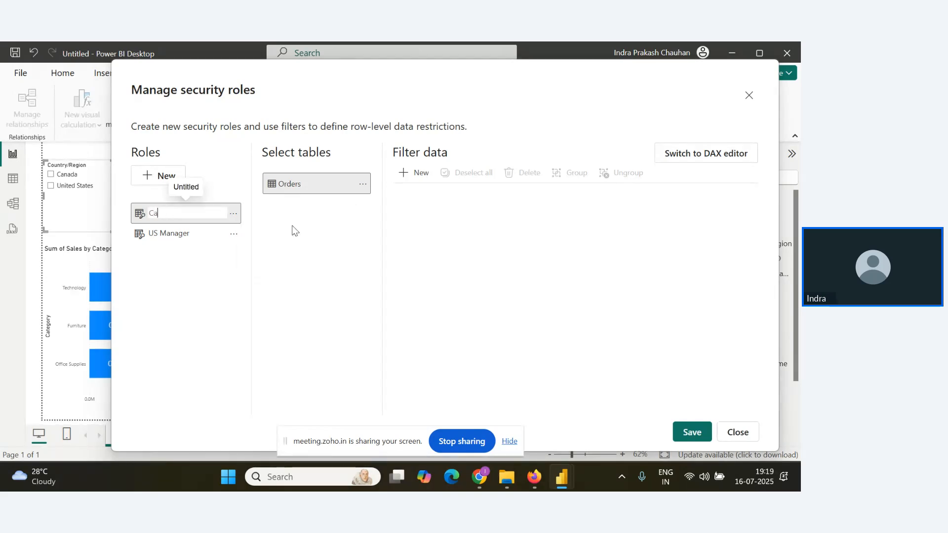
{"action": "key", "text": "BackSpace"}
{"action": "type", "text": "nada Manager"}
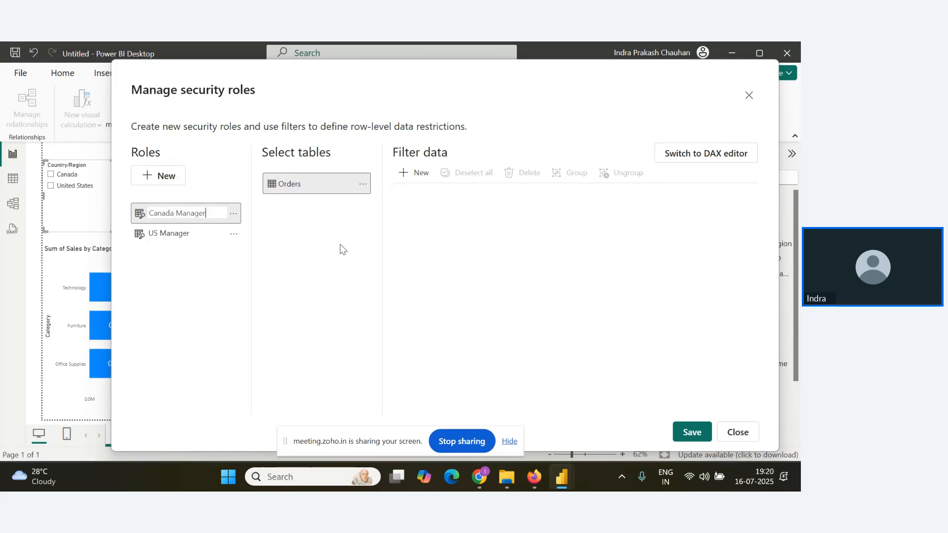
{"action": "key", "text": "Return"}
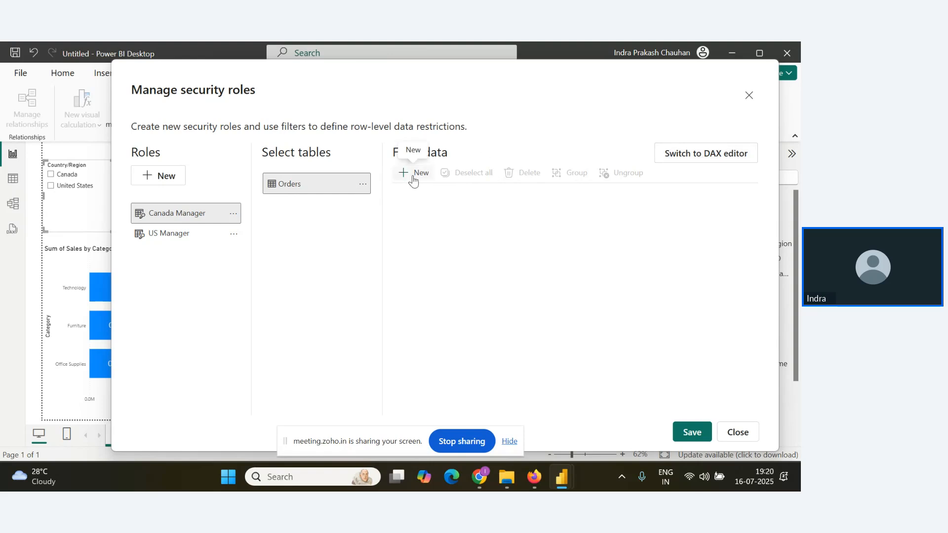
Add a rule to the Canada Manager role filtering Orders where Country/Region equals Canada, and save the roles.
{"action": "left_click", "coordinate": [412, 174]}
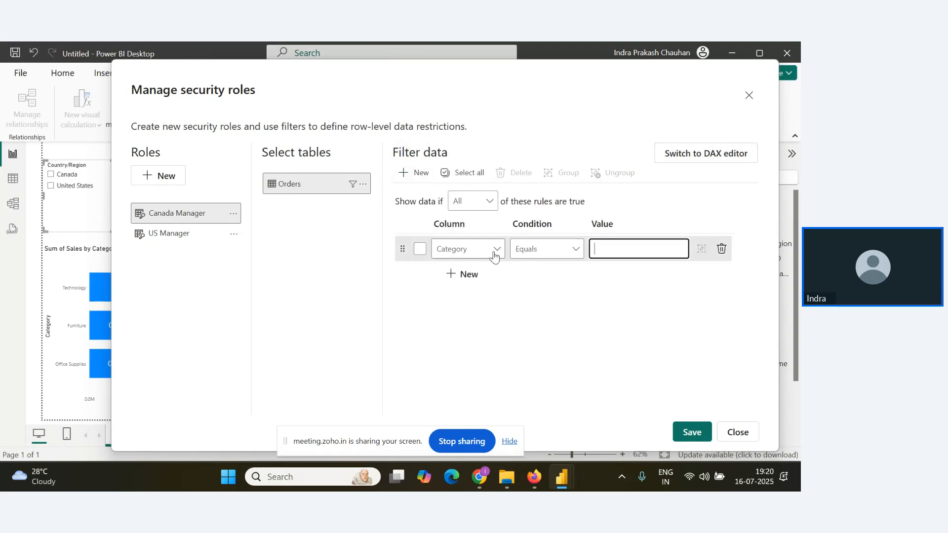
{"action": "left_click", "coordinate": [496, 250]}
{"action": "left_click", "coordinate": [437, 312]}
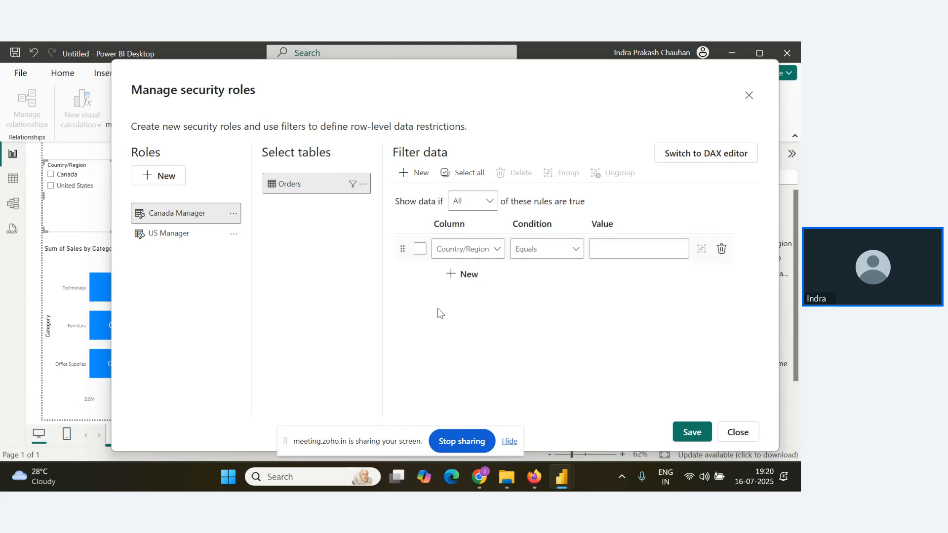
{"action": "left_click", "coordinate": [625, 249]}
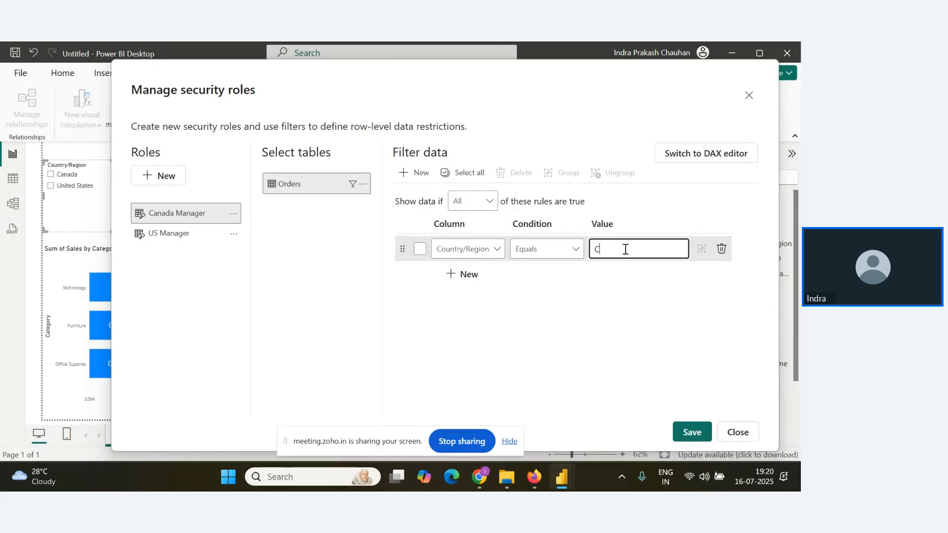
{"action": "type", "text": "Canada"}
{"action": "left_click", "coordinate": [633, 329]}
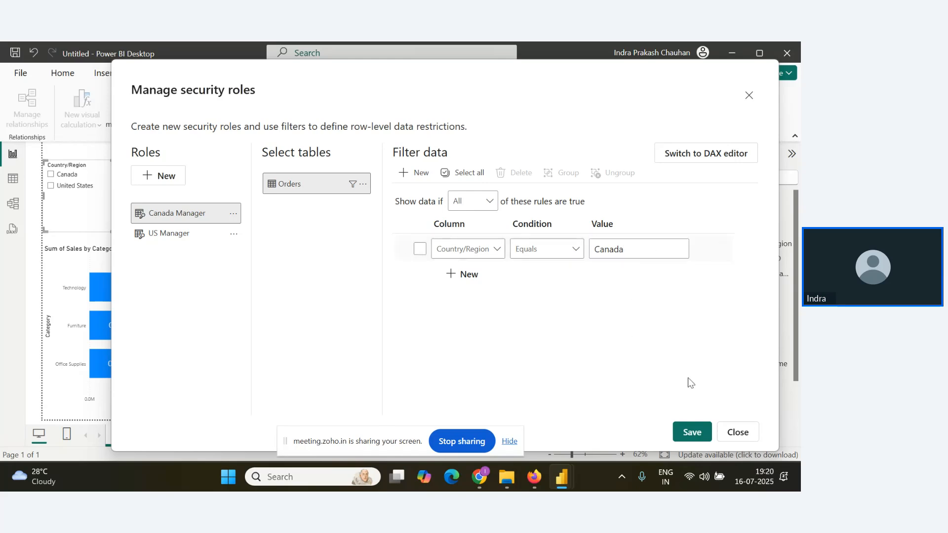
{"action": "left_click", "coordinate": [691, 431]}
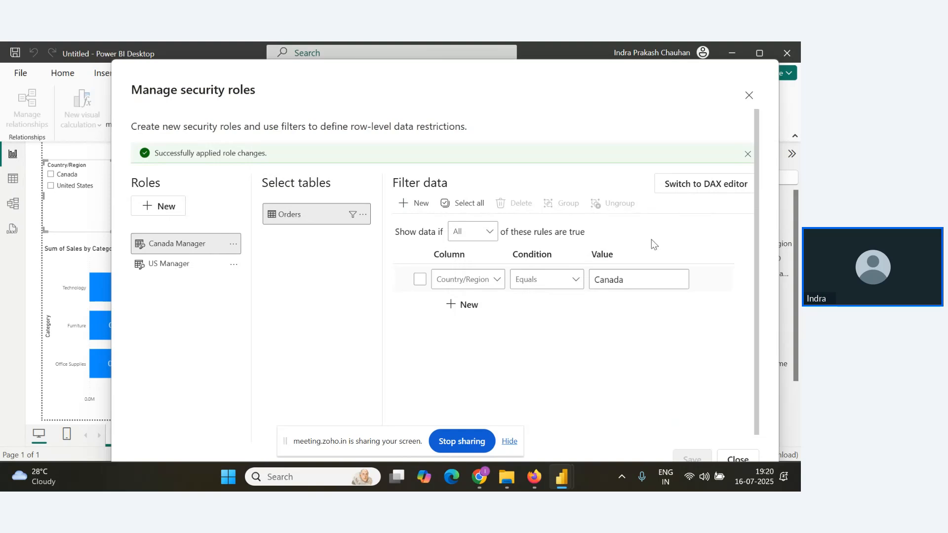
Review the DAX filter expressions of the Canada Manager and US Manager roles, and close the security roles manager.
{"action": "left_click", "coordinate": [698, 184]}
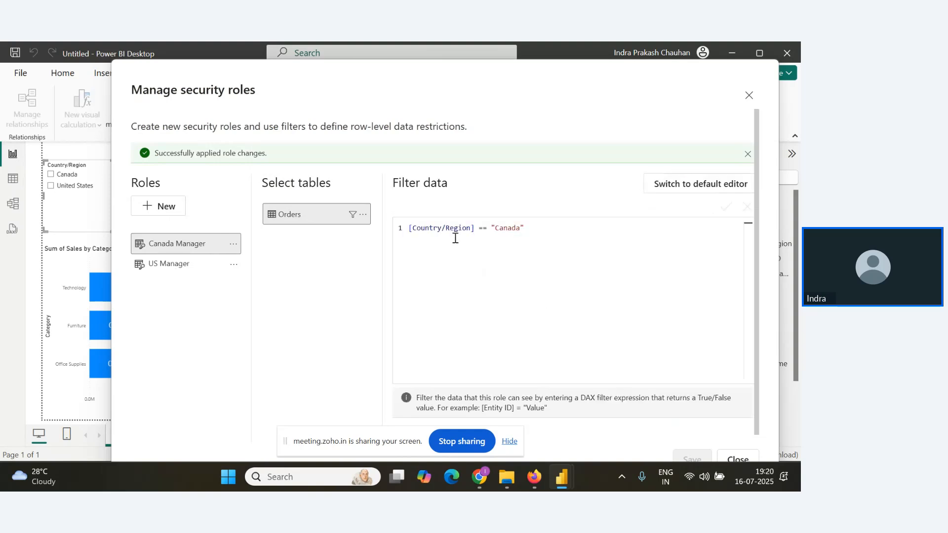
{"action": "left_click", "coordinate": [163, 265]}
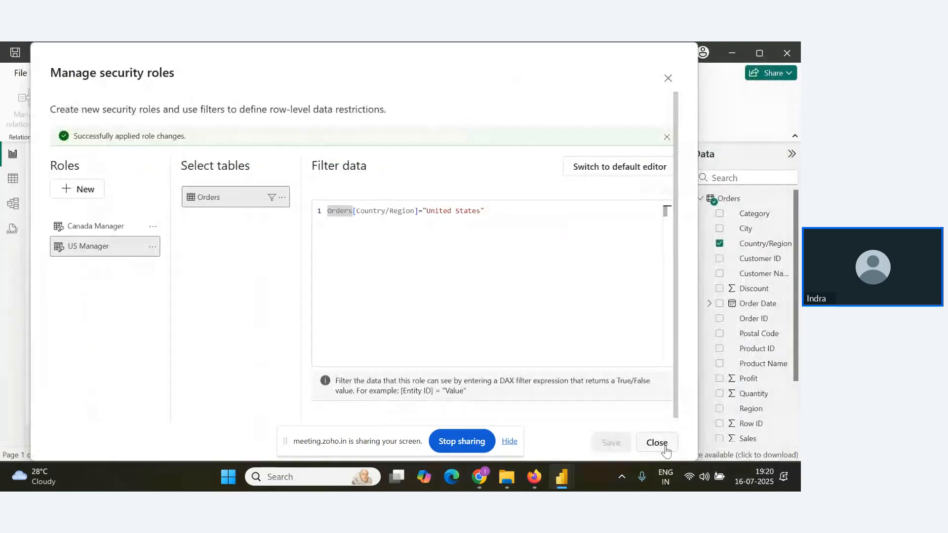
{"action": "left_click", "coordinate": [660, 446]}
Check the webinar Q&A, preview the Power BI report as the US Manager role, and stop viewing as that role.
{"action": "key", "text": "alt+Tab"}
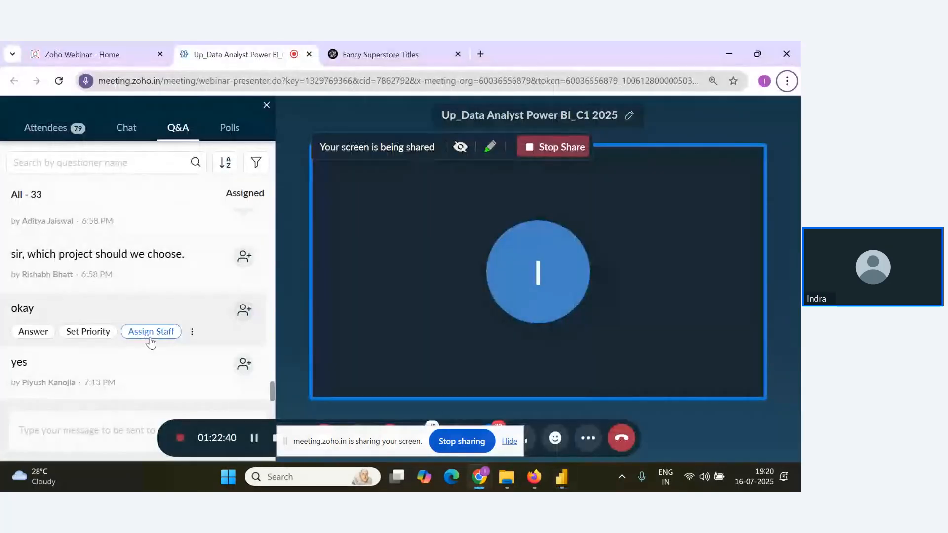
{"action": "key", "text": "alt+Tab"}
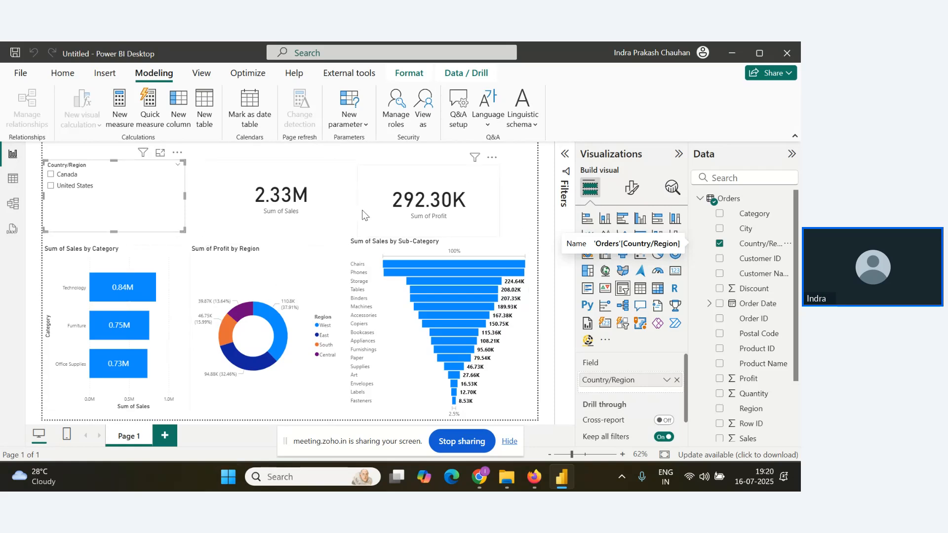
{"action": "left_click", "coordinate": [425, 124]}
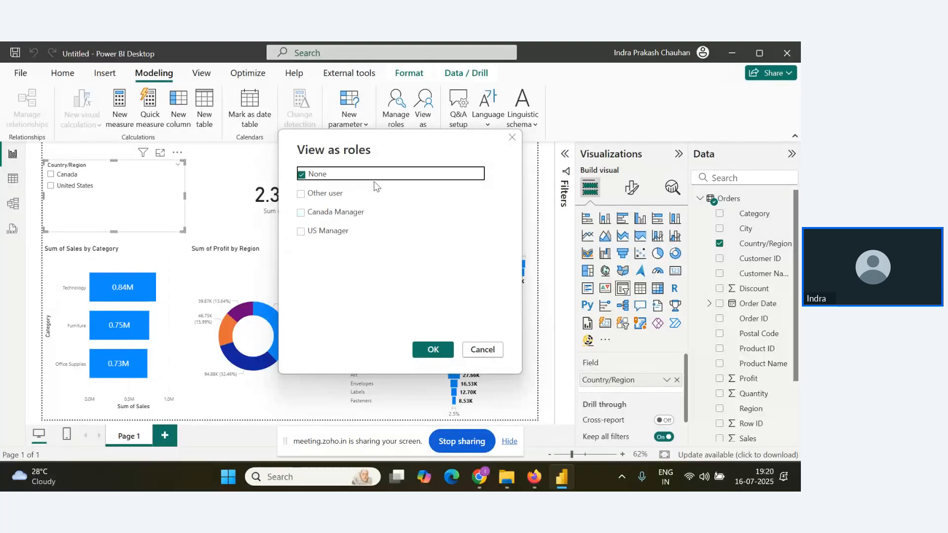
{"action": "left_click", "coordinate": [303, 233]}
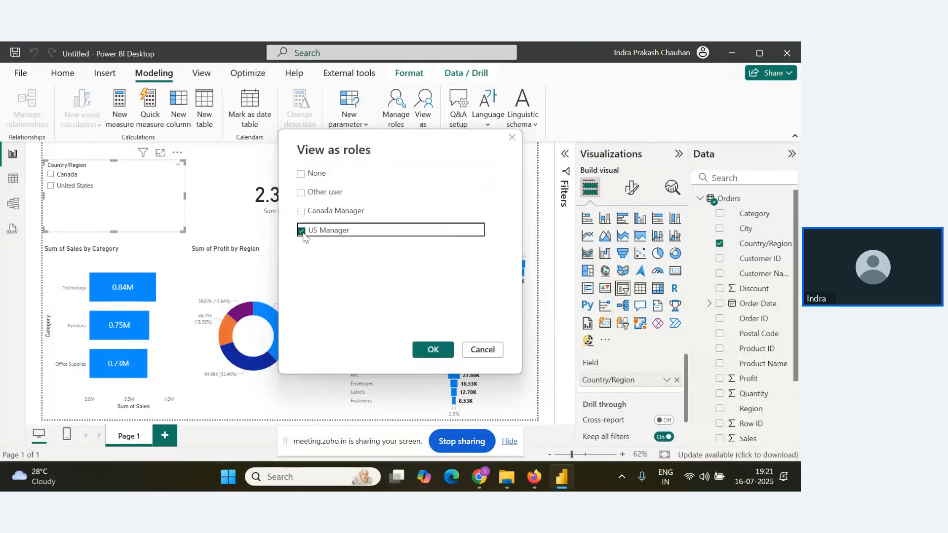
{"action": "left_click", "coordinate": [433, 350]}
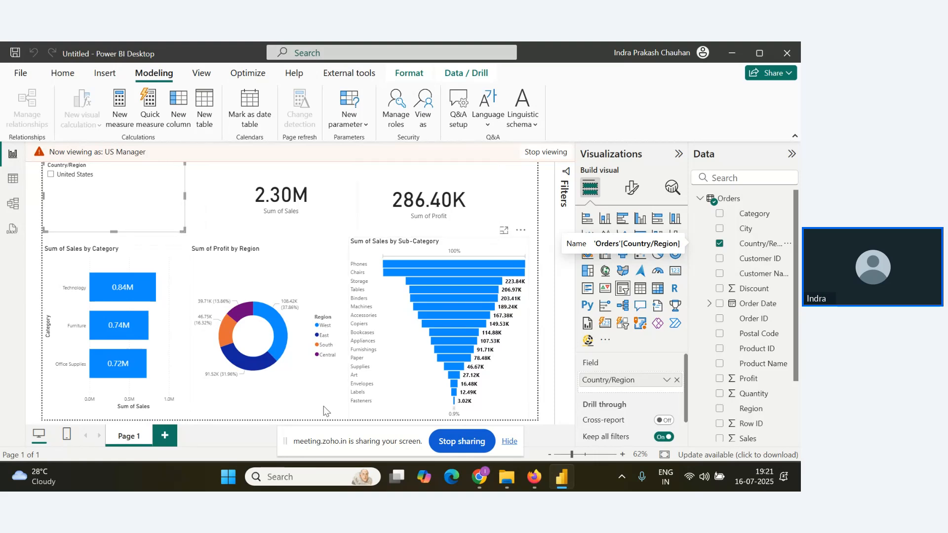
{"action": "left_click", "coordinate": [546, 151]}
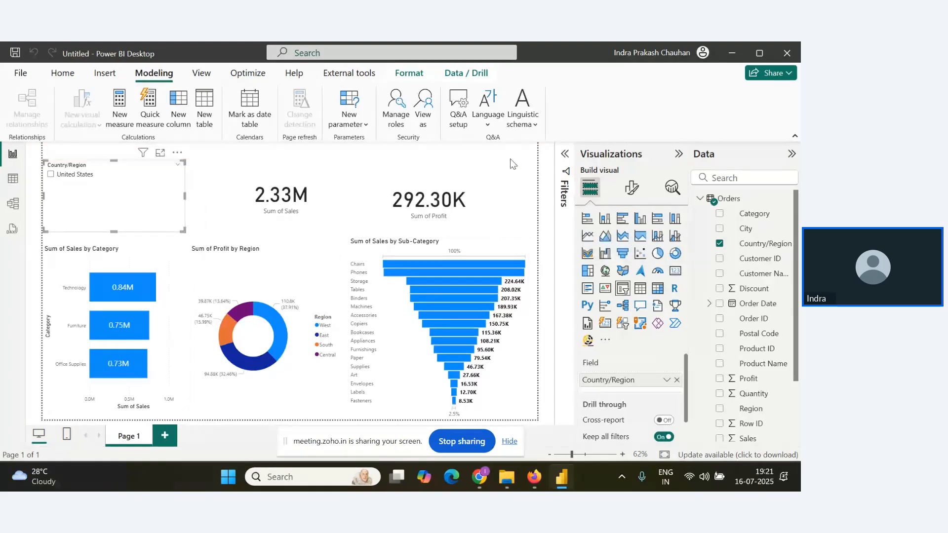
Preview the report as the Canada Manager role and check the webinar Q&A for attendee responses.
{"action": "left_click", "coordinate": [425, 129]}
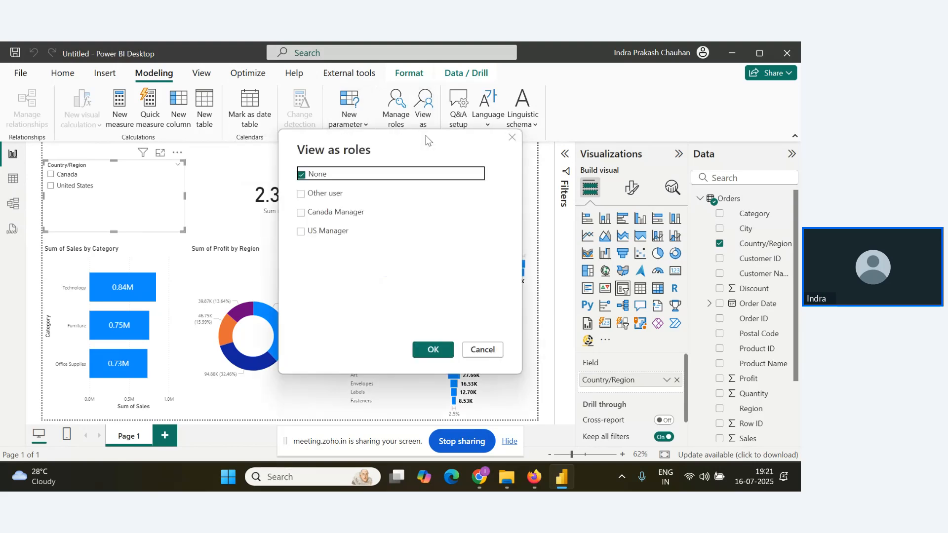
{"action": "left_click", "coordinate": [300, 213]}
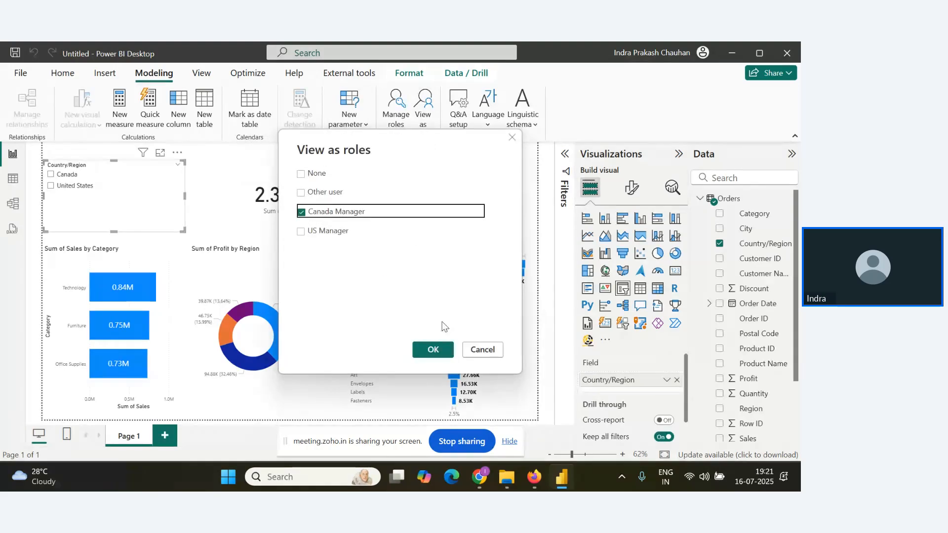
{"action": "left_click", "coordinate": [432, 349]}
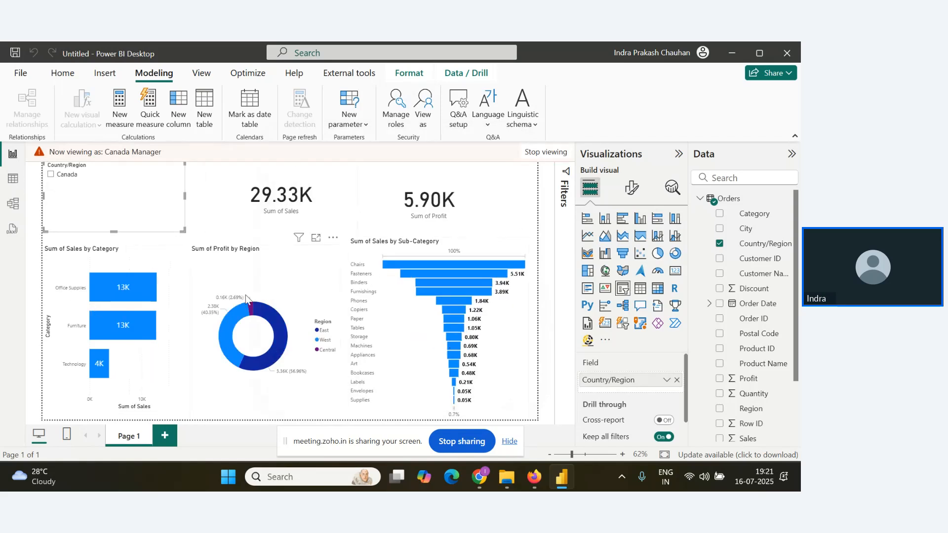
{"action": "key", "text": "alt+Tab"}
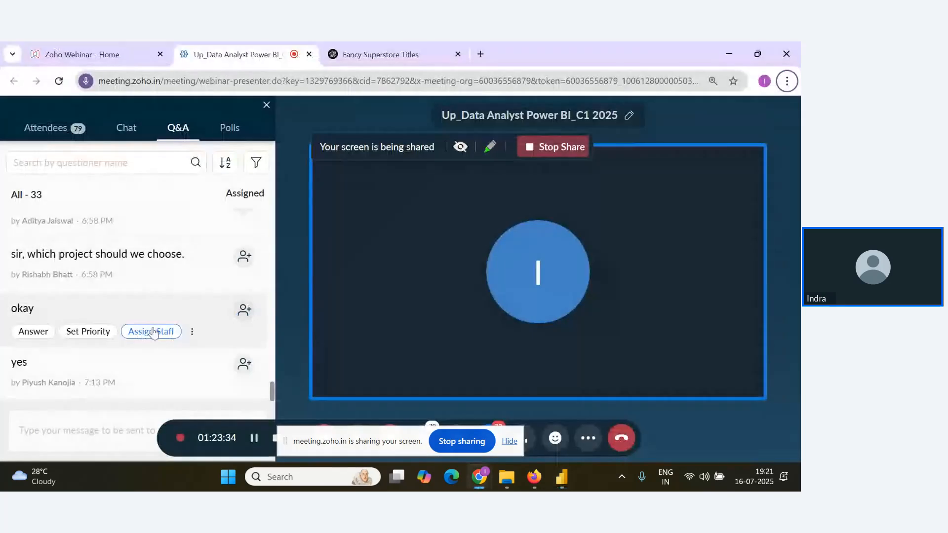
{"action": "key", "text": "alt+Tab"}
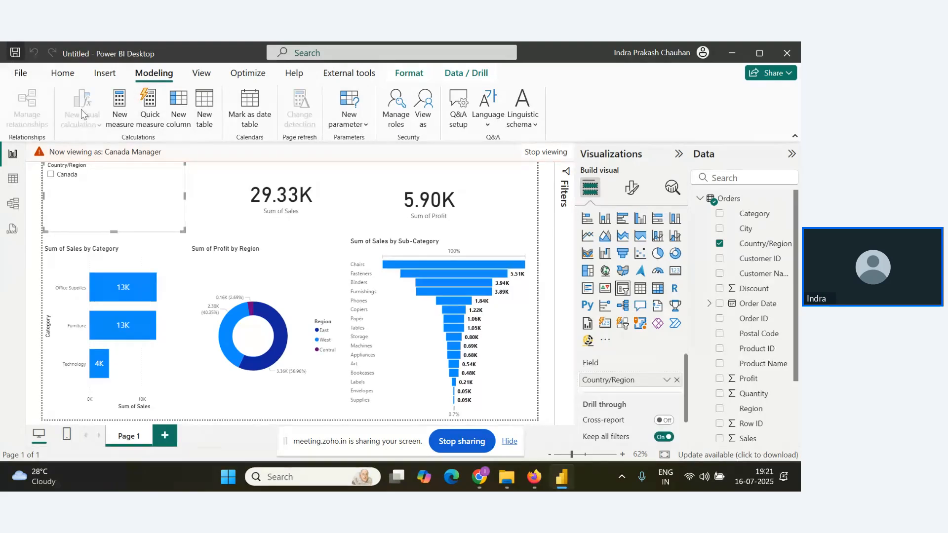
Save the report to this device as RLS in the DA with Power BI folder.
{"action": "key", "text": "ctrl+s"}
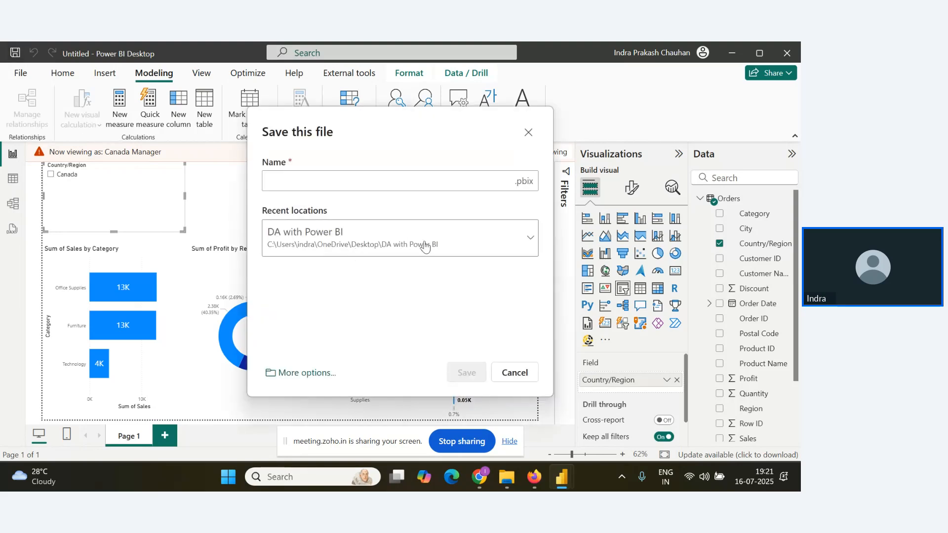
{"action": "left_click", "coordinate": [532, 251]}
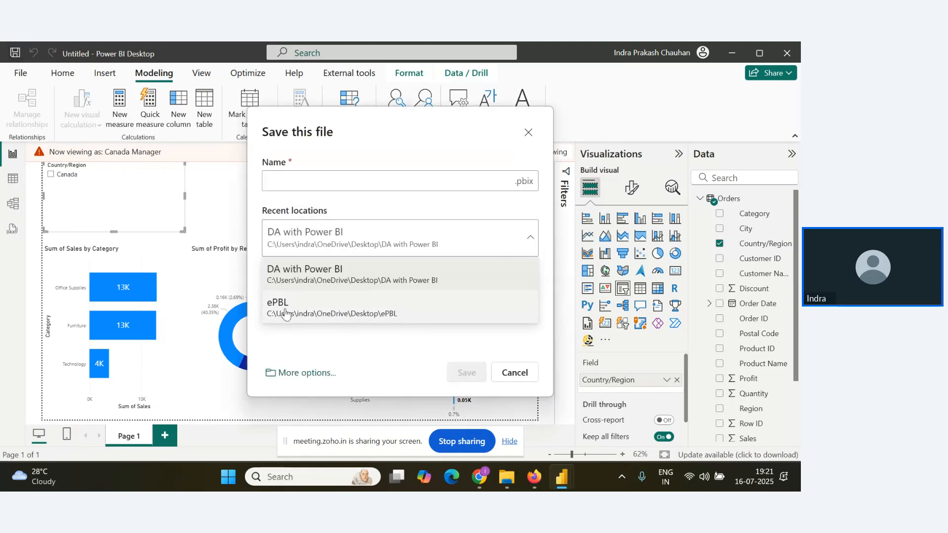
{"action": "left_click", "coordinate": [308, 373]}
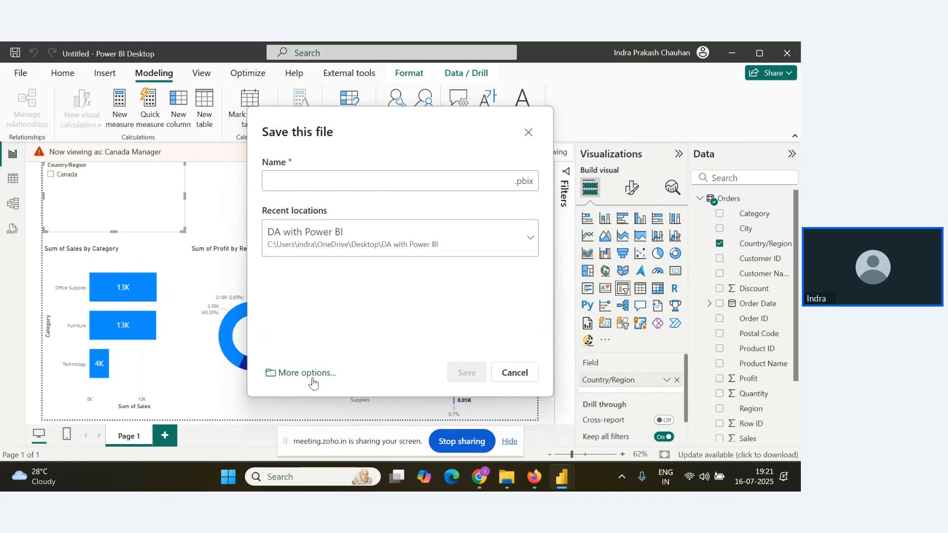
{"action": "left_click", "coordinate": [308, 373]}
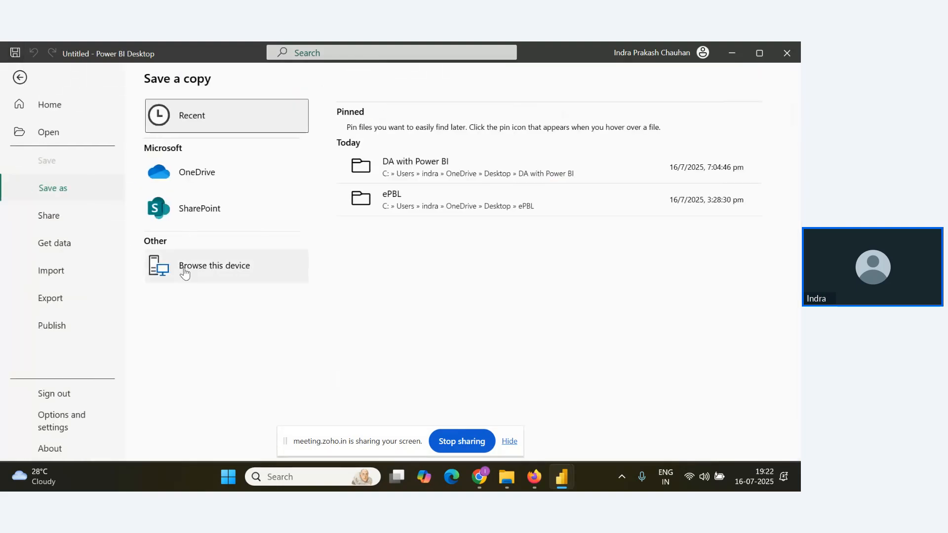
{"action": "left_click", "coordinate": [229, 269]}
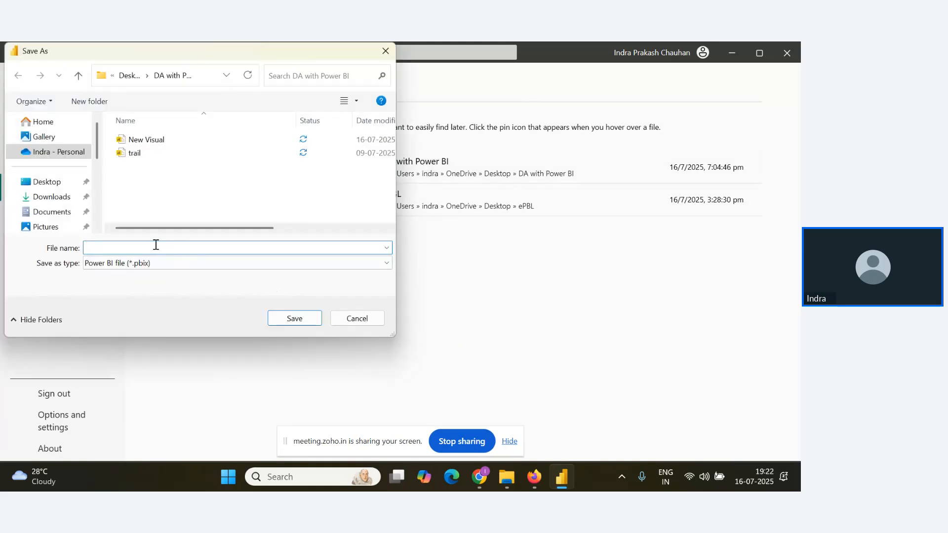
{"action": "type", "text": "Rls"}
{"action": "left_click", "coordinate": [303, 318]}
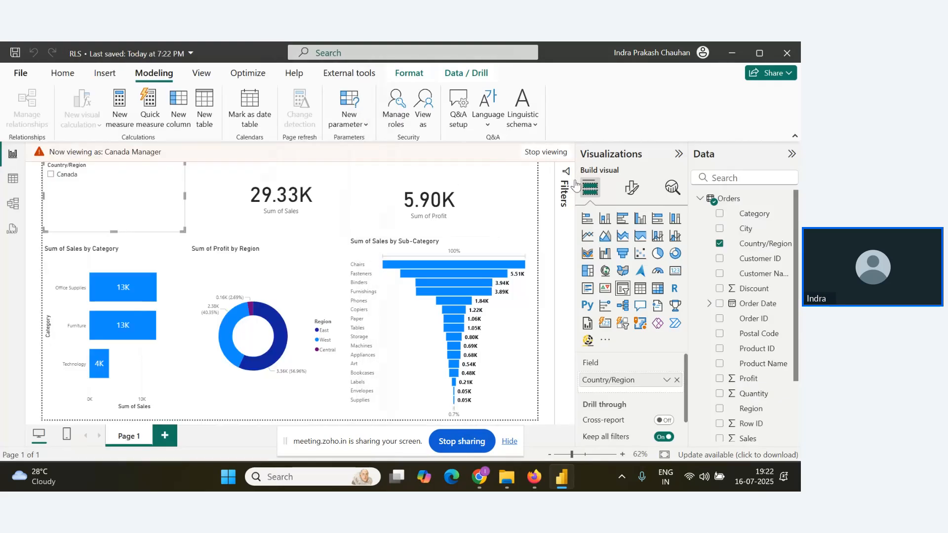
Stop viewing as Canada Manager and publish the report to the My New Project workspace.
{"action": "left_click", "coordinate": [546, 152]}
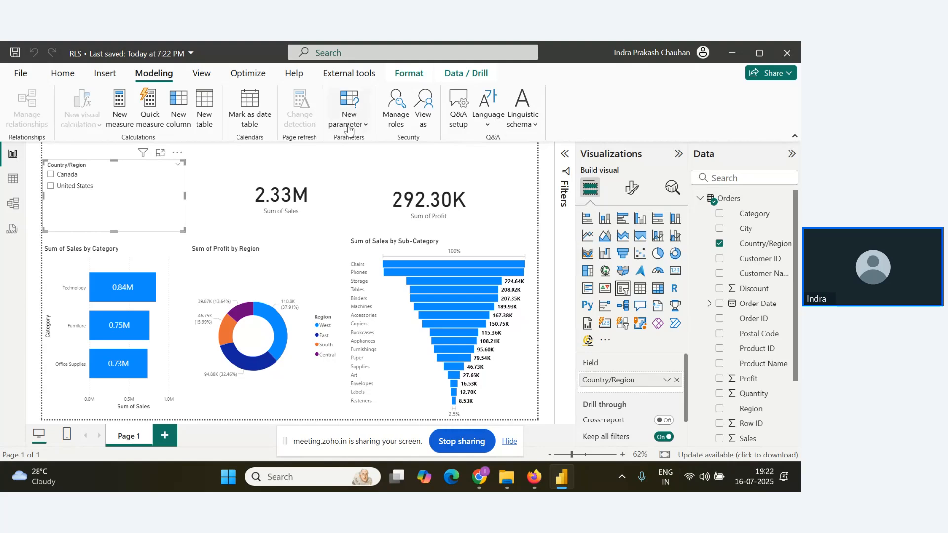
{"action": "left_click", "coordinate": [62, 74]}
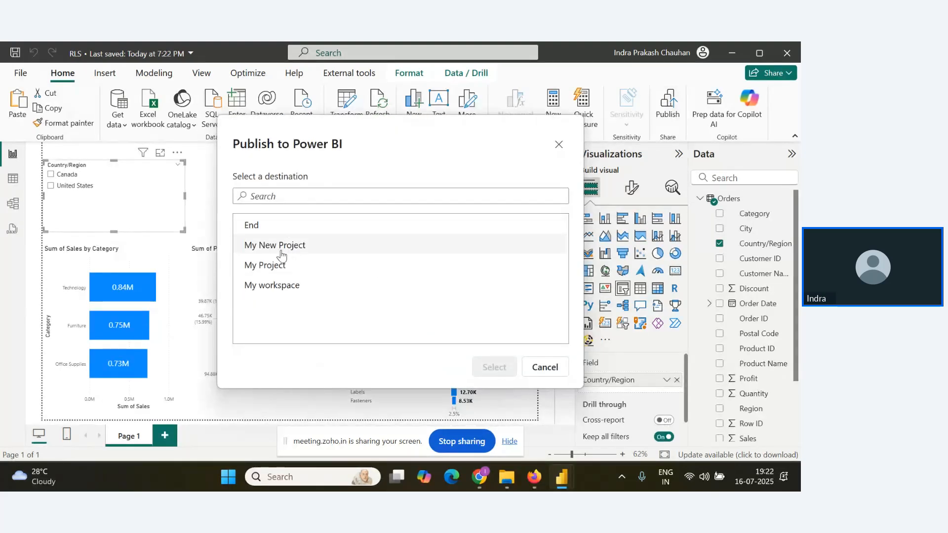
{"action": "left_click", "coordinate": [273, 254]}
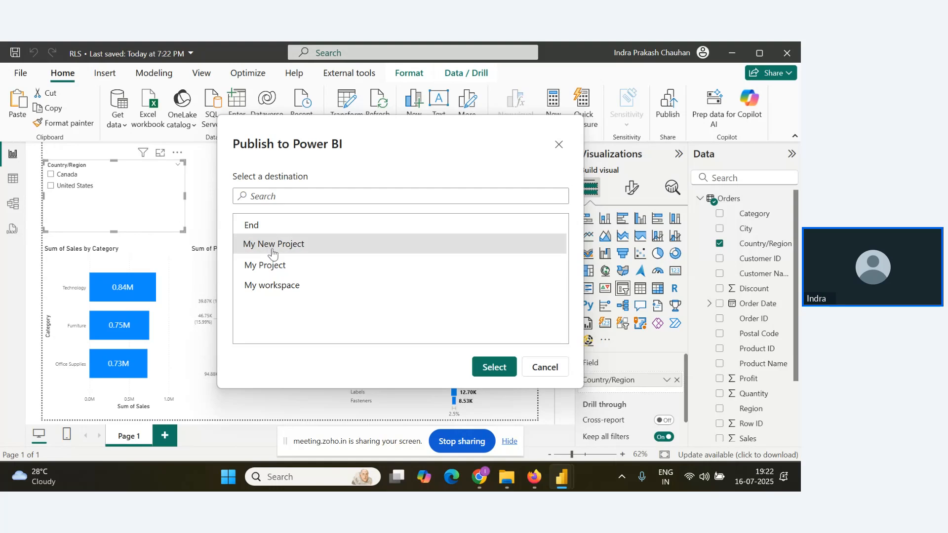
{"action": "left_click", "coordinate": [497, 368]}
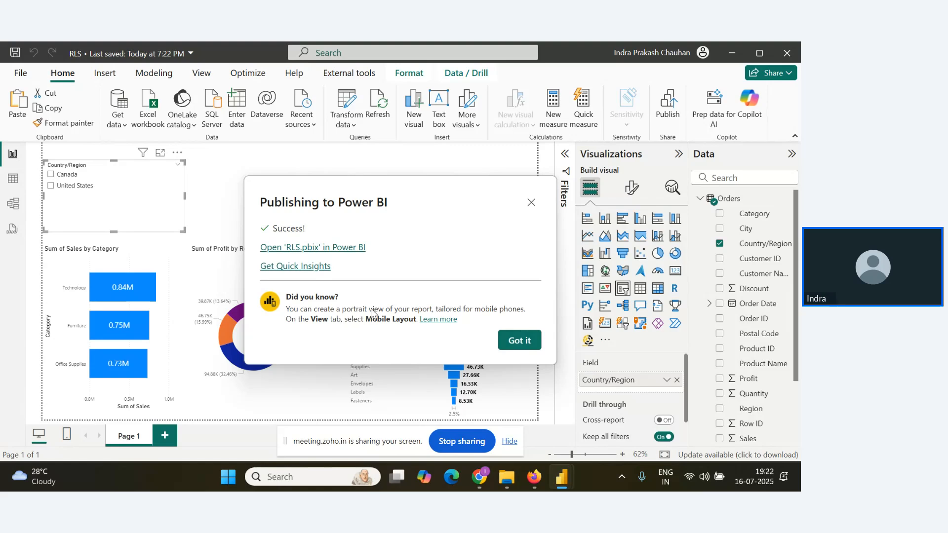
Open the published report in the Power BI service and open the RLS semantic model's security settings in the My New Project workspace.
{"action": "left_click", "coordinate": [309, 248]}
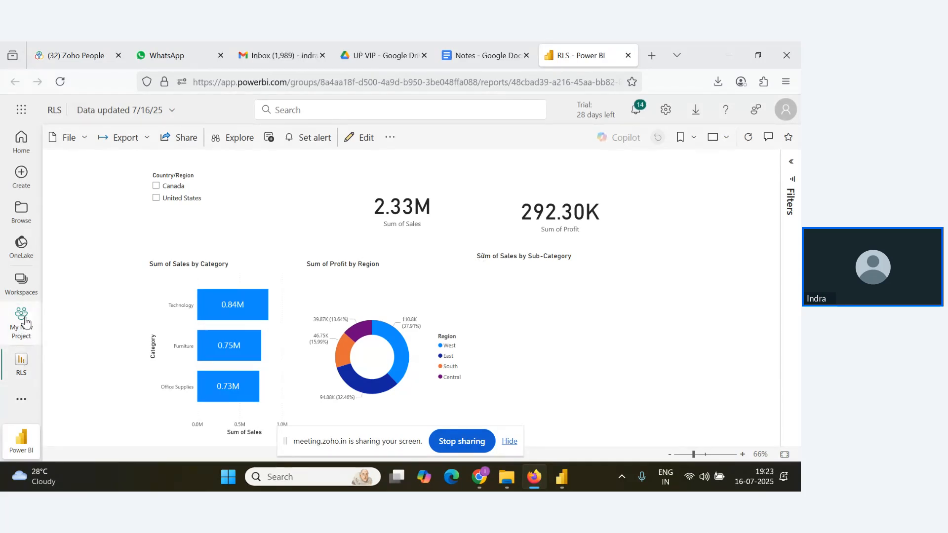
{"action": "left_click", "coordinate": [25, 323]}
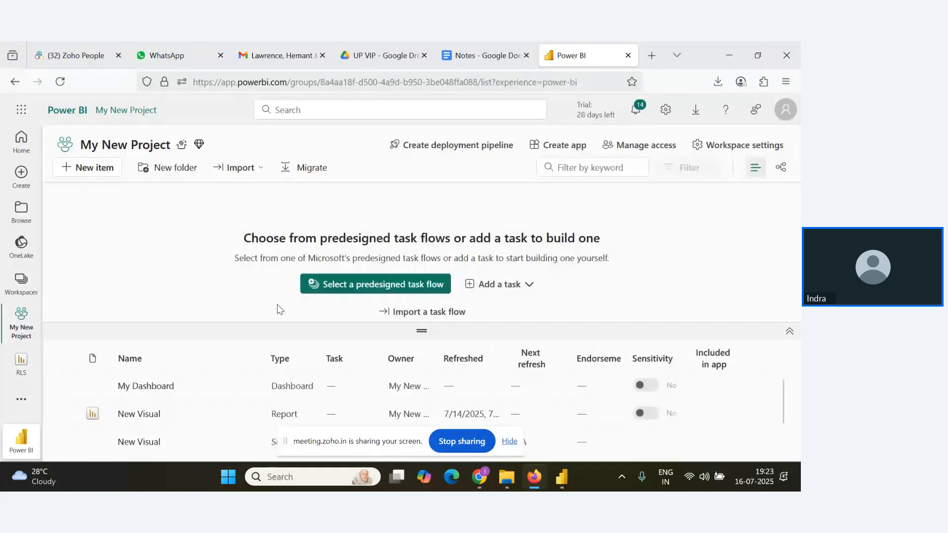
{"action": "left_click", "coordinate": [509, 442]}
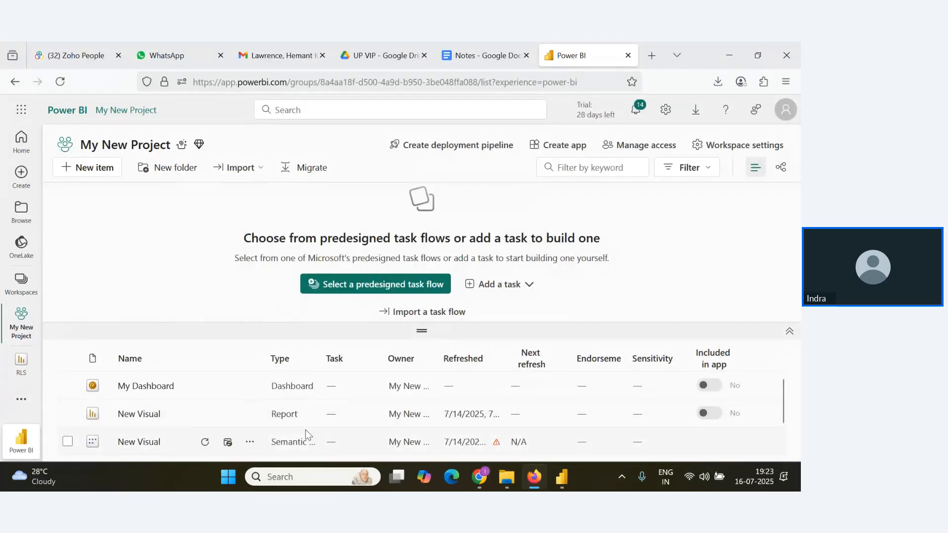
{"action": "scroll", "coordinate": [296, 432], "scroll_direction": "down", "scroll_amount": 2}
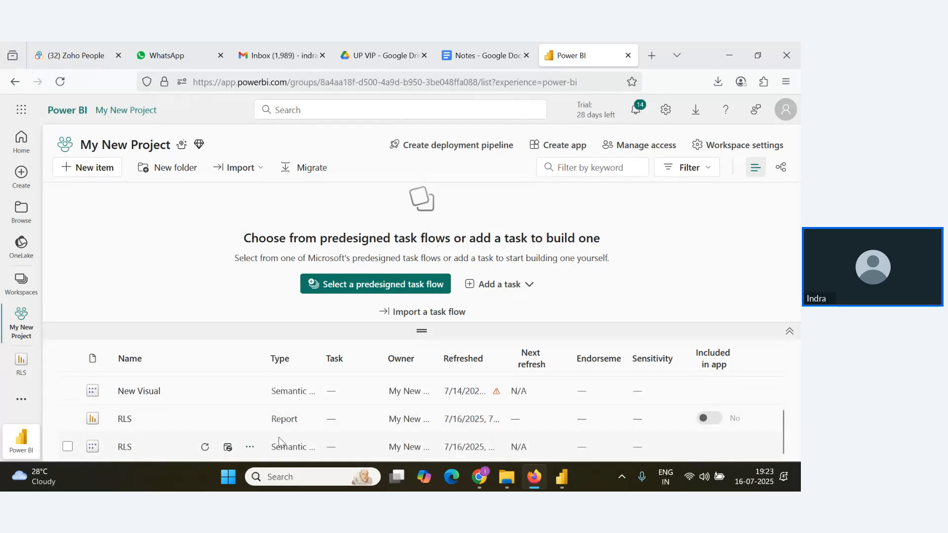
{"action": "left_click", "coordinate": [250, 448]}
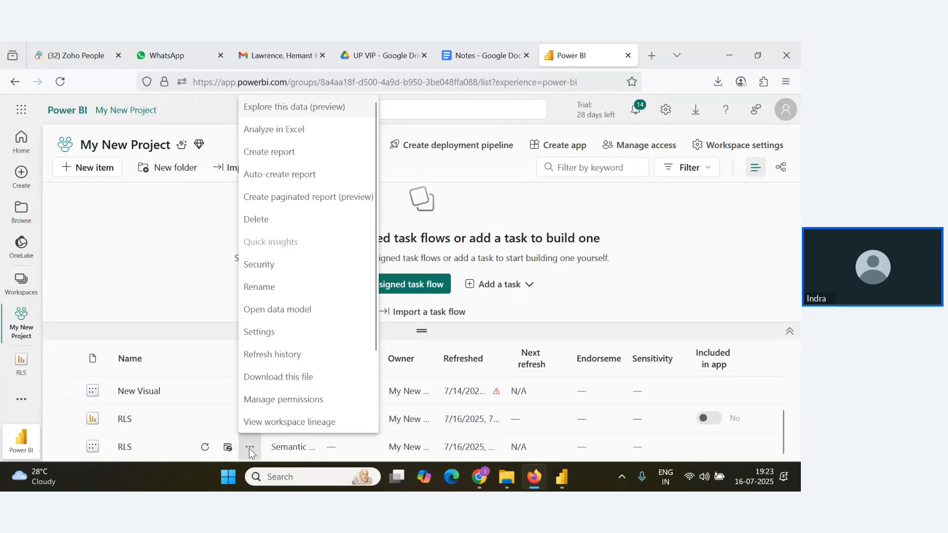
{"action": "left_click", "coordinate": [271, 267]}
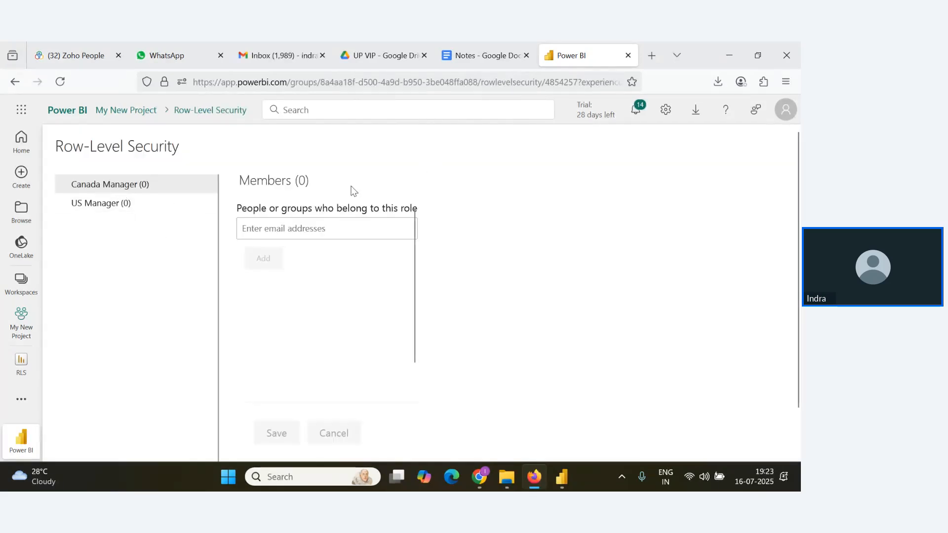
Check the webinar window, then return to the Row-Level Security page in the browser.
{"action": "key", "text": "alt+Tab"}
{"action": "key", "text": "Tab"}
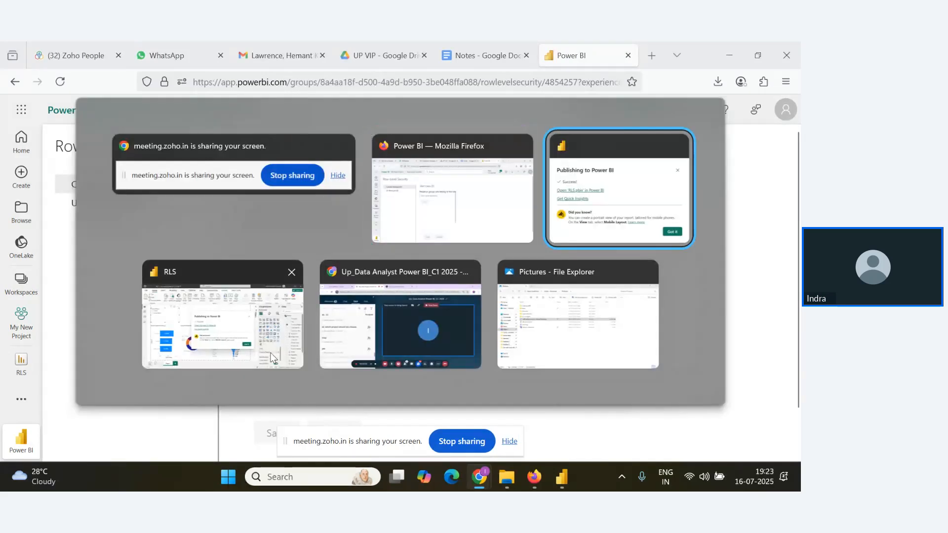
{"action": "left_click", "coordinate": [436, 335]}
{"action": "key", "text": "alt+Tab"}
{"action": "key", "text": "Tab"}
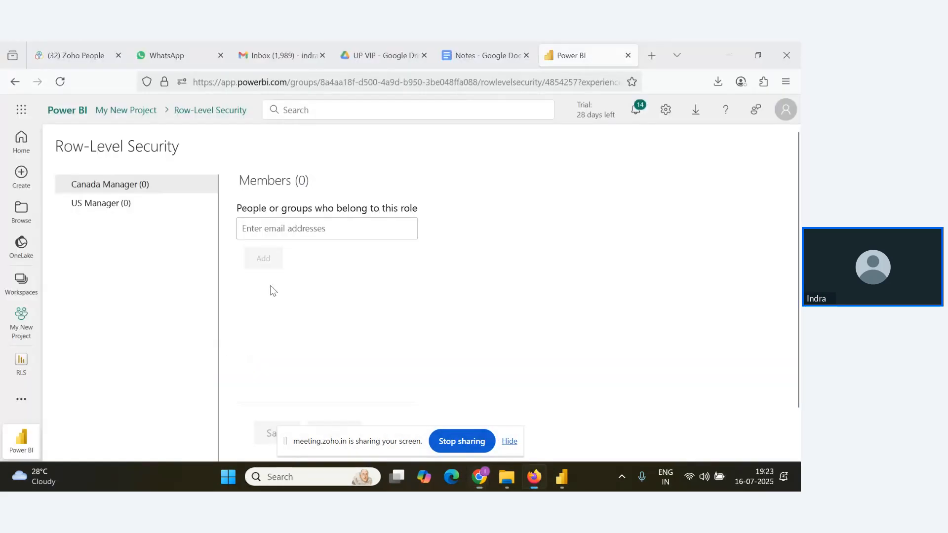
Add a colleague as a member of the Canada Manager role and save the row-level security changes.
{"action": "left_click", "coordinate": [304, 231]}
{"action": "type", "text": "anwar"}
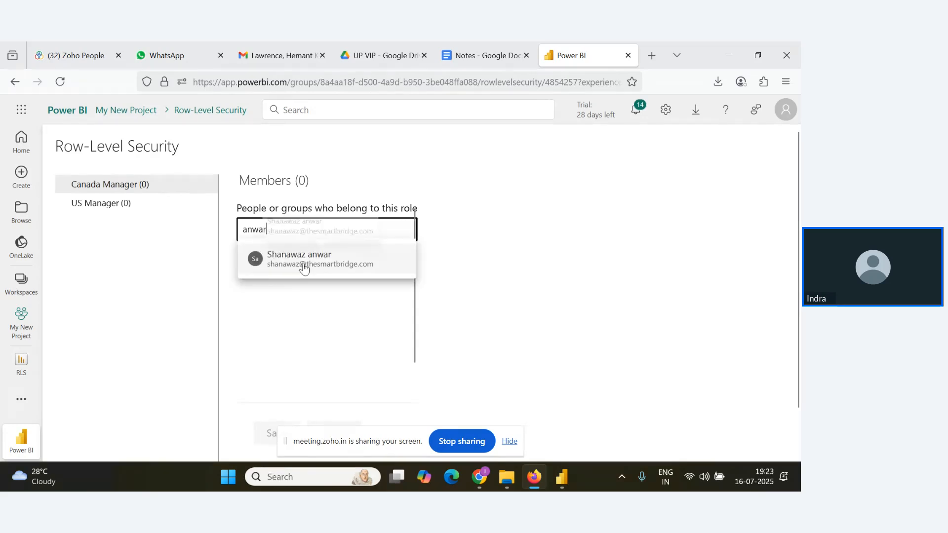
{"action": "left_click", "coordinate": [305, 264]}
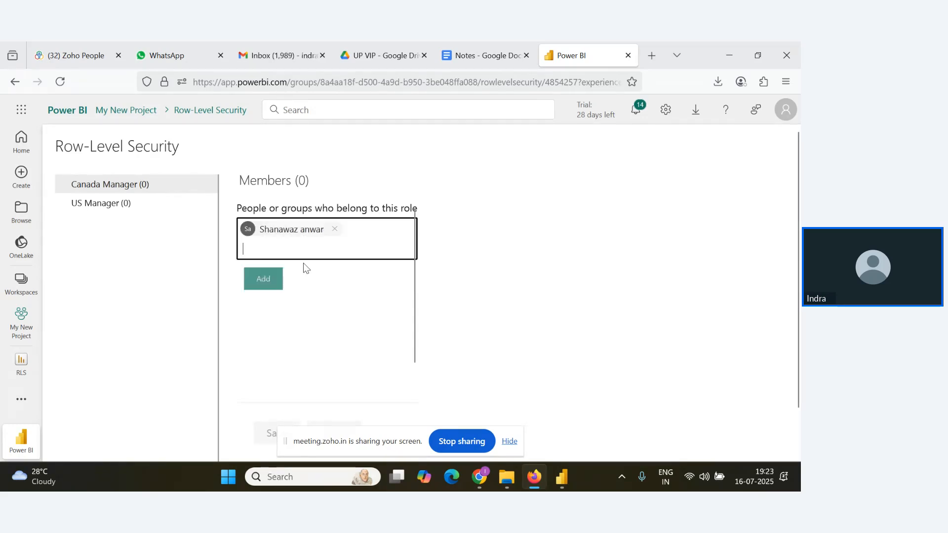
{"action": "left_click", "coordinate": [263, 279]}
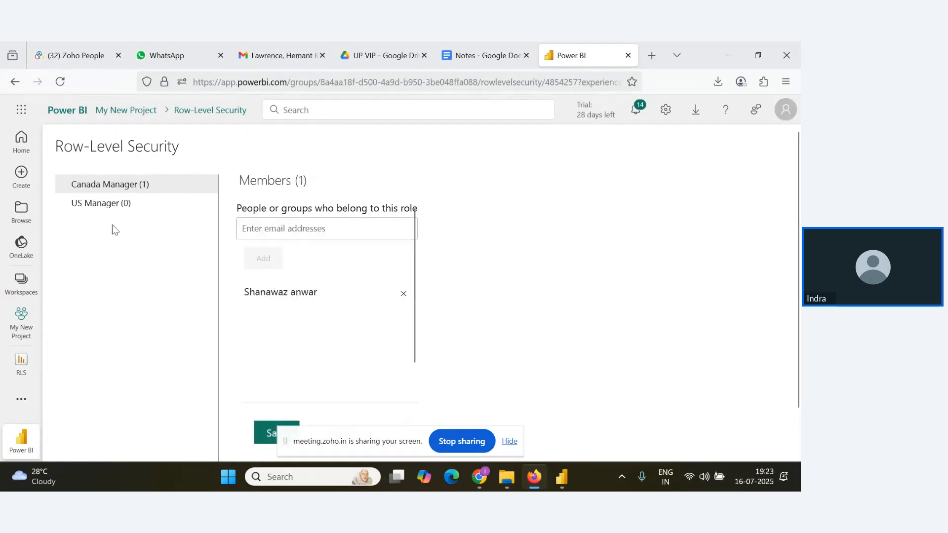
{"action": "left_click", "coordinate": [109, 210]}
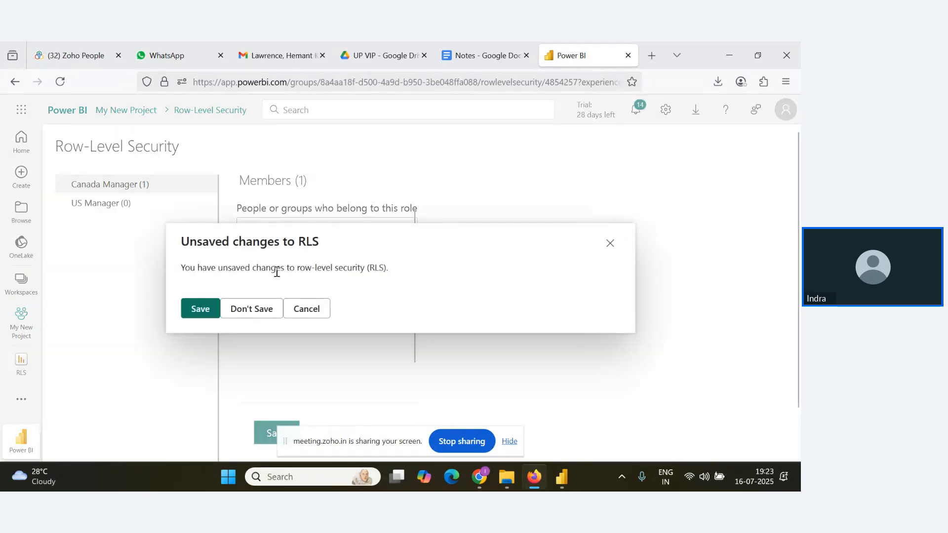
{"action": "left_click", "coordinate": [196, 309]}
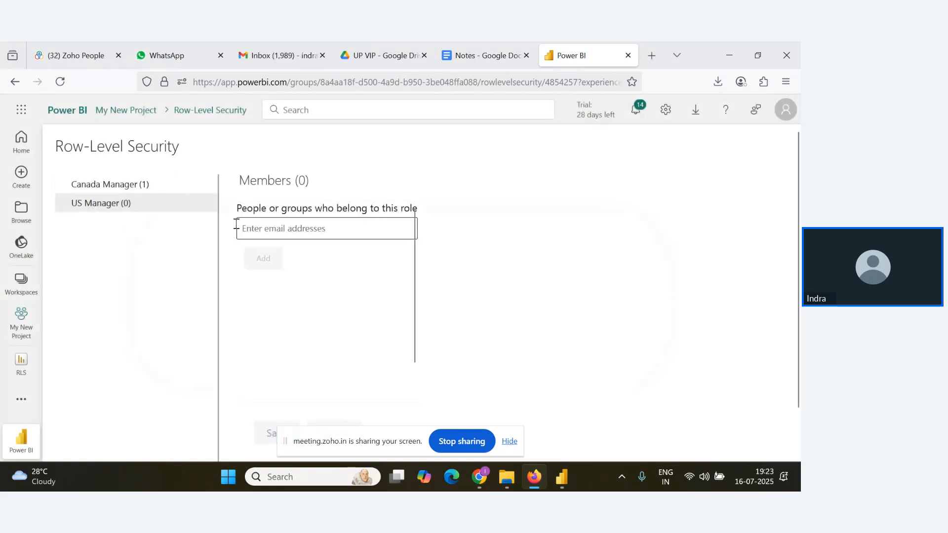
Add the presenter's account as a member of the US Manager role and save the change.
{"action": "left_click", "coordinate": [286, 228]}
{"action": "type", "text": "indr"}
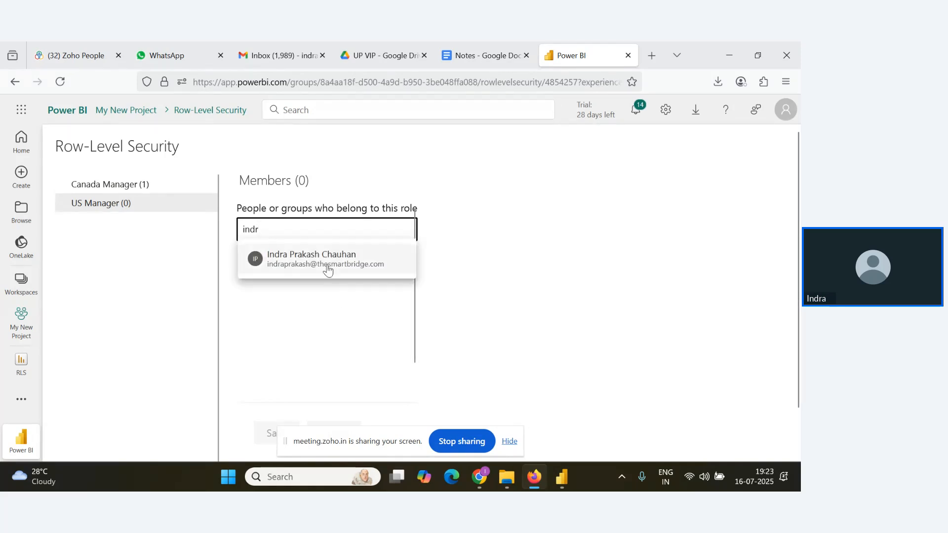
{"action": "left_click", "coordinate": [327, 266]}
{"action": "left_click", "coordinate": [263, 280]}
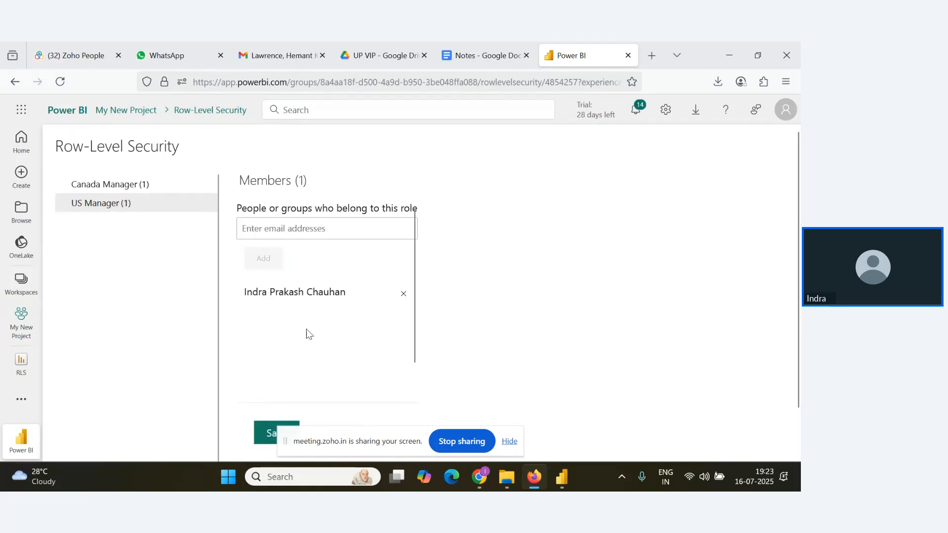
{"action": "scroll", "coordinate": [324, 296], "scroll_direction": "down", "scroll_amount": 1}
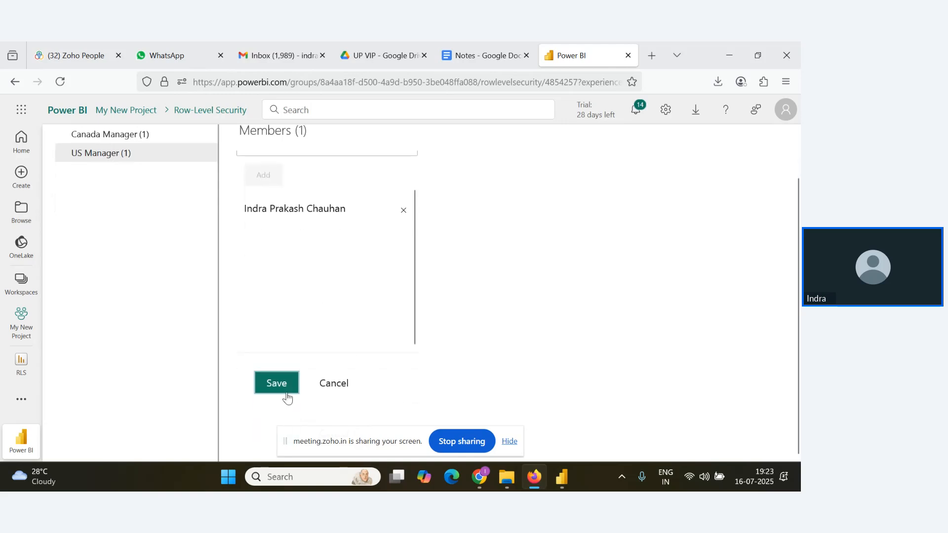
{"action": "left_click", "coordinate": [275, 388]}
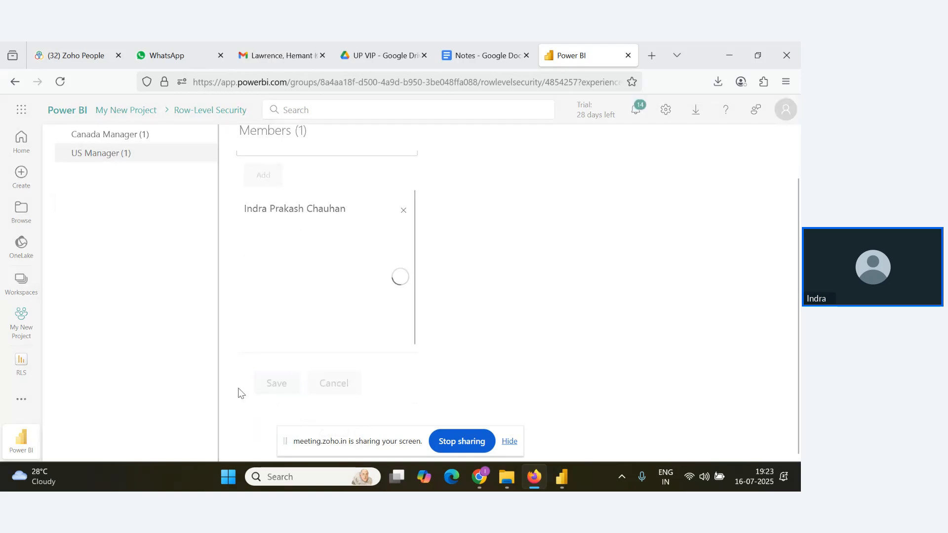
{"action": "scroll", "coordinate": [178, 265], "scroll_direction": "up", "scroll_amount": 1}
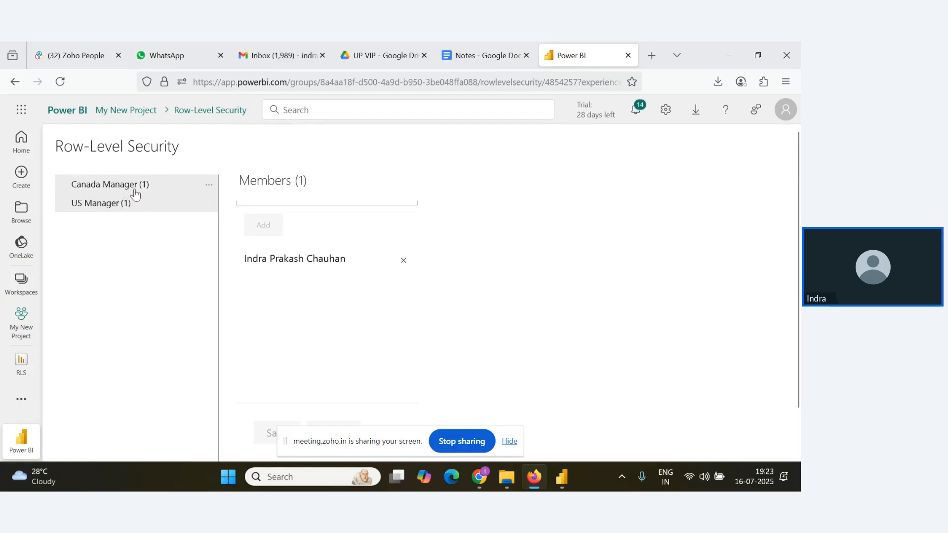
Test the report as the Canada Manager role and return to the row-level security settings.
{"action": "left_click", "coordinate": [208, 187]}
{"action": "left_click", "coordinate": [239, 209]}
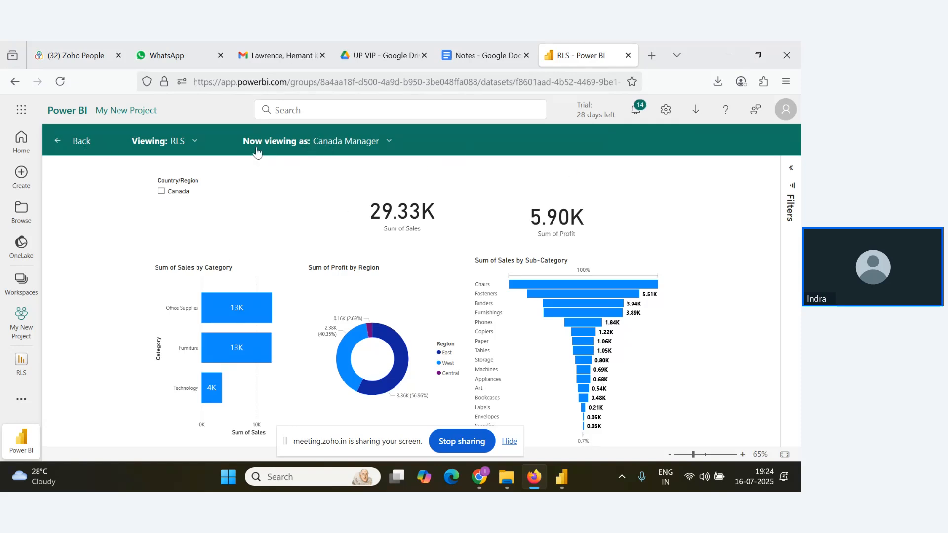
{"action": "left_click", "coordinate": [79, 140]}
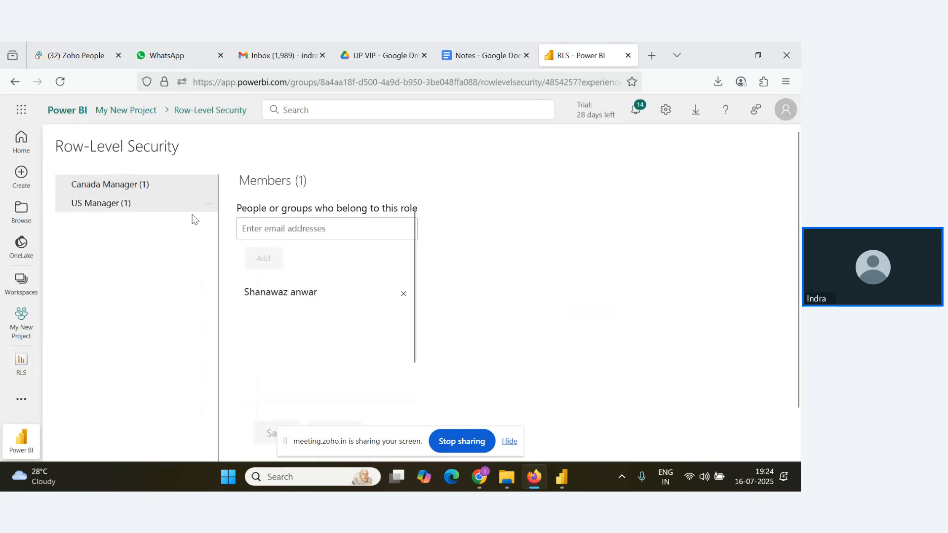
Test the report as the US Manager role, filter it by United States, and return to the row-level security settings.
{"action": "left_click", "coordinate": [207, 206]}
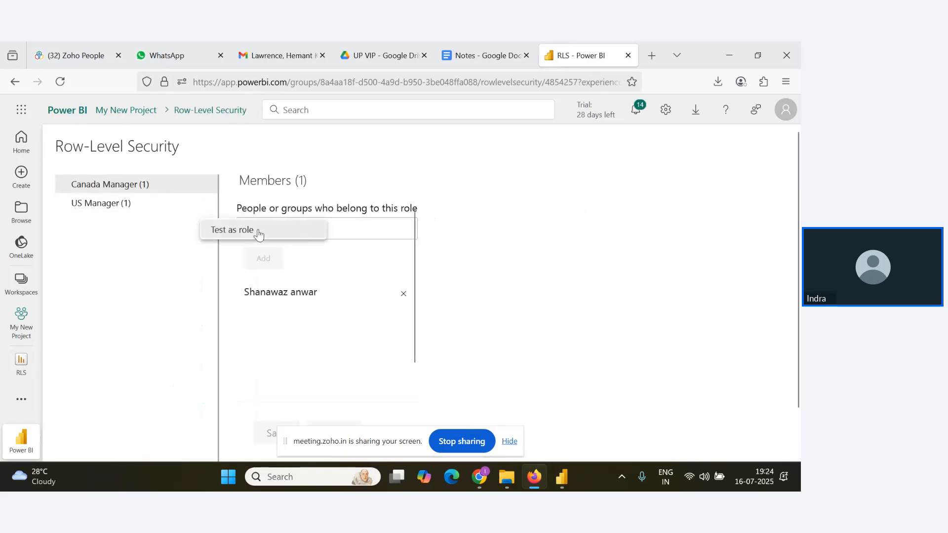
{"action": "left_click", "coordinate": [290, 232]}
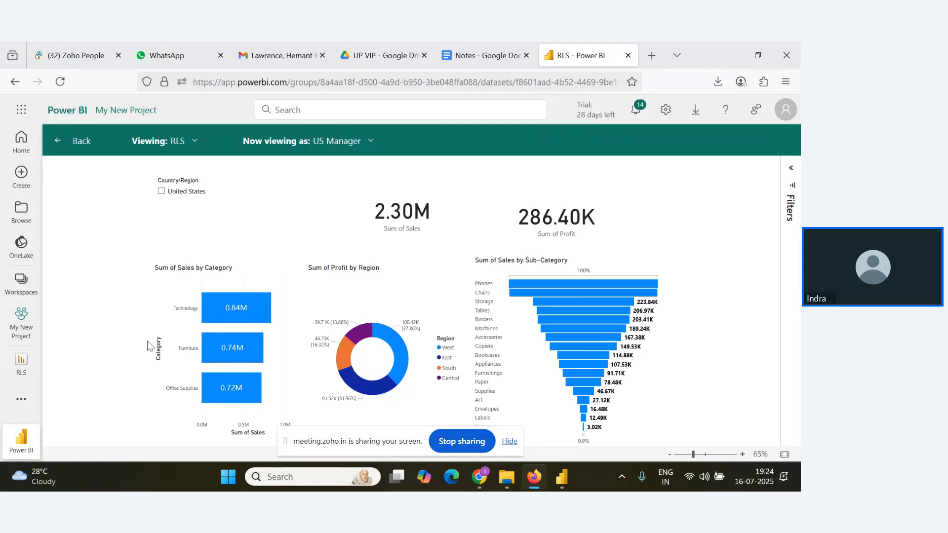
{"action": "left_click", "coordinate": [161, 191]}
{"action": "left_click", "coordinate": [61, 141]}
Switch to the Zoho webinar window and check the Q&A list for new attendee responses.
{"action": "key", "text": "alt+Tab"}
{"action": "key", "text": "alt+Tab"}
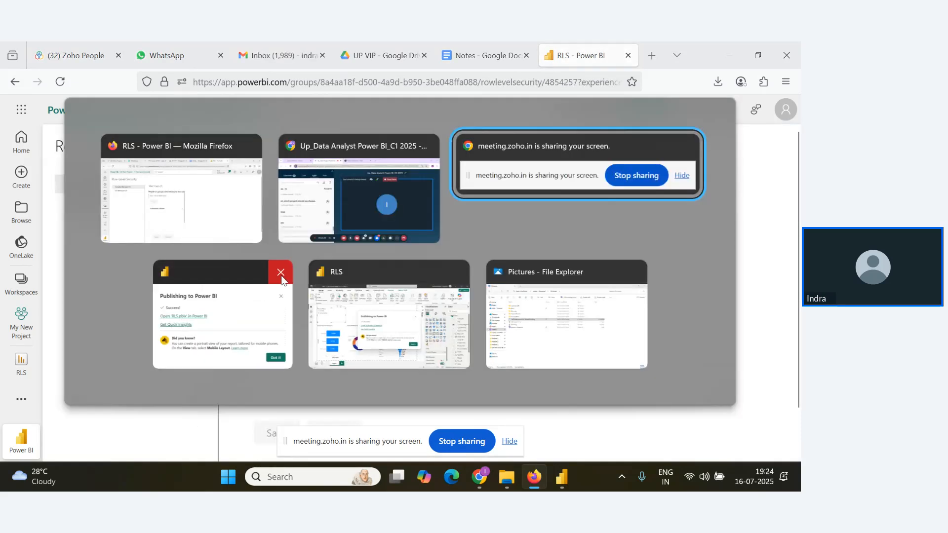
{"action": "left_click", "coordinate": [333, 209]}
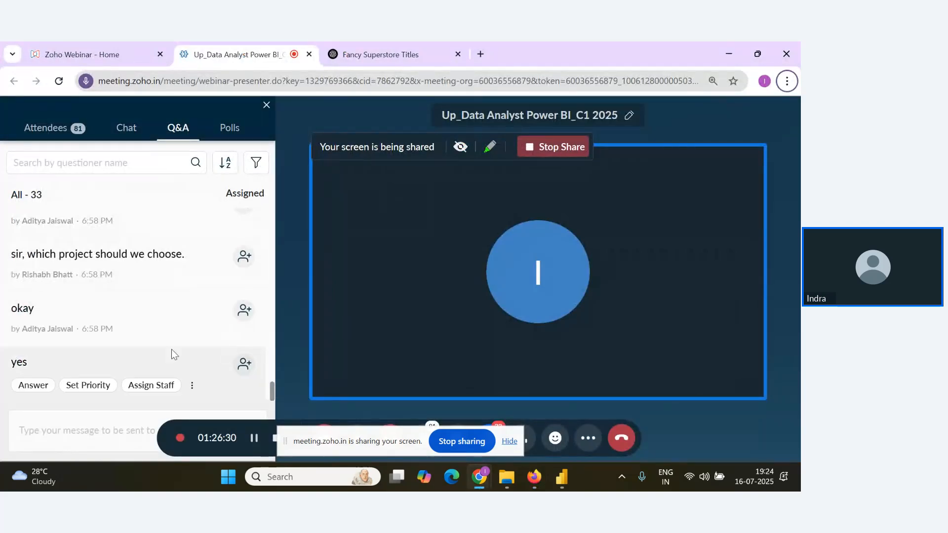
{"action": "mouse_move", "coordinate": [150, 339]}
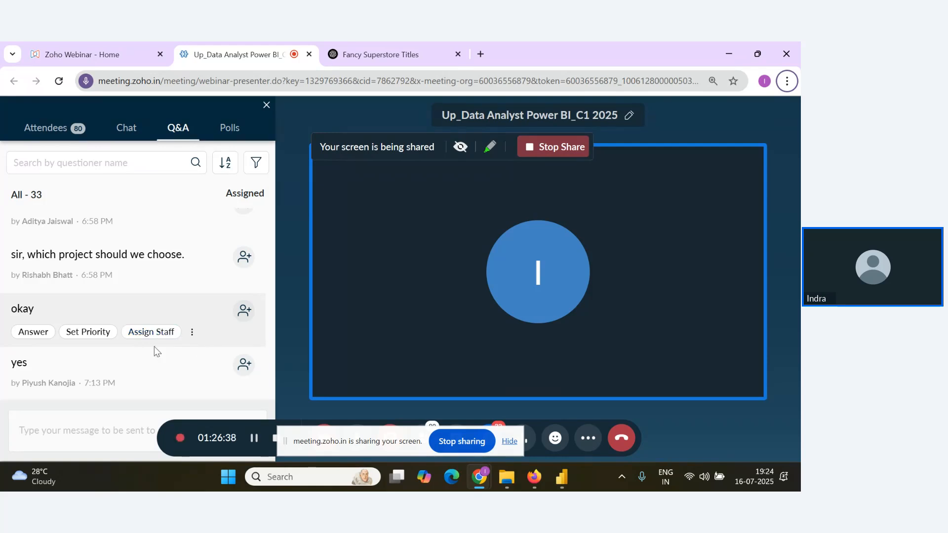
{"action": "scroll", "coordinate": [108, 342], "scroll_direction": "down", "scroll_amount": 1}
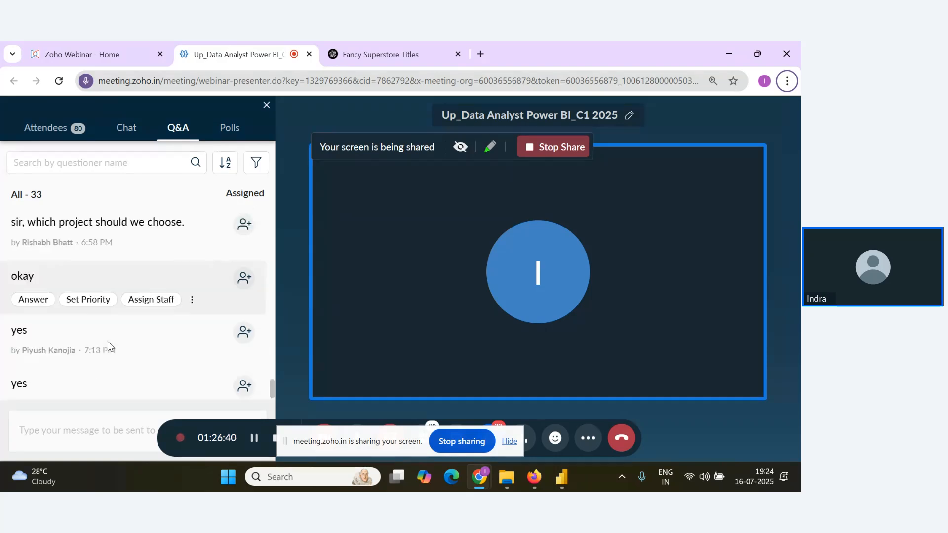
Switch to the Notes document in Google Docs and start an unnumbered line reading "We create" beneath the Dynamic item.
{"action": "key", "text": "alt+Tab"}
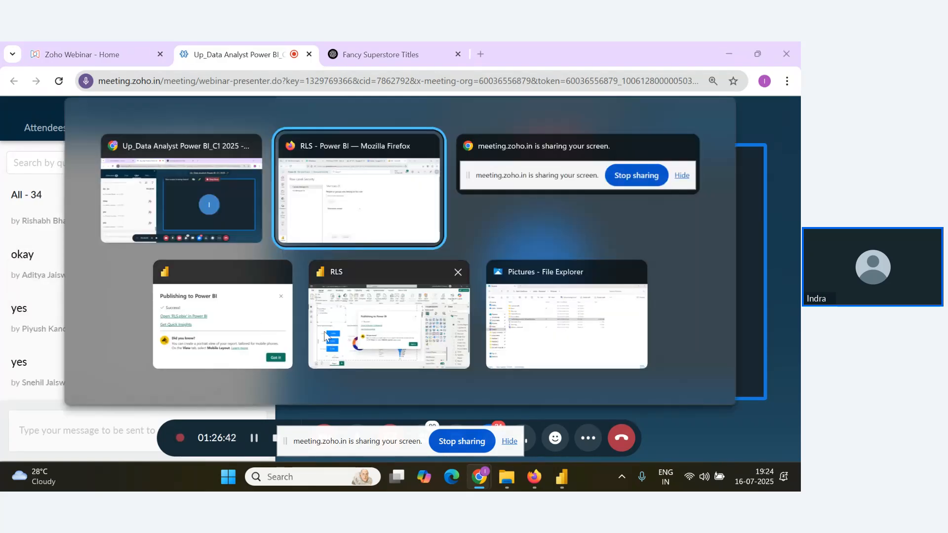
{"action": "left_click", "coordinate": [365, 221]}
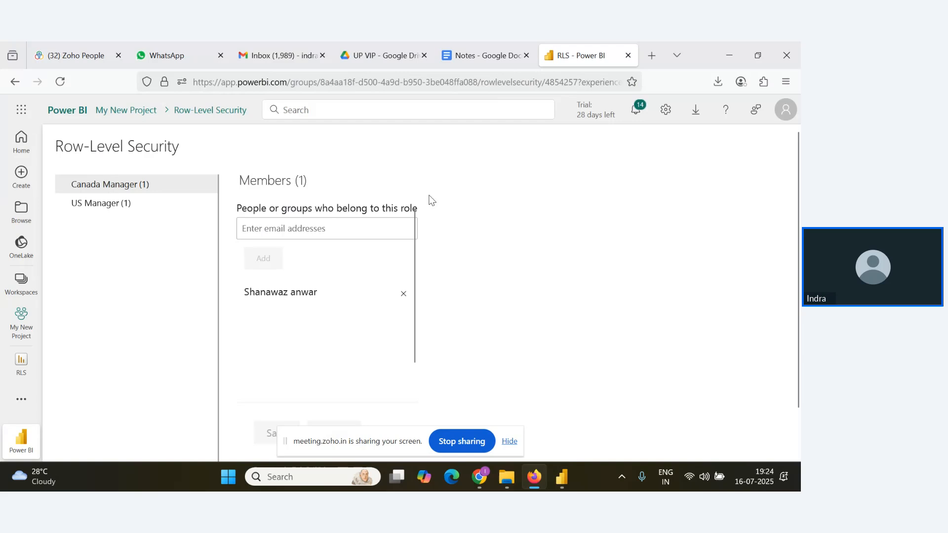
{"action": "left_click", "coordinate": [472, 42]}
{"action": "left_click", "coordinate": [299, 311]}
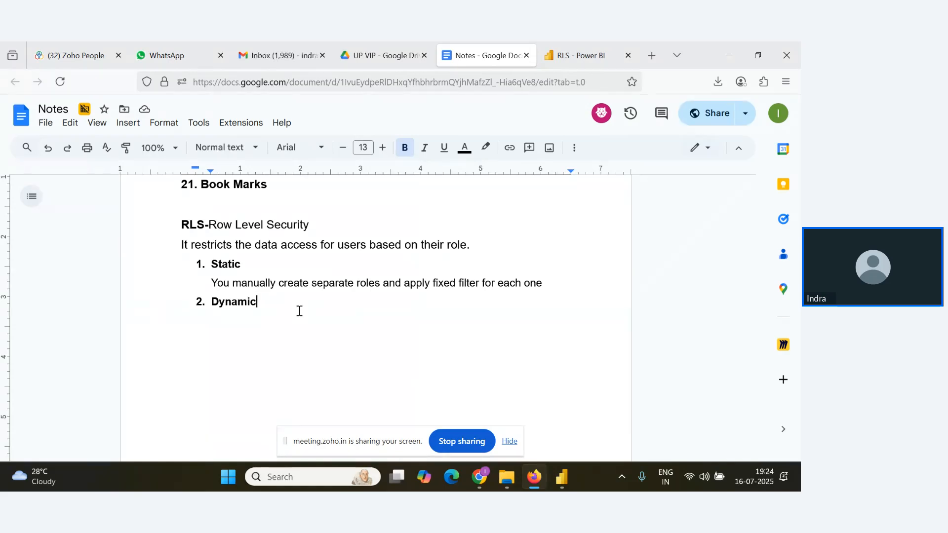
{"action": "key", "text": "Return"}
{"action": "type", "text": "We create"}
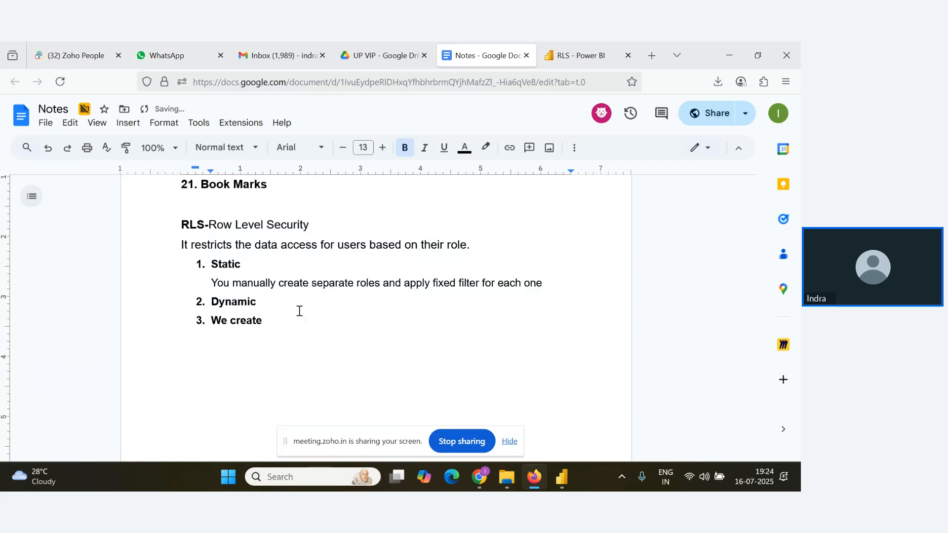
{"action": "left_click", "coordinate": [212, 324]}
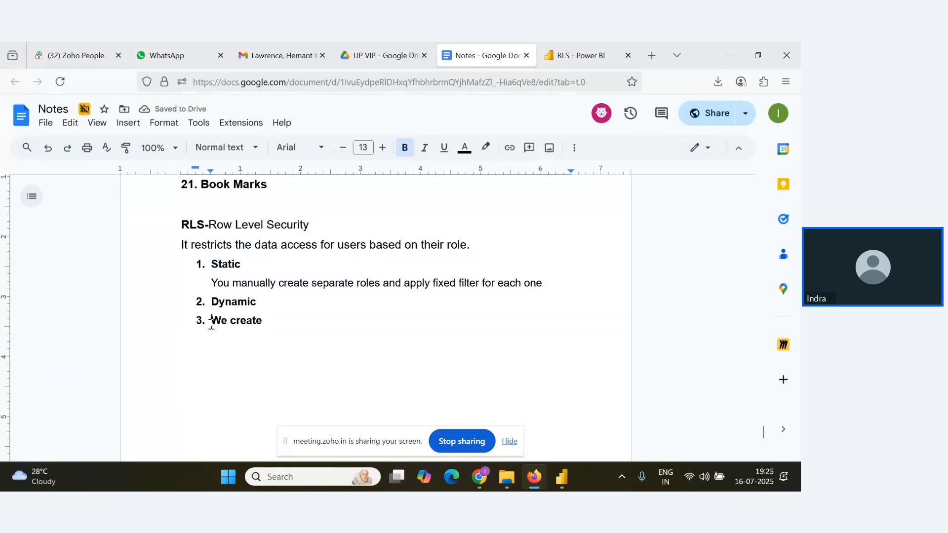
{"action": "key", "text": "BackSpace"}
Complete the Dynamic description to read "We create only one role and use user table to decide what each person is allowed to view".
{"action": "type", "text": "te o"}
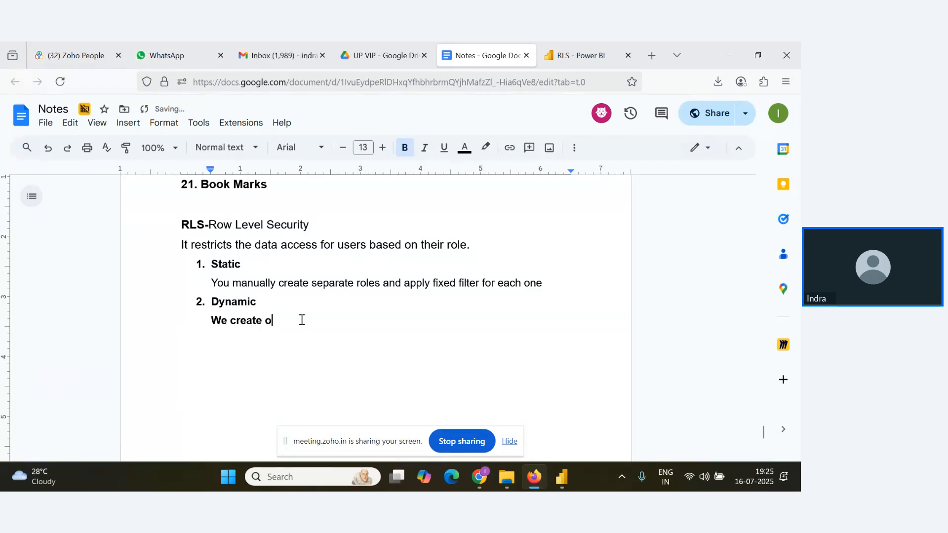
{"action": "type", "text": "nly one r"}
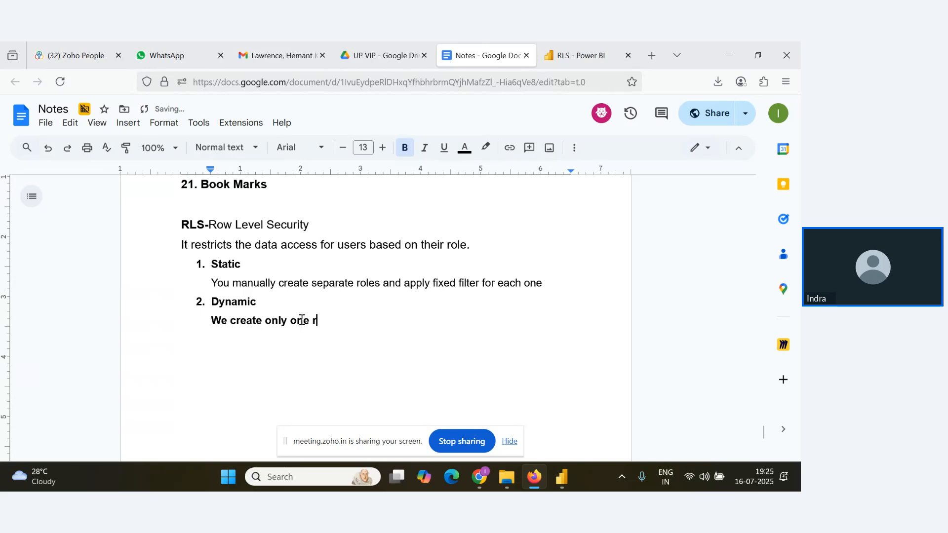
{"action": "type", "text": "ole a"}
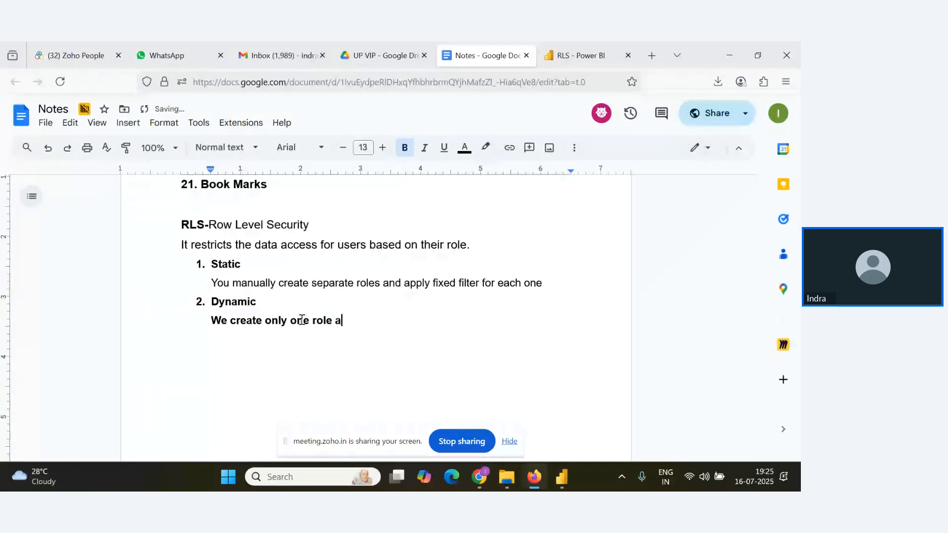
{"action": "type", "text": "nd use"}
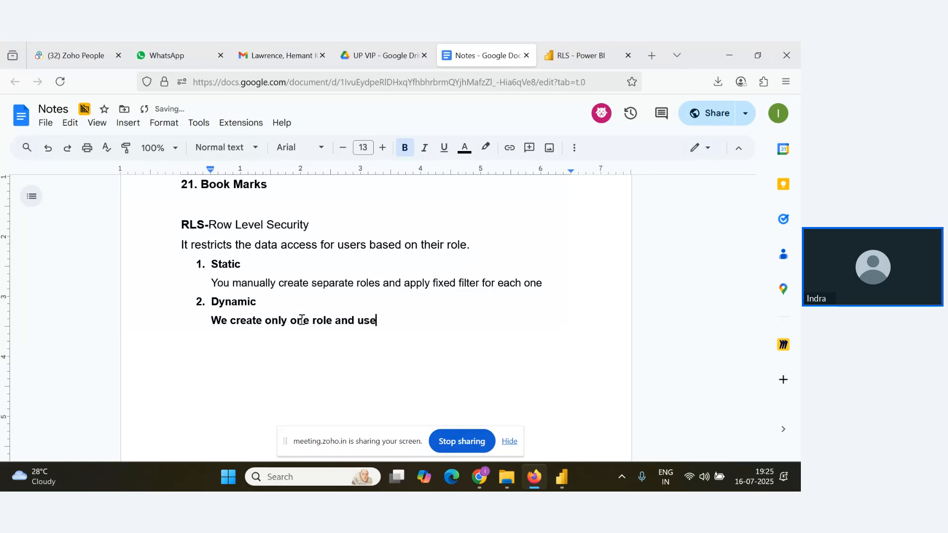
{"action": "type", "text": " user table to d"}
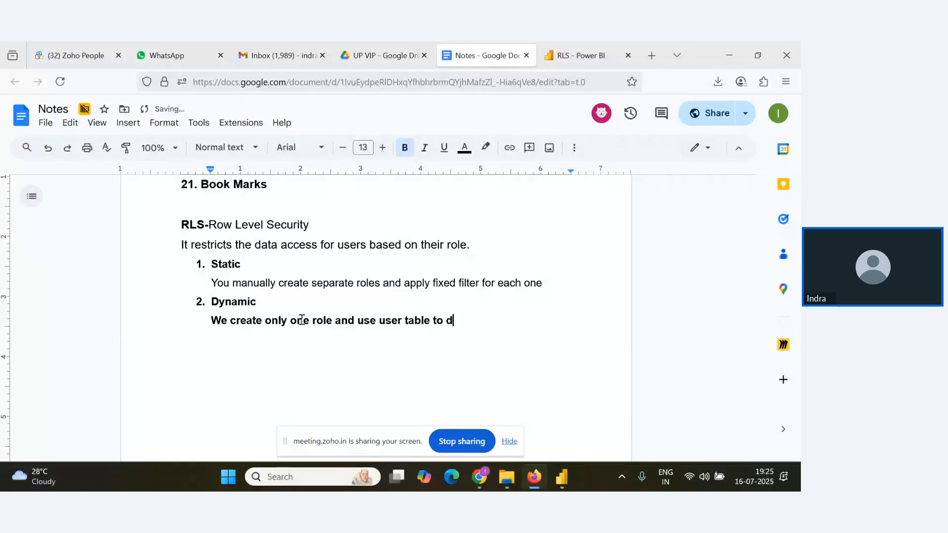
{"action": "type", "text": "ecid"}
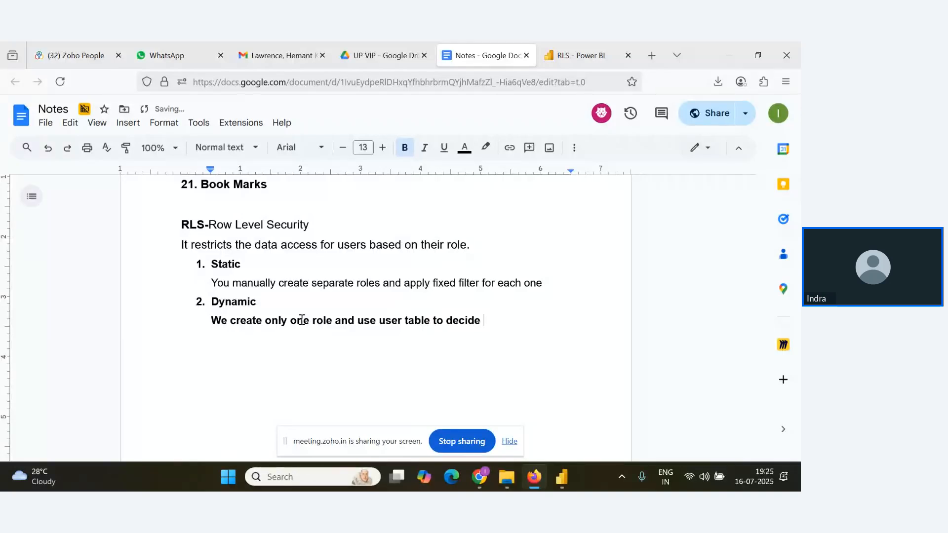
{"action": "type", "text": "e"}
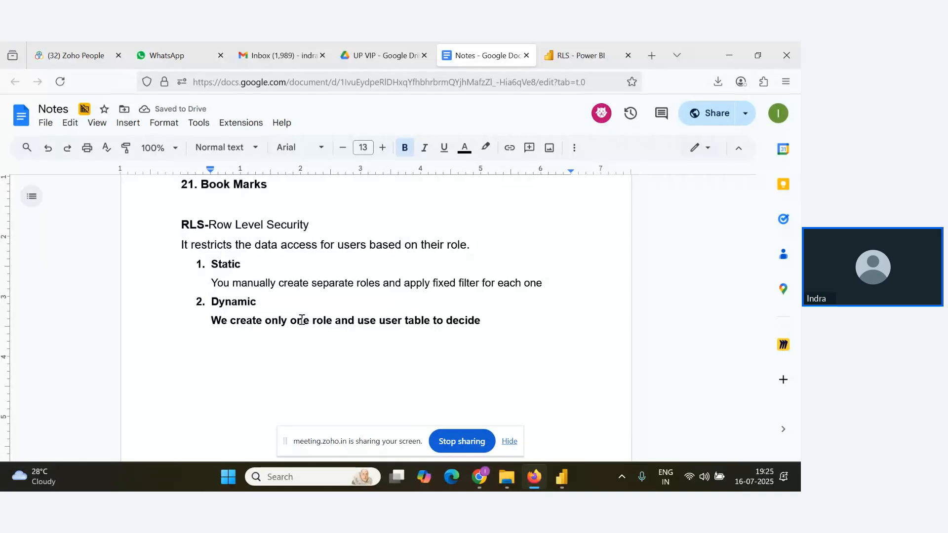
{"action": "type", "text": " what e"}
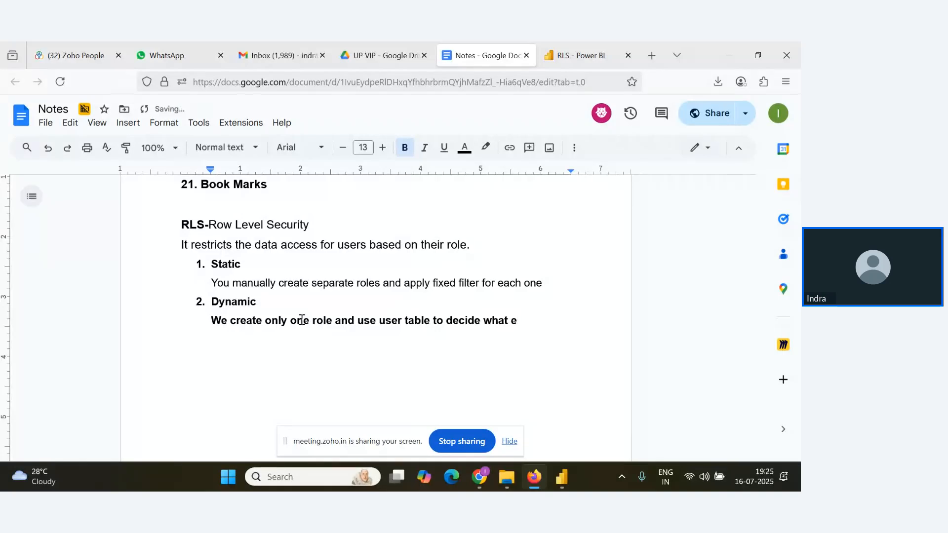
{"action": "type", "text": "ach s"}
{"action": "type", "text": "erson"}
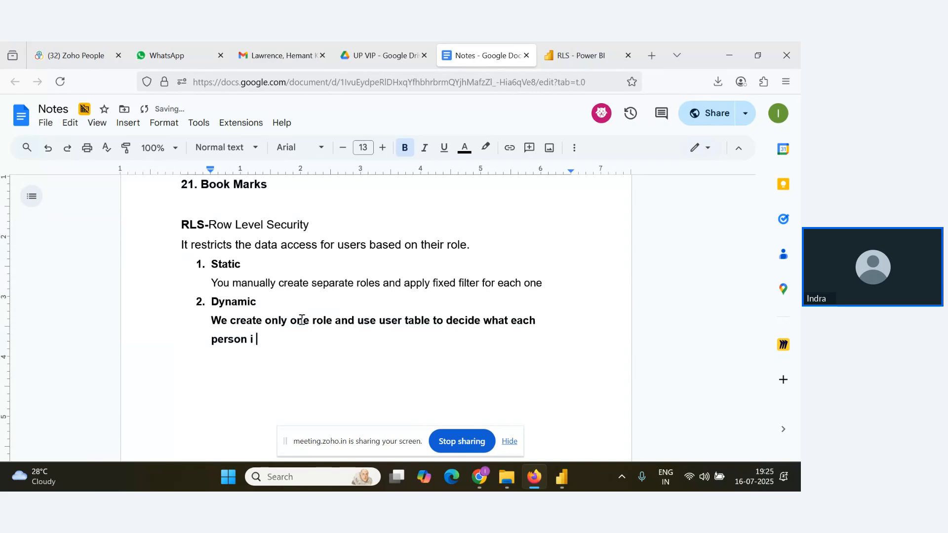
{"action": "type", "text": " is allowed"}
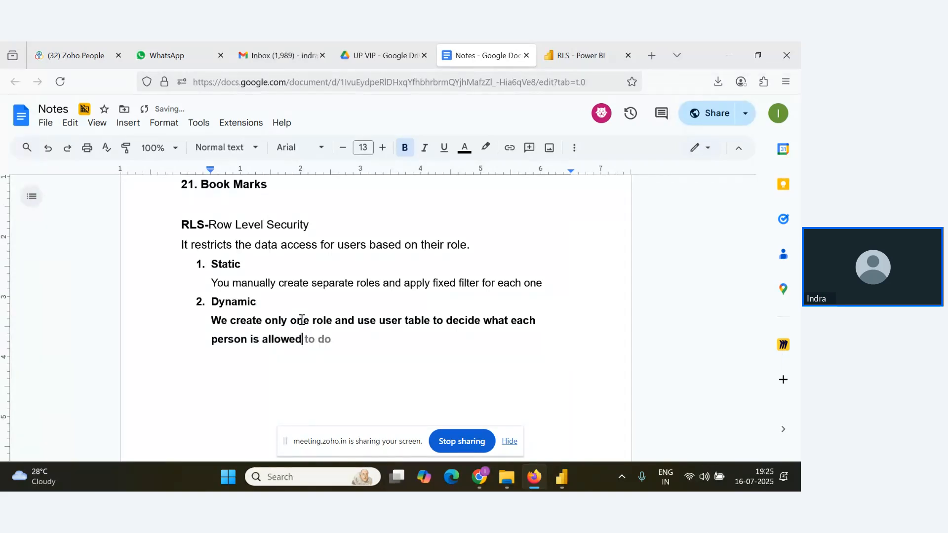
{"action": "type", "text": " to do"}
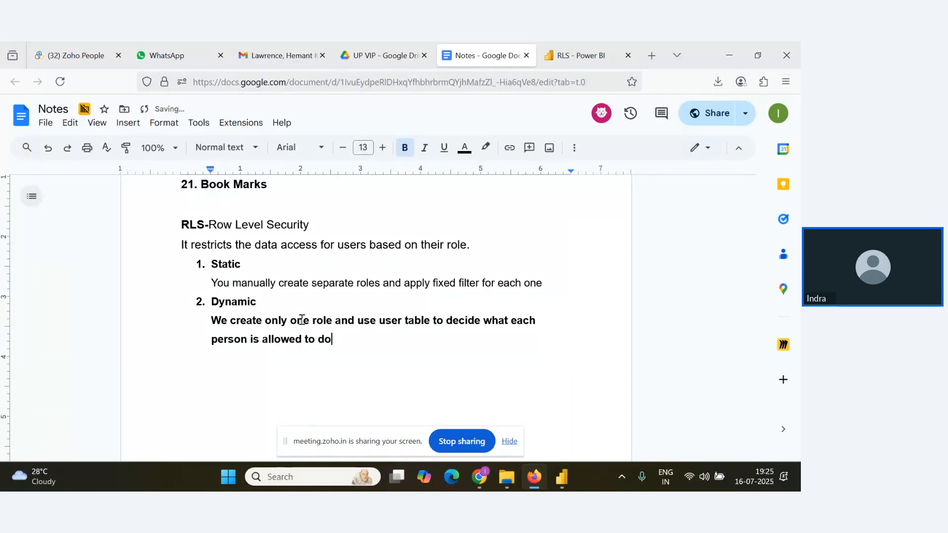
{"action": "key", "text": "BackSpace"}
{"action": "key", "text": "BackSpace"}
{"action": "type", "text": "view"}
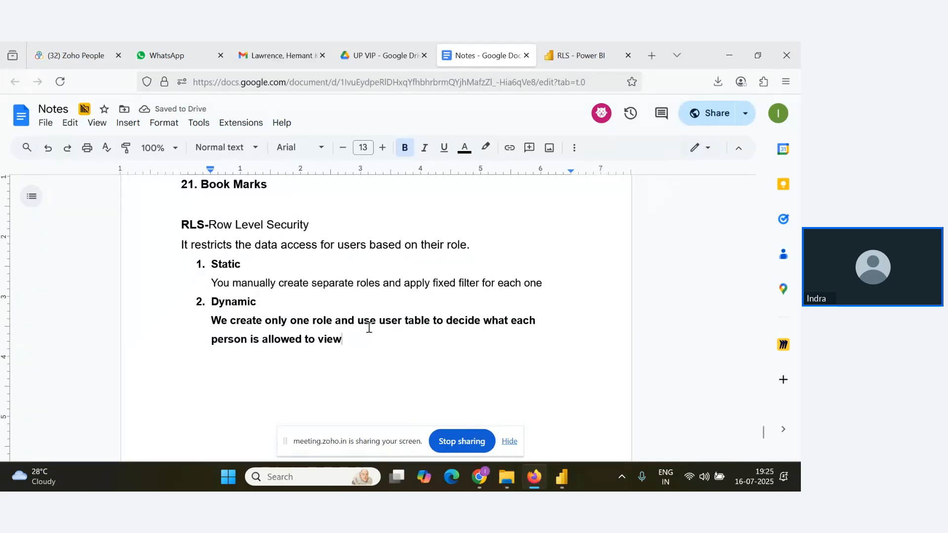
Remove the bold formatting from the whole description beneath the Dynamic item.
{"action": "left_click_drag", "start_coordinate": [342, 340], "coordinate": [200, 328]}
{"action": "key", "text": "ctrl+b"}
{"action": "left_click", "coordinate": [313, 345]}
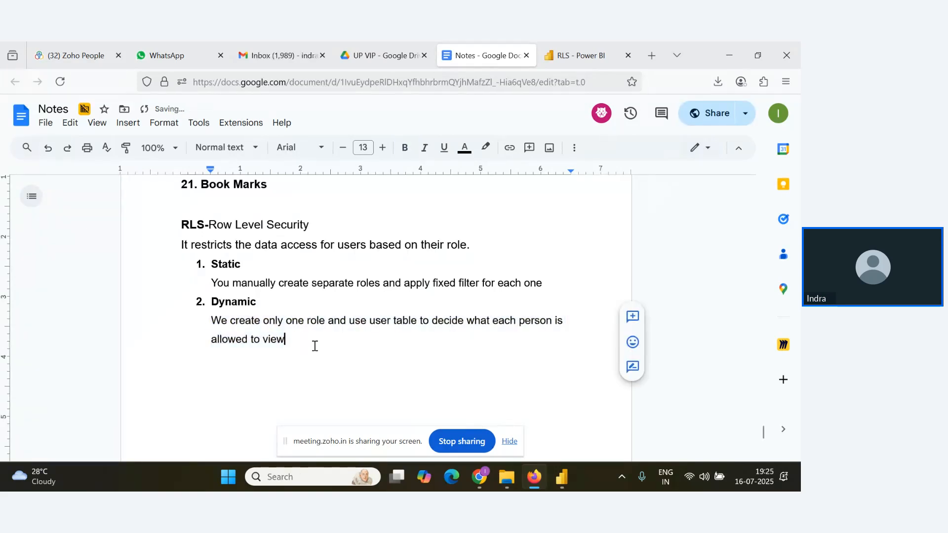
Make the phrases "one role" and "user table" bold in the Dynamic description.
{"action": "left_click_drag", "start_coordinate": [286, 322], "coordinate": [325, 320]}
{"action": "key", "text": "ctrl+b"}
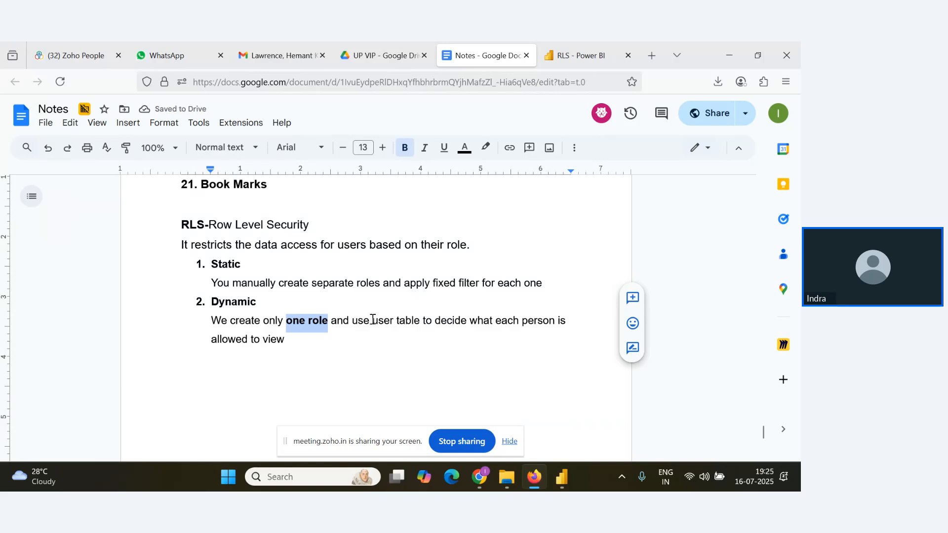
{"action": "left_click_drag", "start_coordinate": [373, 320], "coordinate": [419, 323]}
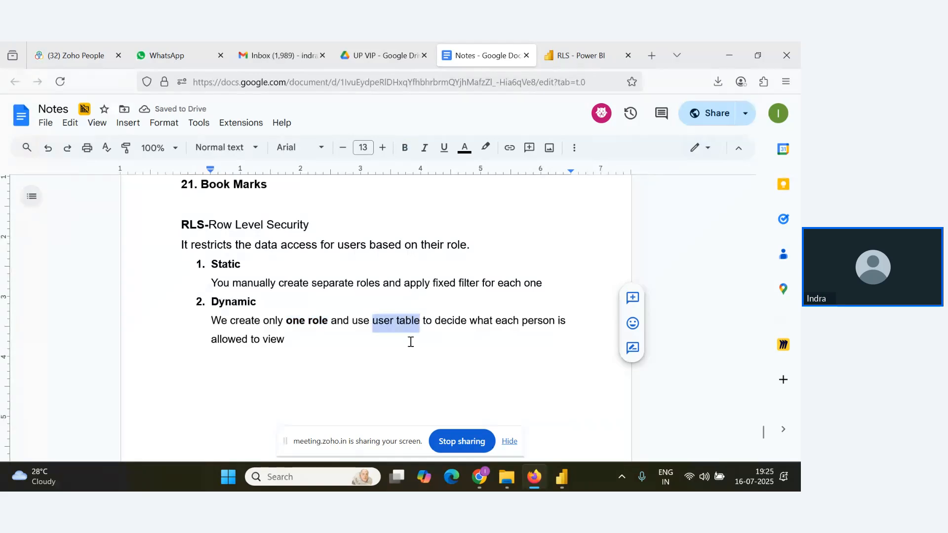
{"action": "key", "text": "ctrl+b"}
{"action": "left_click", "coordinate": [369, 343]}
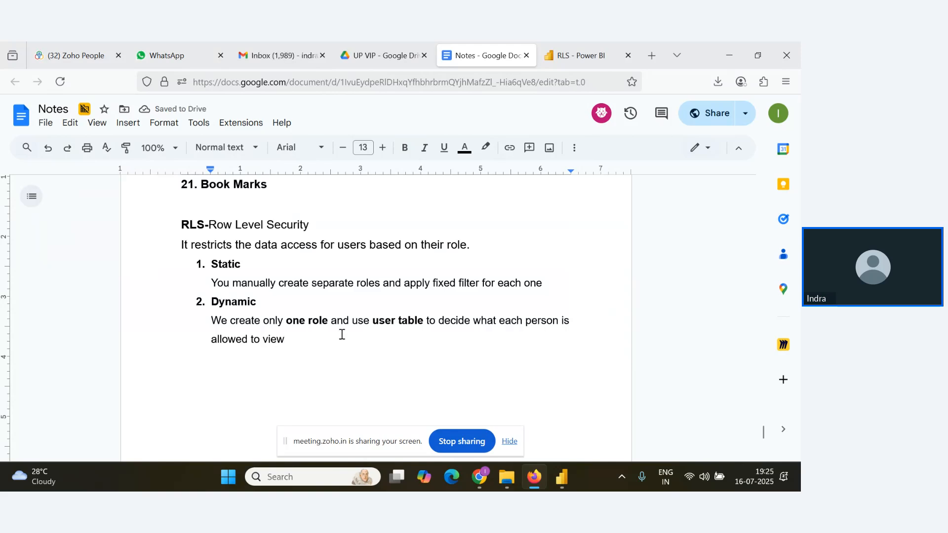
Switch to the RLS report in Power BI Desktop and close the publishing dialog.
{"action": "scroll", "coordinate": [336, 296], "scroll_direction": "down", "scroll_amount": 3}
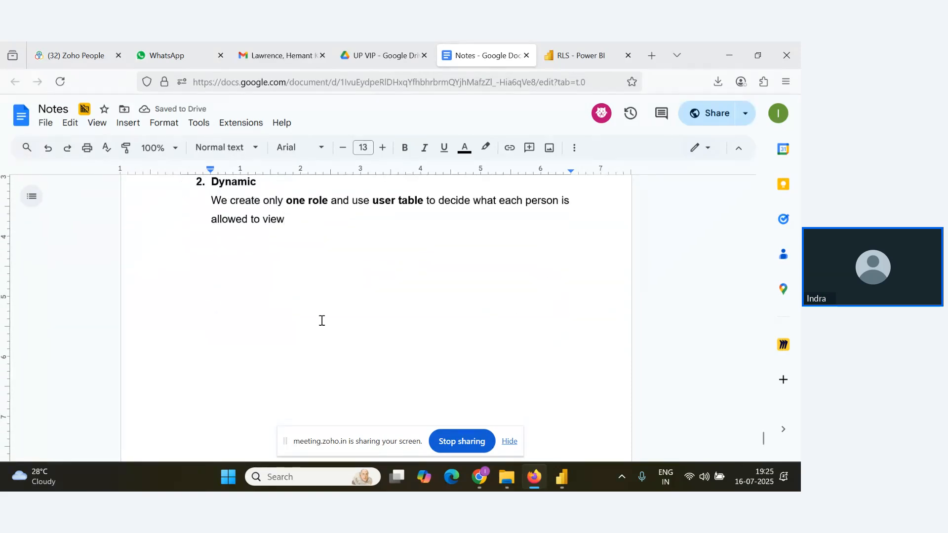
{"action": "scroll", "coordinate": [326, 321], "scroll_direction": "up", "scroll_amount": 3}
{"action": "key", "text": "alt+Tab"}
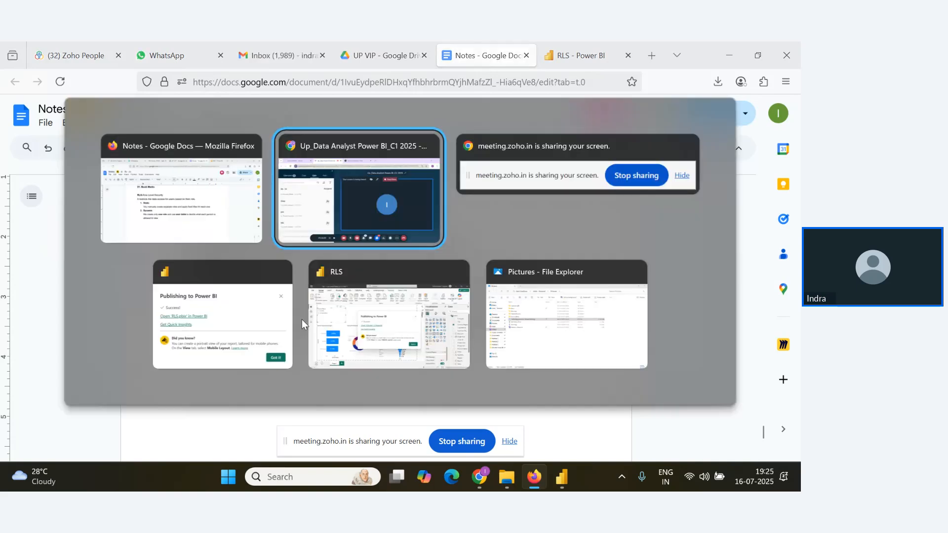
{"action": "left_click", "coordinate": [346, 309]}
{"action": "left_click", "coordinate": [531, 203]}
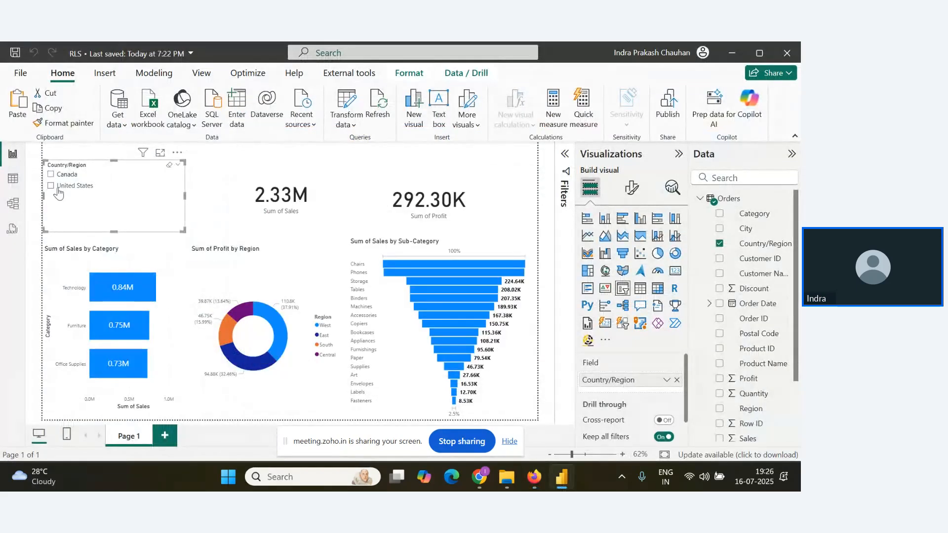
View the Orders data as a table and examine the distinct values available in the Region column.
{"action": "left_click", "coordinate": [14, 179]}
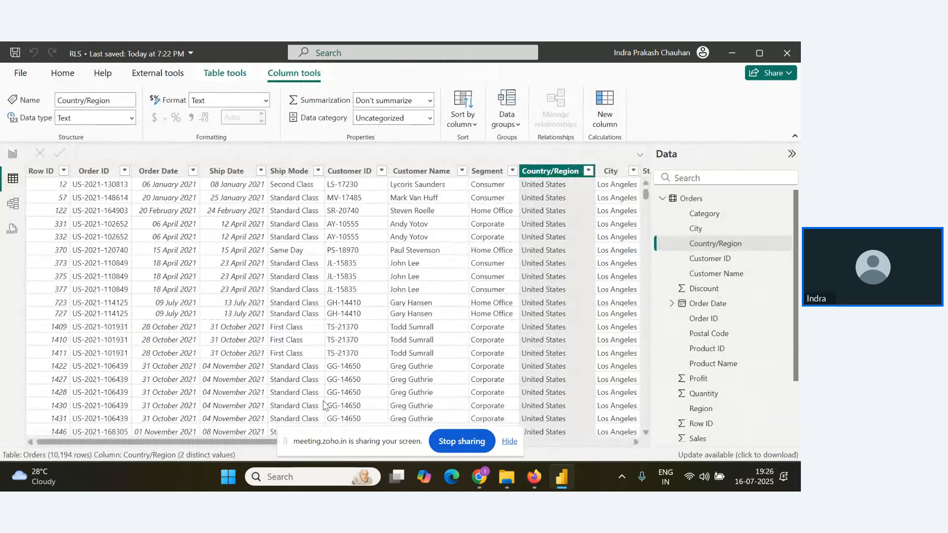
{"action": "left_click", "coordinate": [509, 440]}
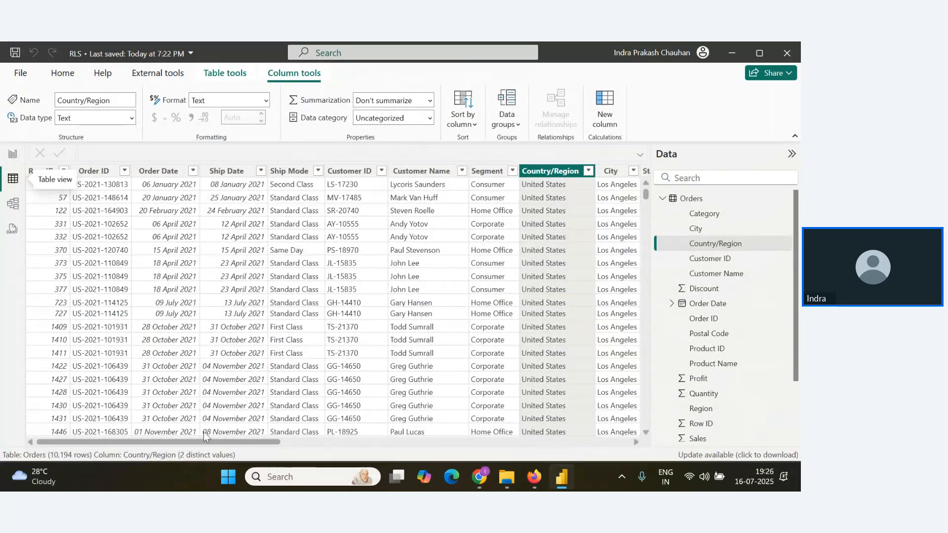
{"action": "left_click_drag", "start_coordinate": [209, 442], "coordinate": [400, 456]}
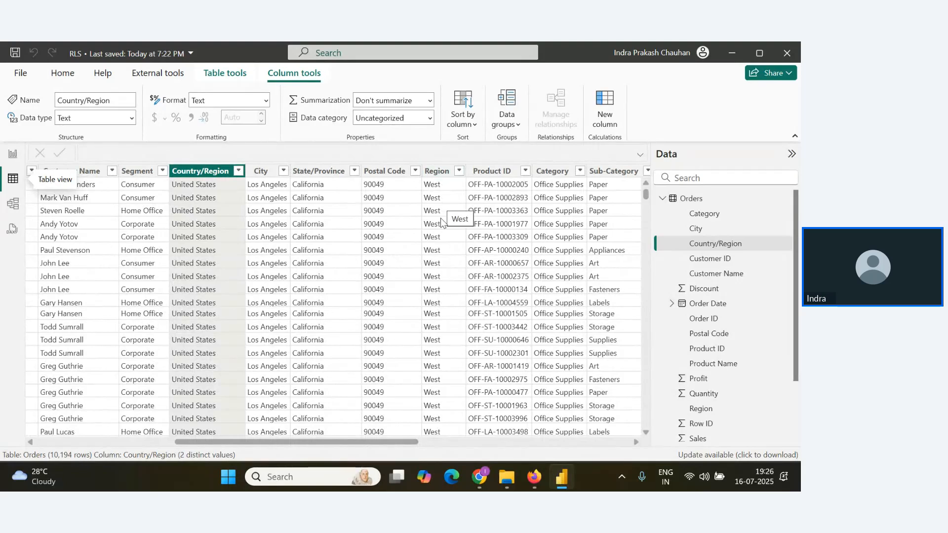
{"action": "left_click", "coordinate": [437, 170]}
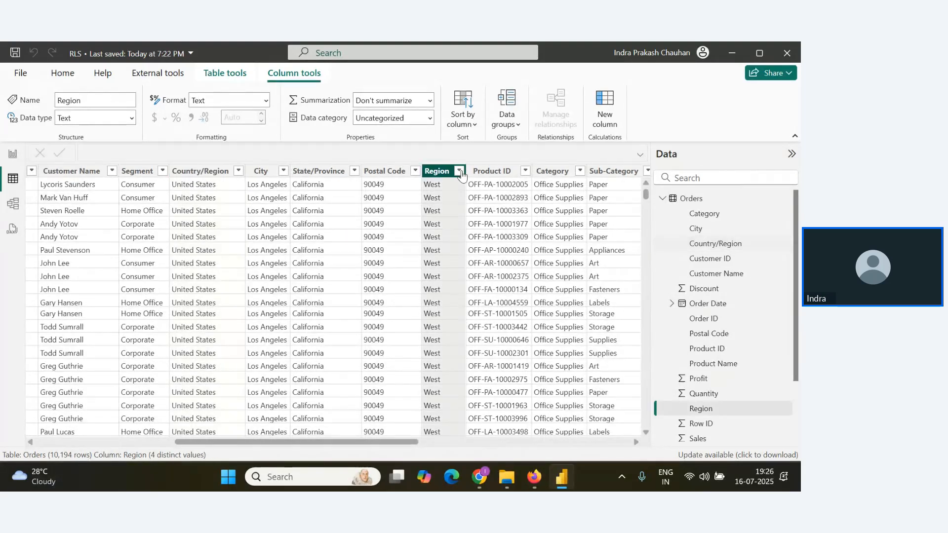
{"action": "left_click", "coordinate": [459, 170]}
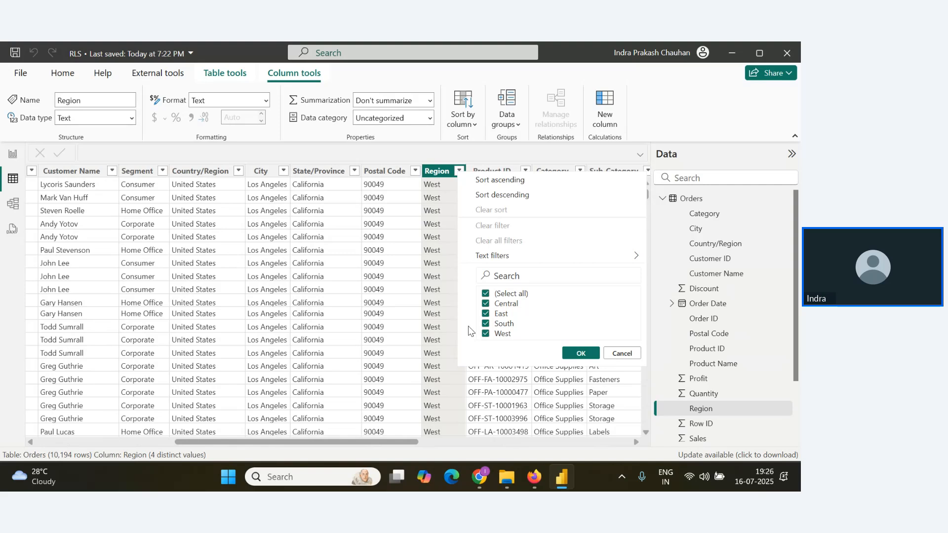
Switch to File Explorer and open the user workbook from the Desktop folder in Excel.
{"action": "mouse_move", "coordinate": [509, 472]}
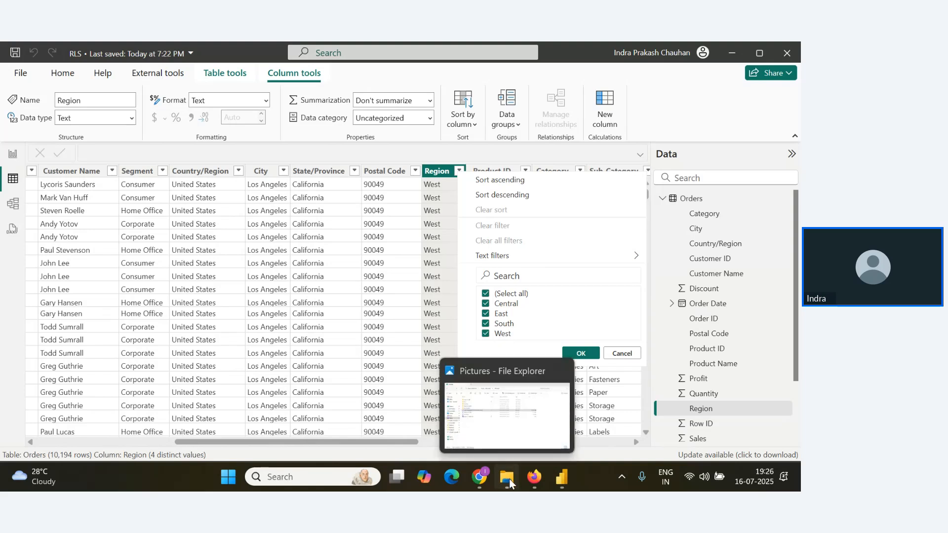
{"action": "left_click", "coordinate": [509, 481]}
{"action": "left_click", "coordinate": [42, 192]}
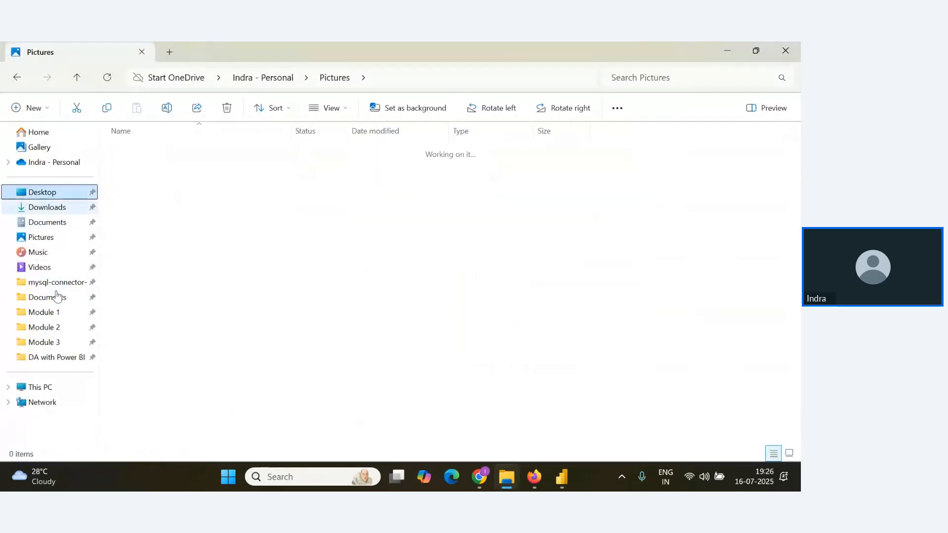
{"action": "left_click", "coordinate": [222, 223]}
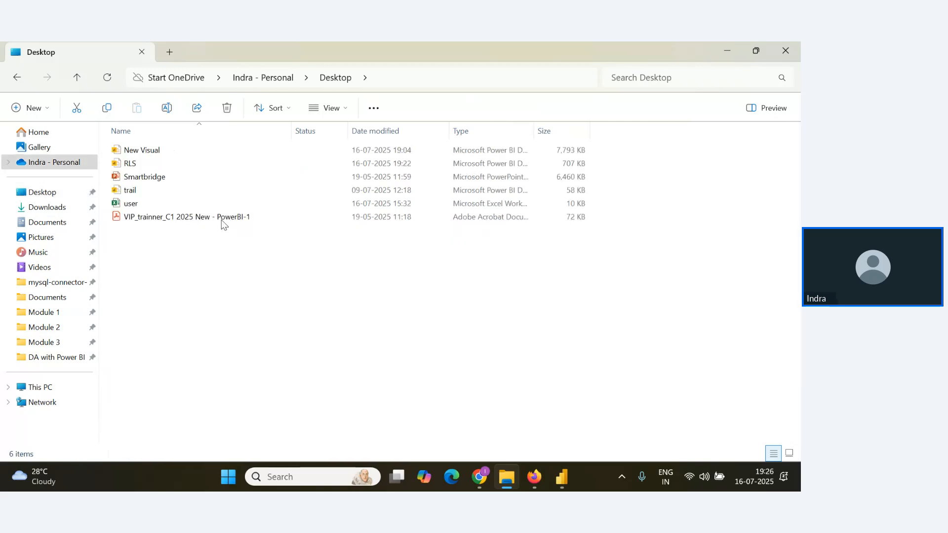
{"action": "double_click", "coordinate": [156, 204]}
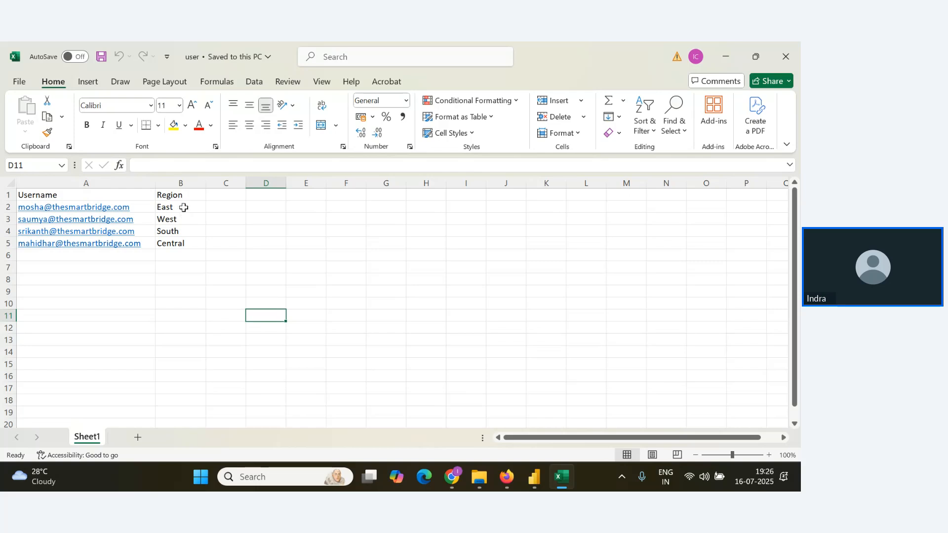
Examine the Username and Region pairs in the user sheet, starting with the user assigned to East.
{"action": "left_click", "coordinate": [144, 206]}
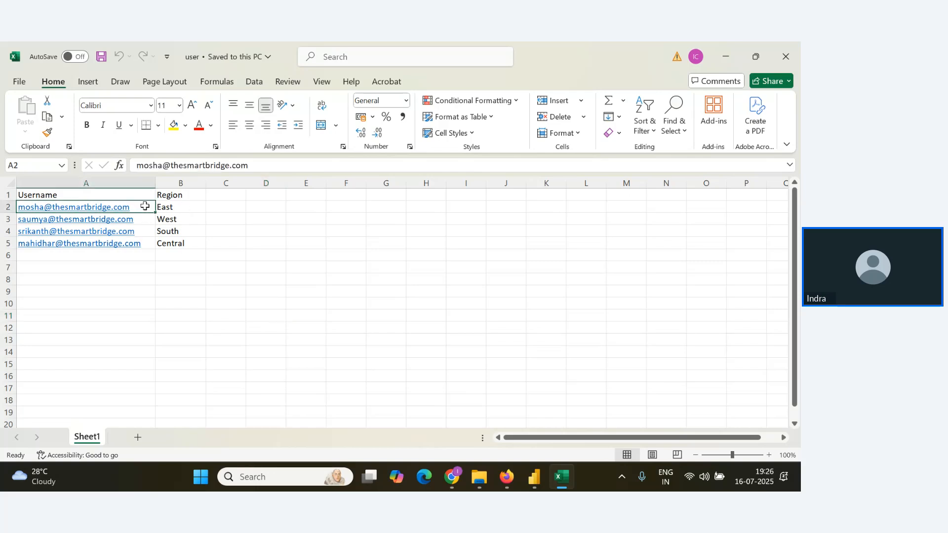
{"action": "left_click", "coordinate": [216, 220]}
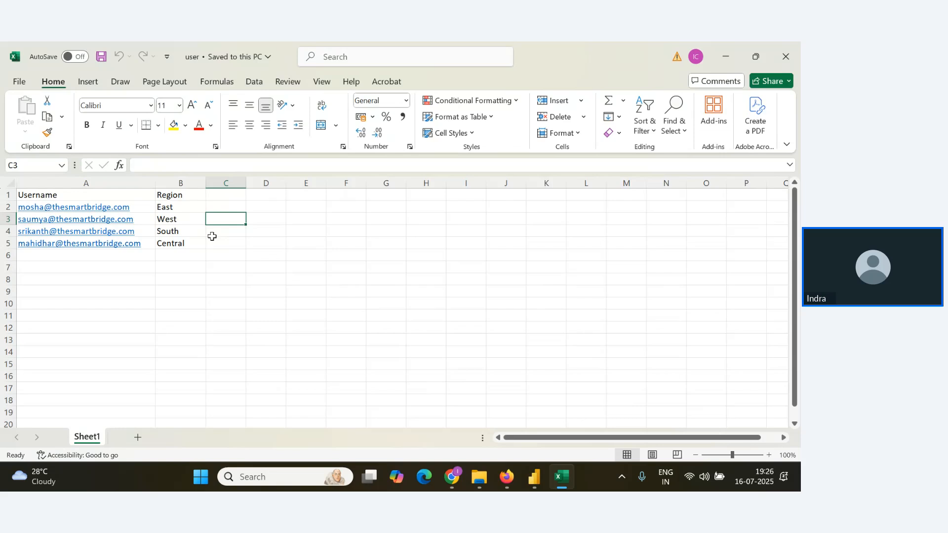
{"action": "left_click", "coordinate": [140, 208]}
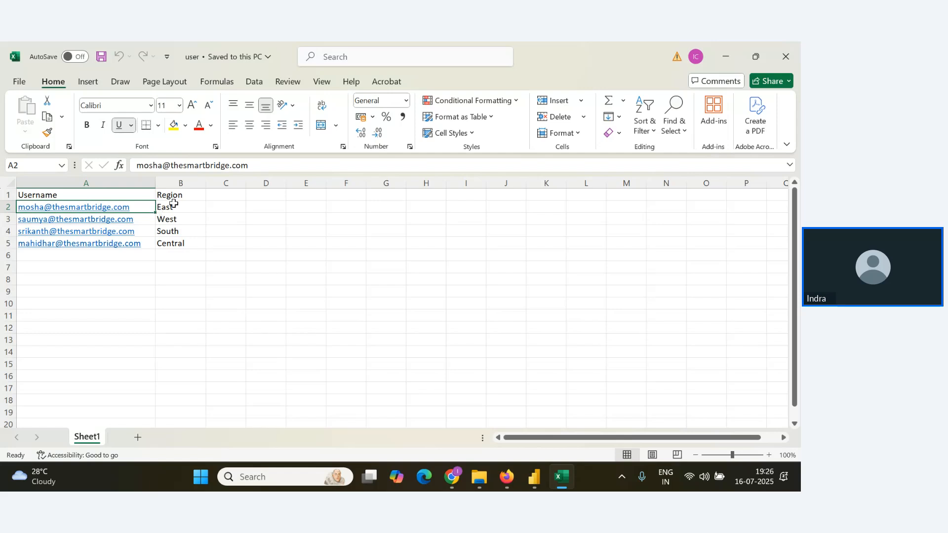
{"action": "left_click", "coordinate": [231, 227]}
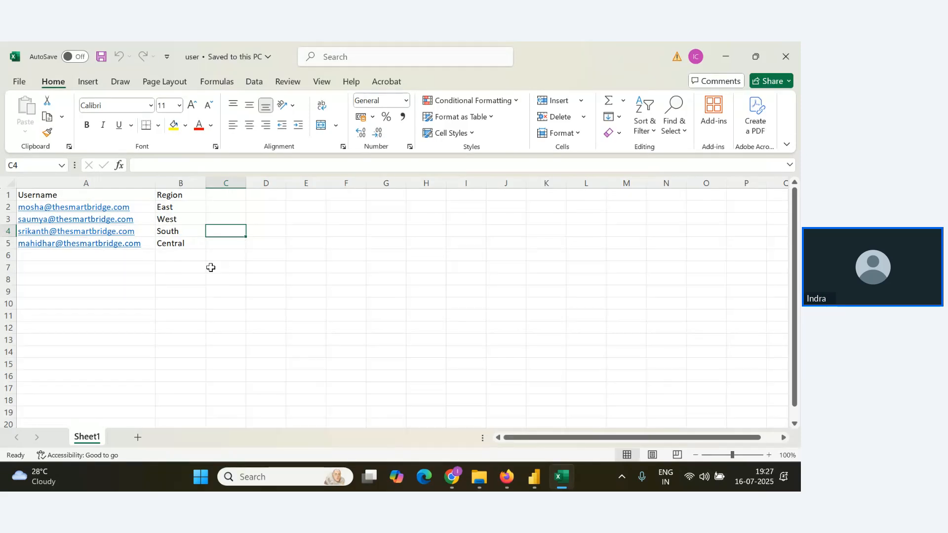
Close the user workbook and switch to the RLS report in Power BI Desktop, showing its report view.
{"action": "left_click", "coordinate": [786, 56]}
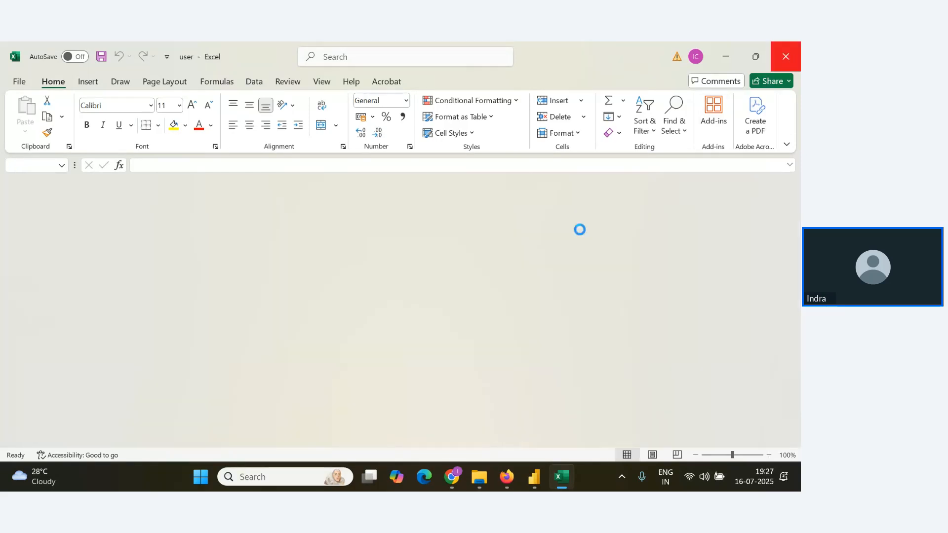
{"action": "key", "text": "alt+Tab"}
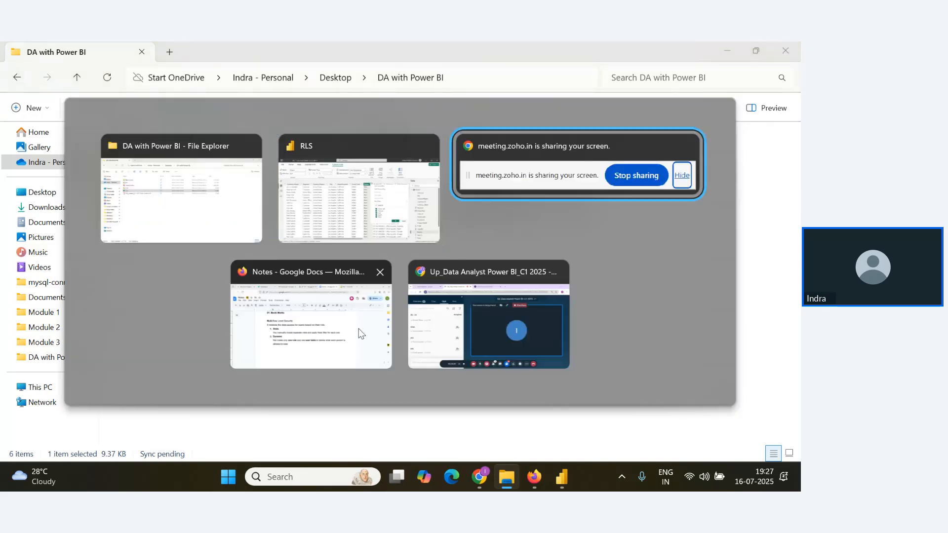
{"action": "left_click", "coordinate": [488, 315]}
{"action": "key", "text": "alt+Tab"}
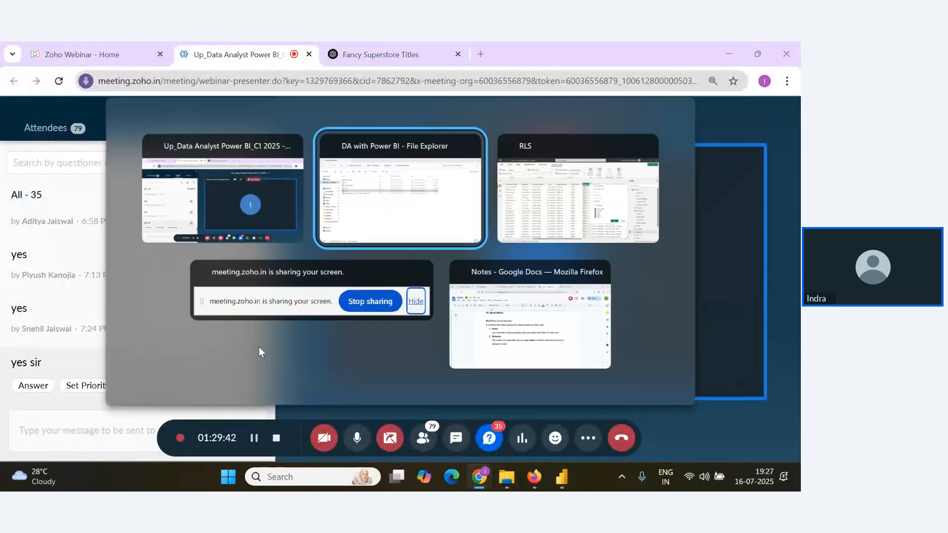
{"action": "key", "text": "alt+Tab"}
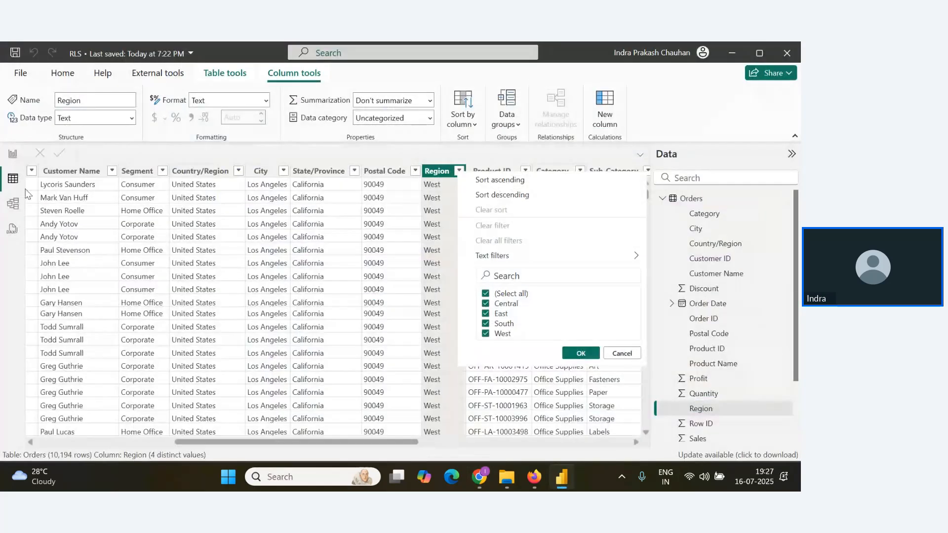
{"action": "left_click", "coordinate": [14, 155]}
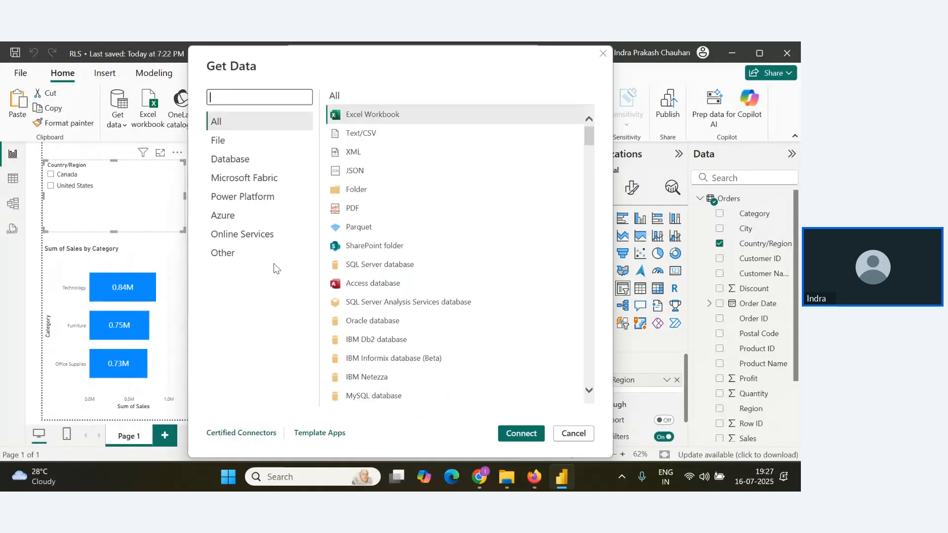
Dismiss the Get Data dialog and check where the user workbook is stored in File Explorer.
{"action": "left_click", "coordinate": [602, 53]}
{"action": "key", "text": "alt+Tab"}
{"action": "key", "text": "alt+Tab"}
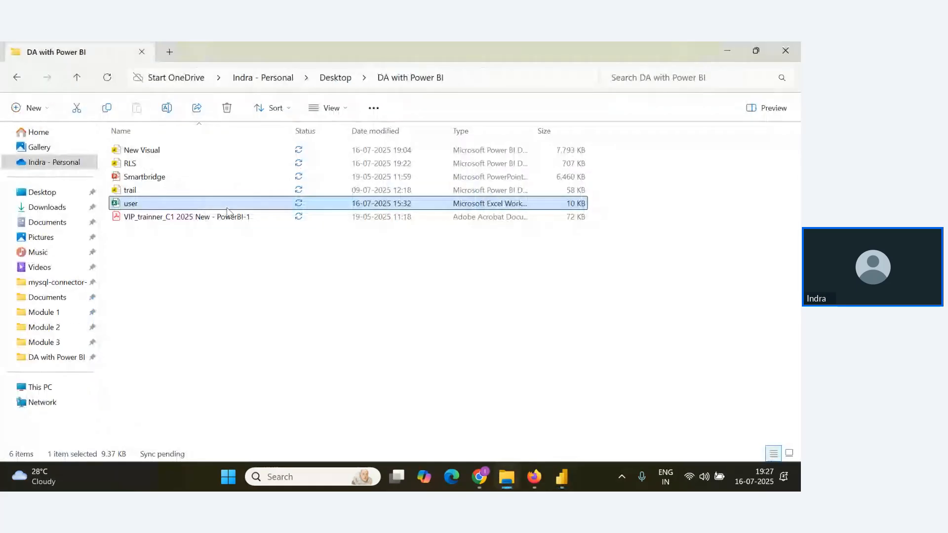
{"action": "key", "text": "alt+Tab"}
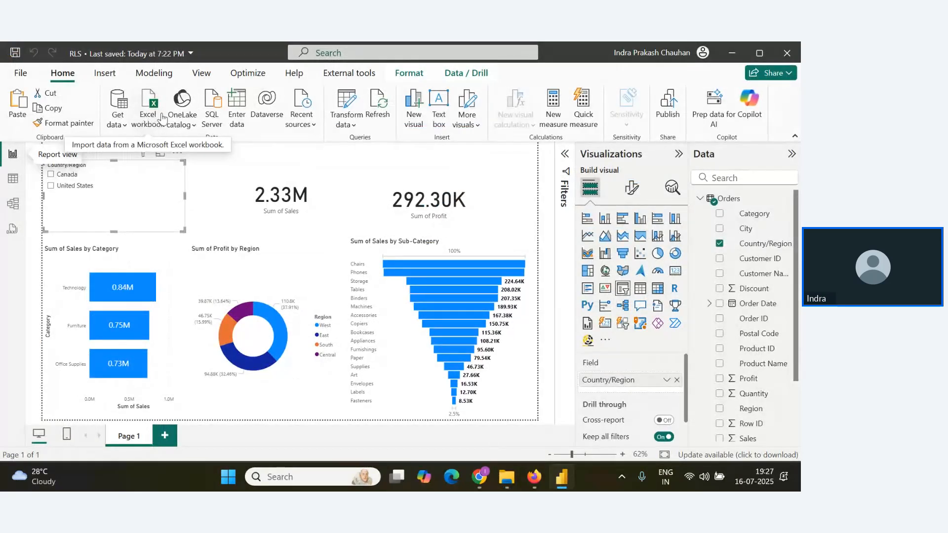
Import Sheet1 from the user Excel workbook and open it for transformation in Power Query.
{"action": "left_click", "coordinate": [162, 119]}
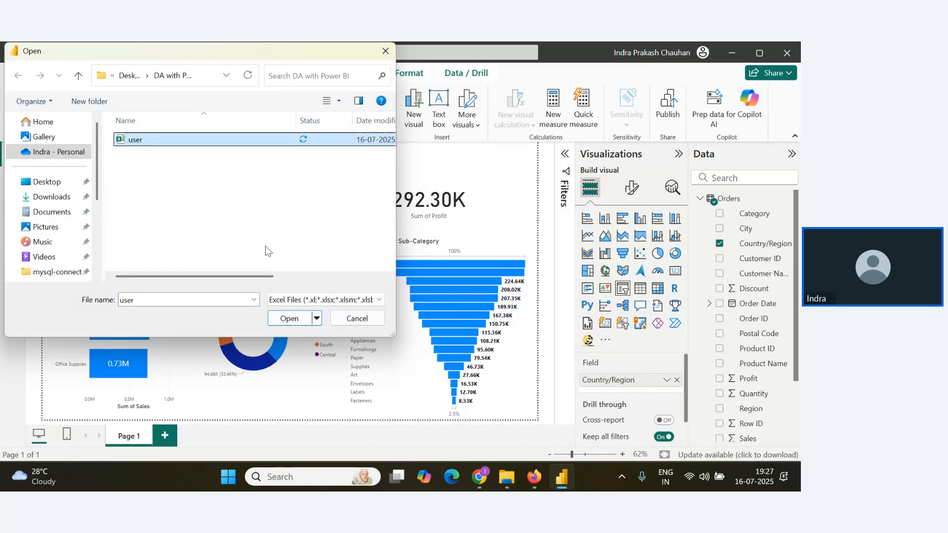
{"action": "left_click", "coordinate": [289, 318]}
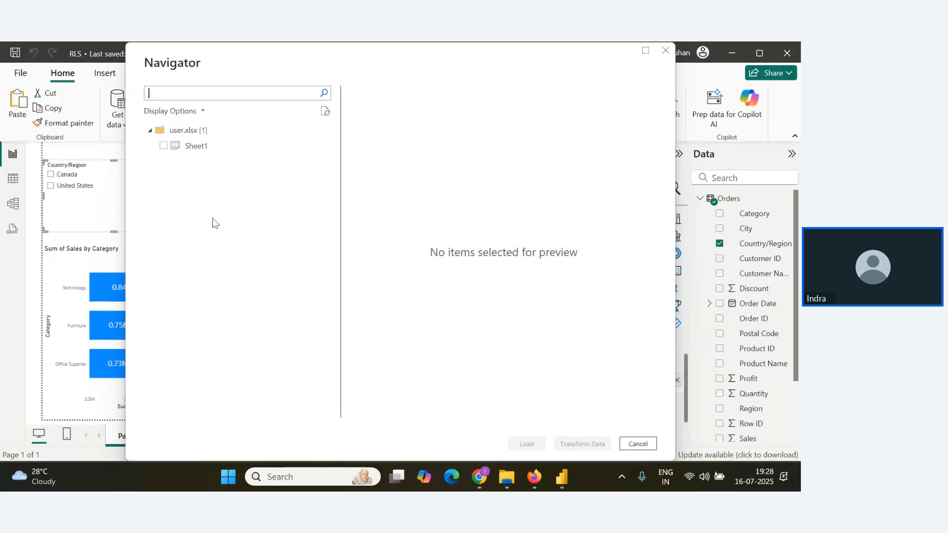
{"action": "left_click", "coordinate": [163, 146]}
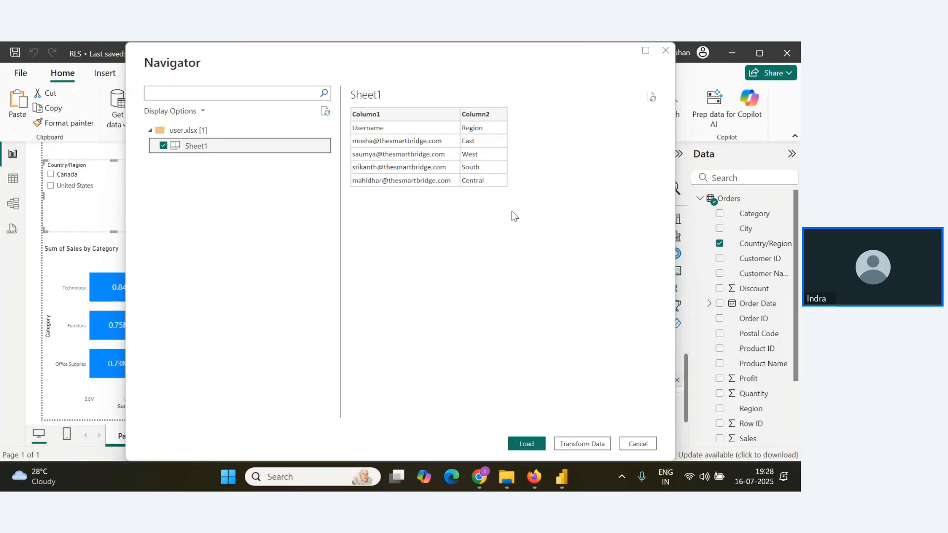
{"action": "left_click", "coordinate": [580, 448]}
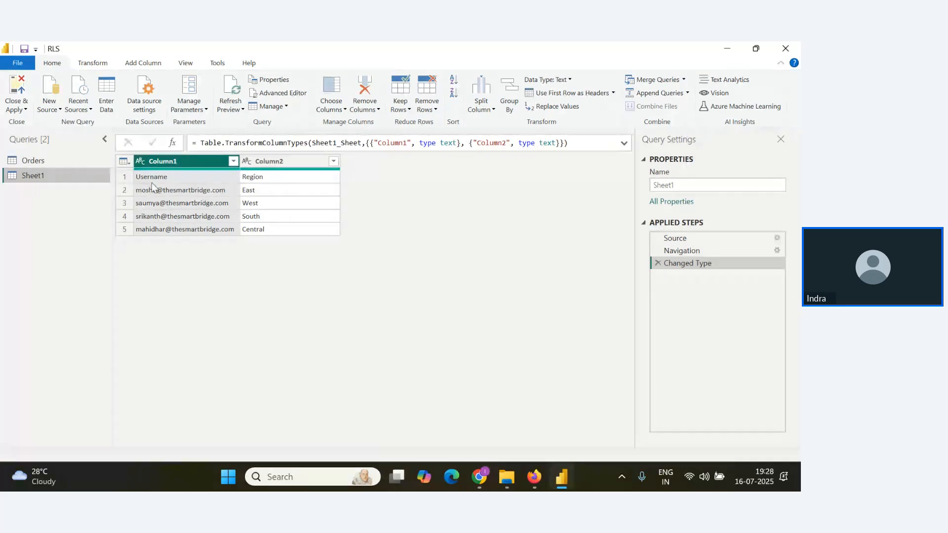
Promote the first row of the Sheet1 query to headers.
{"action": "left_click", "coordinate": [93, 63]}
{"action": "left_click", "coordinate": [62, 110]}
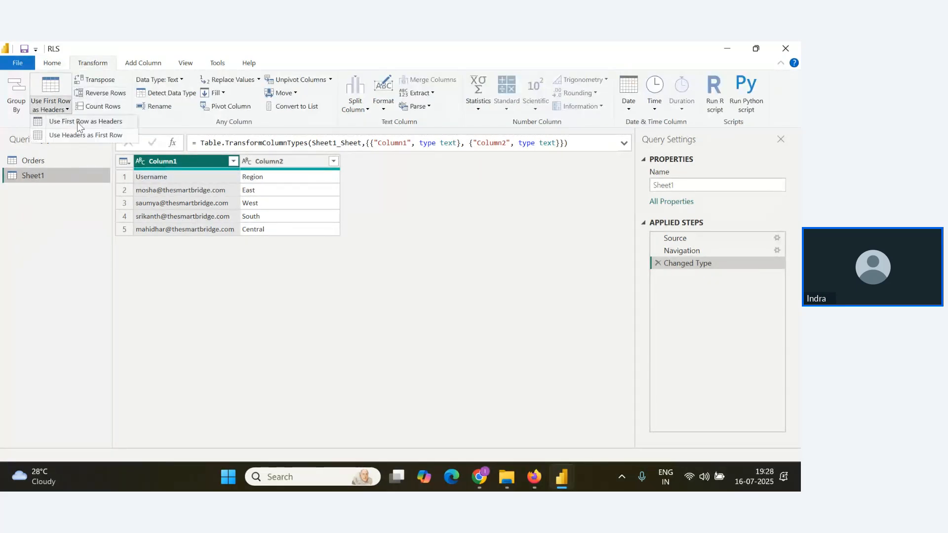
{"action": "left_click", "coordinate": [73, 123]}
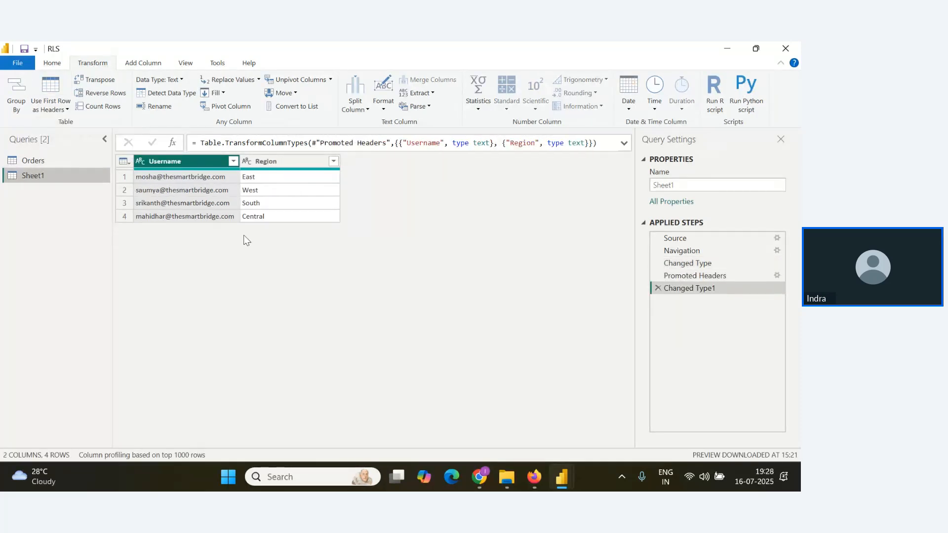
Rename the Sheet1 query as User, then close Power Query and apply the changes to the report.
{"action": "double_click", "coordinate": [680, 187]}
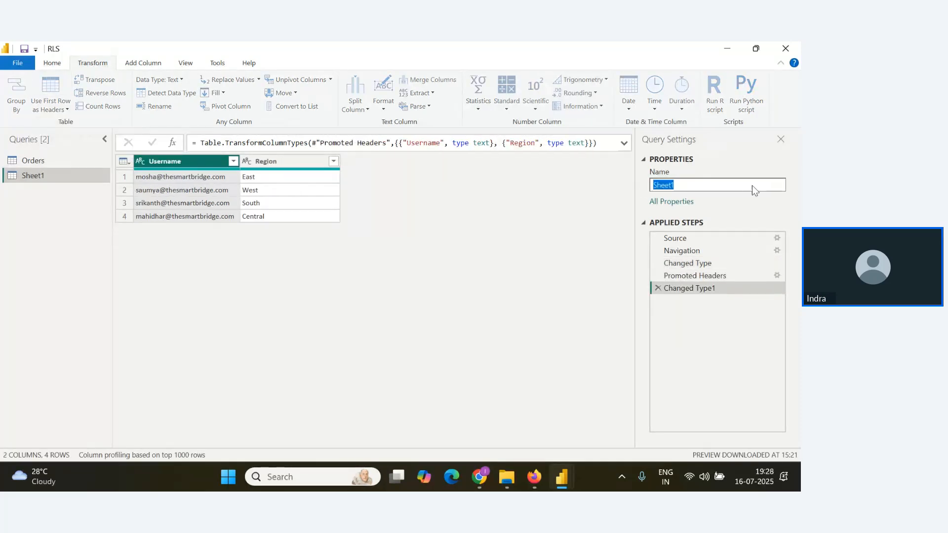
{"action": "key", "text": "BackSpace"}
{"action": "type", "text": "User"}
{"action": "key", "text": "Return"}
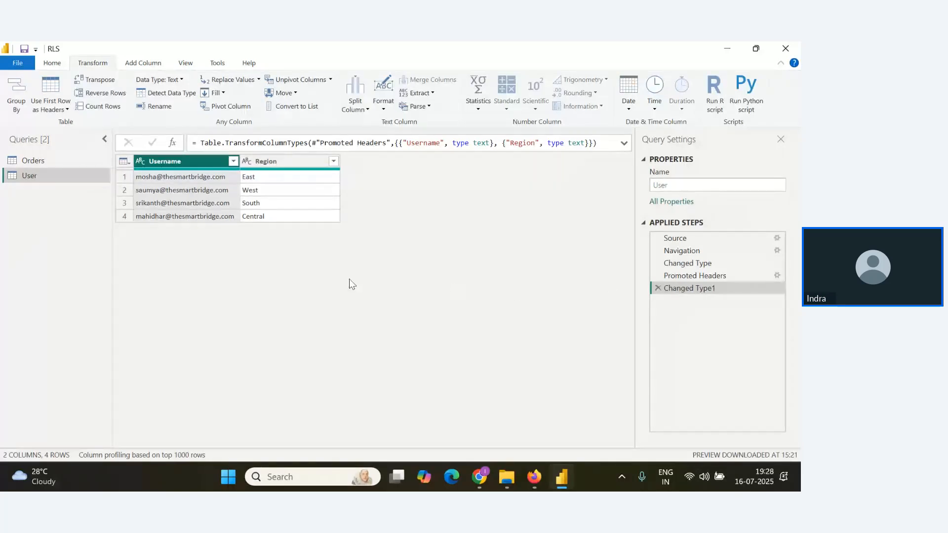
{"action": "left_click", "coordinate": [52, 63]}
{"action": "left_click", "coordinate": [24, 110]}
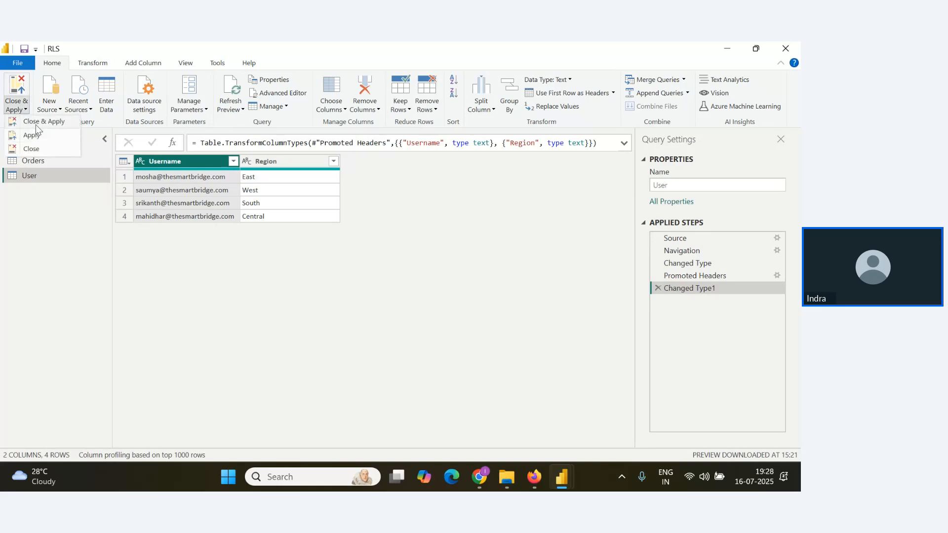
{"action": "left_click", "coordinate": [37, 122]}
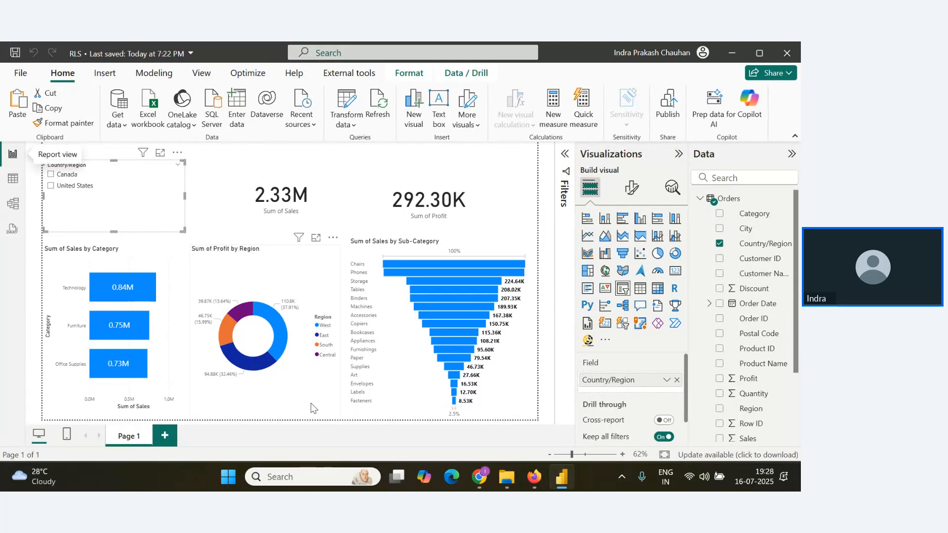
Add a new report page and place a matrix on it with Country/Region as its rows.
{"action": "left_click", "coordinate": [165, 435]}
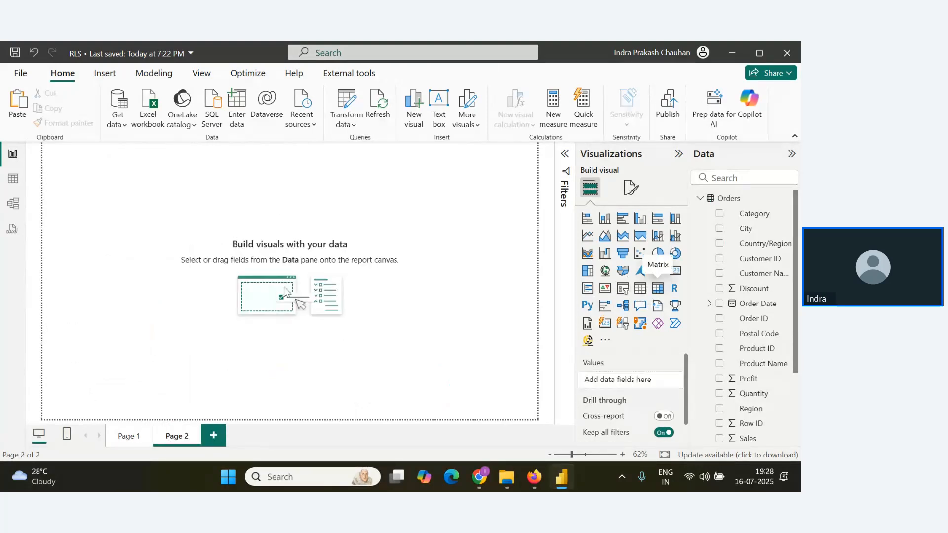
{"action": "left_click", "coordinate": [657, 291]}
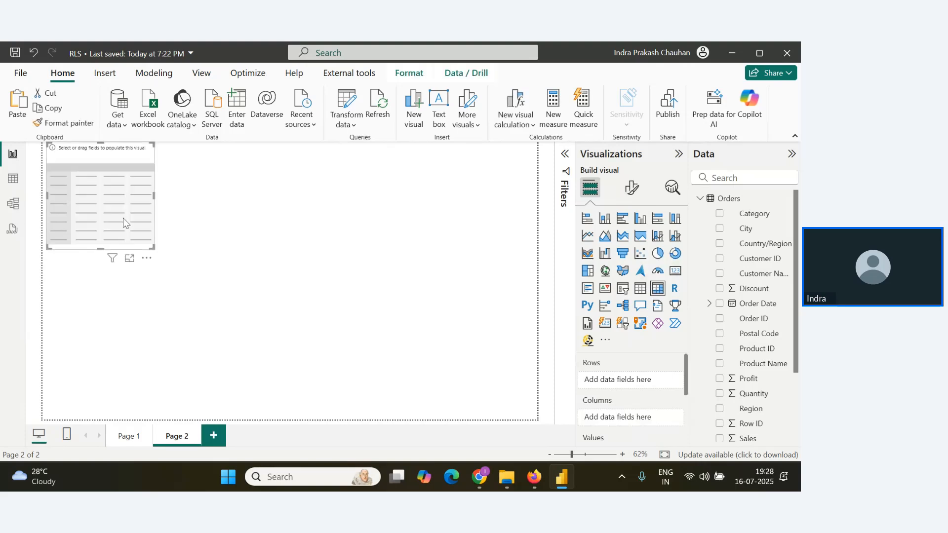
{"action": "left_click_drag", "start_coordinate": [124, 157], "coordinate": [212, 209]}
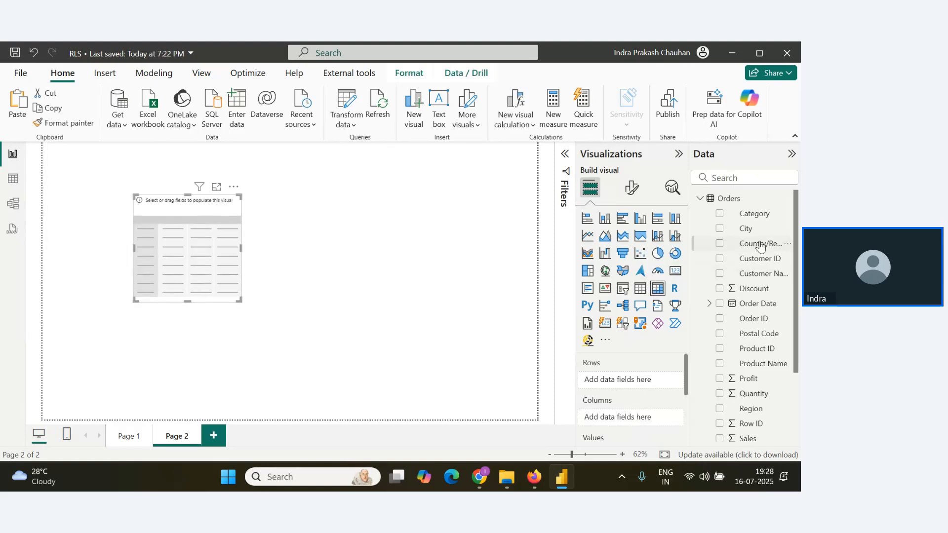
{"action": "left_click_drag", "start_coordinate": [759, 243], "coordinate": [260, 249]}
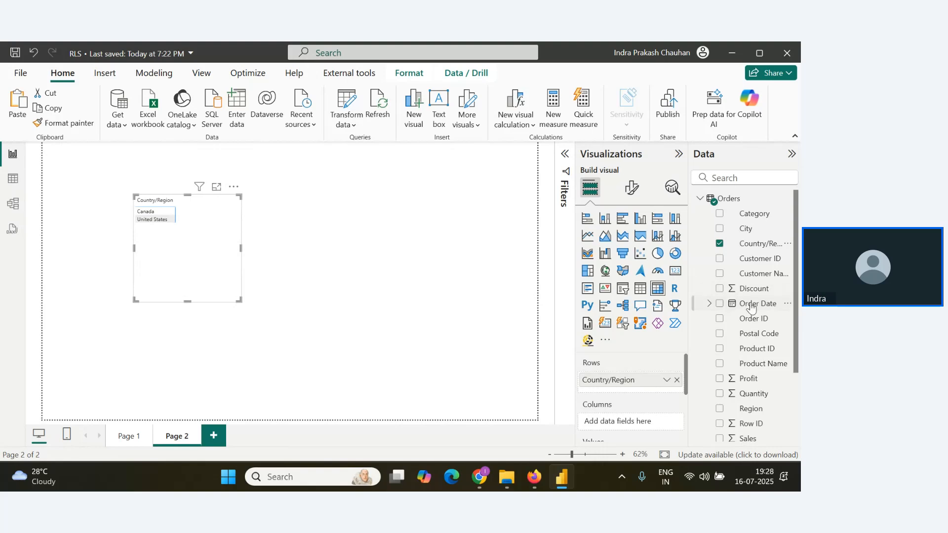
Try adding the Orders Region field to the matrix columns and take it out again.
{"action": "scroll", "coordinate": [753, 316], "scroll_direction": "down", "scroll_amount": 2}
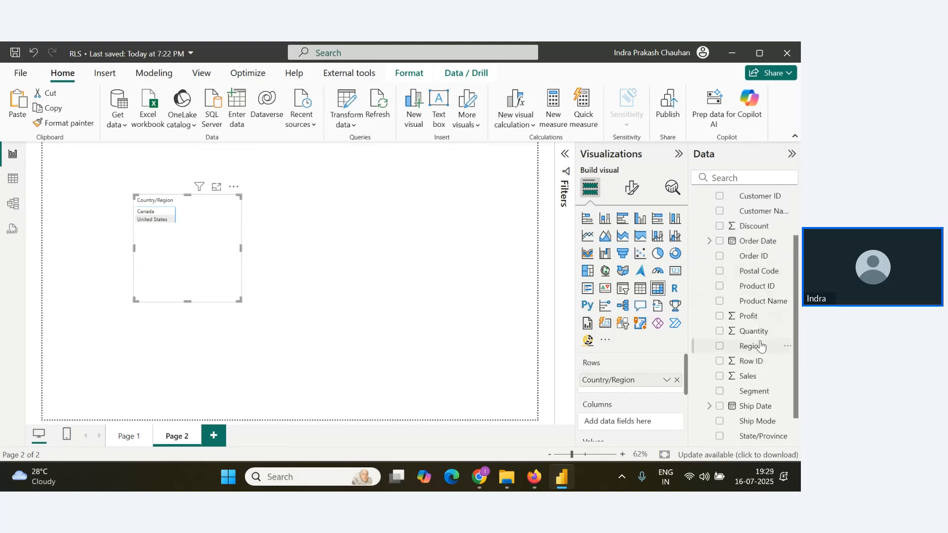
{"action": "left_click_drag", "start_coordinate": [758, 346], "coordinate": [239, 265]}
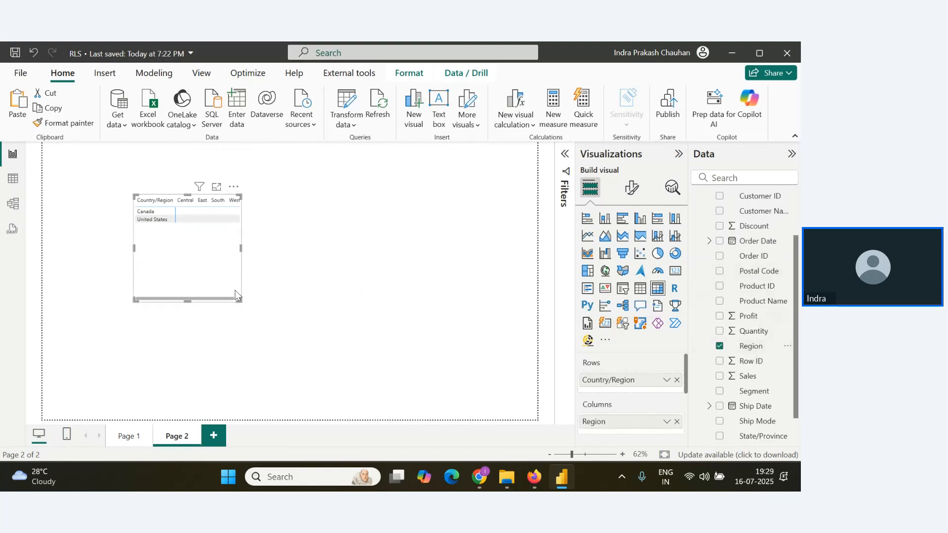
{"action": "left_click", "coordinate": [735, 346]}
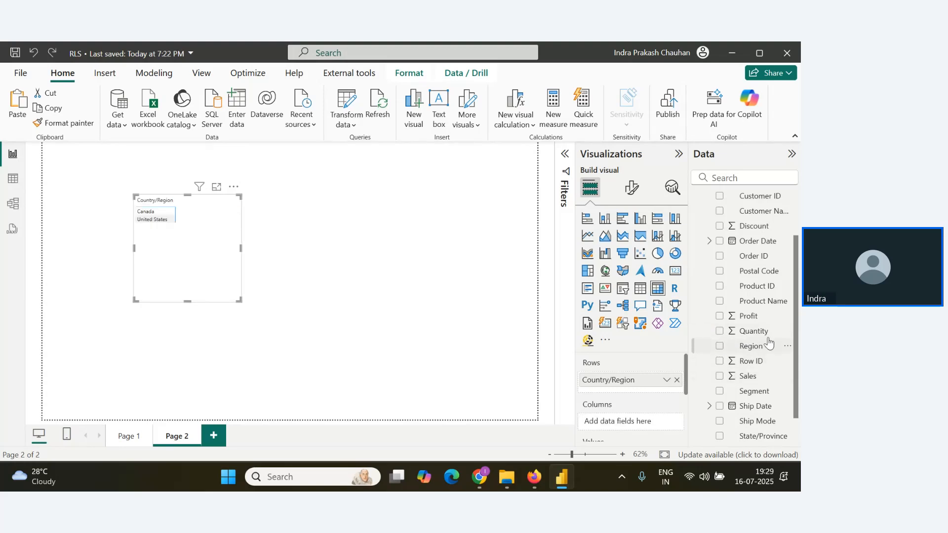
Convert the matrix to a wider table and add Region, Sales and Profit after Country/Region, in that order.
{"action": "left_click", "coordinate": [640, 288]}
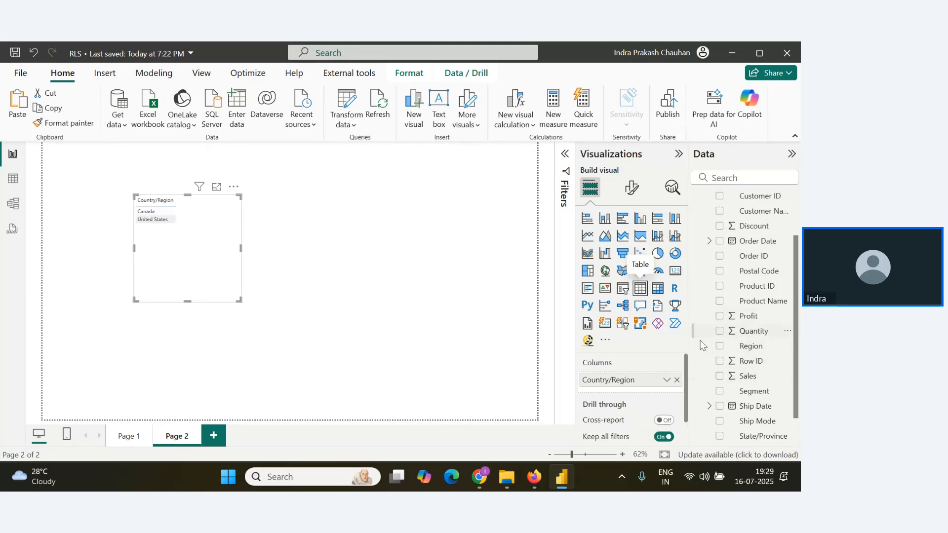
{"action": "left_click_drag", "start_coordinate": [750, 346], "coordinate": [634, 395]}
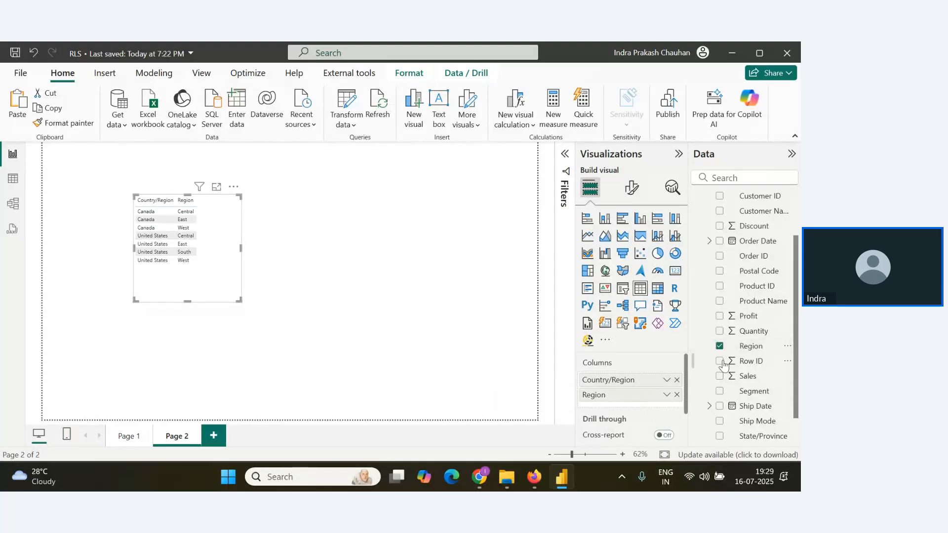
{"action": "scroll", "coordinate": [769, 357], "scroll_direction": "down", "scroll_amount": 1}
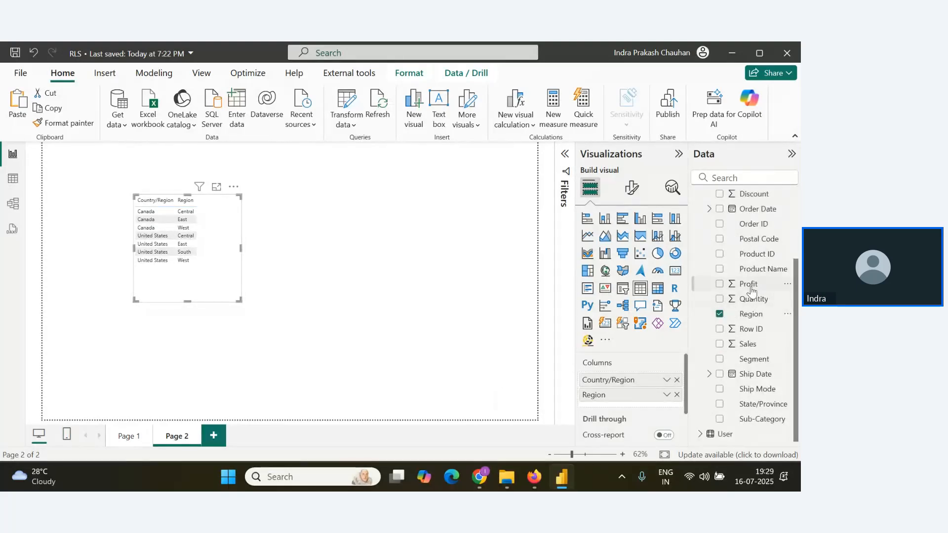
{"action": "left_click_drag", "start_coordinate": [748, 284], "coordinate": [635, 409]}
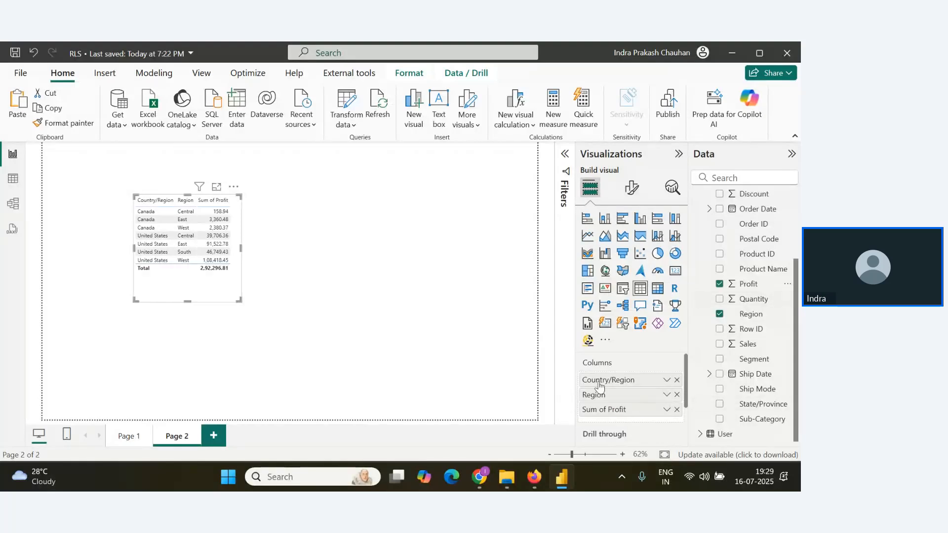
{"action": "left_click_drag", "start_coordinate": [747, 344], "coordinate": [632, 408]}
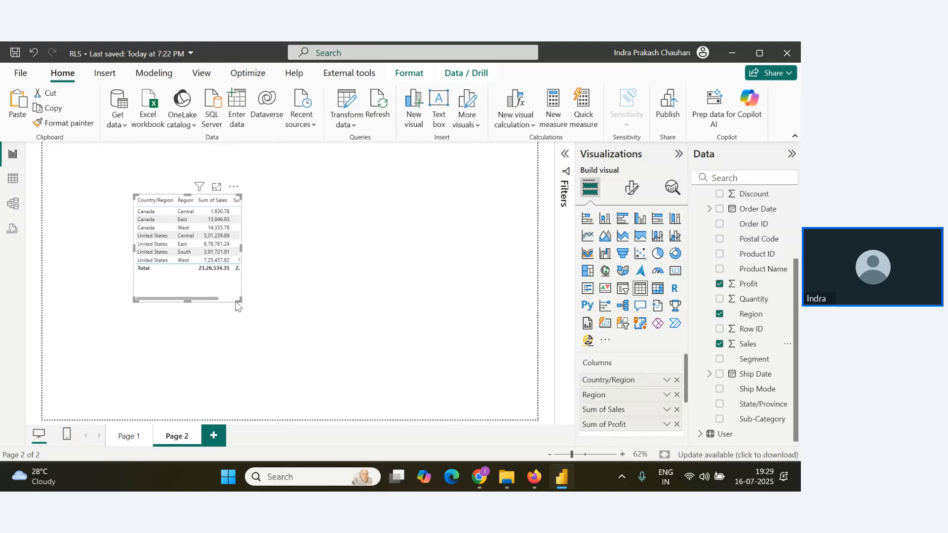
{"action": "left_click_drag", "start_coordinate": [239, 300], "coordinate": [333, 314]}
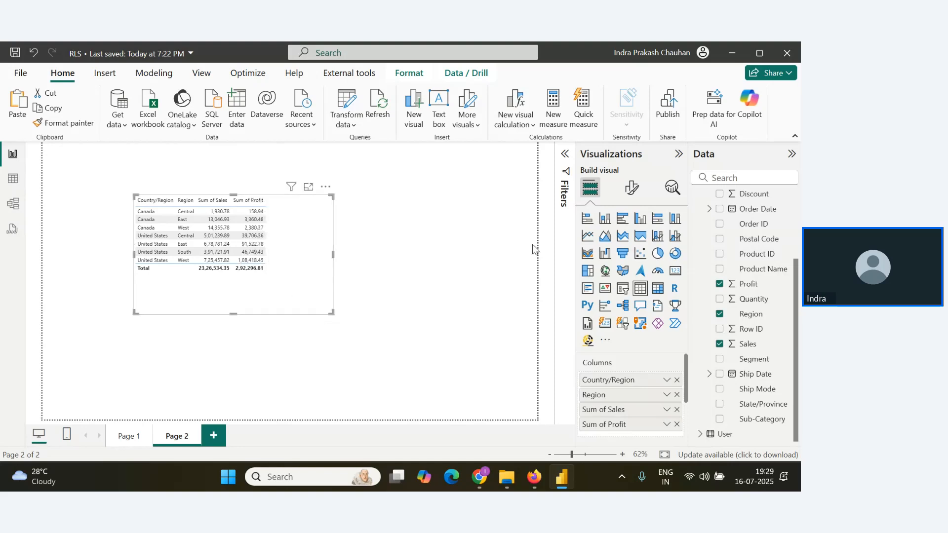
Set the font size of the table's values to 18 and enlarge the table so every row and column fits.
{"action": "left_click", "coordinate": [631, 187]}
{"action": "scroll", "coordinate": [632, 341], "scroll_direction": "down", "scroll_amount": 5}
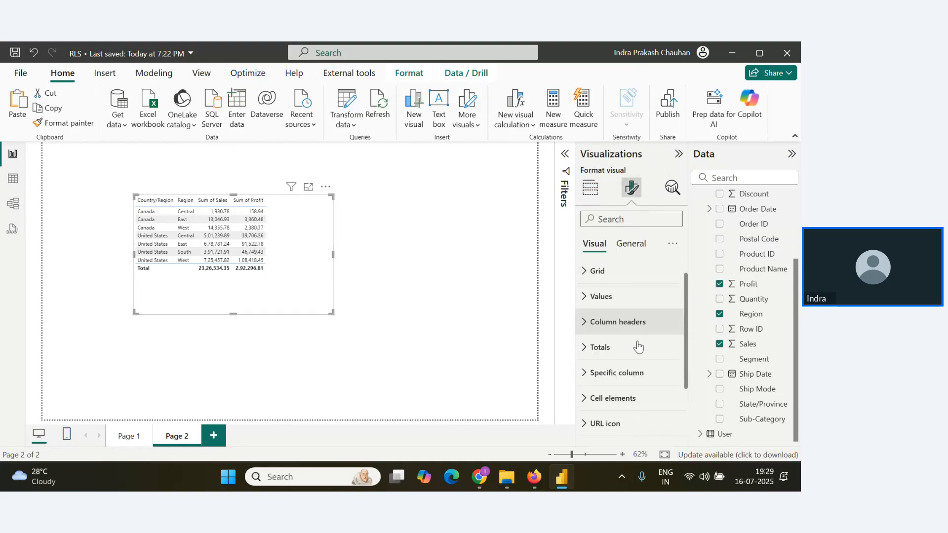
{"action": "scroll", "coordinate": [608, 365], "scroll_direction": "up", "scroll_amount": 3}
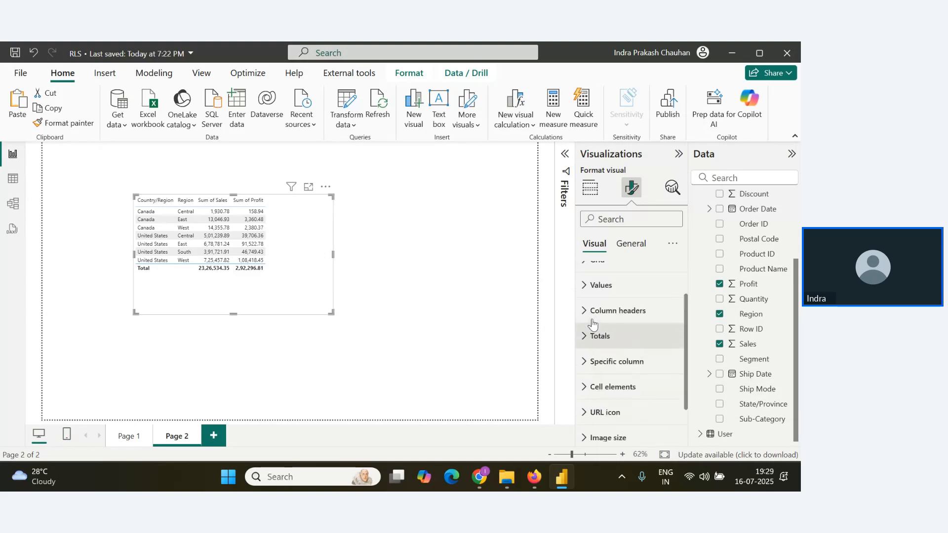
{"action": "left_click", "coordinate": [593, 325]}
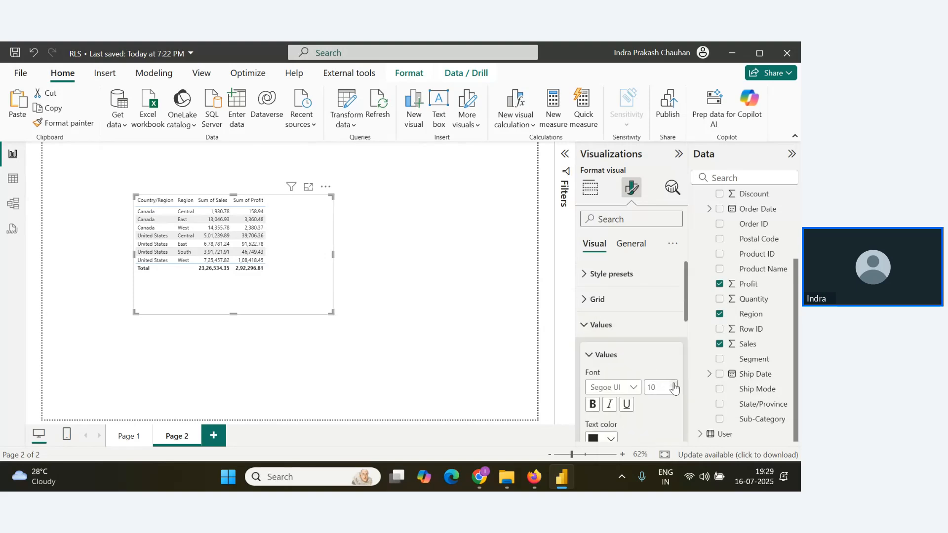
{"action": "left_click", "coordinate": [674, 385]}
{"action": "left_click", "coordinate": [673, 384]}
{"action": "left_click", "coordinate": [674, 385]}
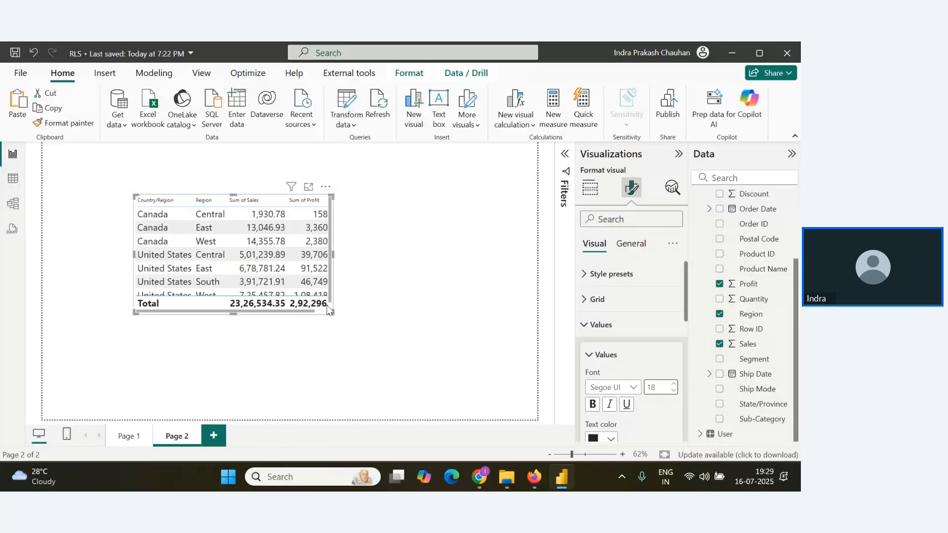
{"action": "left_click_drag", "start_coordinate": [329, 310], "coordinate": [448, 390]}
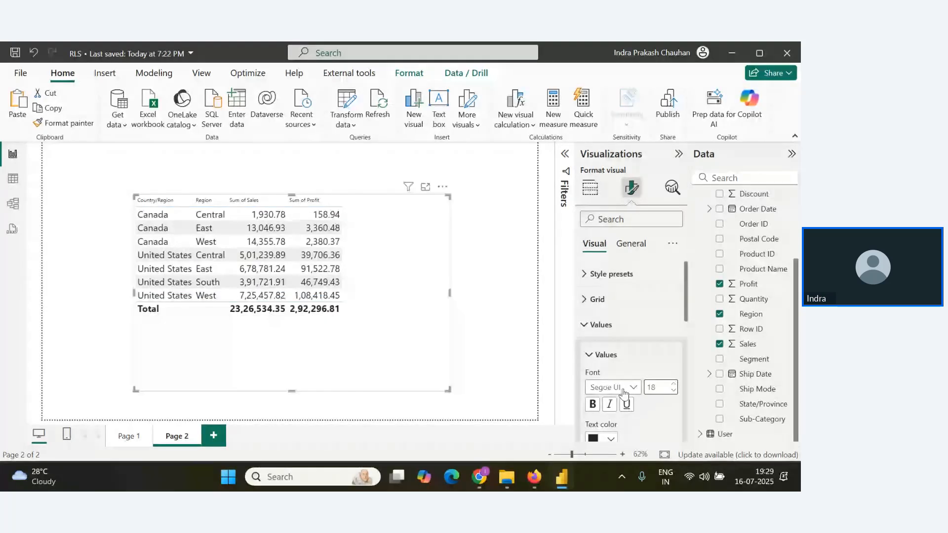
Enlarge the font of the table's values further and set its column headers to font size 19 in bold.
{"action": "left_click", "coordinate": [673, 385]}
{"action": "left_click", "coordinate": [674, 385]}
{"action": "left_click", "coordinate": [673, 385]}
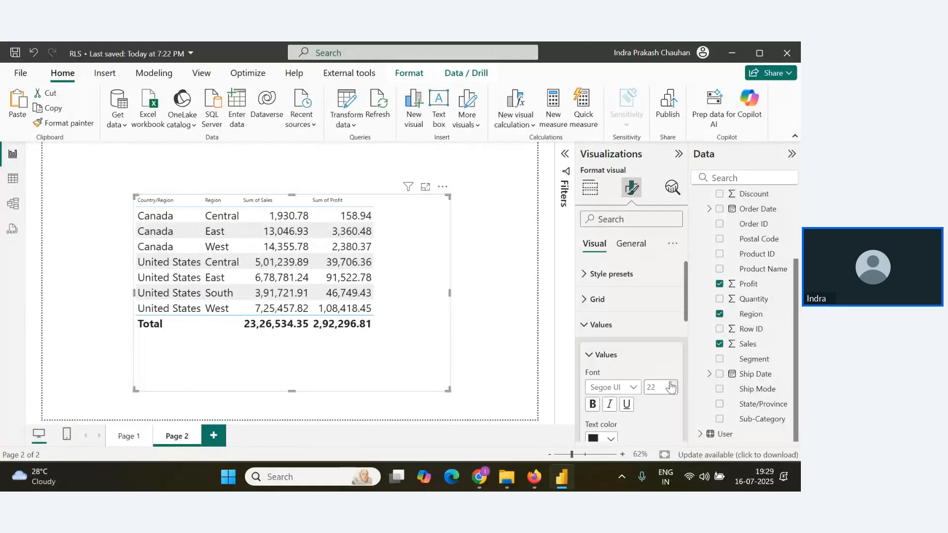
{"action": "left_click", "coordinate": [670, 385]}
{"action": "scroll", "coordinate": [636, 370], "scroll_direction": "down", "scroll_amount": 4}
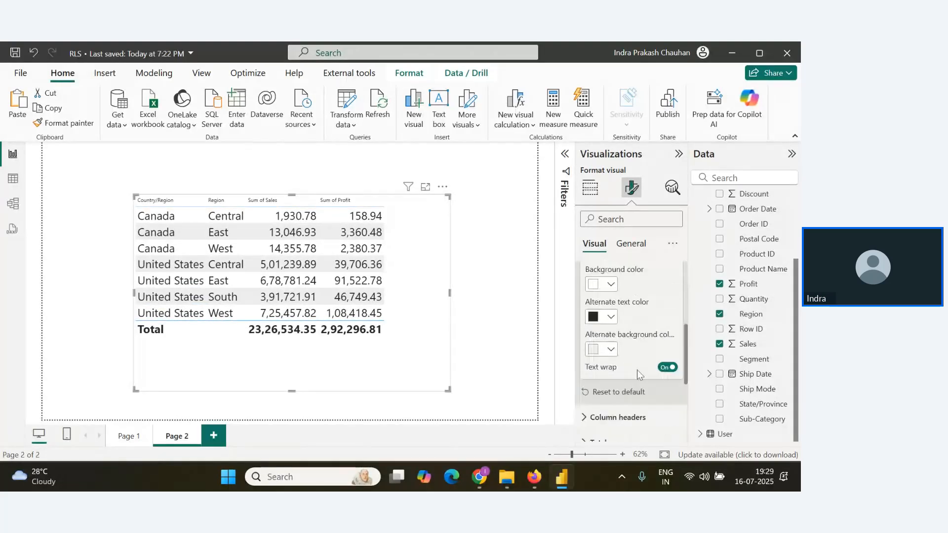
{"action": "scroll", "coordinate": [636, 369], "scroll_direction": "down", "scroll_amount": 2}
{"action": "left_click", "coordinate": [642, 354]}
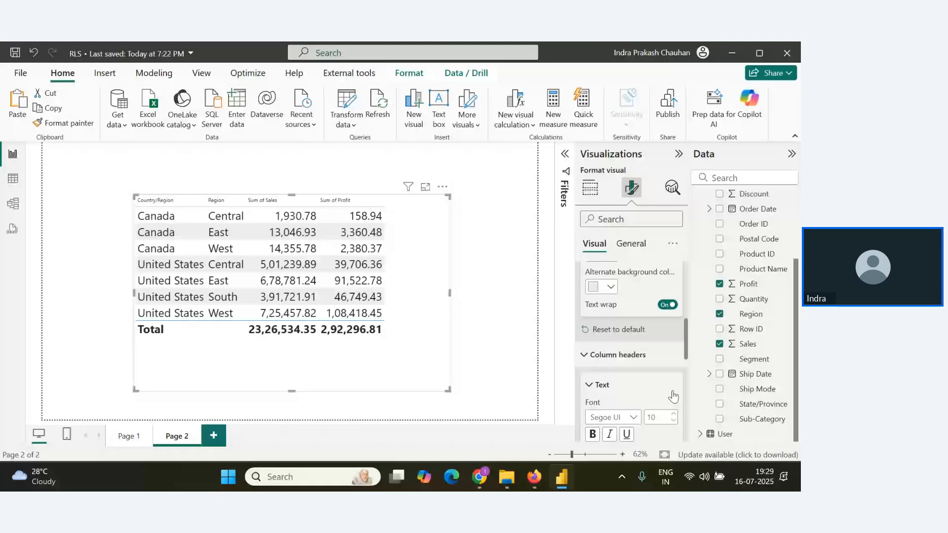
{"action": "left_click", "coordinate": [673, 415]}
{"action": "left_click", "coordinate": [674, 415]}
{"action": "left_click", "coordinate": [673, 415]}
{"action": "left_click", "coordinate": [673, 415]}
{"action": "left_click", "coordinate": [673, 415]}
{"action": "left_click", "coordinate": [673, 415]}
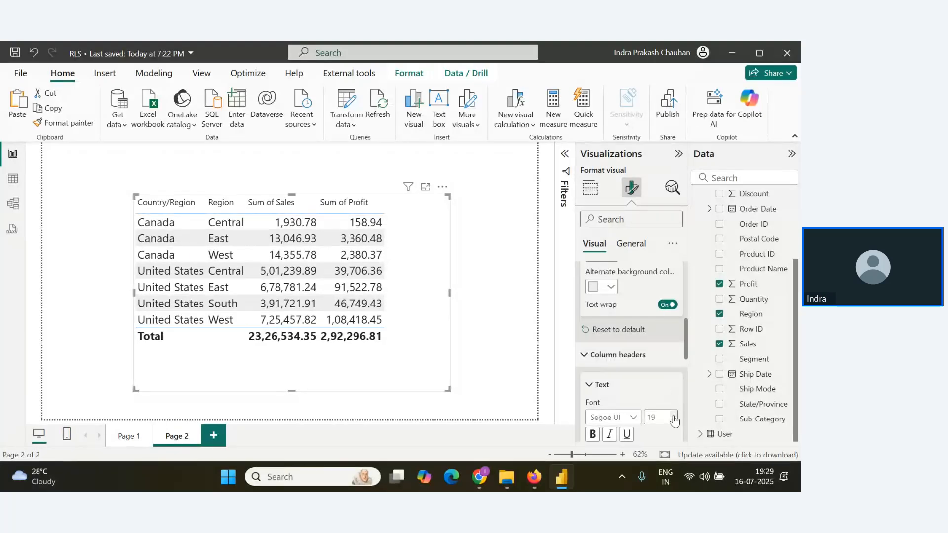
{"action": "left_click", "coordinate": [592, 435]}
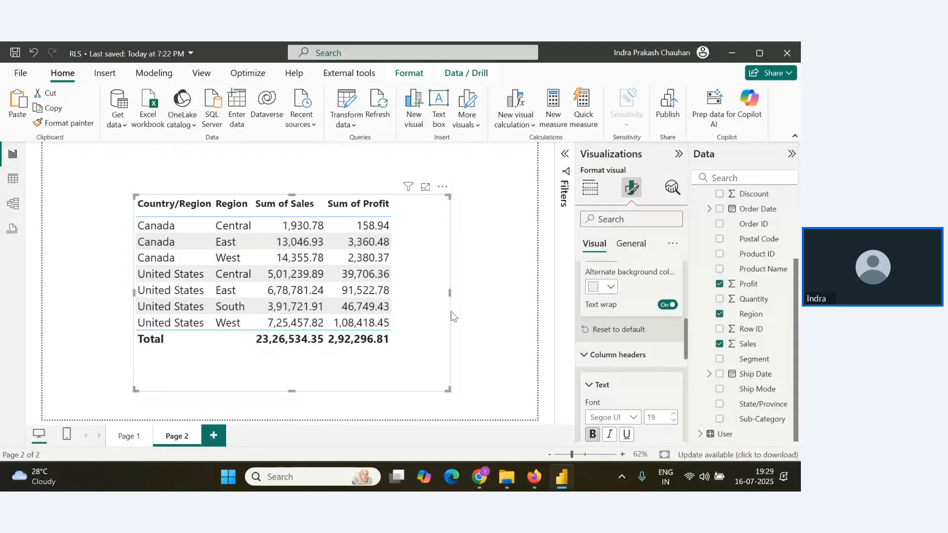
{"action": "left_click", "coordinate": [474, 321]}
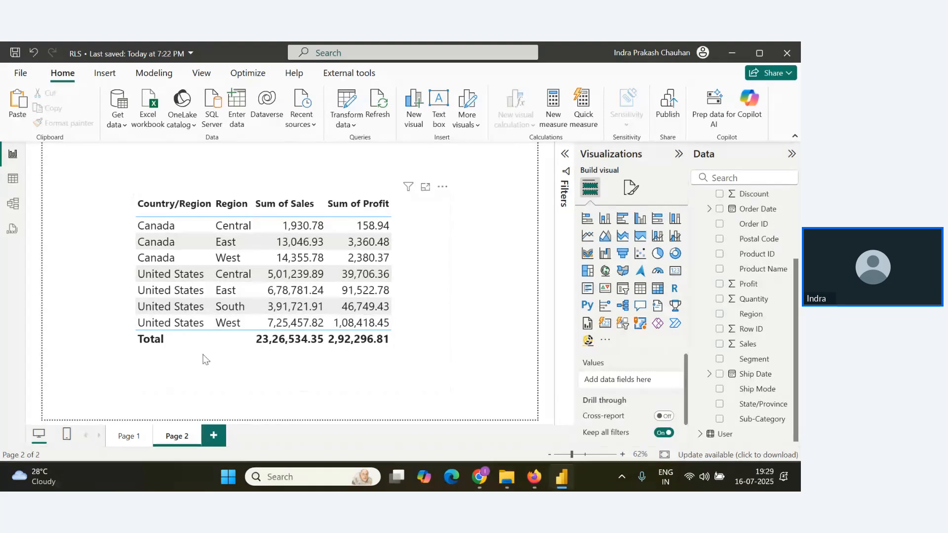
Move the table close to the page's left edge to free space beside it.
{"action": "left_click", "coordinate": [432, 352]}
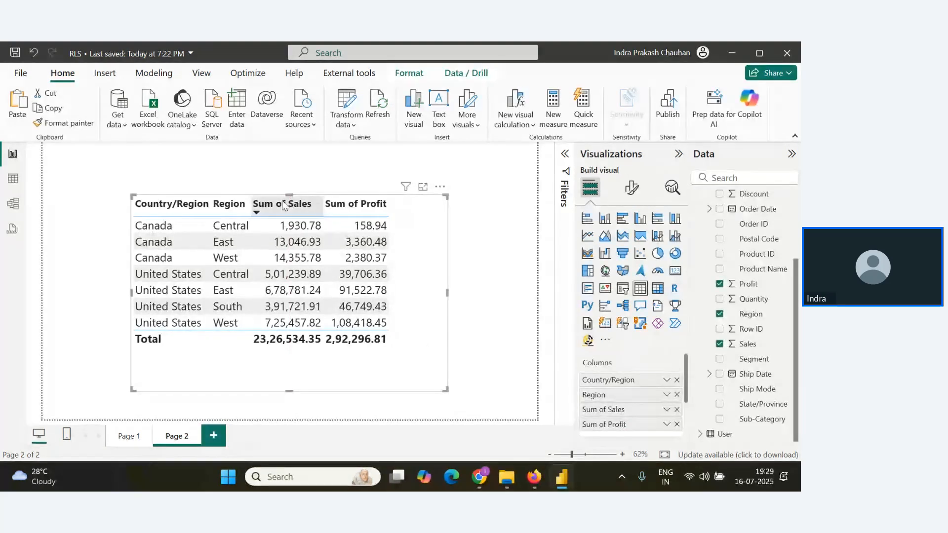
{"action": "left_click", "coordinate": [299, 206]}
{"action": "left_click", "coordinate": [302, 208]}
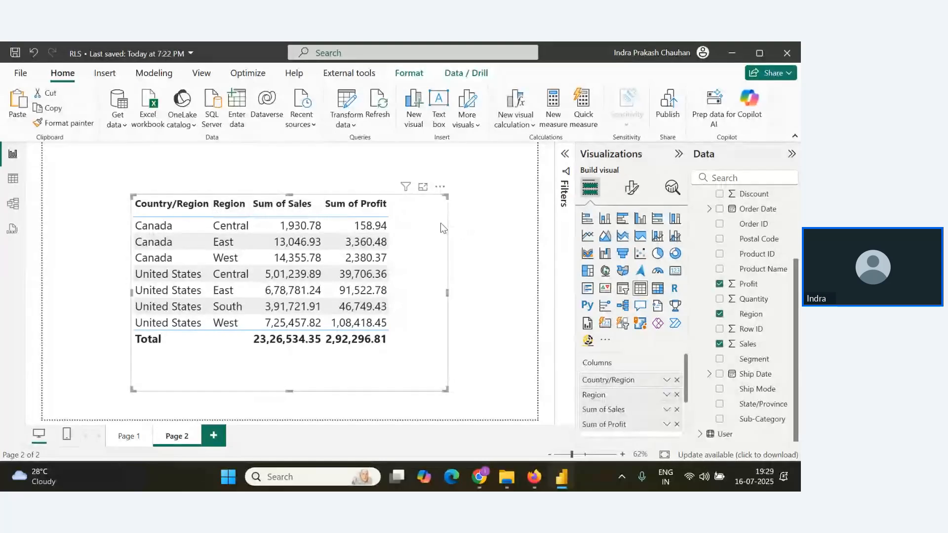
{"action": "left_click_drag", "start_coordinate": [432, 192], "coordinate": [358, 195]}
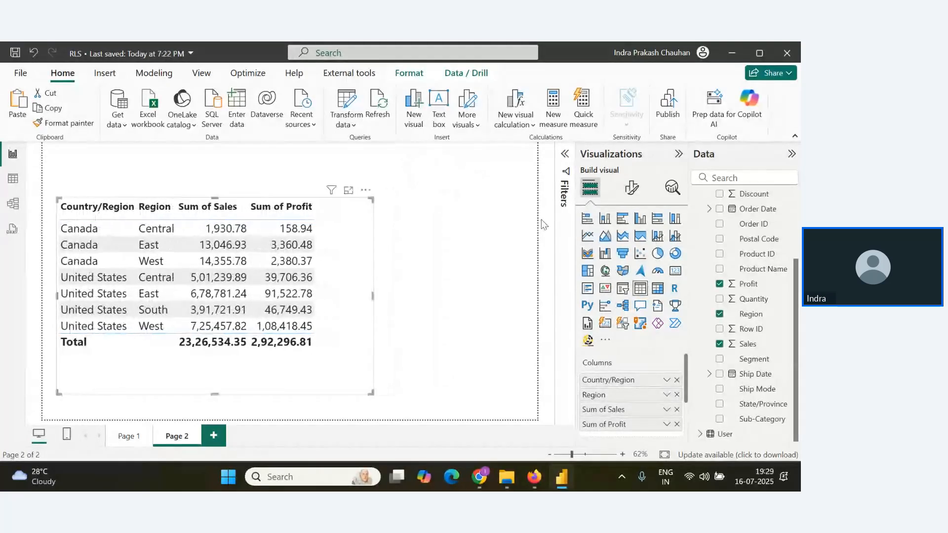
{"action": "left_click", "coordinate": [503, 302]}
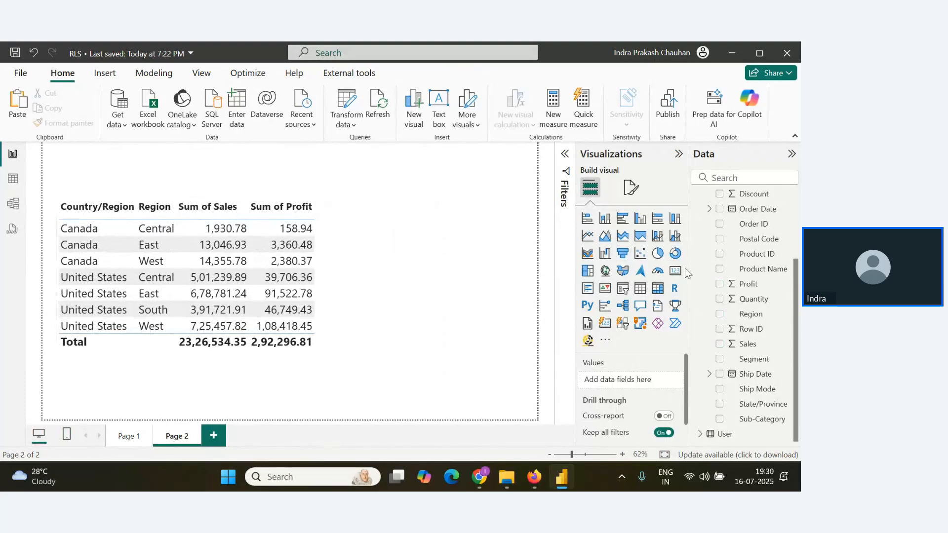
Add a donut chart beside the table with Category as legend and Sales as values, and enlarge it.
{"action": "left_click", "coordinate": [675, 254]}
{"action": "left_click_drag", "start_coordinate": [470, 221], "coordinate": [425, 217]}
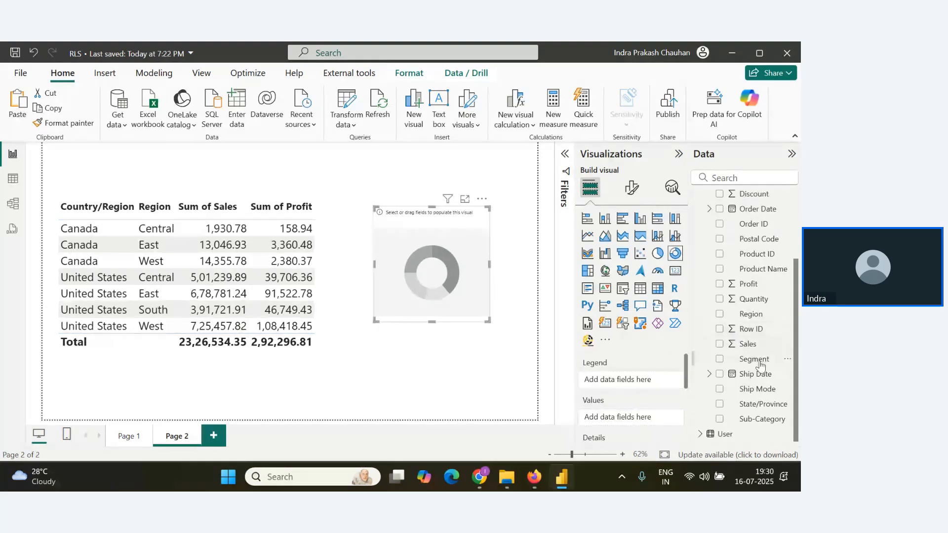
{"action": "scroll", "coordinate": [760, 365], "scroll_direction": "up", "scroll_amount": 3}
{"action": "scroll", "coordinate": [770, 257], "scroll_direction": "down", "scroll_amount": 3}
{"action": "scroll", "coordinate": [766, 289], "scroll_direction": "up", "scroll_amount": 3}
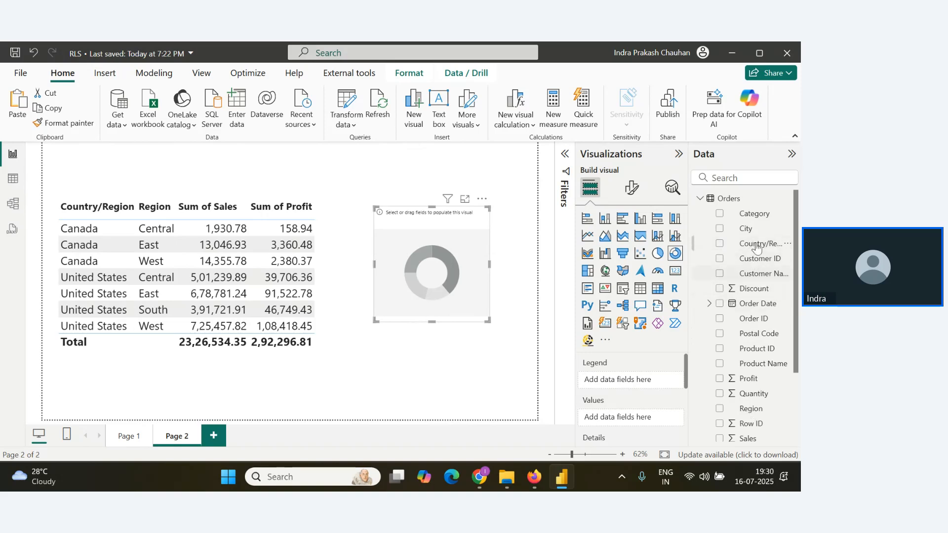
{"action": "left_click_drag", "start_coordinate": [755, 215], "coordinate": [633, 379]}
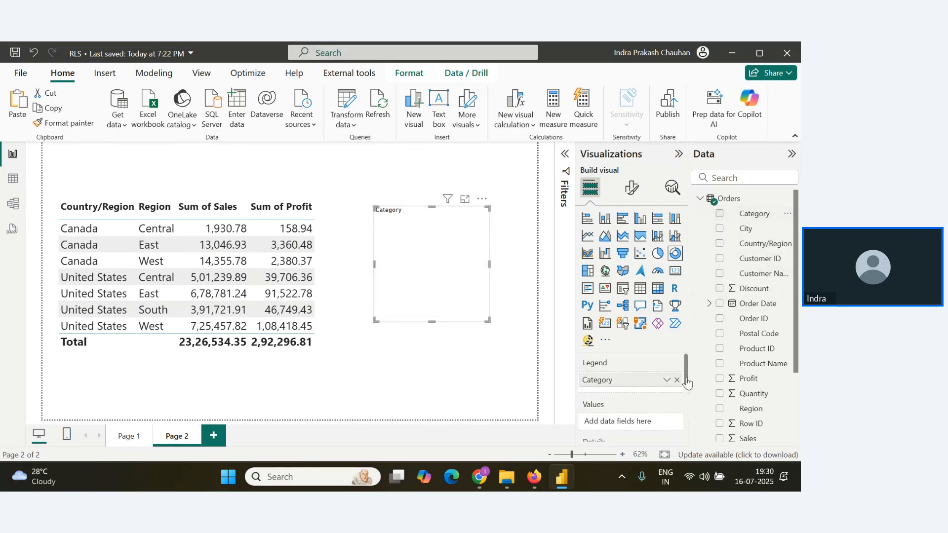
{"action": "scroll", "coordinate": [760, 356], "scroll_direction": "down", "scroll_amount": 2}
{"action": "left_click_drag", "start_coordinate": [760, 345], "coordinate": [641, 421]}
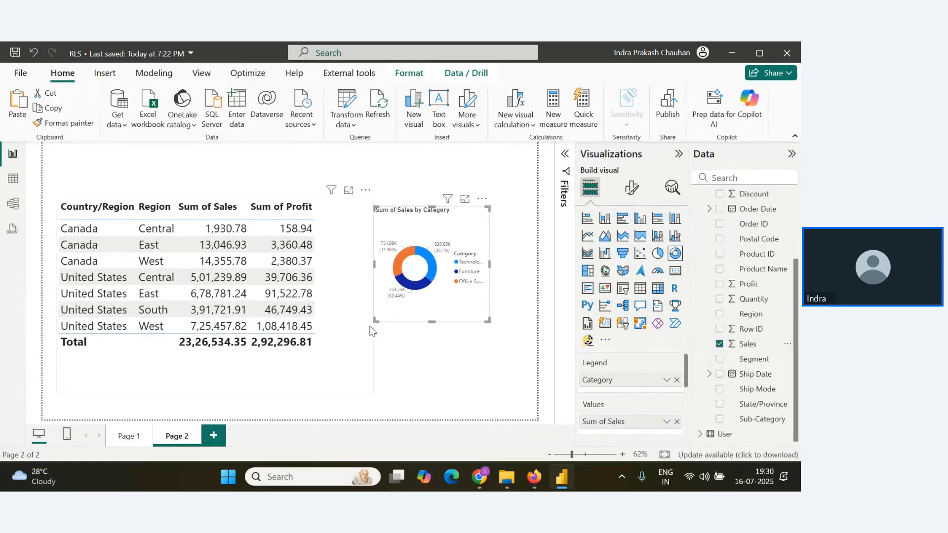
{"action": "left_click_drag", "start_coordinate": [375, 320], "coordinate": [344, 365]}
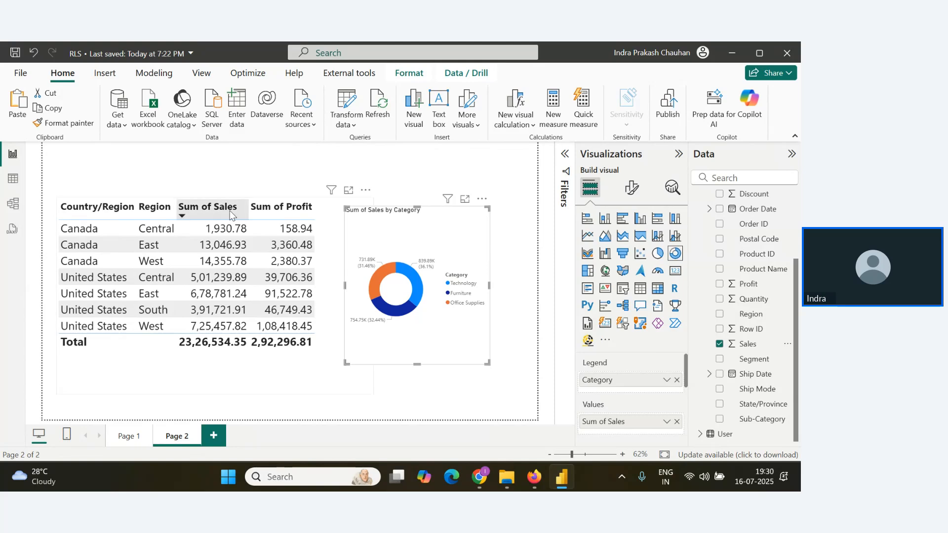
{"action": "left_click", "coordinate": [296, 167]}
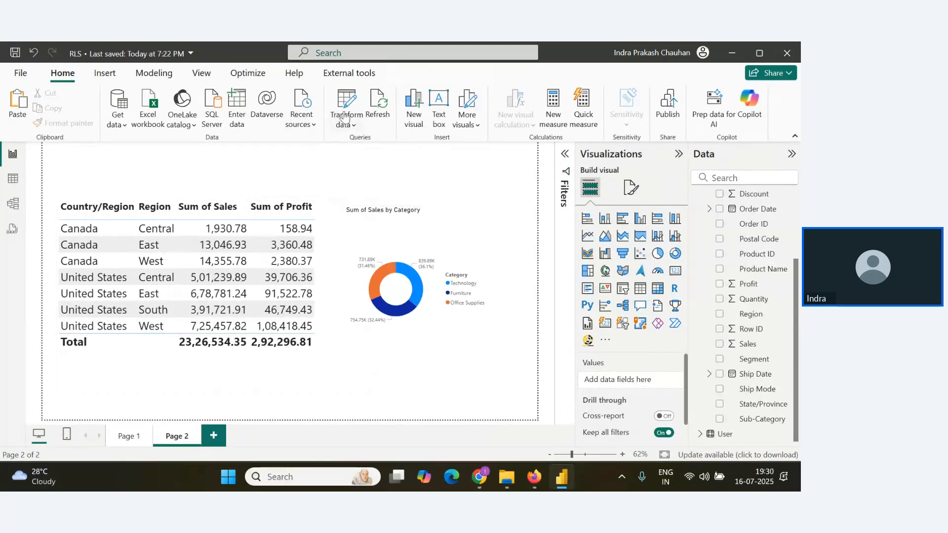
Open the management of the report's security roles.
{"action": "left_click", "coordinate": [157, 76]}
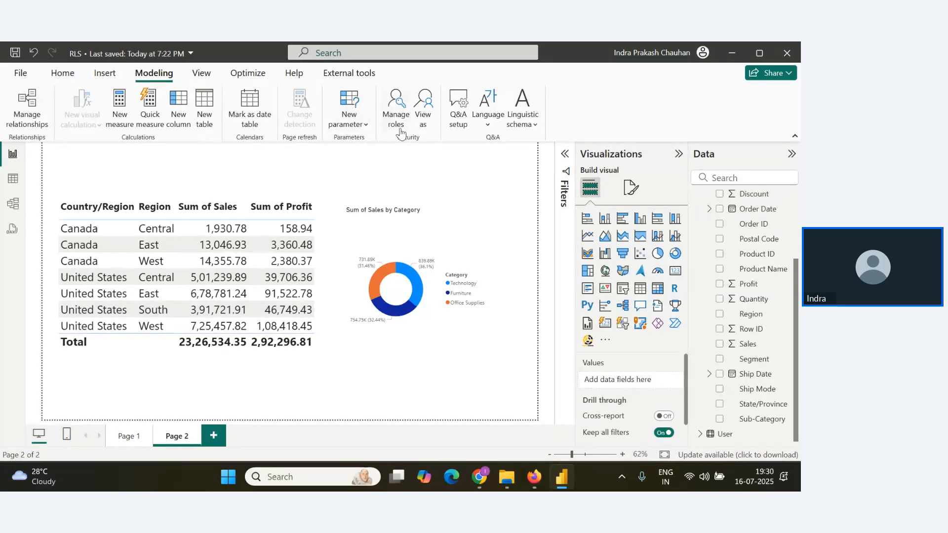
{"action": "left_click", "coordinate": [397, 111]}
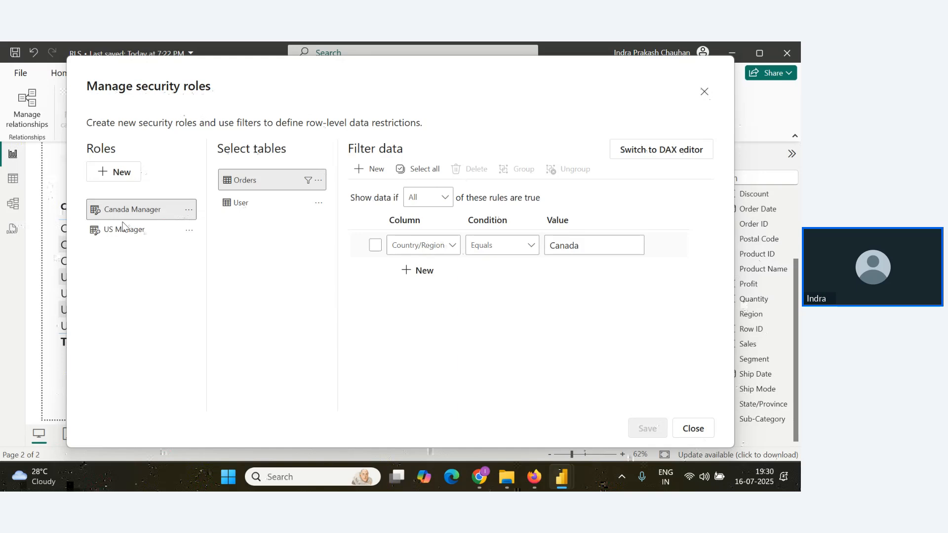
Check the attendees' Q&A messages in the Zoho webinar window and return to the security roles in Power BI.
{"action": "key", "text": "alt+Tab"}
{"action": "key", "text": "alt+Tab"}
{"action": "key", "text": "alt+Tab"}
{"action": "key", "text": "alt+Tab"}
{"action": "left_click", "coordinate": [197, 327]}
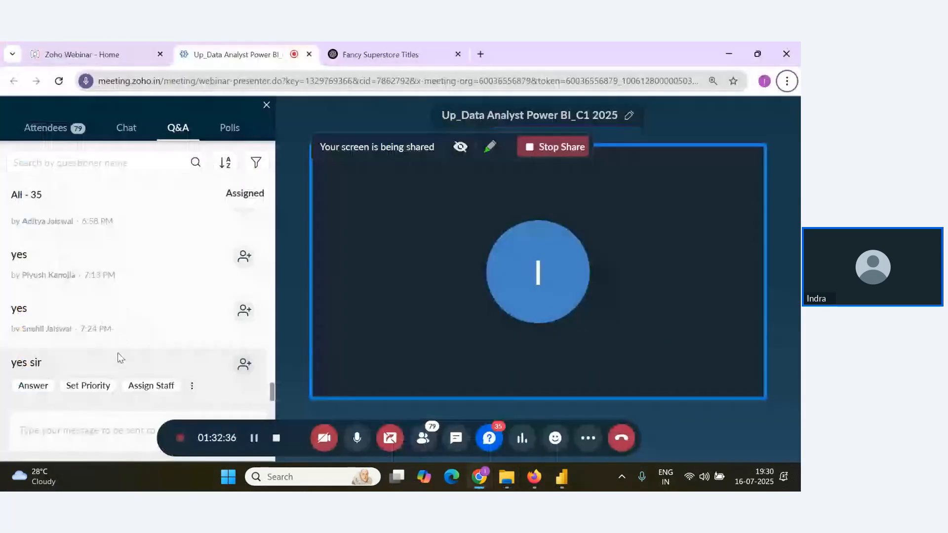
{"action": "key", "text": "alt+Tab"}
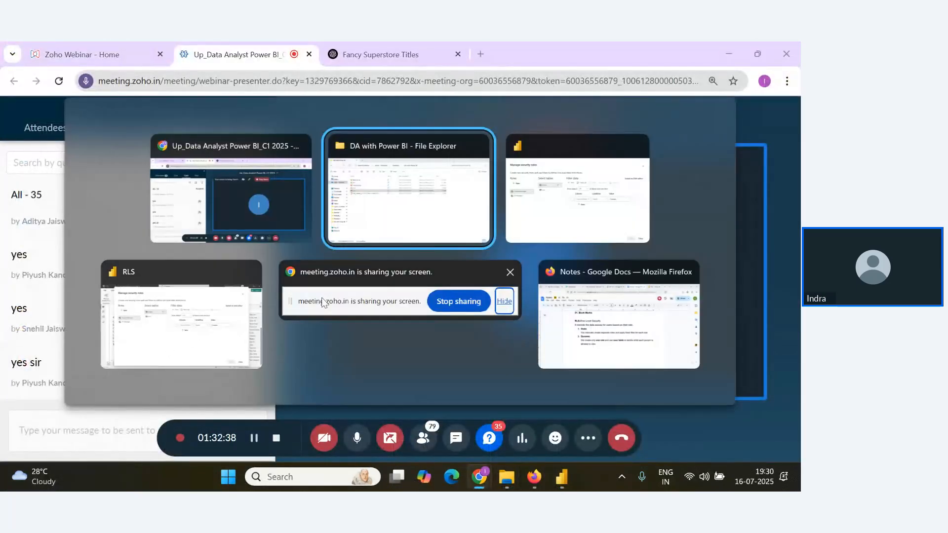
{"action": "left_click", "coordinate": [169, 348]}
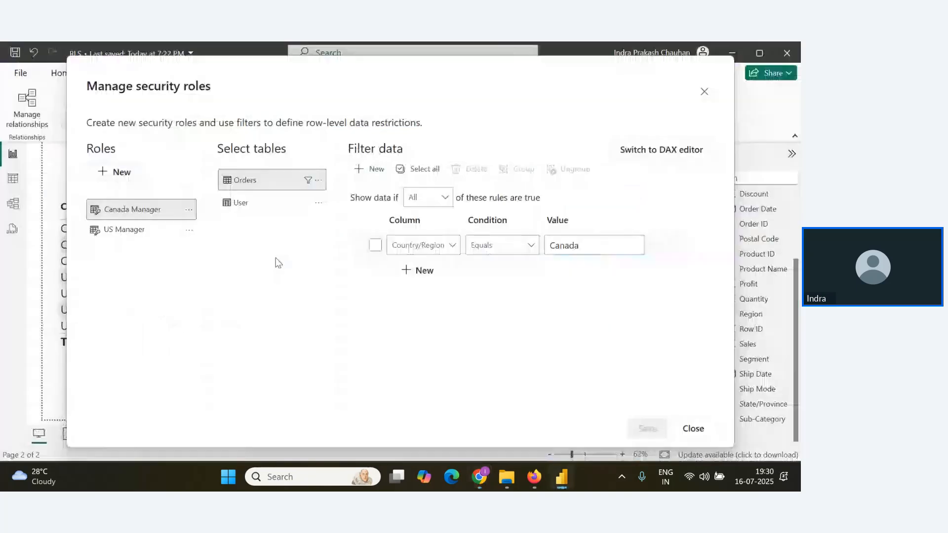
Create a security role named Regional Manager and select the User table for its filter.
{"action": "left_click", "coordinate": [114, 172]}
{"action": "double_click", "coordinate": [144, 228]}
{"action": "left_click_drag", "start_coordinate": [144, 228], "coordinate": [79, 232]}
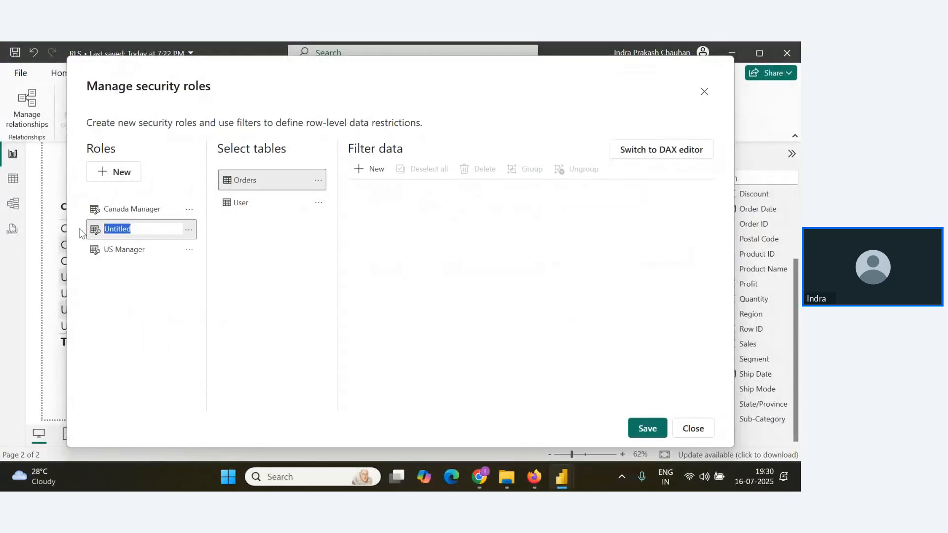
{"action": "type", "text": "Regional "}
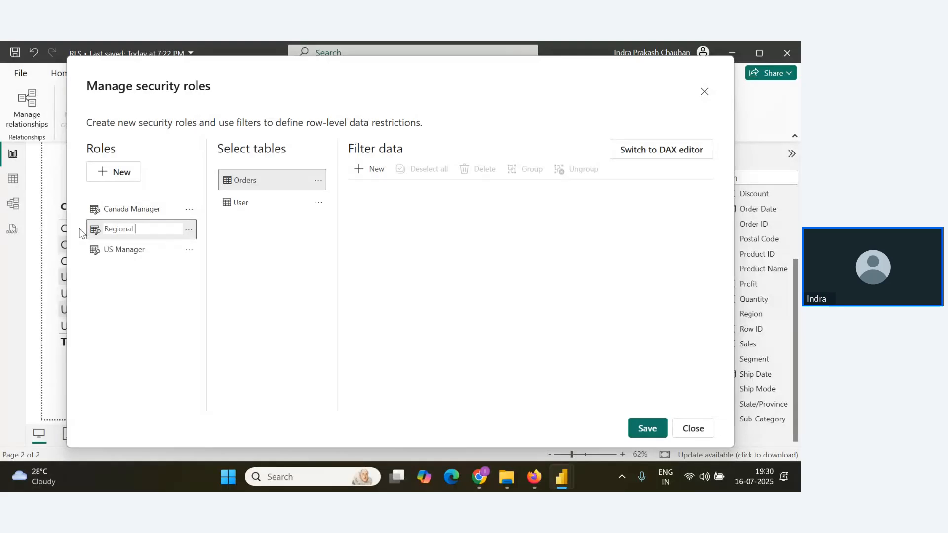
{"action": "type", "text": "Manager"}
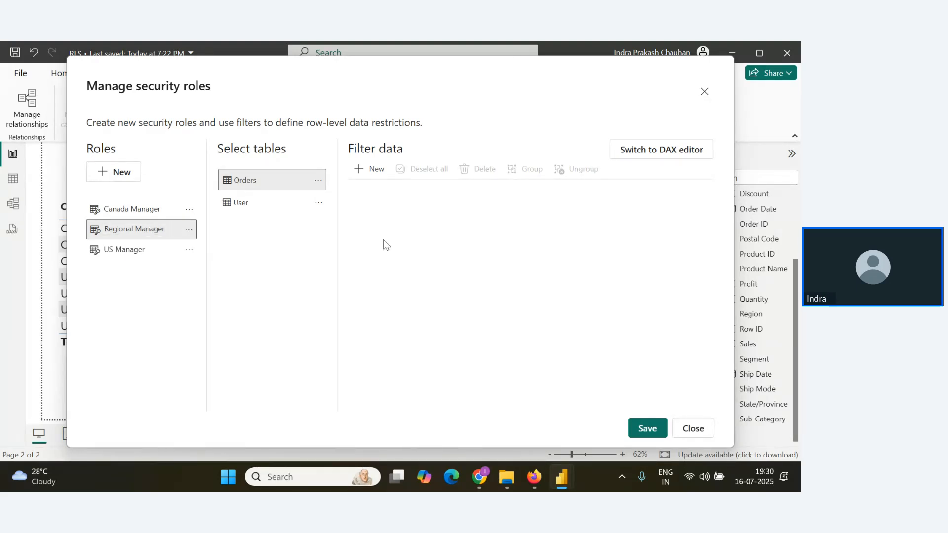
{"action": "left_click", "coordinate": [268, 203]}
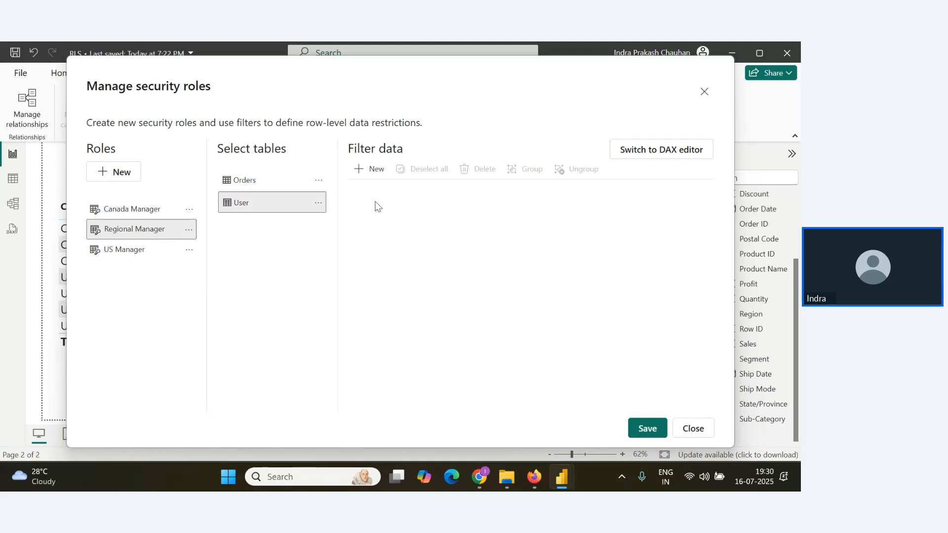
Review the Username and Region columns in the user workbook in Excel, close it and return to Power BI.
{"action": "key", "text": "alt+Tab"}
{"action": "key", "text": "alt+Tab"}
{"action": "key", "text": "alt+Tab"}
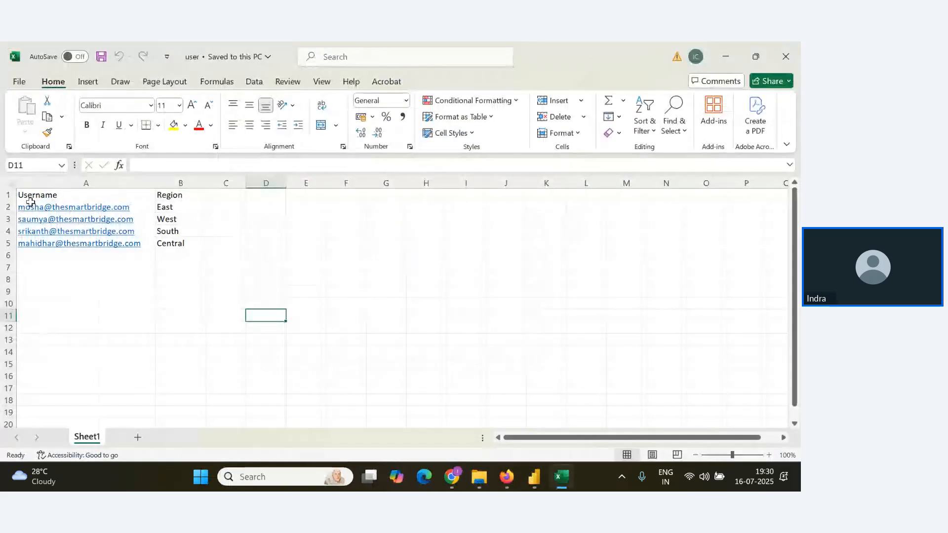
{"action": "left_click", "coordinate": [785, 56]}
{"action": "key", "text": "alt+Tab"}
{"action": "key", "text": "Tab"}
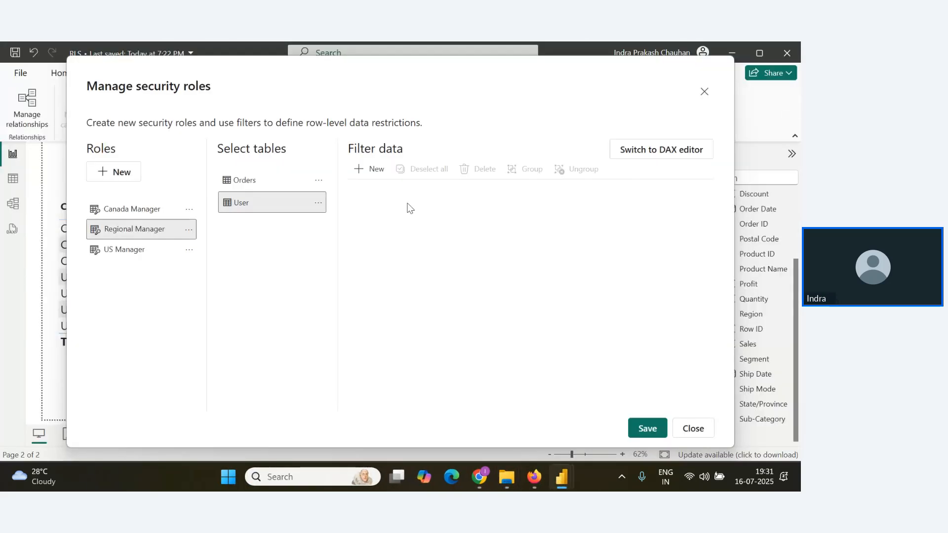
Switch the role's User table filter to the DAX editor and enter User[Username]=USERPRINCIPALNAME().
{"action": "left_click", "coordinate": [676, 157]}
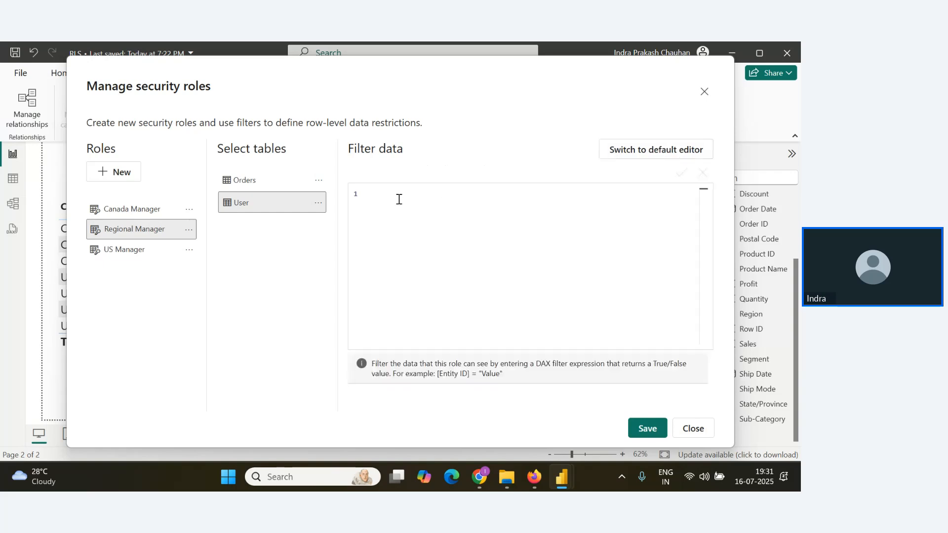
{"action": "type", "text": "user"}
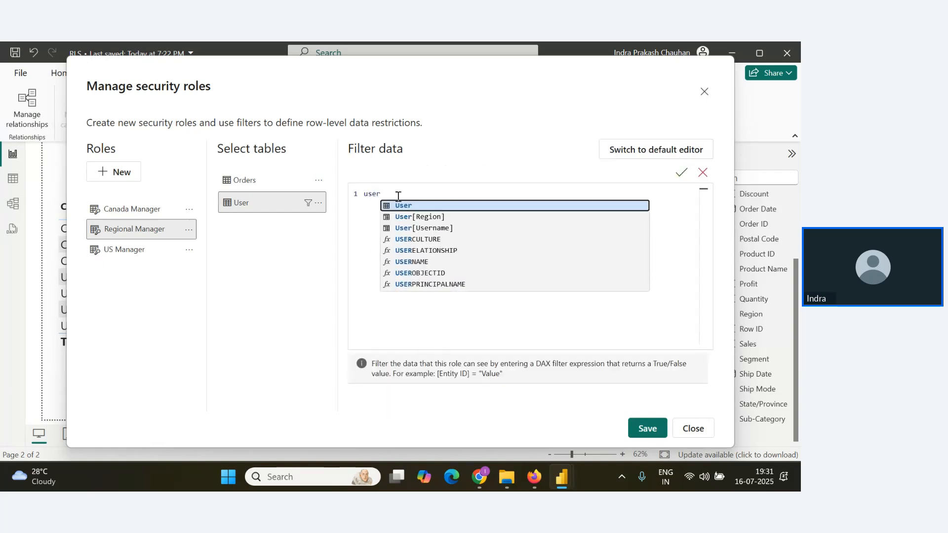
{"action": "left_click", "coordinate": [433, 227]}
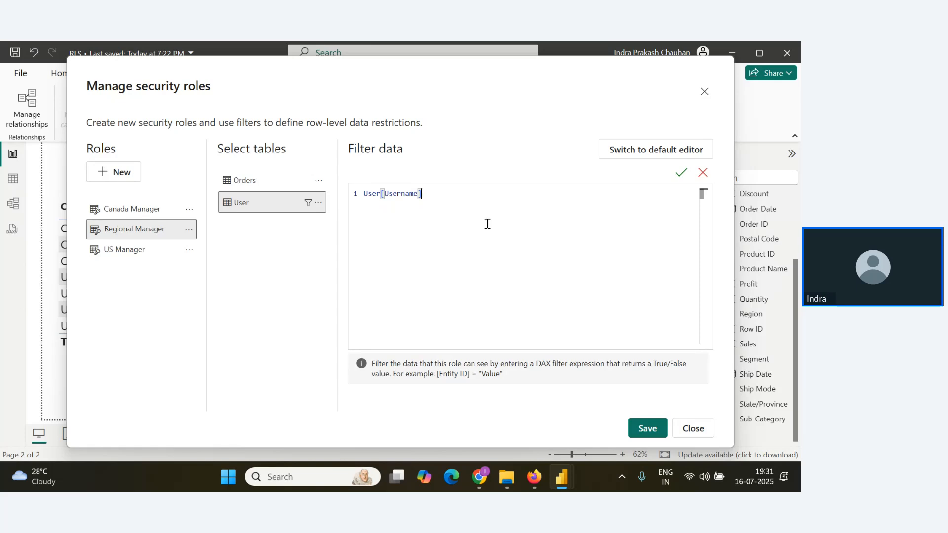
{"action": "type", "text": "="}
{"action": "type", "text": "user"}
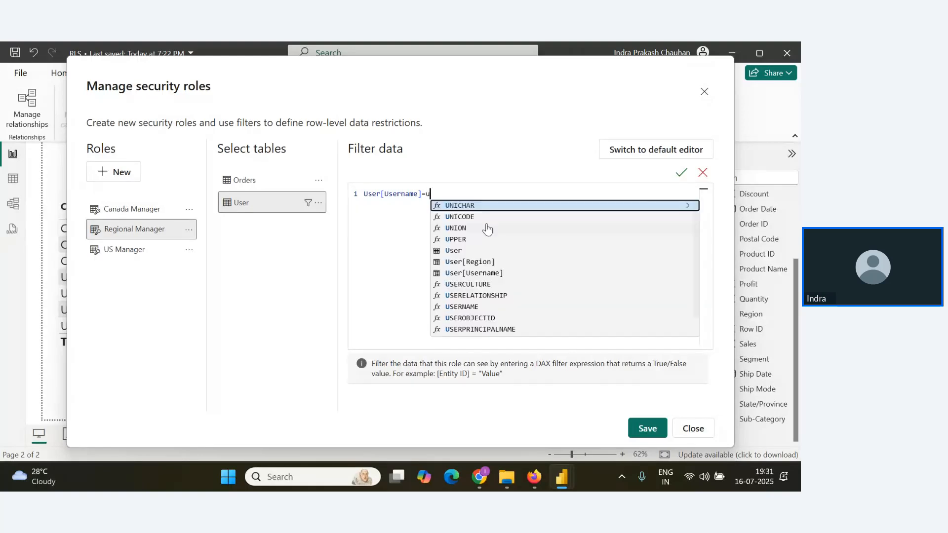
{"action": "key", "text": "Down"}
{"action": "key", "text": "Down"}
{"action": "key", "text": "Down"}
{"action": "key", "text": "Down"}
{"action": "key", "text": "Down"}
{"action": "key", "text": "Down"}
{"action": "key", "text": "Down"}
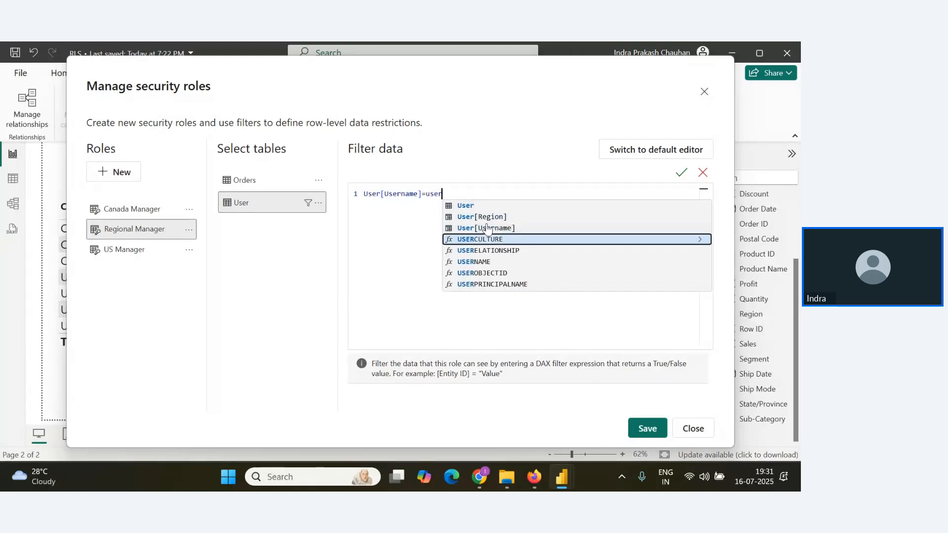
{"action": "key", "text": "Return"}
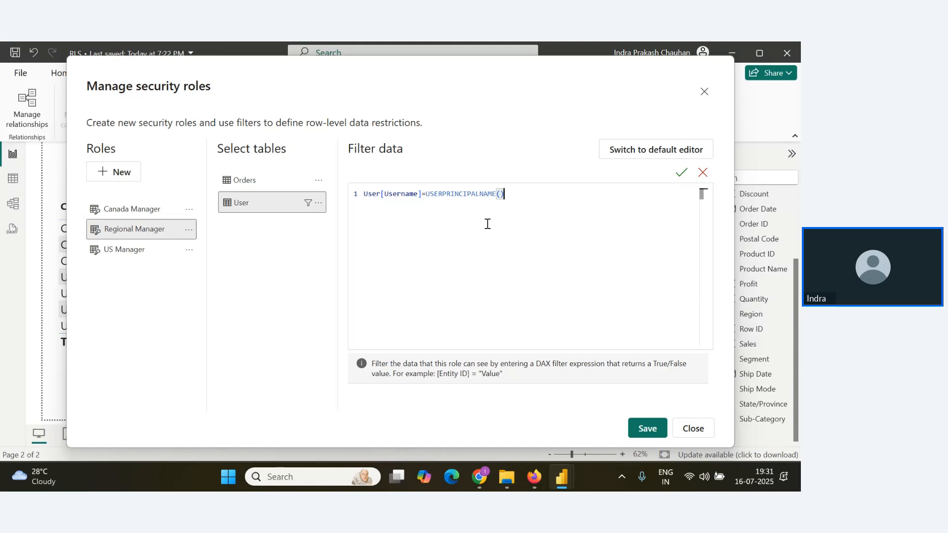
Highlight the USERPRINCIPALNAME() function in the filter expression and apply the expression to the role.
{"action": "left_click_drag", "start_coordinate": [428, 195], "coordinate": [498, 195]}
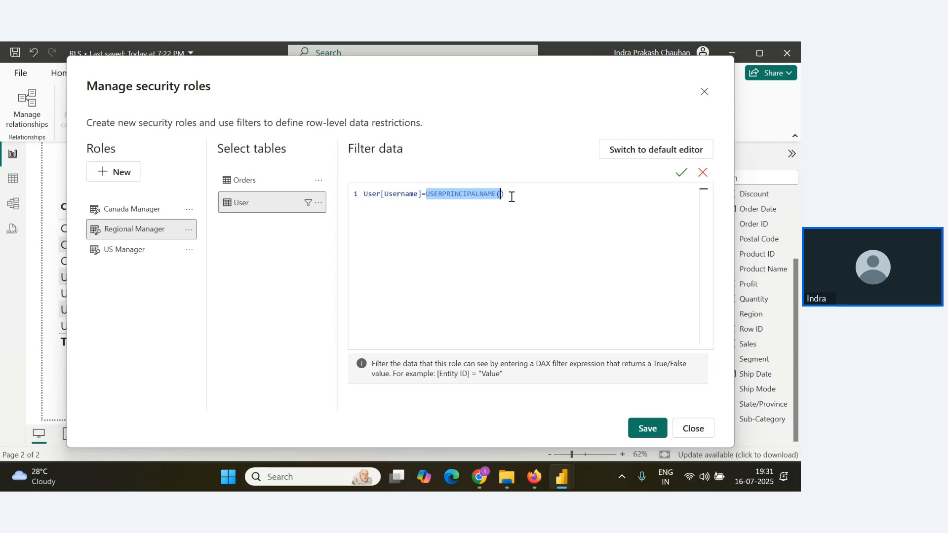
{"action": "left_click_drag", "start_coordinate": [511, 197], "coordinate": [514, 197]}
{"action": "left_click", "coordinate": [524, 201]}
{"action": "left_click_drag", "start_coordinate": [531, 199], "coordinate": [425, 196]}
{"action": "left_click", "coordinate": [679, 180]}
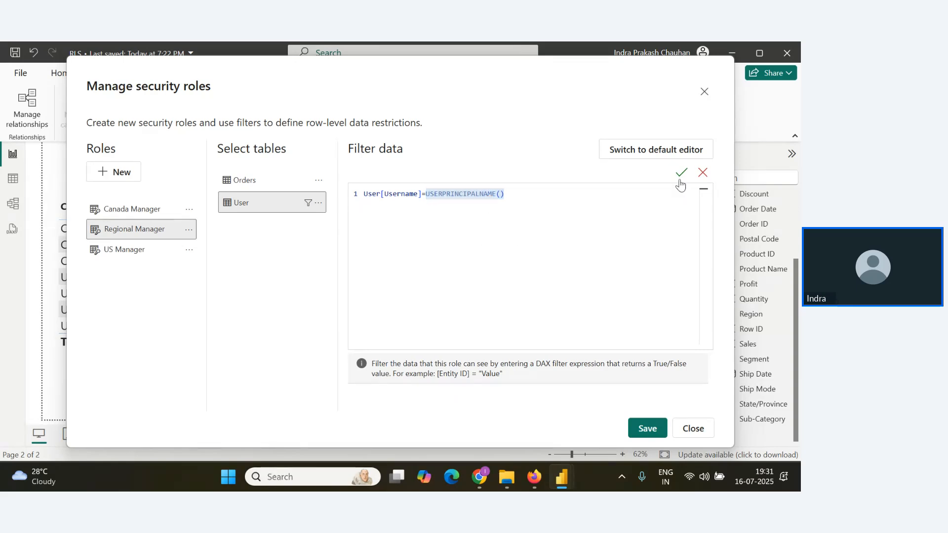
Save the Regional Manager role changes and close the security roles dialog.
{"action": "left_click", "coordinate": [648, 428]}
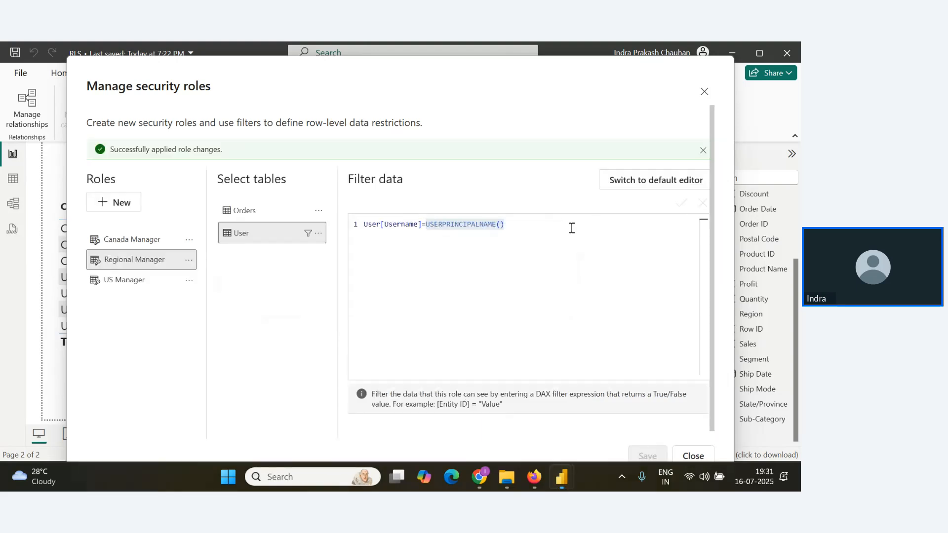
{"action": "left_click", "coordinate": [704, 93]}
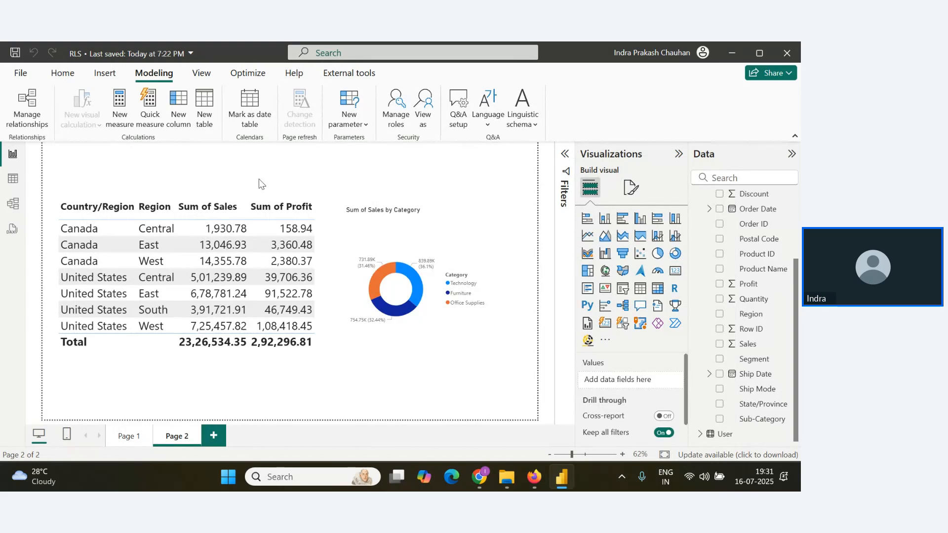
{"action": "key", "text": "alt"}
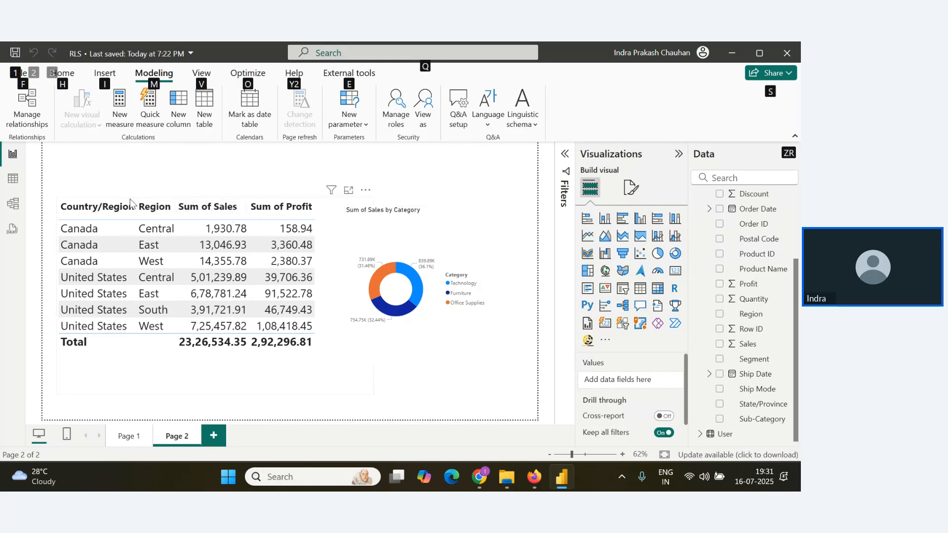
Sort the table visual by Country/Region and move both the table and the Sum of Sales by Category donut chart lower on Page 2.
{"action": "left_click", "coordinate": [132, 218]}
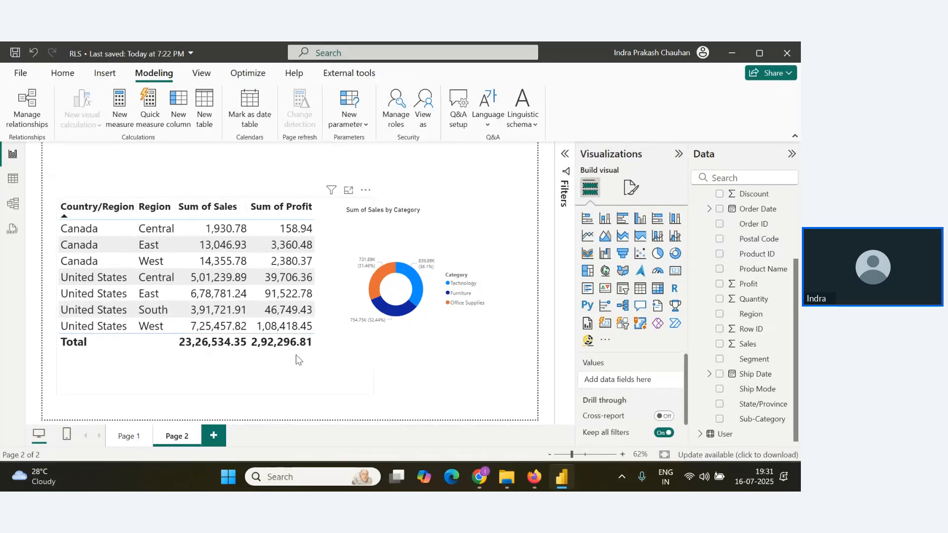
{"action": "left_click_drag", "start_coordinate": [306, 344], "coordinate": [308, 369]}
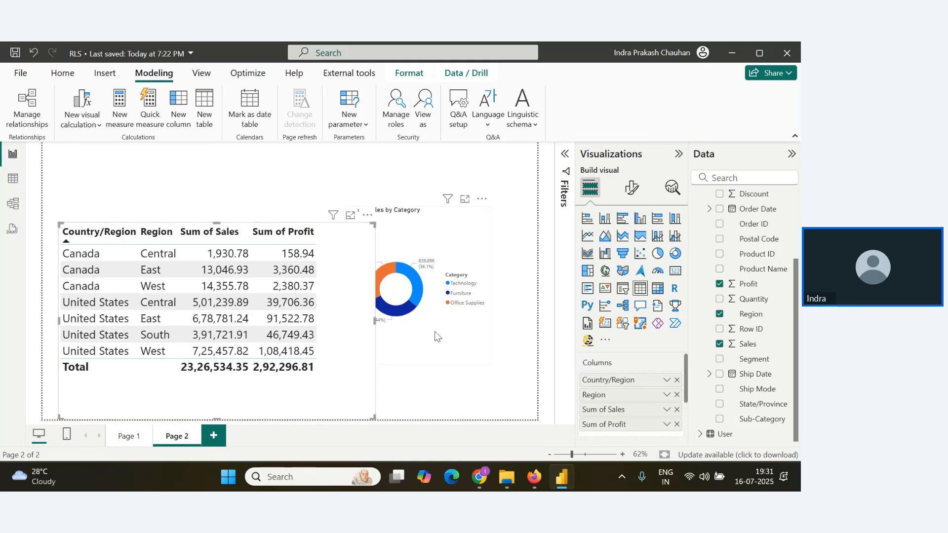
{"action": "left_click_drag", "start_coordinate": [432, 321], "coordinate": [447, 339]}
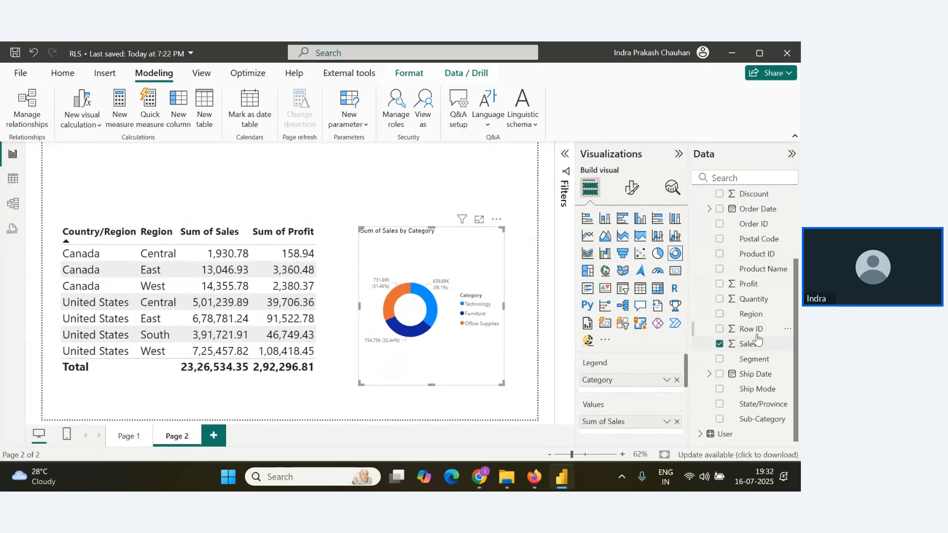
{"action": "left_click", "coordinate": [703, 435]}
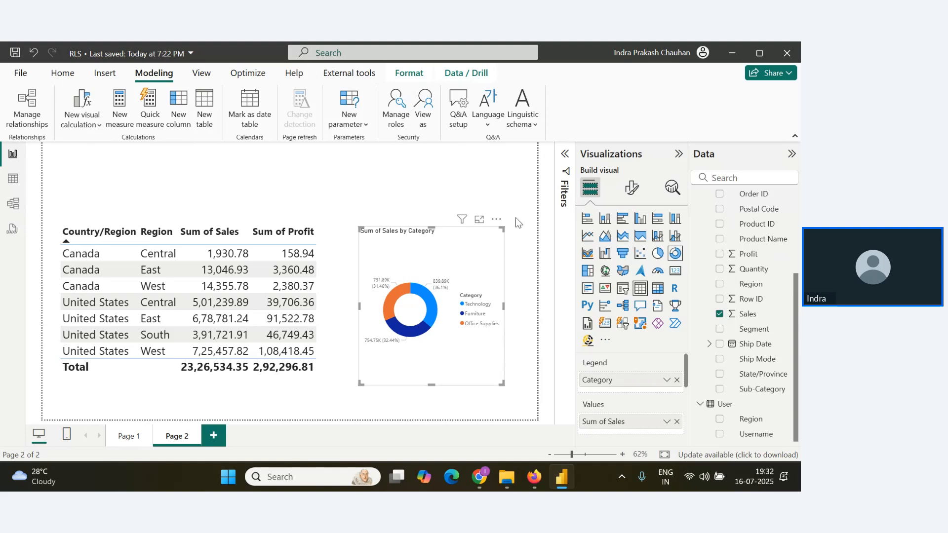
{"action": "left_click", "coordinate": [644, 291]}
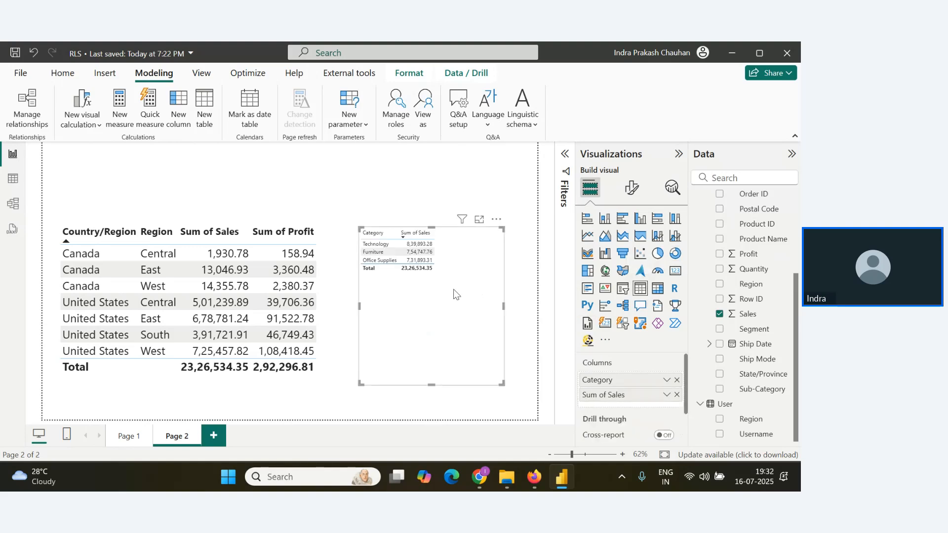
{"action": "key", "text": "ctrl+z"}
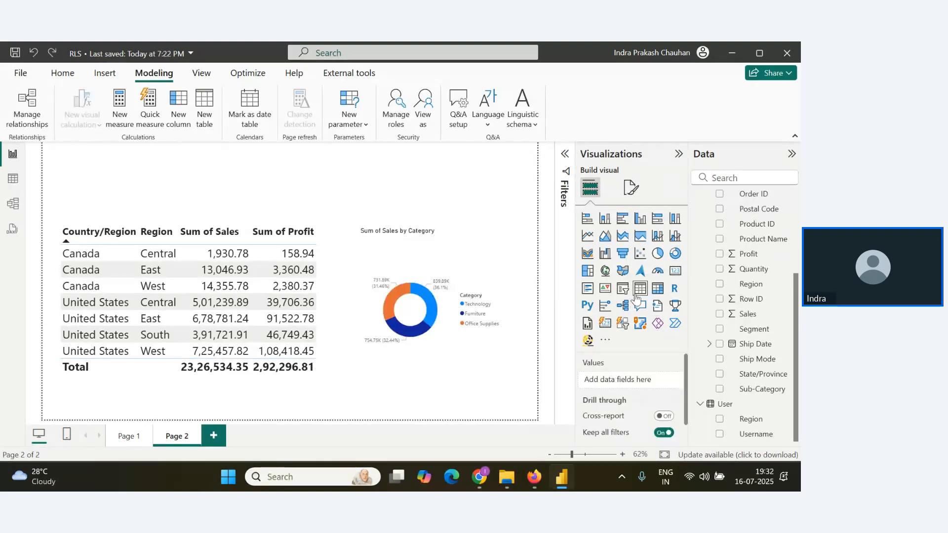
{"action": "left_click", "coordinate": [640, 288]}
{"action": "left_click_drag", "start_coordinate": [374, 338], "coordinate": [275, 208]}
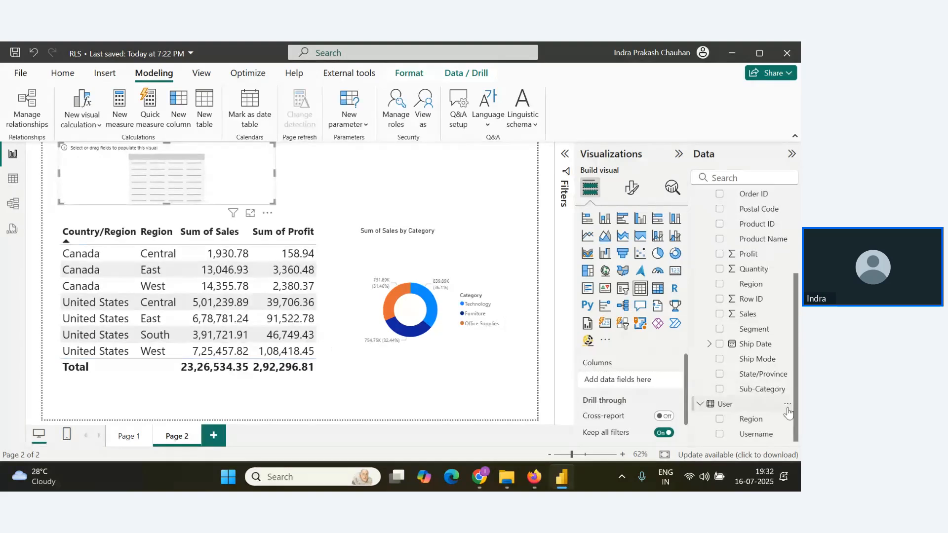
{"action": "key", "text": "ctrl+z"}
{"action": "key", "text": "Delete"}
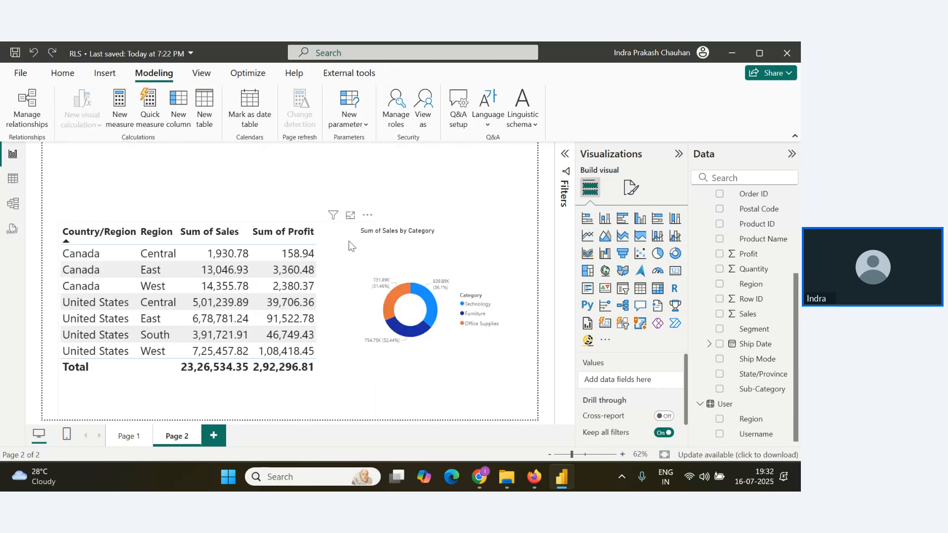
Start viewing the report as roles, with Other user and Regional Manager selected.
{"action": "left_click", "coordinate": [432, 127]}
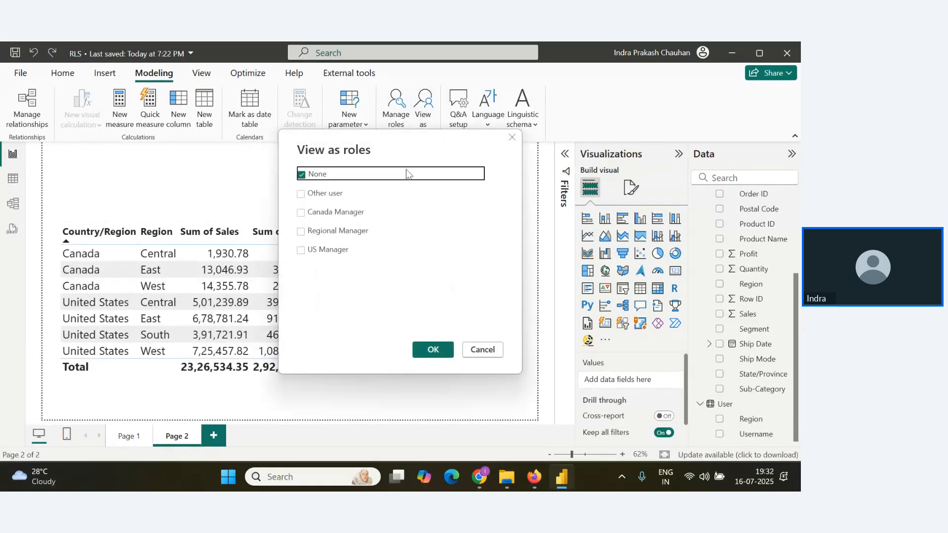
{"action": "left_click", "coordinate": [301, 196]}
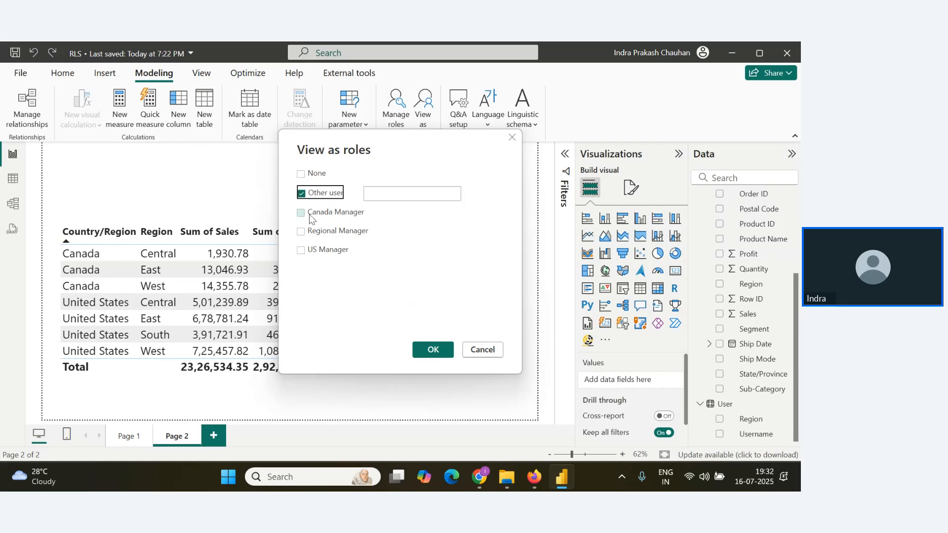
{"action": "left_click", "coordinate": [301, 231]}
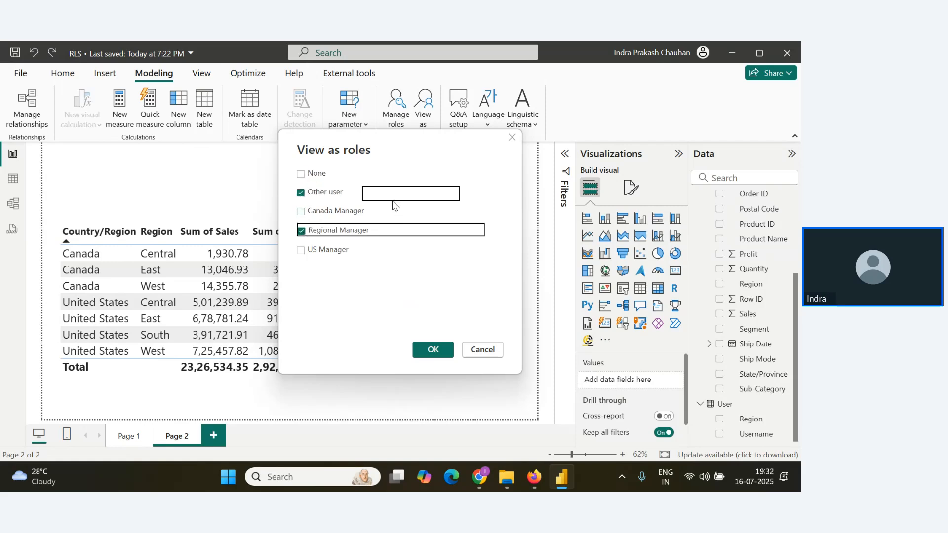
Open the user workbook from the DA with Power BI folder in Excel and copy the East region's username.
{"action": "key", "text": "alt+Tab"}
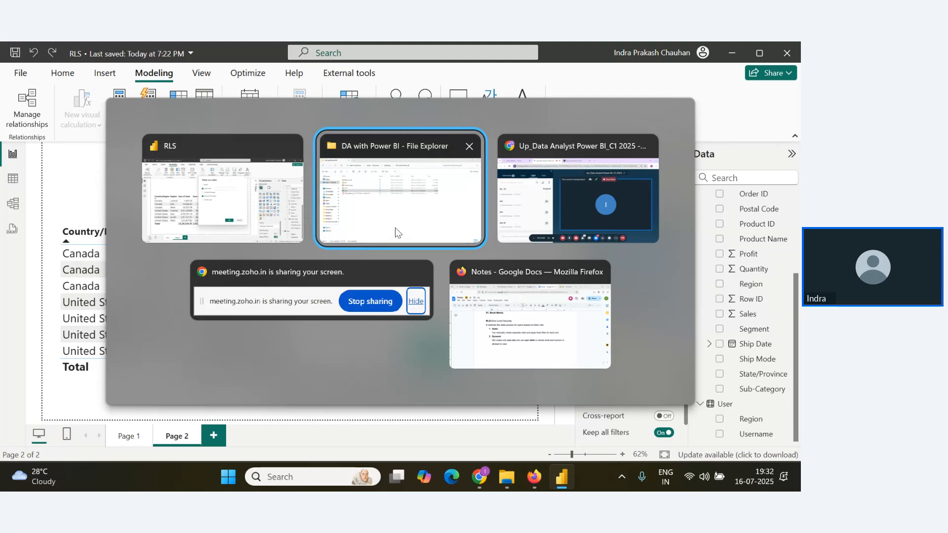
{"action": "left_click", "coordinate": [394, 231]}
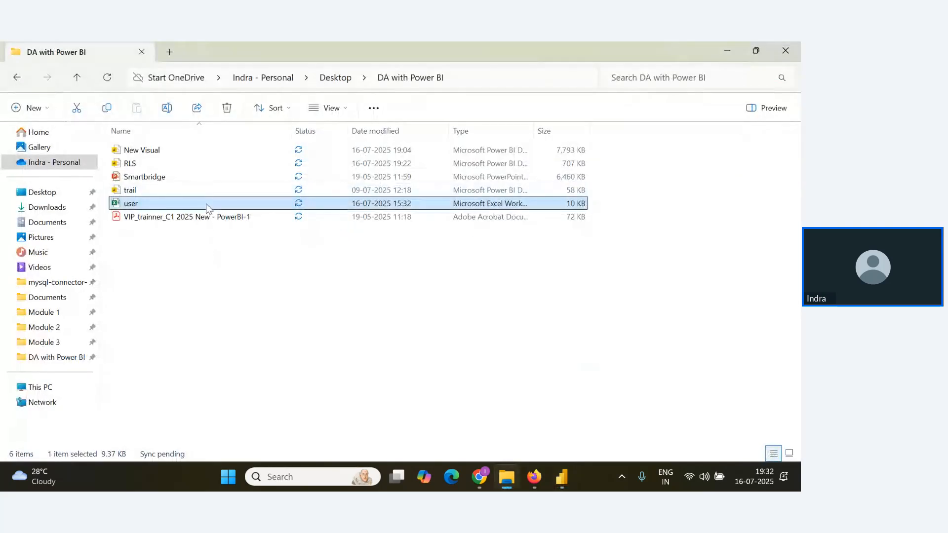
{"action": "double_click", "coordinate": [205, 203]}
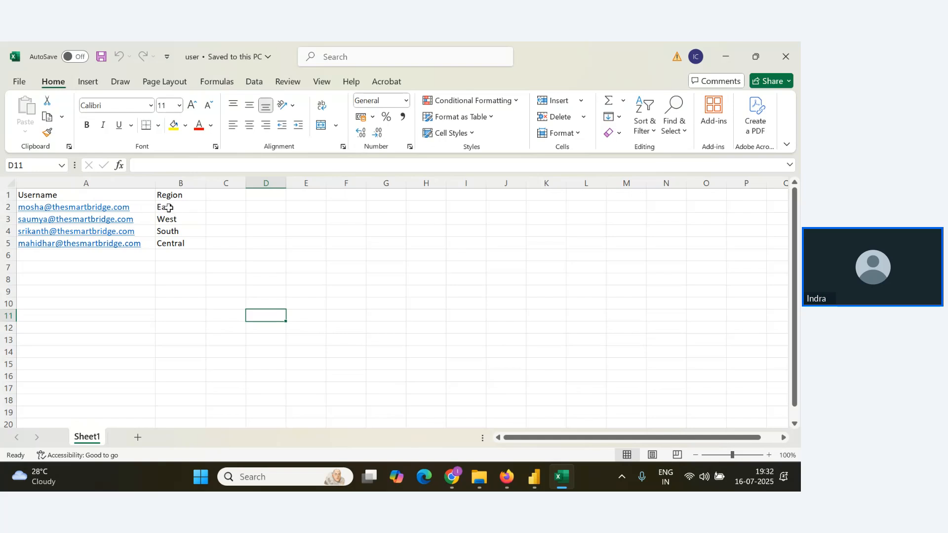
{"action": "left_click", "coordinate": [134, 207]}
{"action": "key", "text": "ctrl+c"}
Return to Power BI, enter the copied East username as the other user and apply the role view.
{"action": "key", "text": "alt+Tab"}
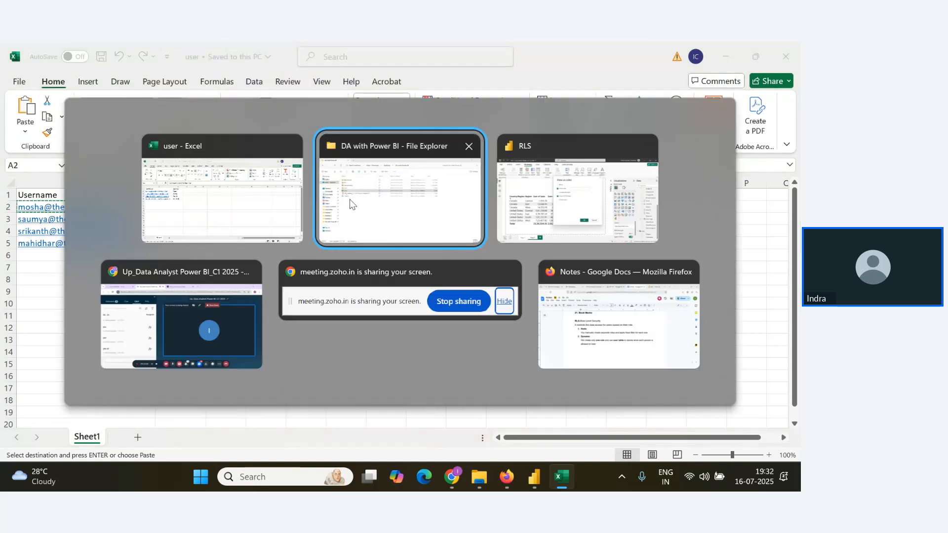
{"action": "key", "text": "Tab"}
{"action": "key", "text": "ctrl+v"}
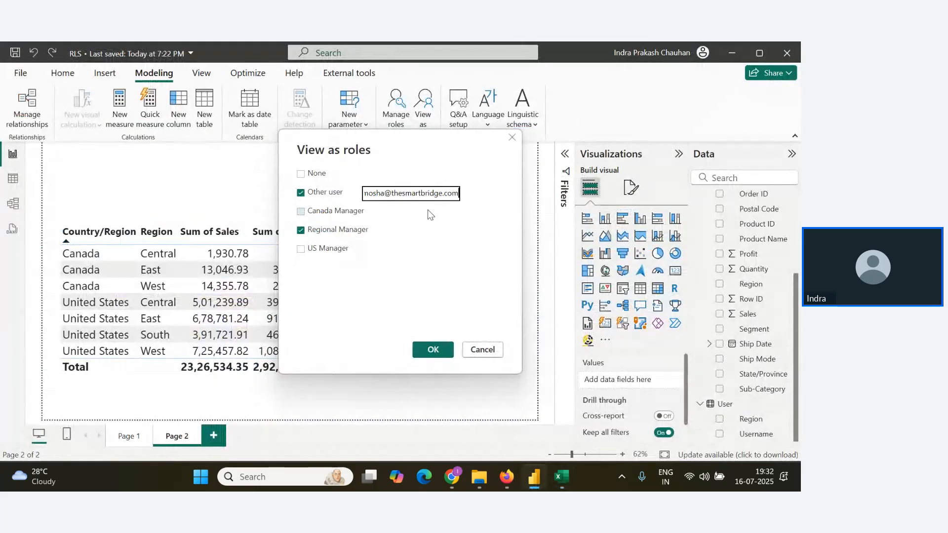
{"action": "left_click", "coordinate": [439, 349]}
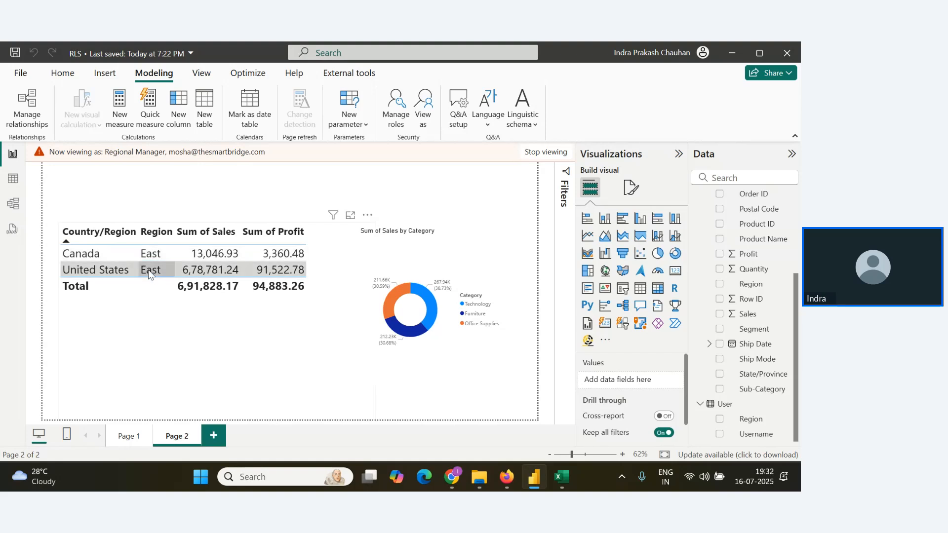
Stop viewing as the East user, reopen the role view options and copy the Central region's username from the Excel workbook.
{"action": "left_click", "coordinate": [541, 151]}
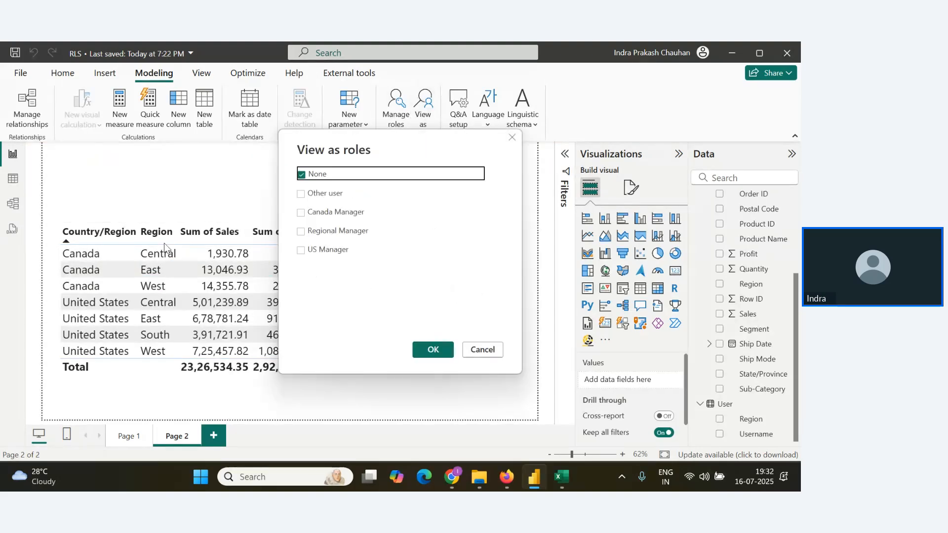
{"action": "key", "text": "alt+Tab"}
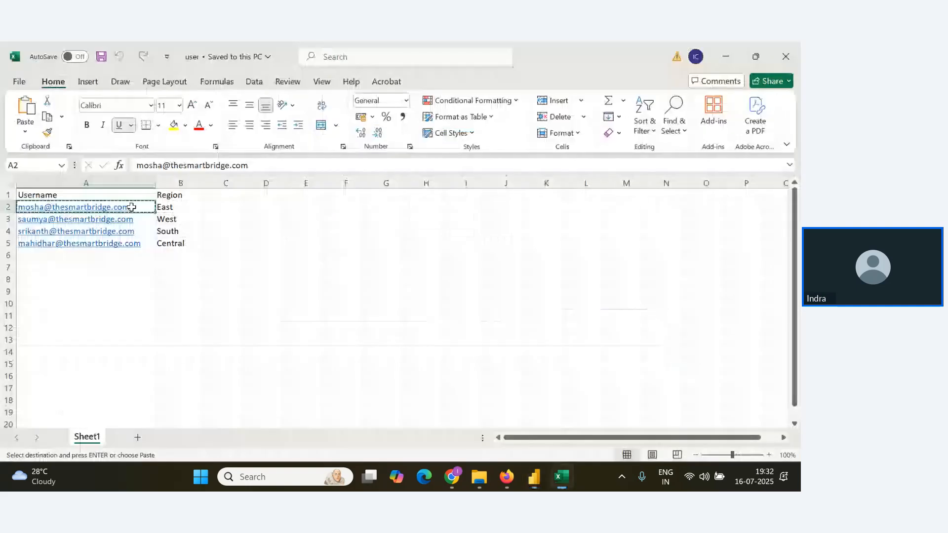
{"action": "left_click", "coordinate": [149, 241]}
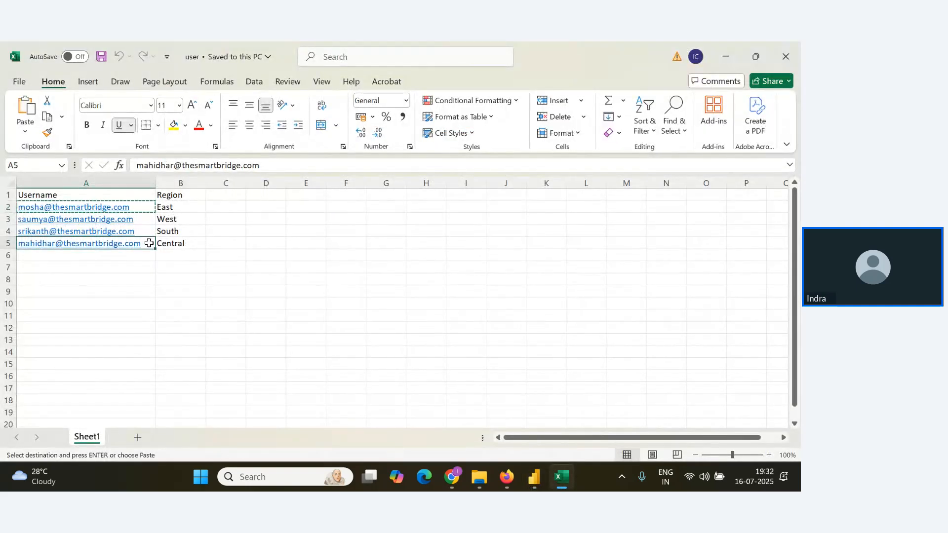
Back in Power BI, view the report as Regional Manager with the Central region's username as the other user.
{"action": "key", "text": "alt+Tab"}
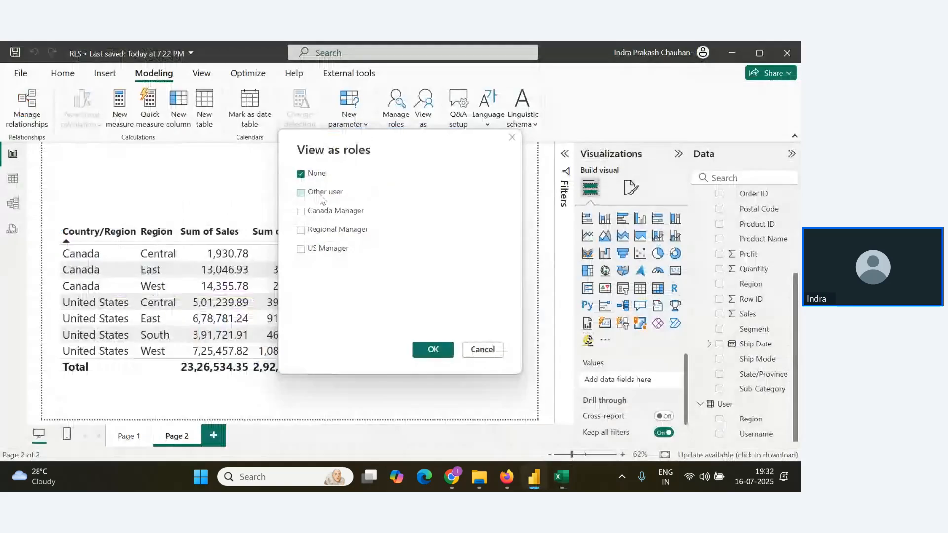
{"action": "left_click", "coordinate": [302, 194]}
{"action": "left_click", "coordinate": [305, 233]}
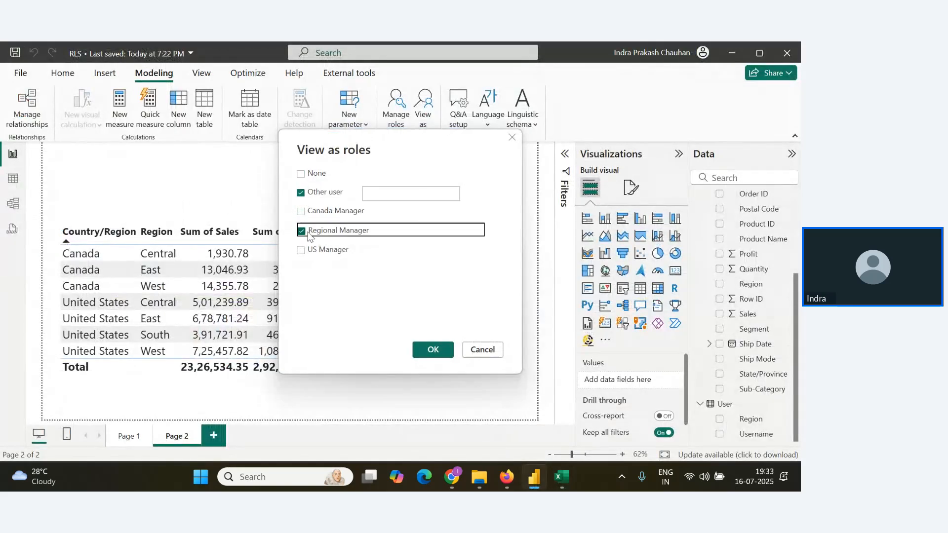
{"action": "left_click", "coordinate": [391, 197]}
{"action": "key", "text": "ctrl+v"}
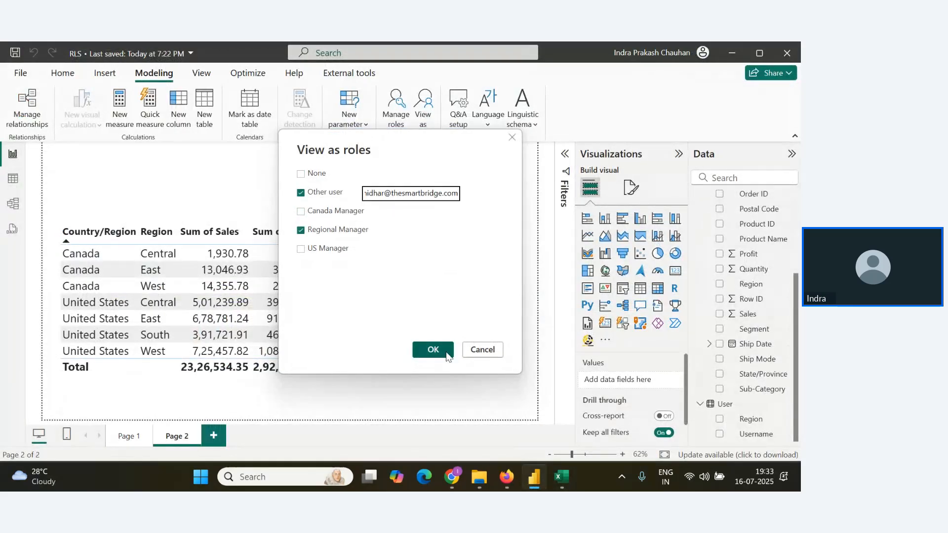
{"action": "left_click", "coordinate": [433, 350]}
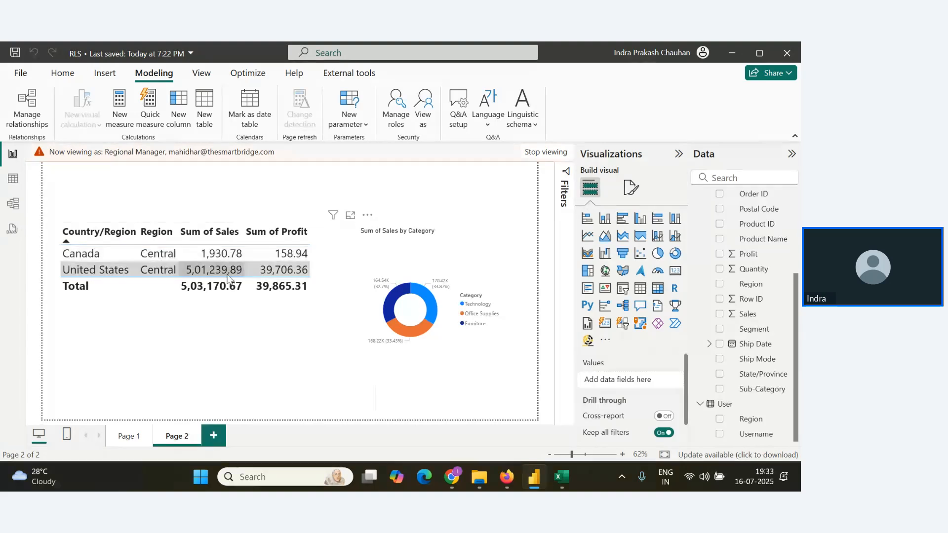
Switch to the user workbook in Excel and copy the West region's username.
{"action": "key", "text": "alt+Tab"}
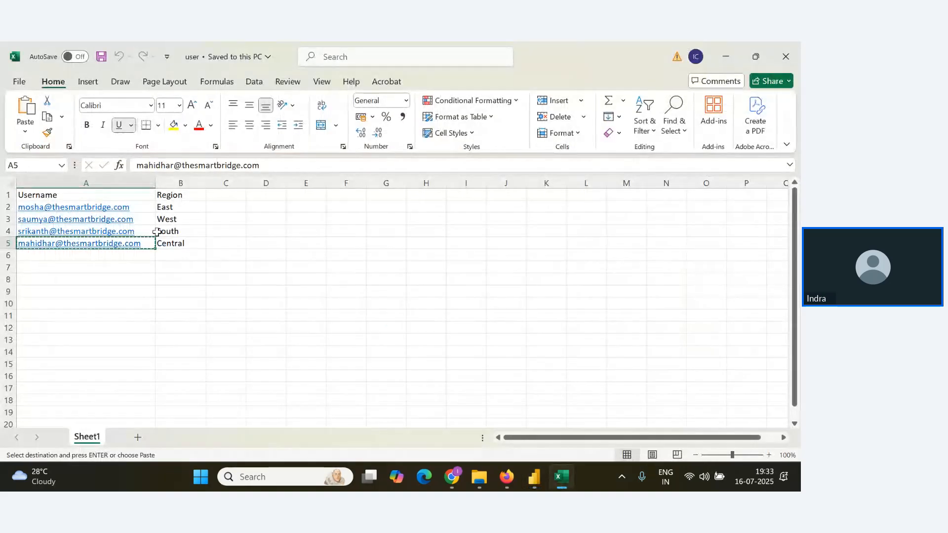
{"action": "left_click", "coordinate": [147, 219]}
{"action": "key", "text": "ctrl+c"}
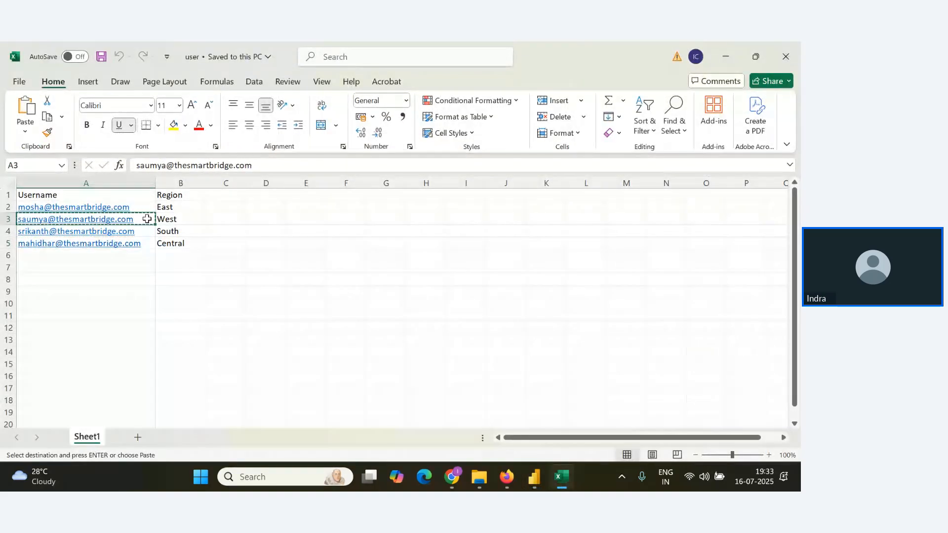
Back in Power BI, end the current role view and view the report as Regional Manager with the West region's username as the other user.
{"action": "key", "text": "alt+Tab"}
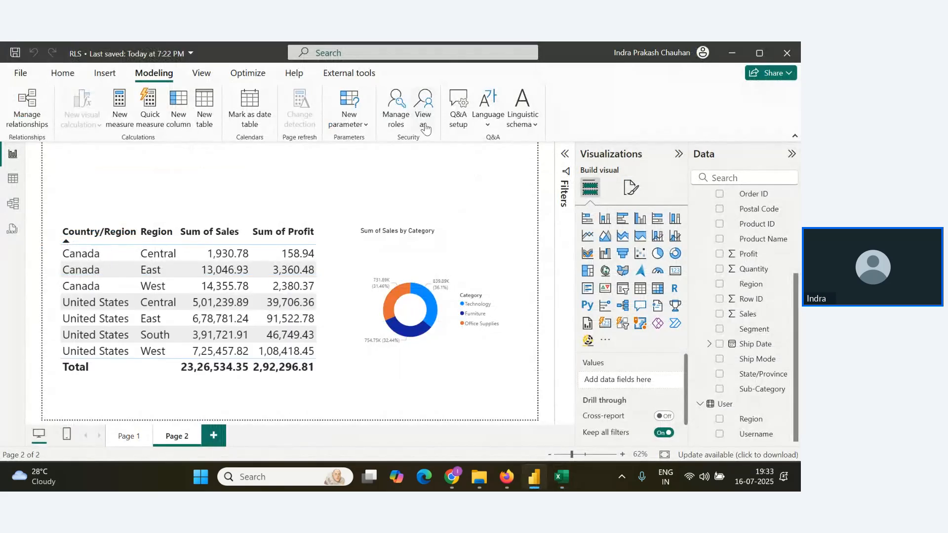
{"action": "left_click", "coordinate": [423, 116]}
{"action": "left_click", "coordinate": [301, 193]}
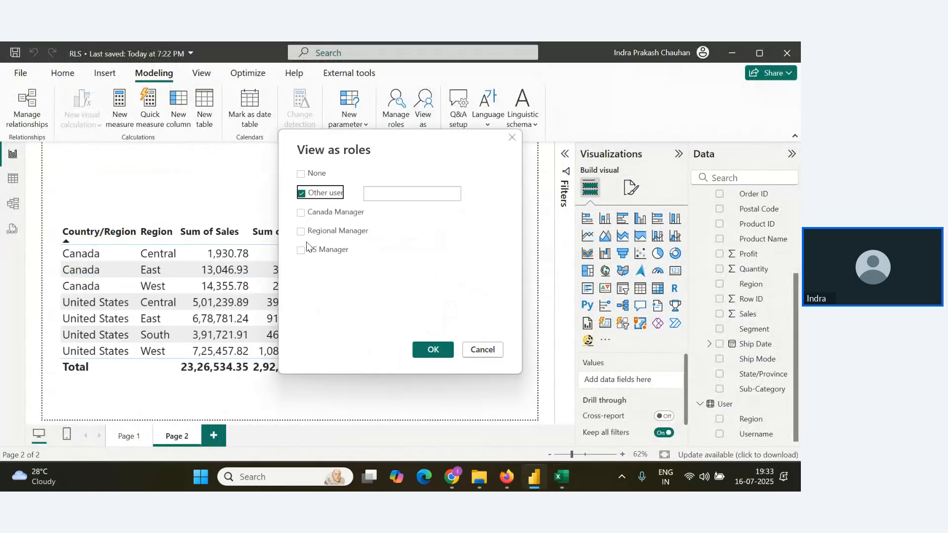
{"action": "left_click", "coordinate": [301, 230]}
{"action": "left_click", "coordinate": [400, 196]}
{"action": "key", "text": "ctrl+v"}
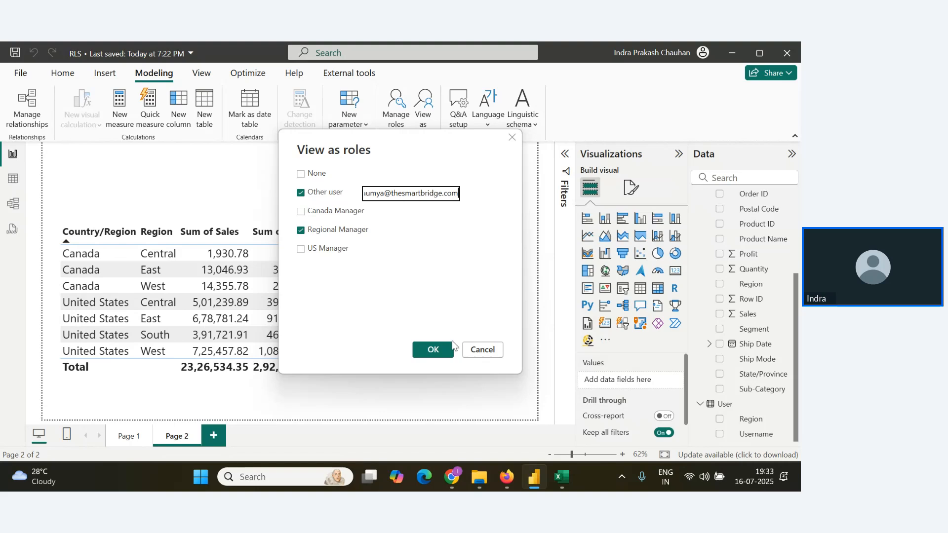
{"action": "left_click", "coordinate": [433, 349]}
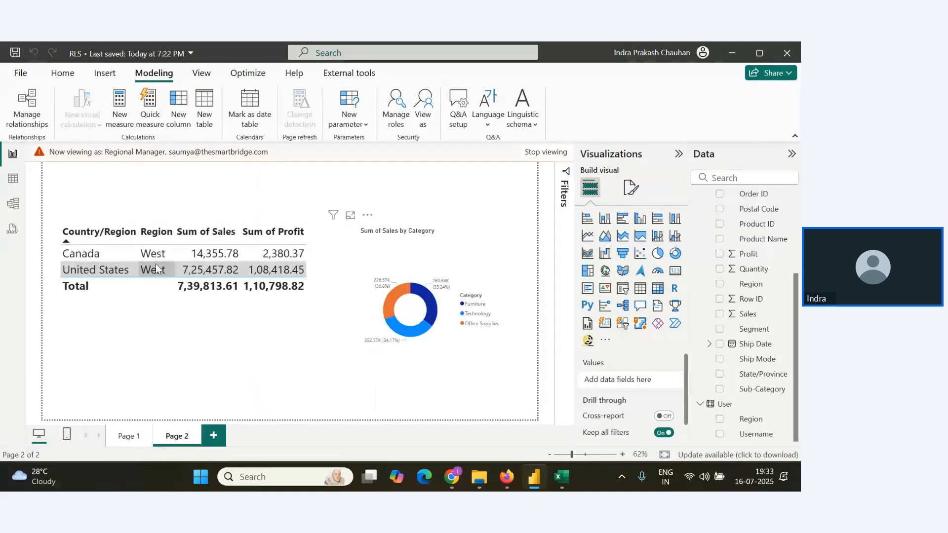
Check the West user's region assignment in the Excel user workbook and return to the Power BI report.
{"action": "key", "text": "alt+Tab"}
{"action": "key", "text": "alt+Tab"}
{"action": "key", "text": "alt+Tab"}
{"action": "key", "text": "alt+Tab"}
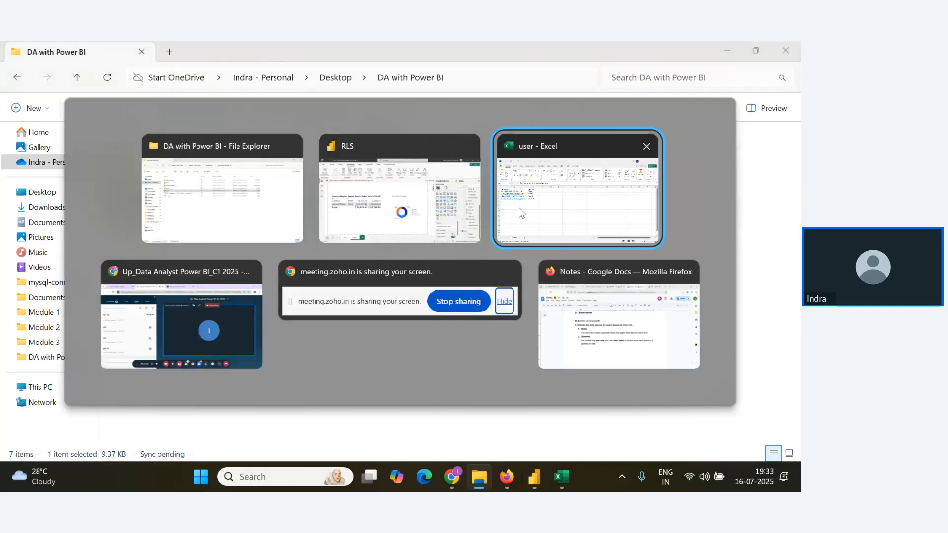
{"action": "key", "text": "alt+Tab"}
{"action": "key", "text": "alt+Tab"}
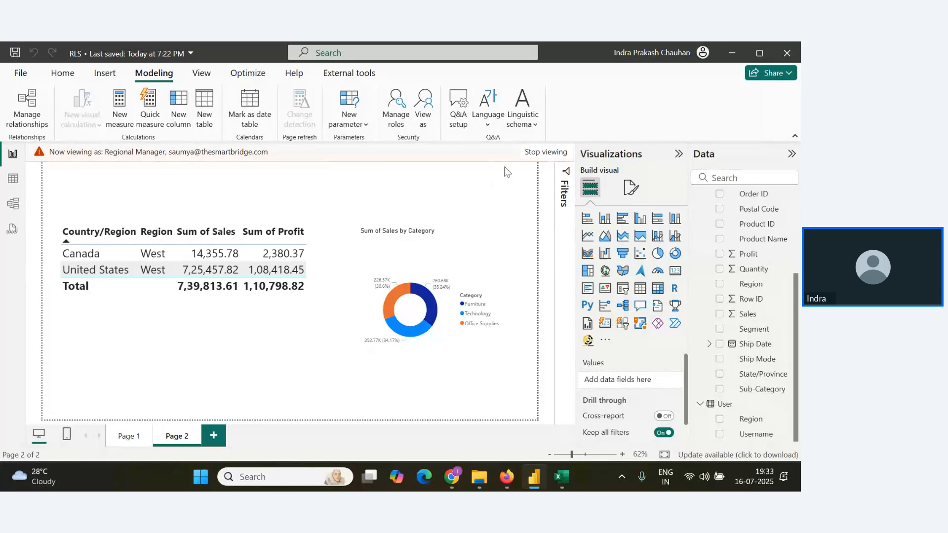
End the role view and publish the RLS report to the My New Project workspace, replacing the existing dataset.
{"action": "left_click", "coordinate": [546, 151]}
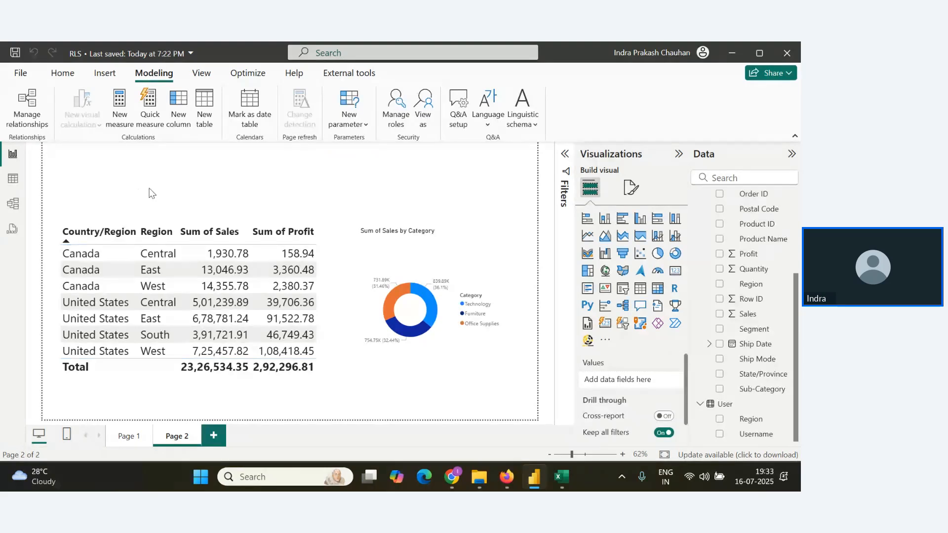
{"action": "left_click", "coordinate": [62, 74]}
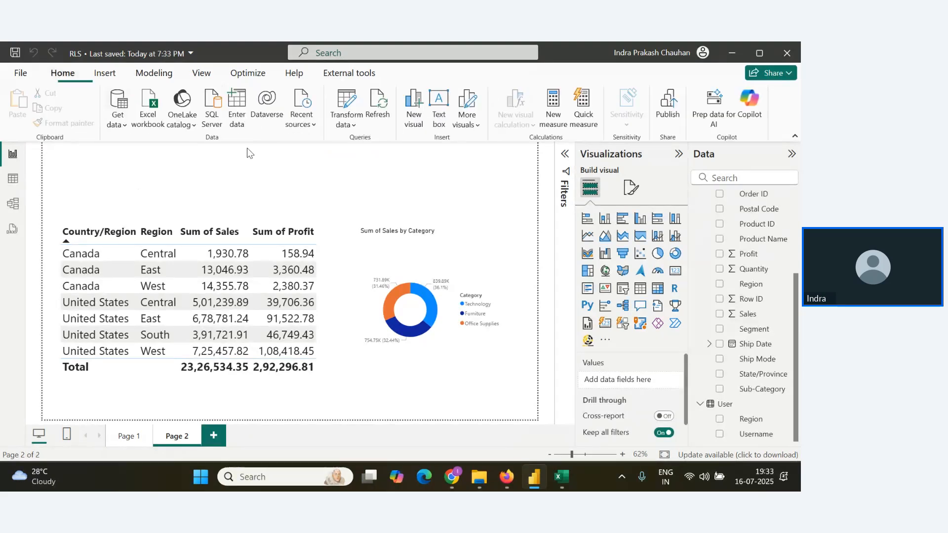
{"action": "left_click", "coordinate": [664, 115]}
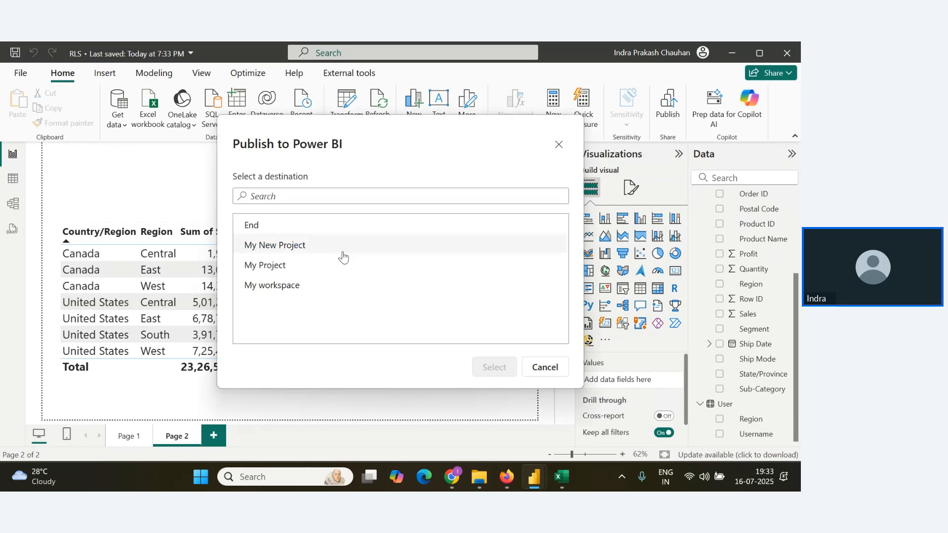
{"action": "left_click", "coordinate": [261, 246]}
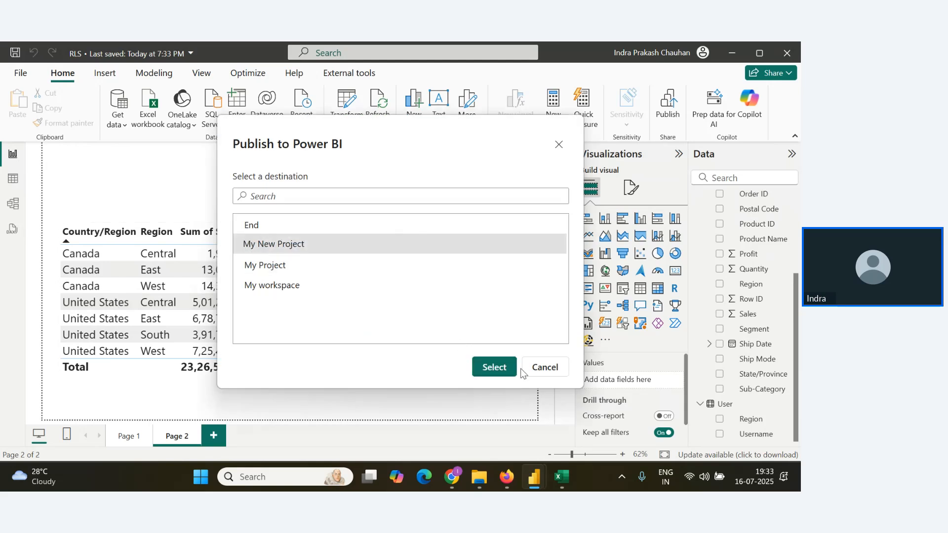
{"action": "left_click", "coordinate": [492, 366]}
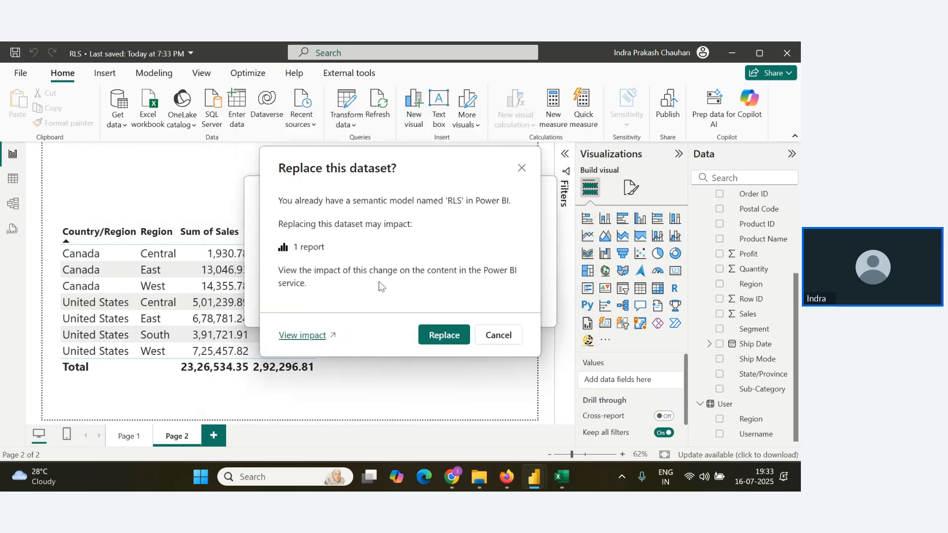
{"action": "left_click", "coordinate": [449, 334]}
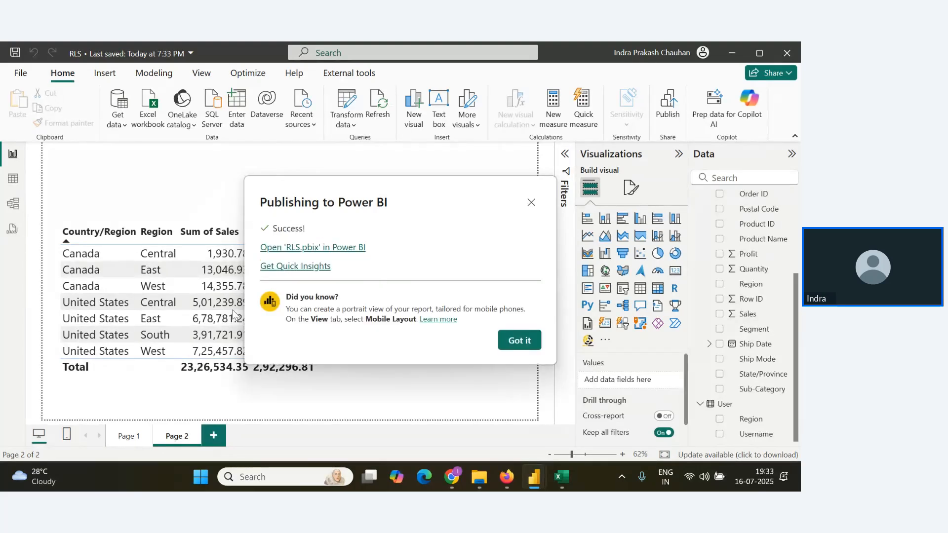
{"action": "left_click", "coordinate": [520, 341]}
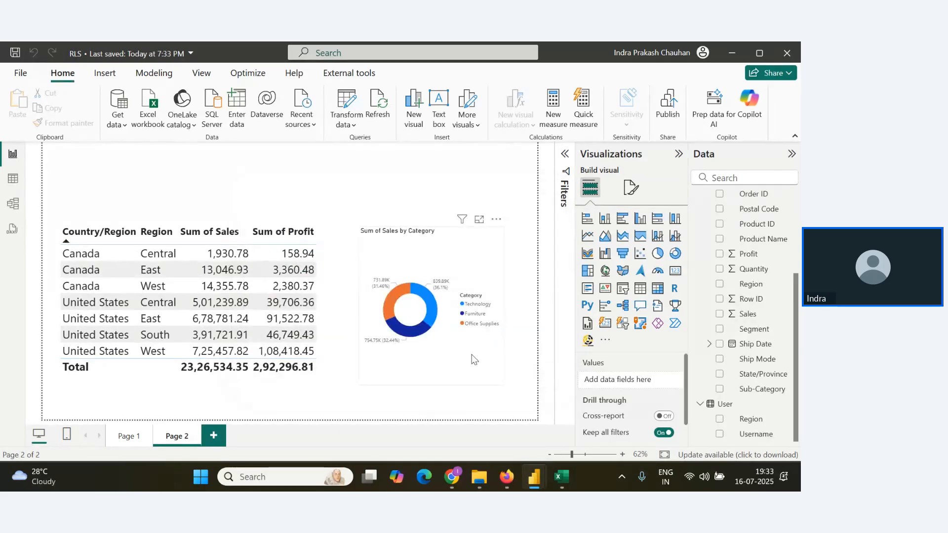
Publish the report to My New Project again, replacing the dataset, open RLS.pbix in the browser and close the old RLS tab.
{"action": "left_click", "coordinate": [669, 114]}
{"action": "left_click", "coordinate": [272, 244]}
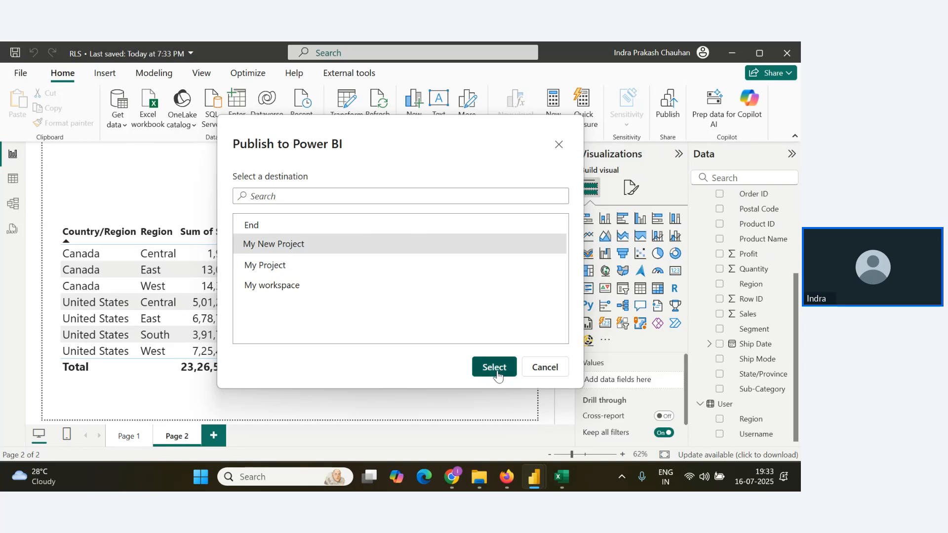
{"action": "left_click", "coordinate": [494, 367]}
{"action": "left_click", "coordinate": [445, 334]}
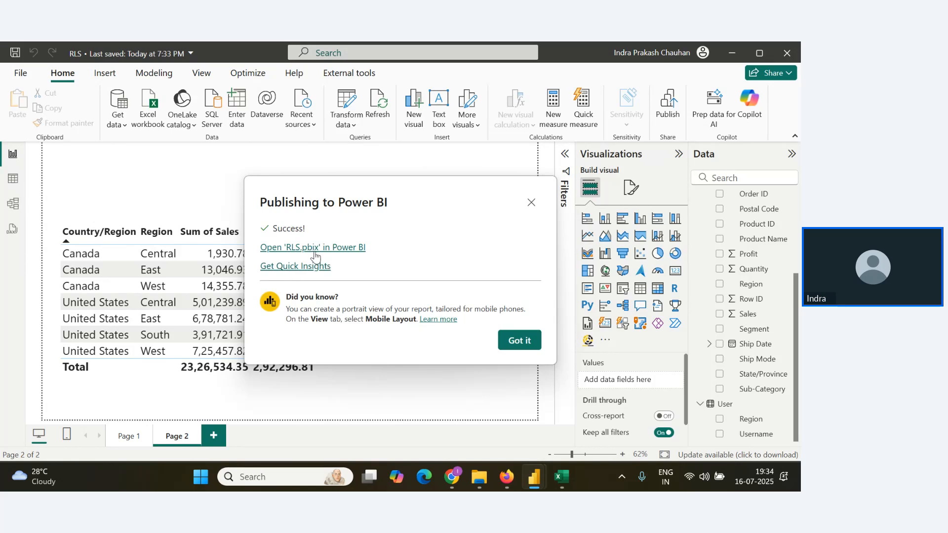
{"action": "left_click", "coordinate": [314, 248]}
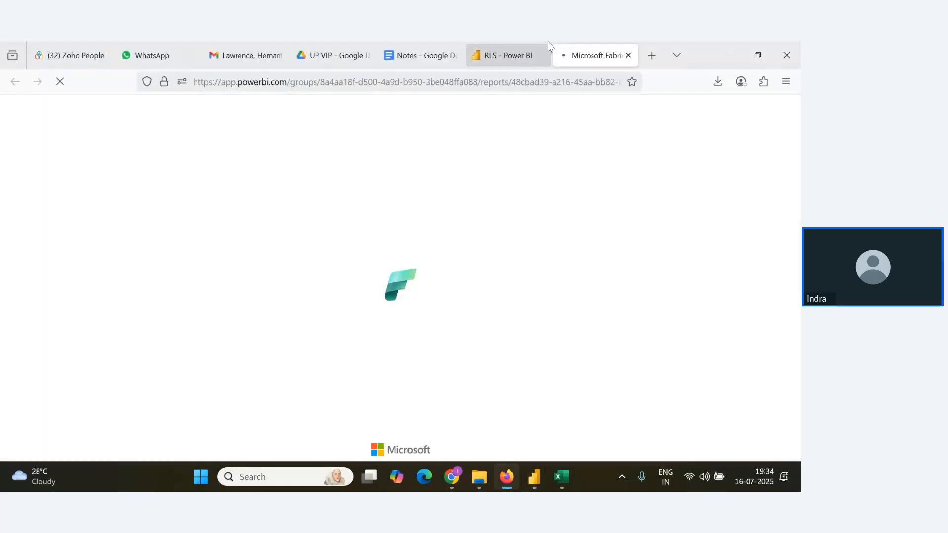
{"action": "left_click", "coordinate": [540, 51]}
{"action": "left_click", "coordinate": [542, 54]}
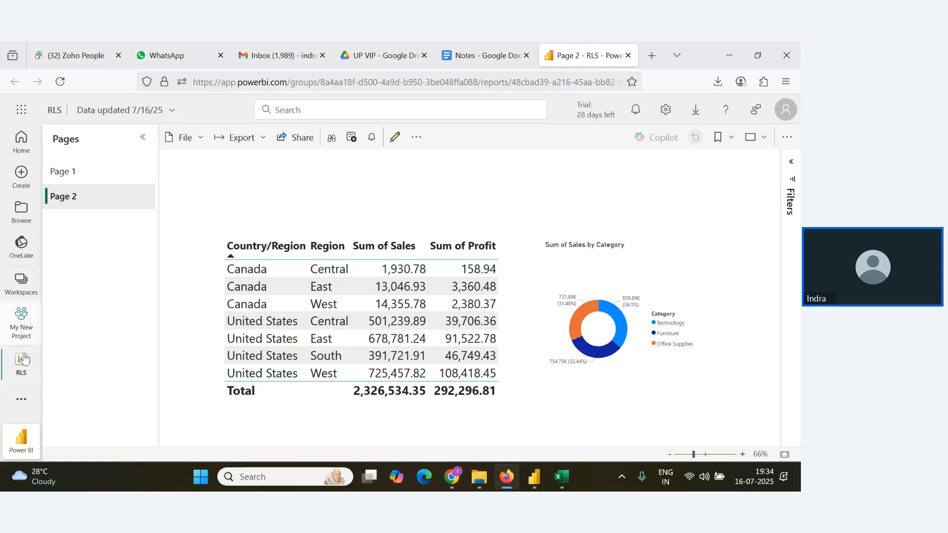
Open the row-level security settings of the RLS semantic model in the My New Project workspace.
{"action": "left_click", "coordinate": [24, 318]}
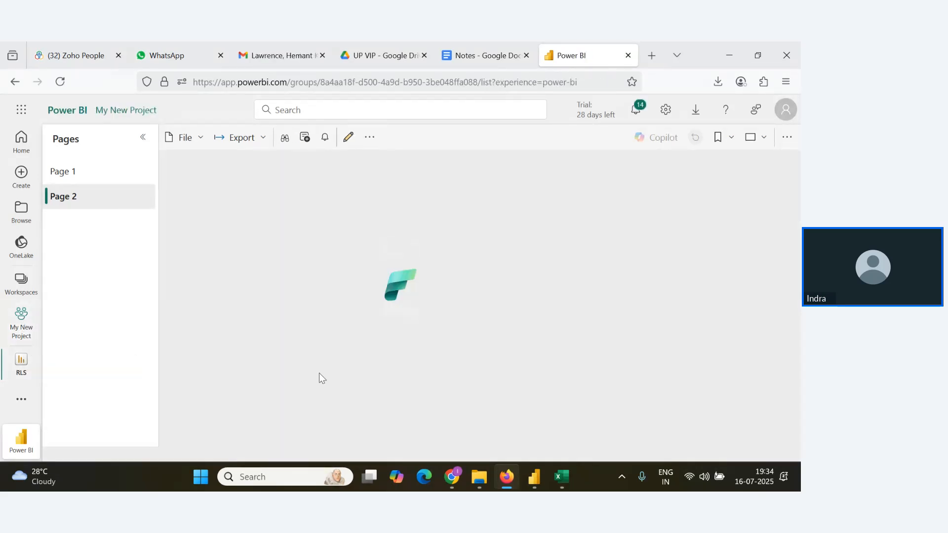
{"action": "scroll", "coordinate": [266, 424], "scroll_direction": "down", "scroll_amount": 2}
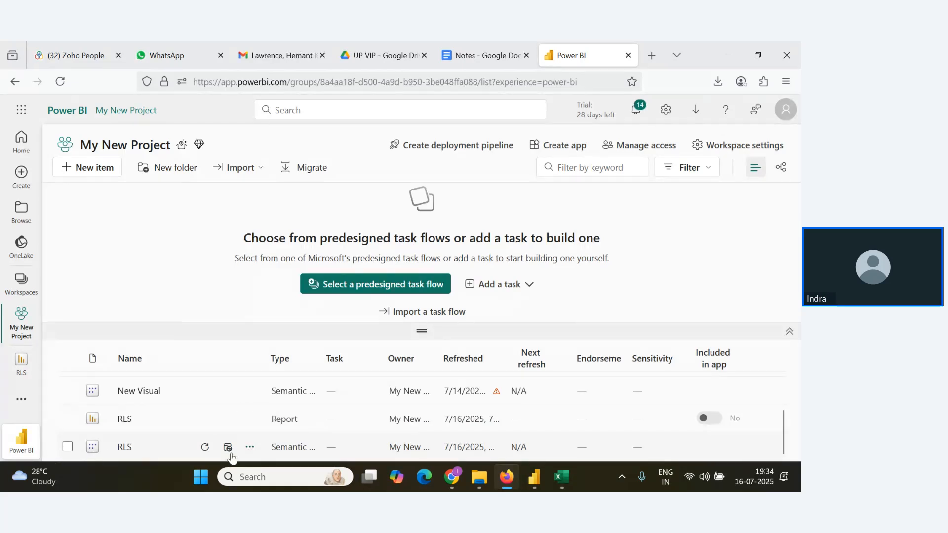
{"action": "left_click", "coordinate": [250, 448]}
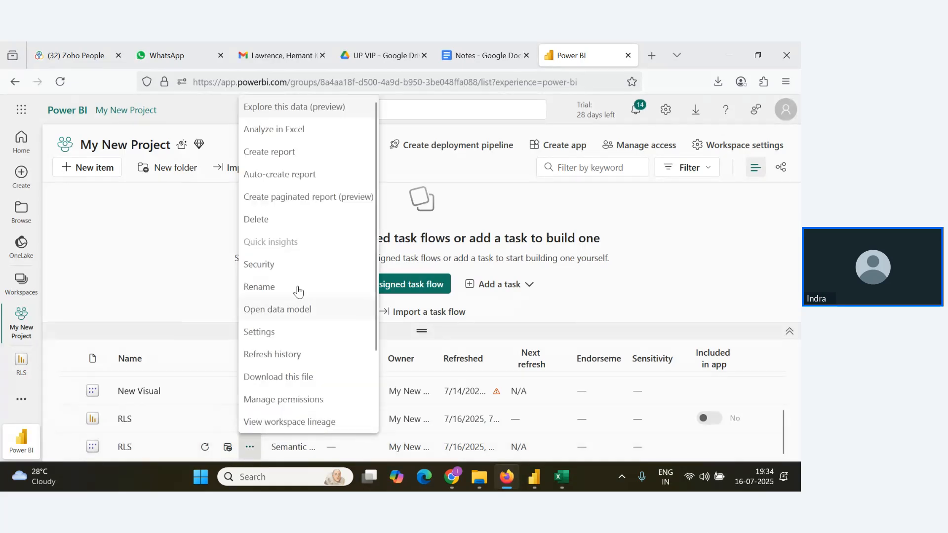
{"action": "left_click", "coordinate": [276, 263]}
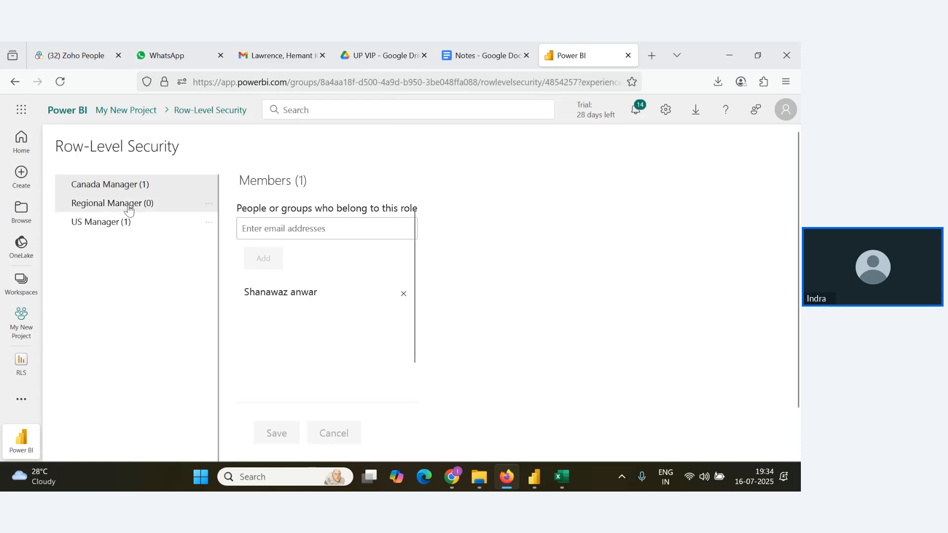
For the Regional Manager role, pick the first two people from the user workbook as prospective members.
{"action": "left_click", "coordinate": [126, 205]}
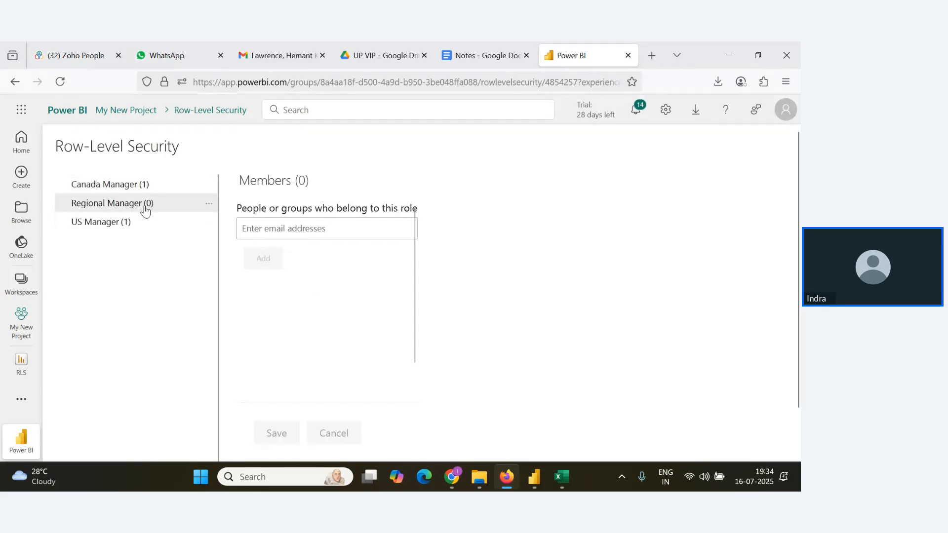
{"action": "left_click", "coordinate": [270, 235]}
{"action": "left_click", "coordinate": [270, 234]}
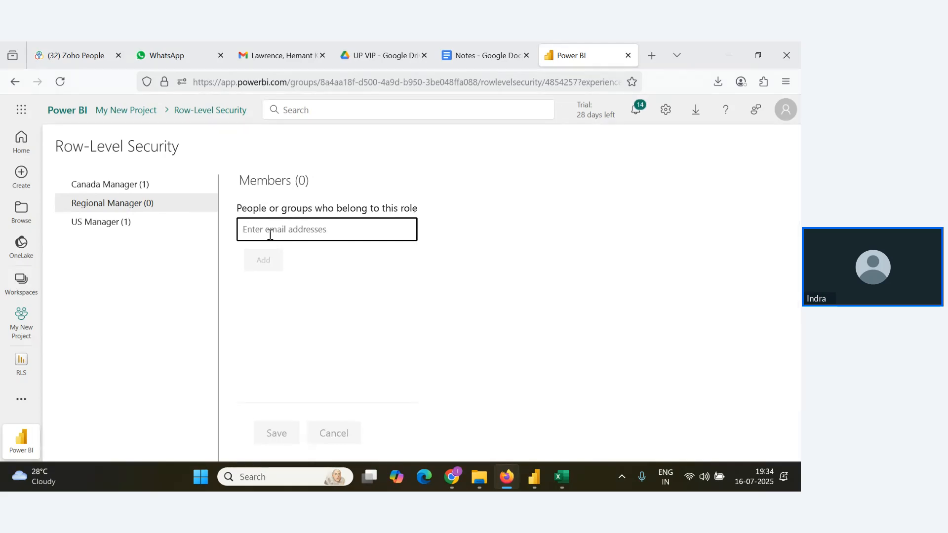
{"action": "type", "text": "ko"}
{"action": "key", "text": "BackSpace"}
{"action": "key", "text": "BackSpace"}
{"action": "type", "text": "m"}
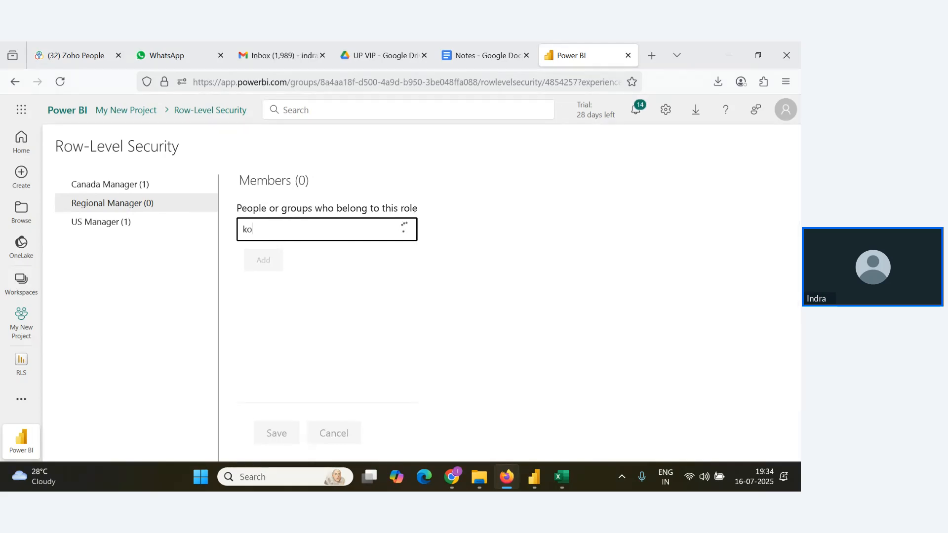
{"action": "key", "text": "BackSpace"}
{"action": "type", "text": "m"}
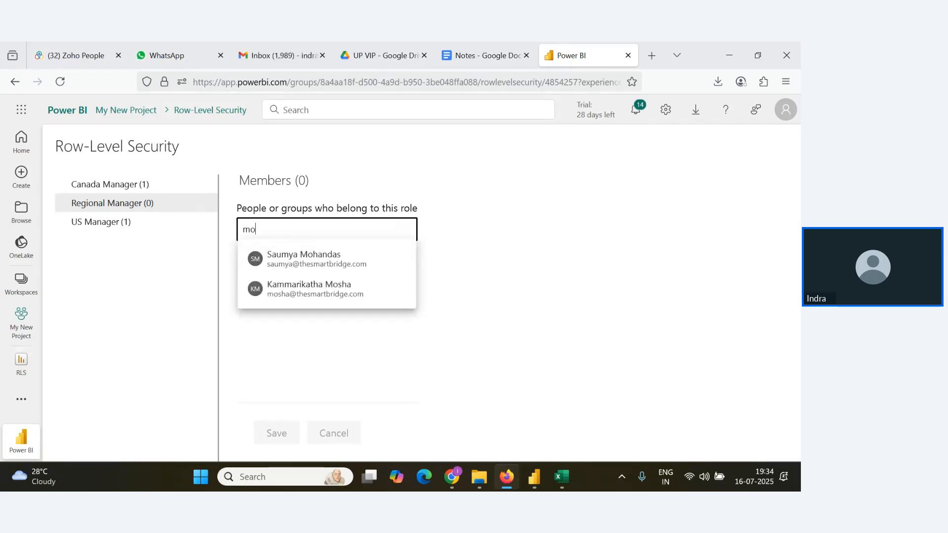
{"action": "left_click", "coordinate": [296, 298]}
{"action": "type", "text": "sa"}
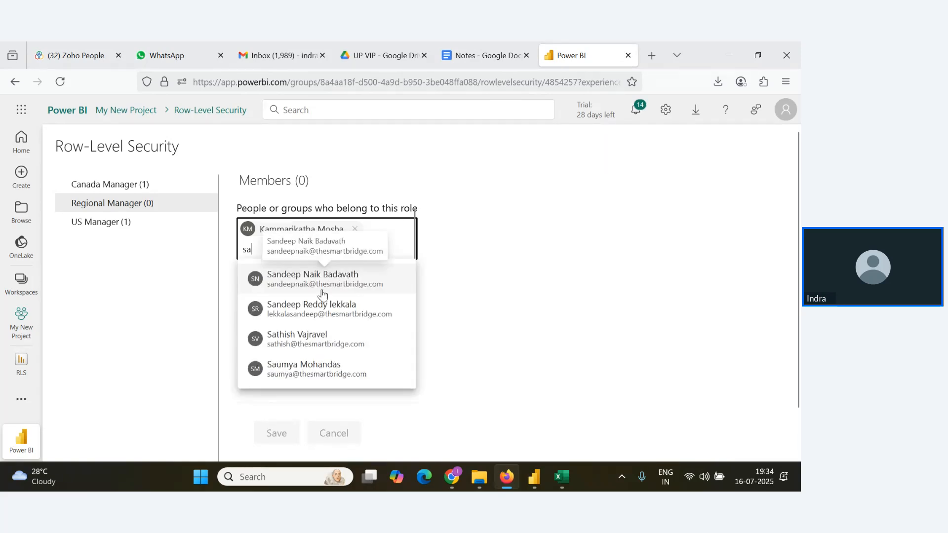
{"action": "left_click", "coordinate": [309, 368]}
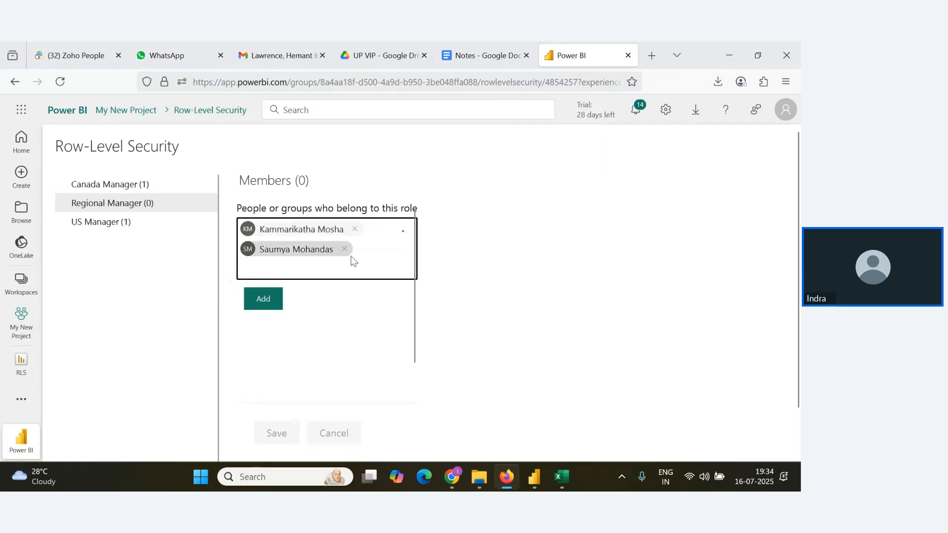
Check the remaining usernames in the Excel user workbook and return to the Row-Level Security page in Firefox.
{"action": "key", "text": "alt+Tab"}
{"action": "key", "text": "alt+Tab"}
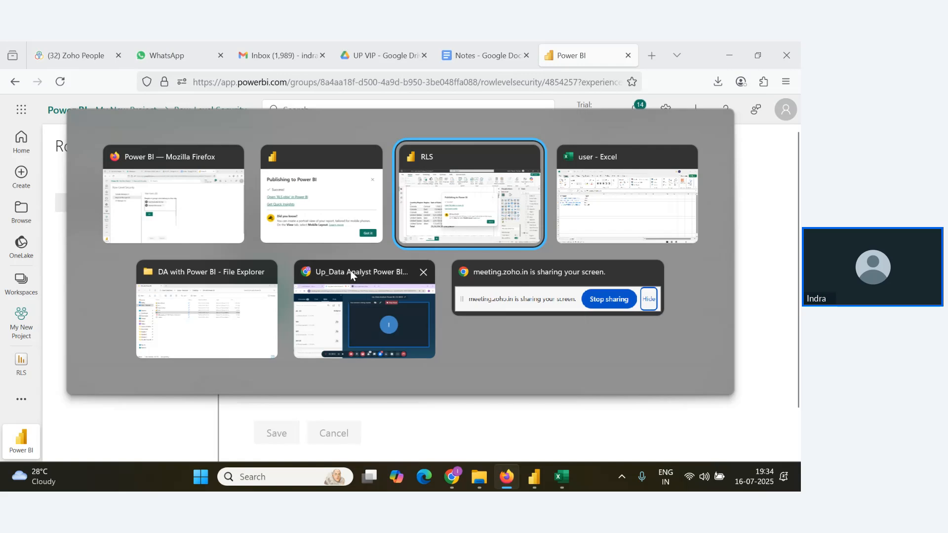
{"action": "key", "text": "alt+Tab"}
{"action": "key", "text": "alt+Tab"}
{"action": "key", "text": "alt+Tab"}
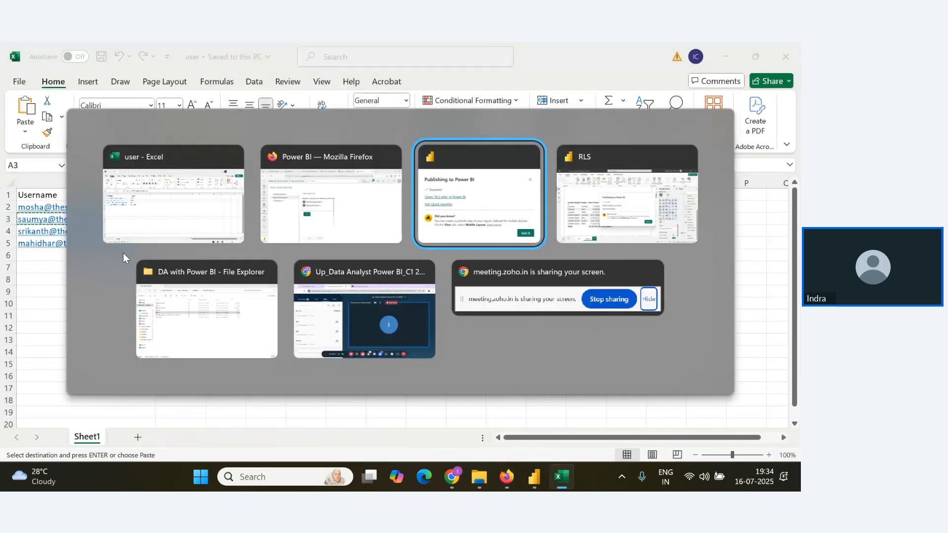
{"action": "left_click", "coordinate": [313, 232]}
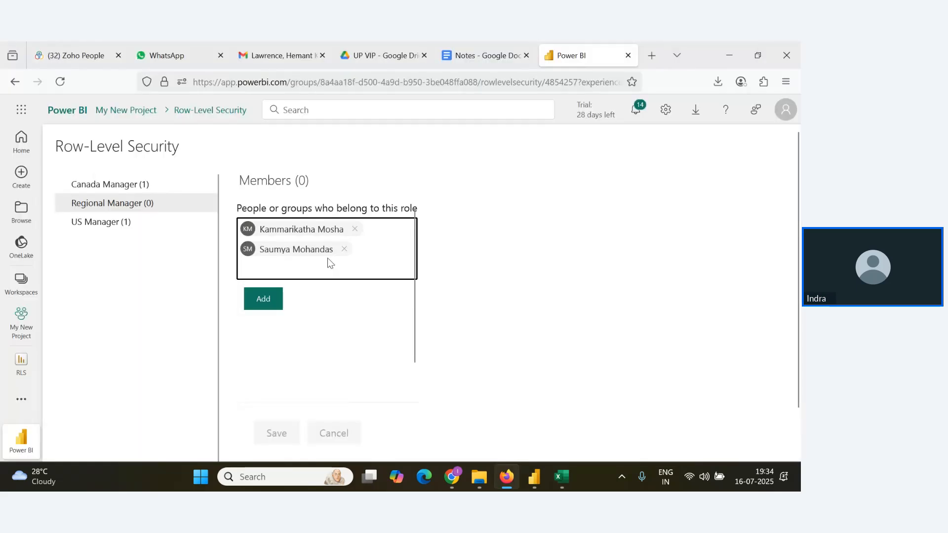
Pick the remaining two people from the user workbook, add all four as Regional Manager members and save the role.
{"action": "type", "text": "s"}
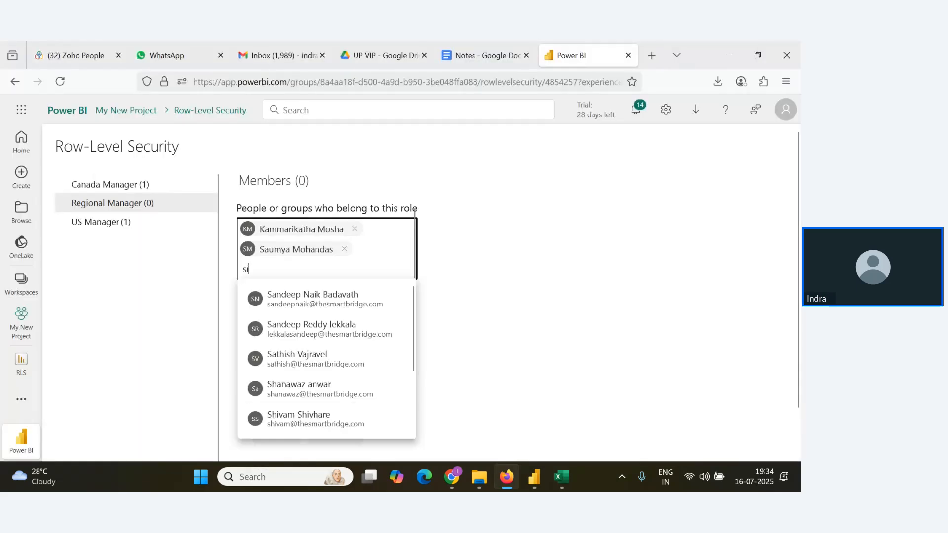
{"action": "type", "text": "ri"}
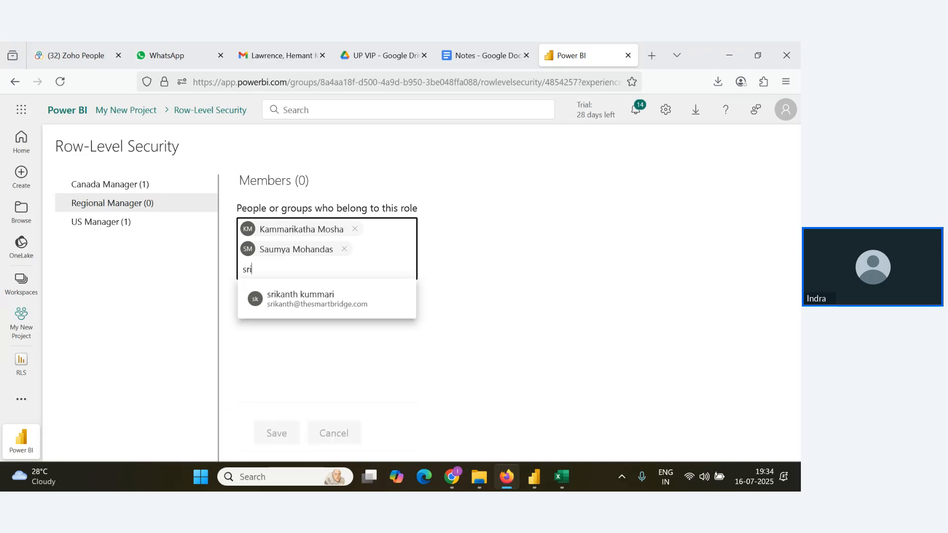
{"action": "left_click", "coordinate": [298, 292]}
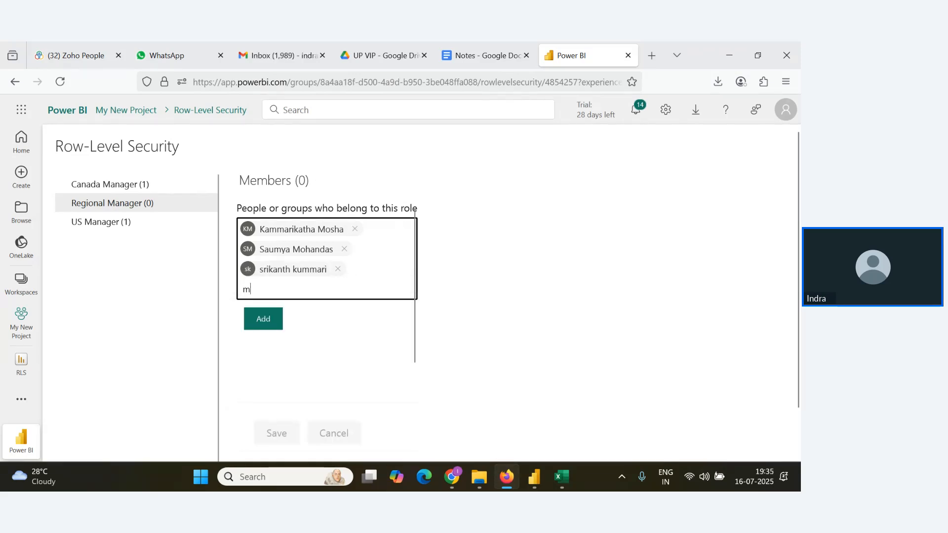
{"action": "type", "text": "mahi"}
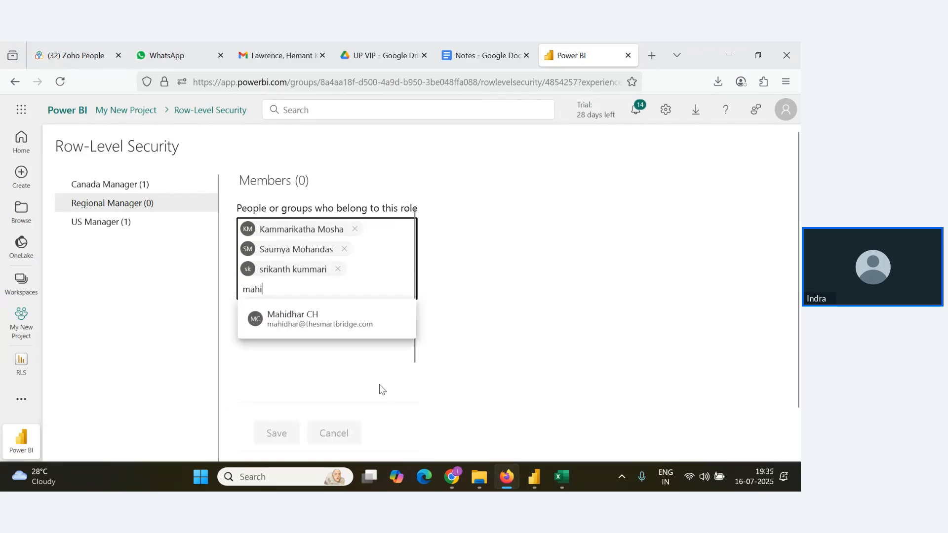
{"action": "left_click", "coordinate": [328, 318]}
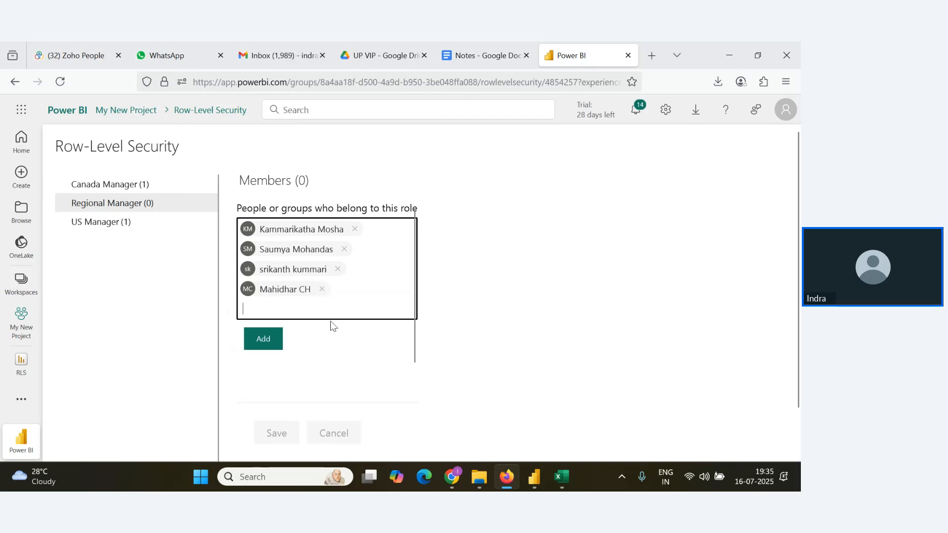
{"action": "left_click", "coordinate": [275, 346]}
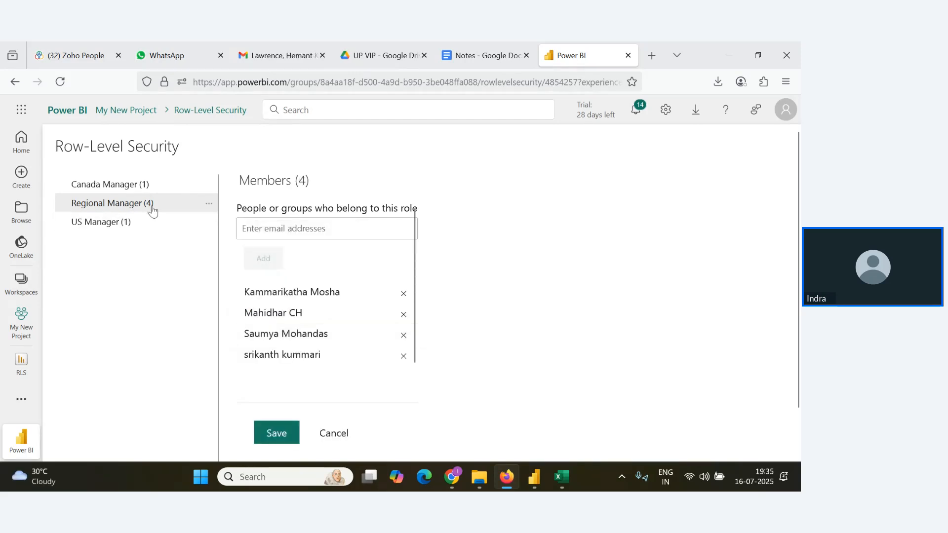
{"action": "left_click", "coordinate": [286, 432]}
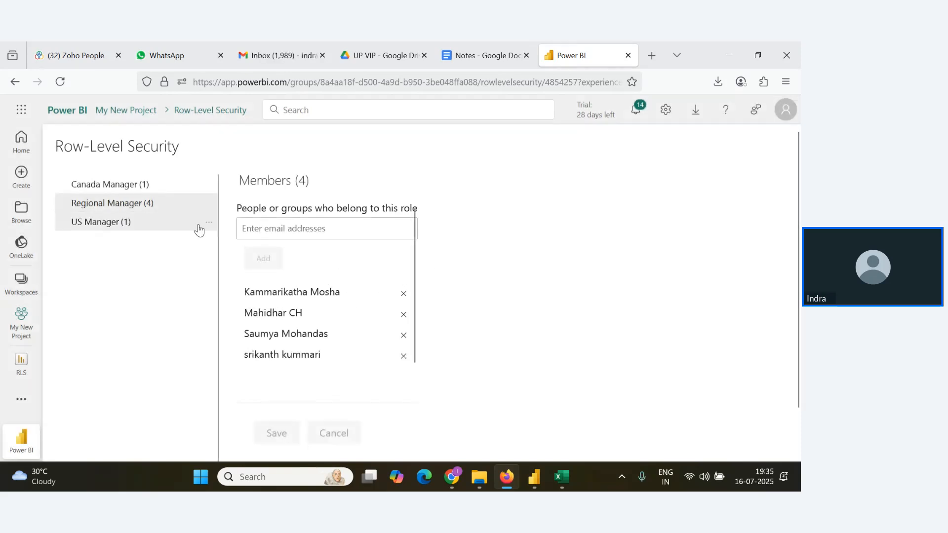
Test the RLS report as the Regional Manager role and open the View as settings for choosing a specific person.
{"action": "left_click", "coordinate": [209, 207]}
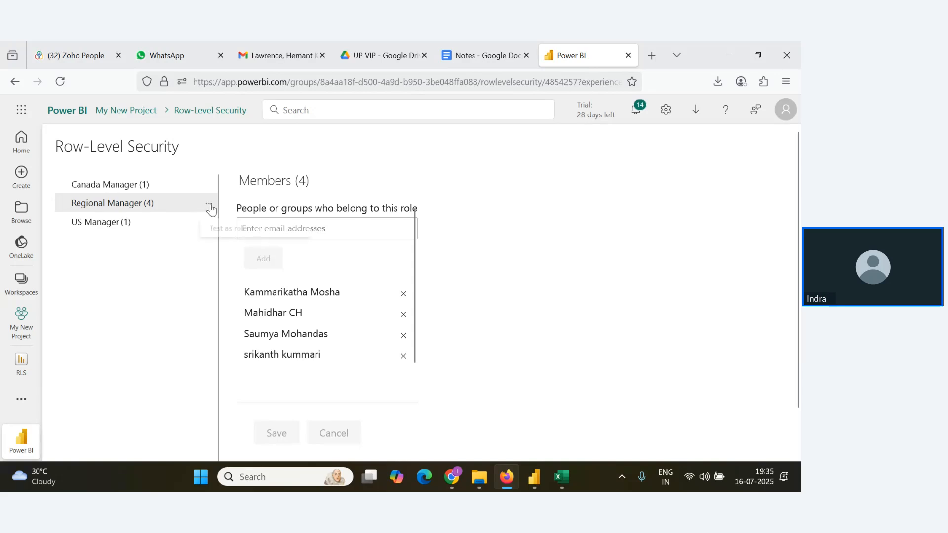
{"action": "left_click", "coordinate": [247, 233]}
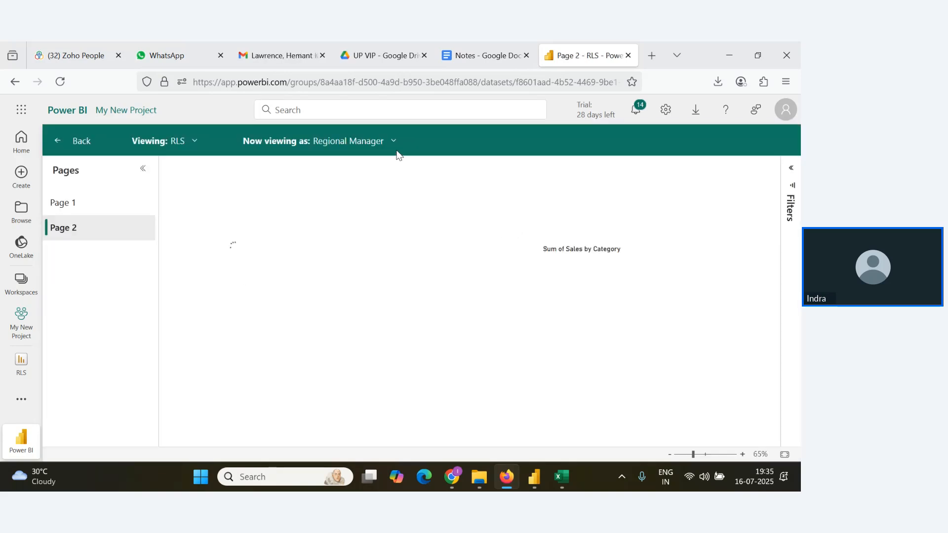
{"action": "left_click", "coordinate": [393, 144]}
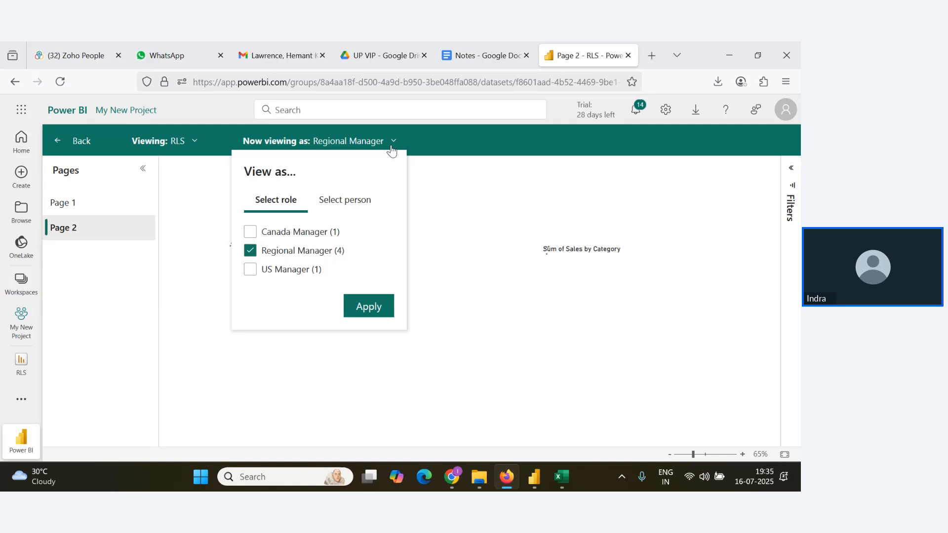
{"action": "left_click", "coordinate": [351, 201]}
{"action": "left_click", "coordinate": [325, 238]}
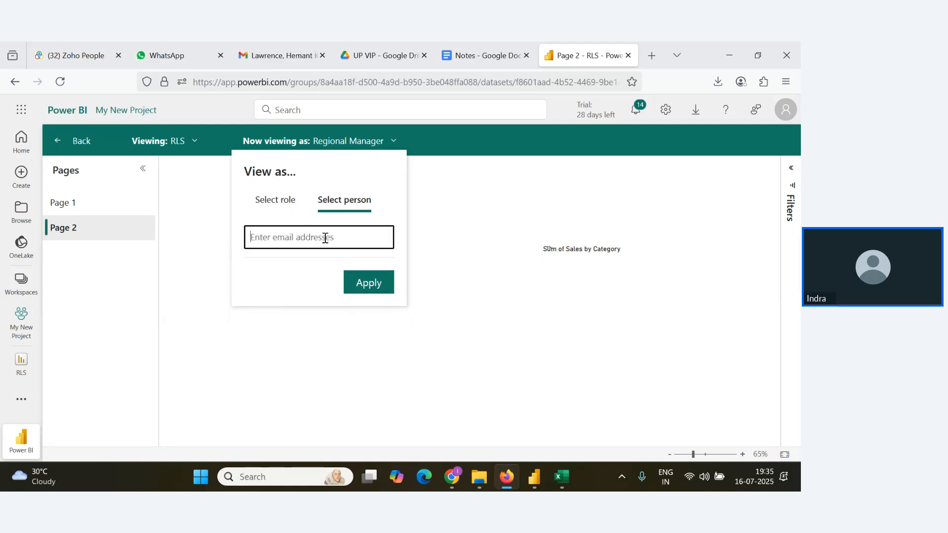
Copy the Central region user's email from the Excel user workbook and apply it in Firefox as the person to view the report as.
{"action": "key", "text": "alt+Tab"}
{"action": "key", "text": "alt+Tab"}
{"action": "left_click", "coordinate": [368, 206]}
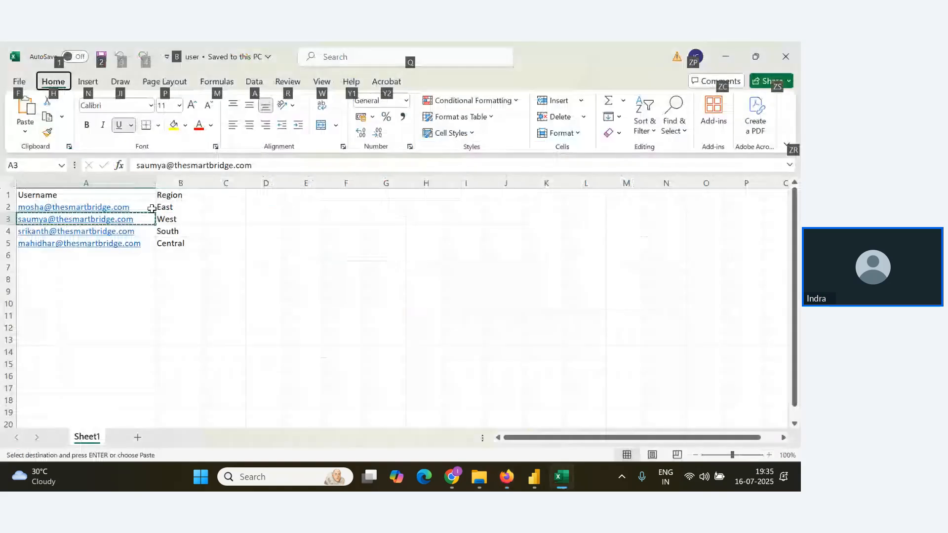
{"action": "double_click", "coordinate": [148, 242]}
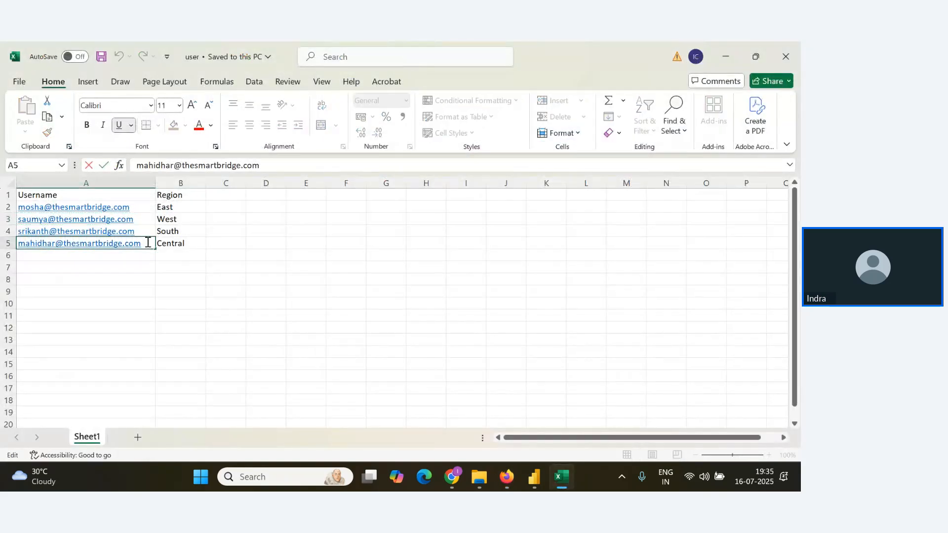
{"action": "key", "text": "shift+Home"}
{"action": "key", "text": "ctrl+c"}
{"action": "key", "text": "alt+Tab"}
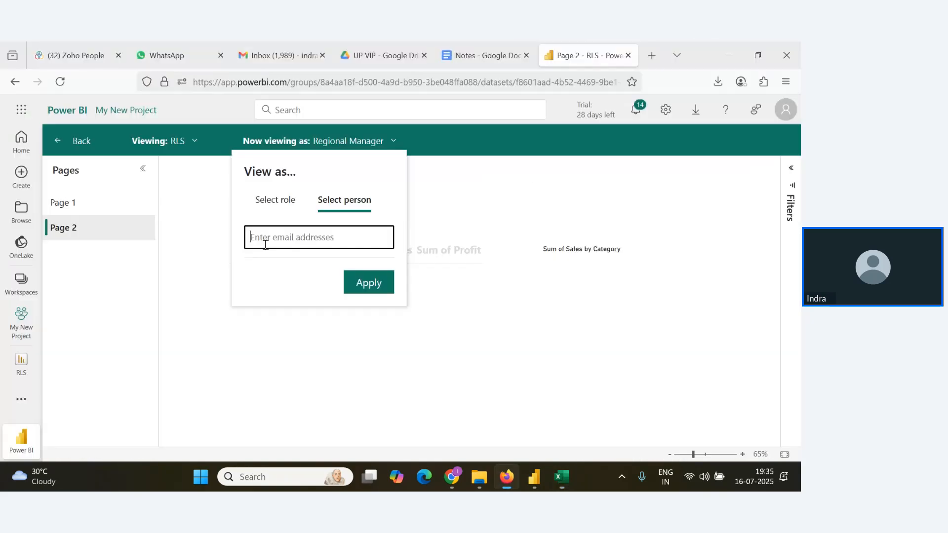
{"action": "key", "text": "ctrl+v"}
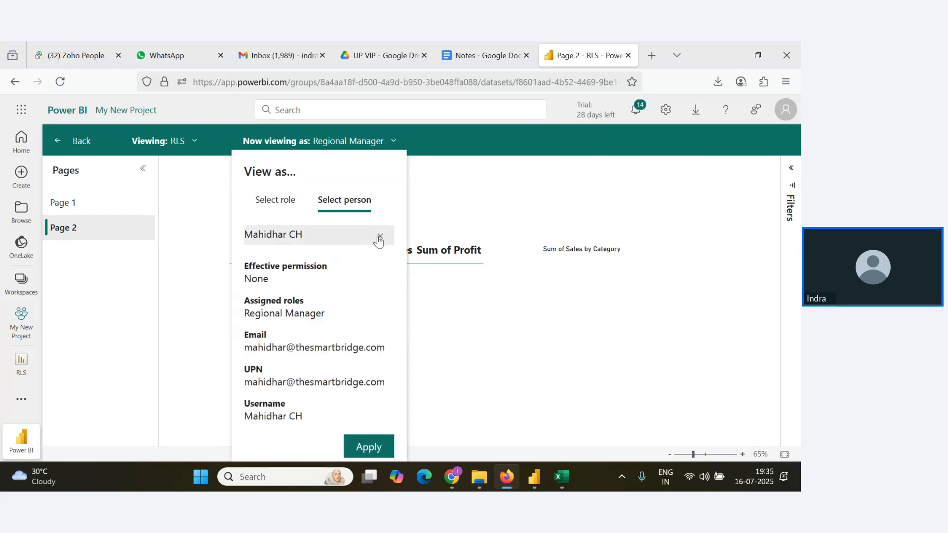
{"action": "left_click", "coordinate": [378, 446]}
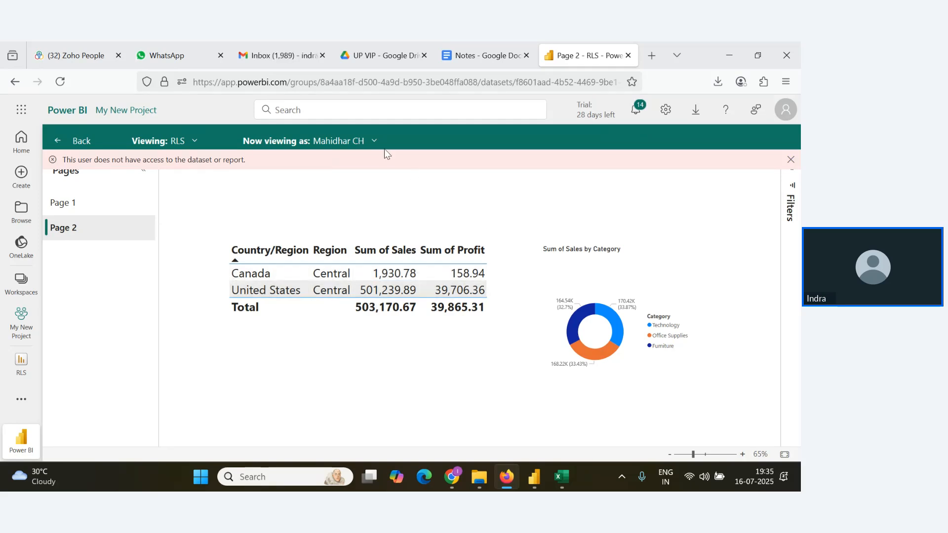
Clear the chosen person in the View as settings and switch to the Zoho webinar window in Chrome.
{"action": "left_click", "coordinate": [371, 145]}
{"action": "left_click", "coordinate": [379, 227]}
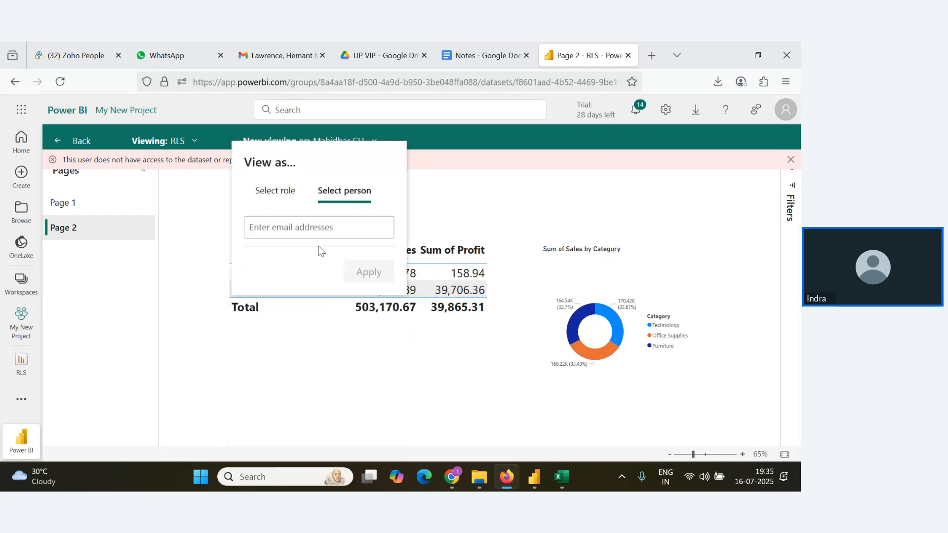
{"action": "key", "text": "alt+Tab"}
{"action": "key", "text": "alt+Tab"}
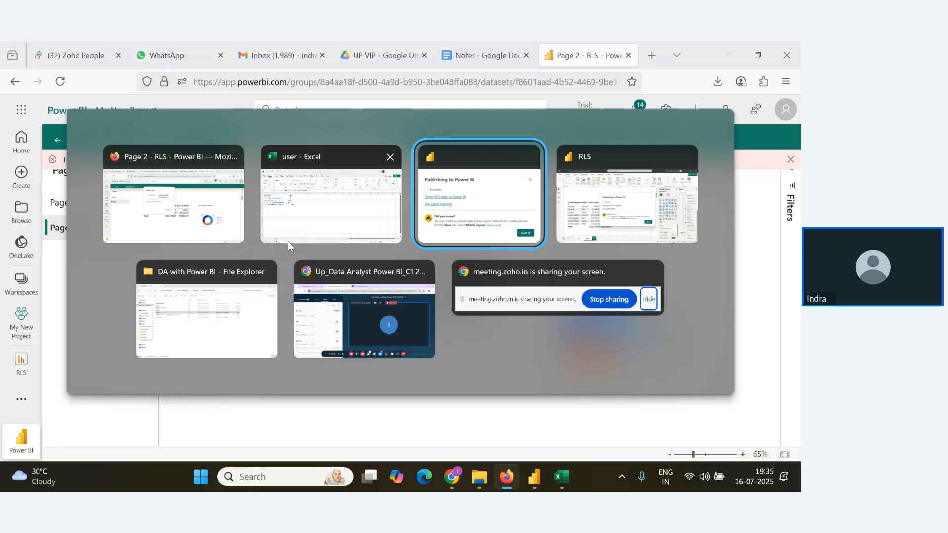
{"action": "key", "text": "alt+Tab"}
{"action": "key", "text": "alt+Tab"}
{"action": "key", "text": "alt+Tab"}
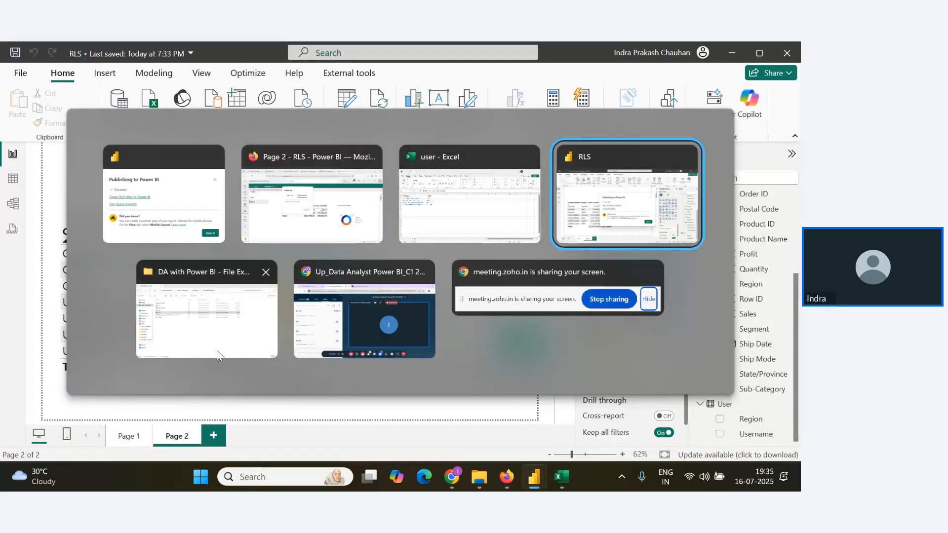
{"action": "left_click", "coordinate": [267, 348]}
{"action": "key", "text": "alt+Tab"}
{"action": "left_click", "coordinate": [318, 331]}
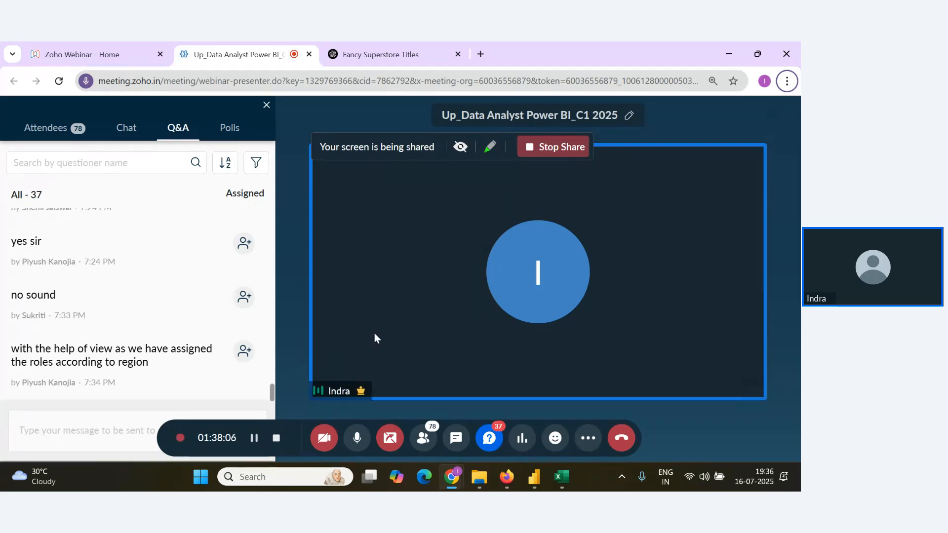
Check the newest attendee messages in the webinar's Q&A list.
{"action": "mouse_move", "coordinate": [263, 379]}
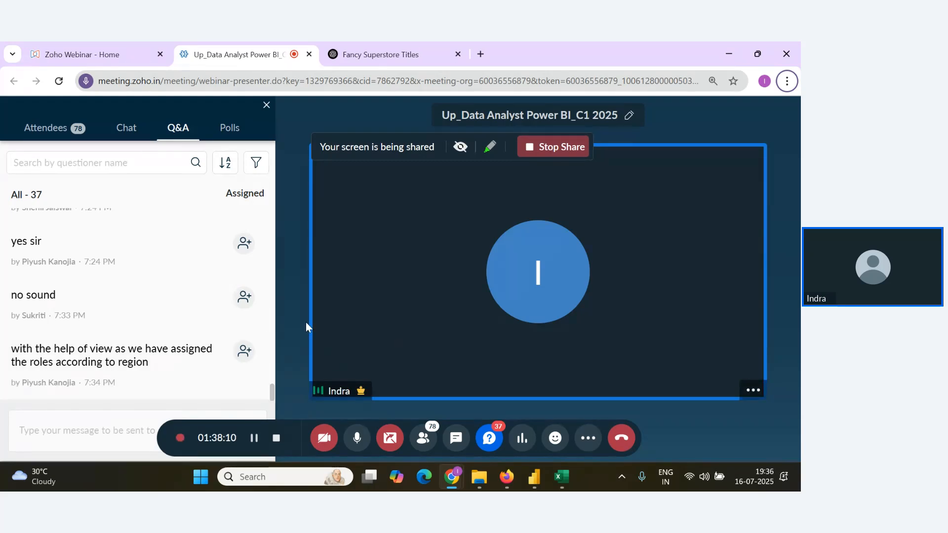
{"action": "mouse_move", "coordinate": [225, 349]}
{"action": "mouse_move", "coordinate": [223, 378]}
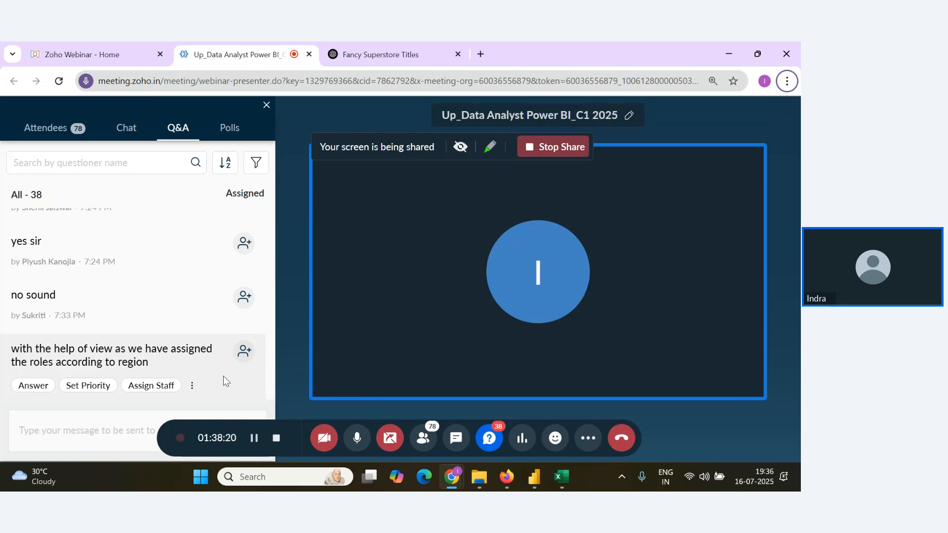
{"action": "scroll", "coordinate": [200, 332], "scroll_direction": "down", "scroll_amount": 1}
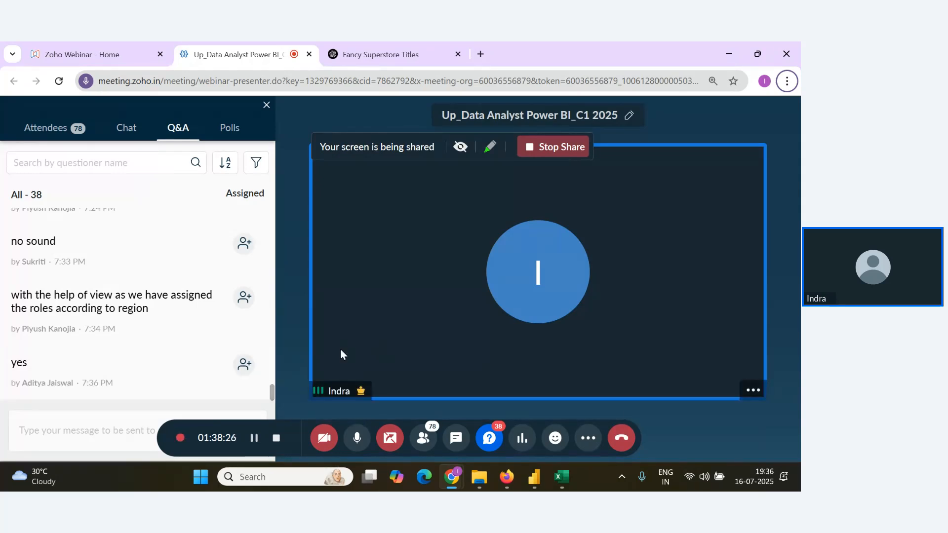
{"action": "key", "text": "alt+Tab"}
{"action": "key", "text": "alt+Tab"}
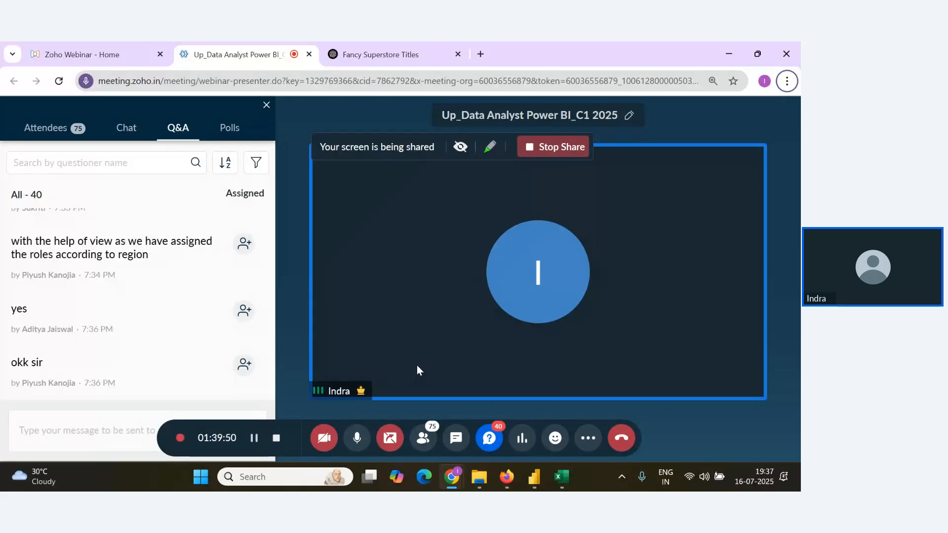
{"action": "scroll", "coordinate": [211, 351], "scroll_direction": "down", "scroll_amount": 1}
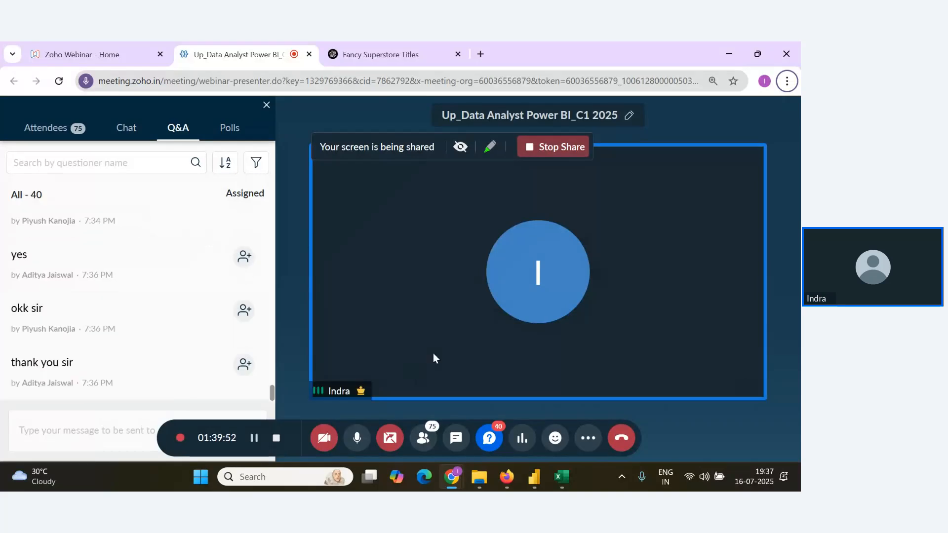
{"action": "mouse_move", "coordinate": [138, 354]}
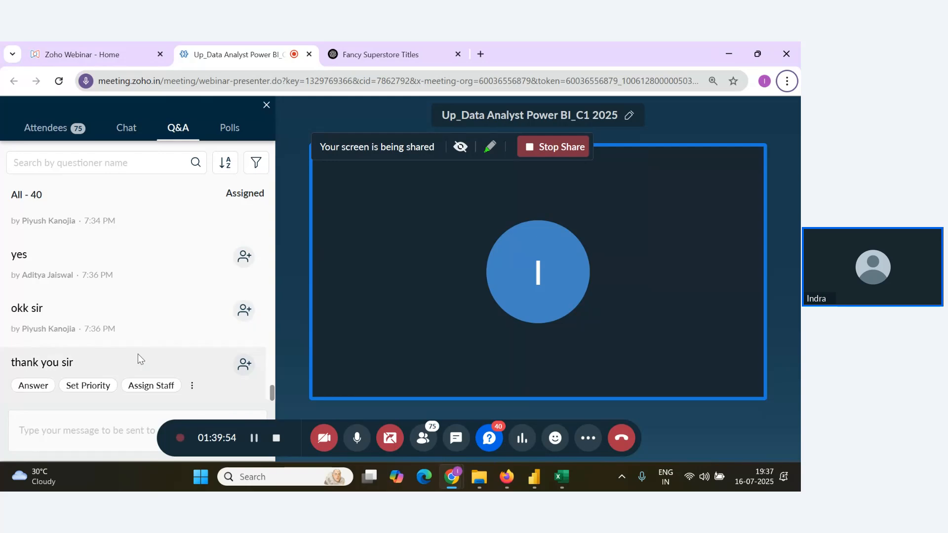
{"action": "mouse_move", "coordinate": [241, 259]}
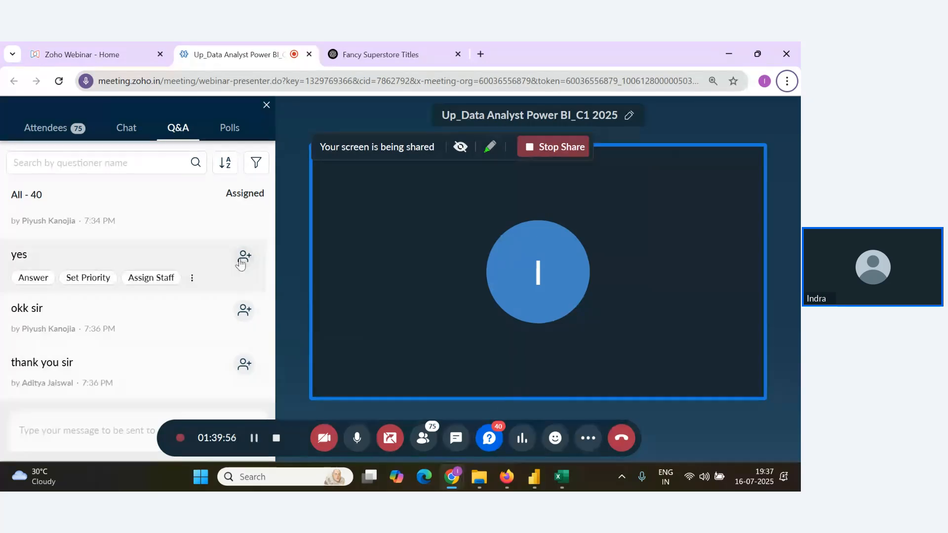